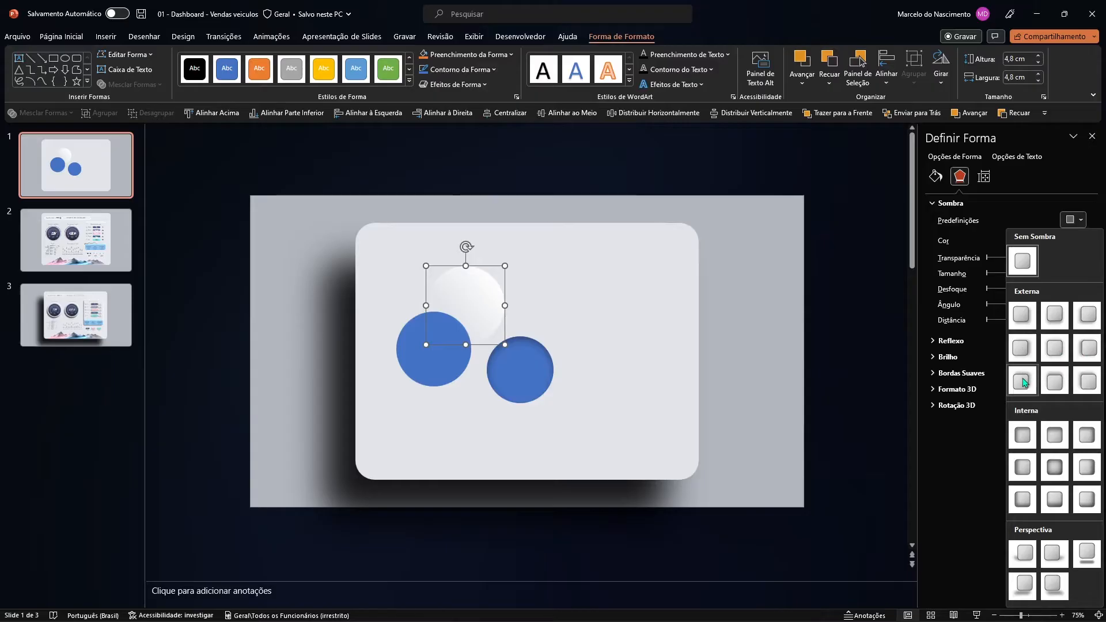
Apply an outer offset shadow preset to the white gradient circle and colour the shadow white.
left_click(1022, 349)
left_click(1073, 240)
left_click(1011, 270)
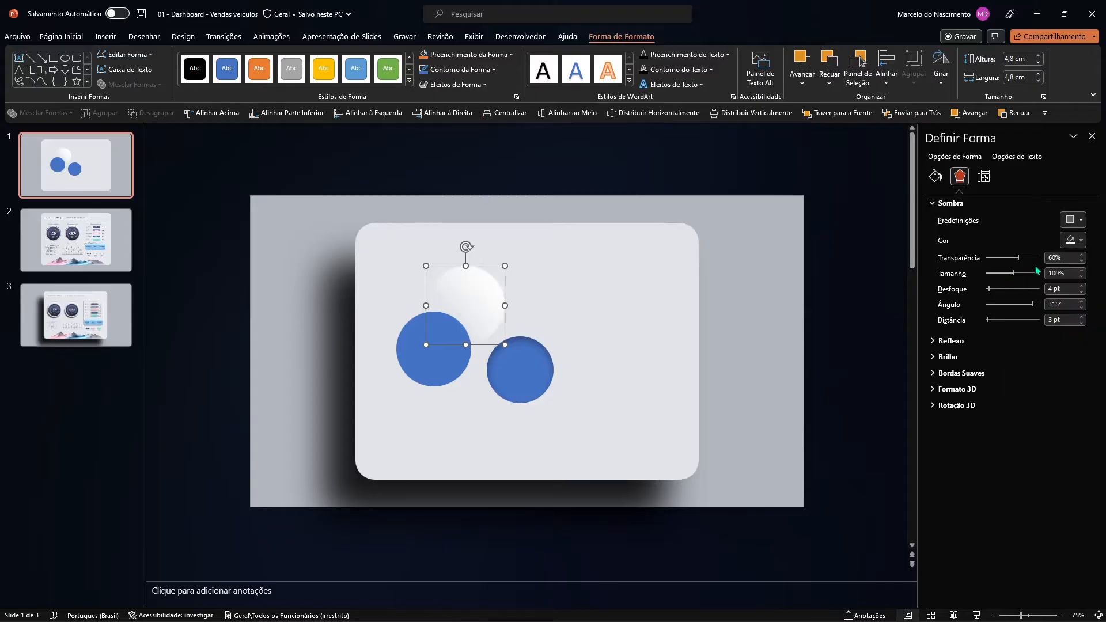
Set the white circle's shadow to 0% transparency, 5 pt blur, 0° angle and 0 pt distance.
left_click_drag(1018, 261, 976, 263)
left_click(1065, 289)
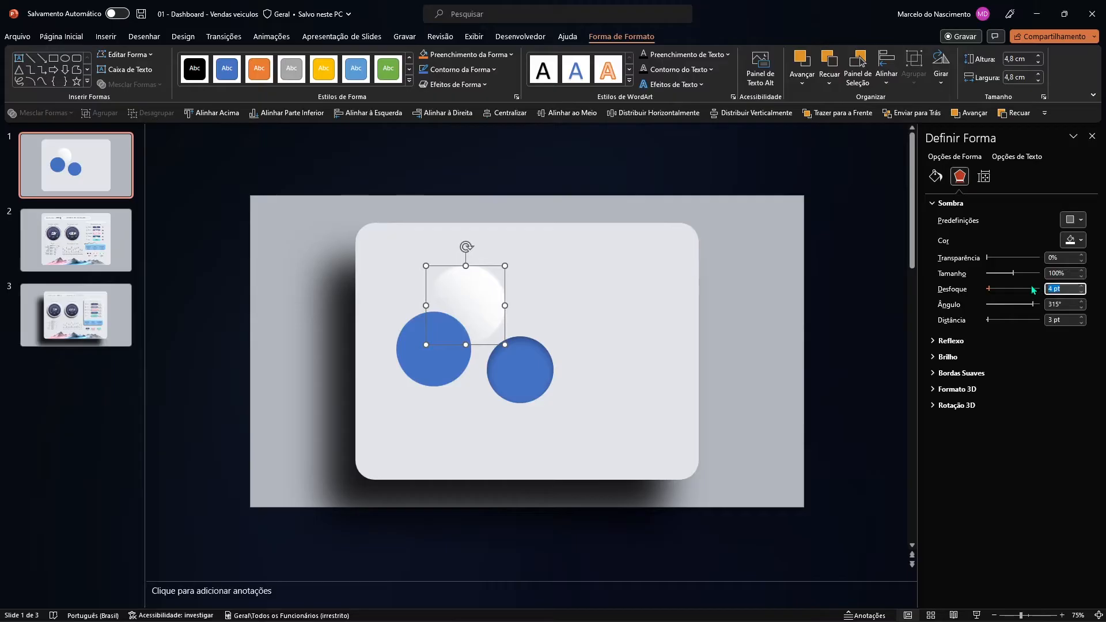
left_click(1067, 304)
type("0")
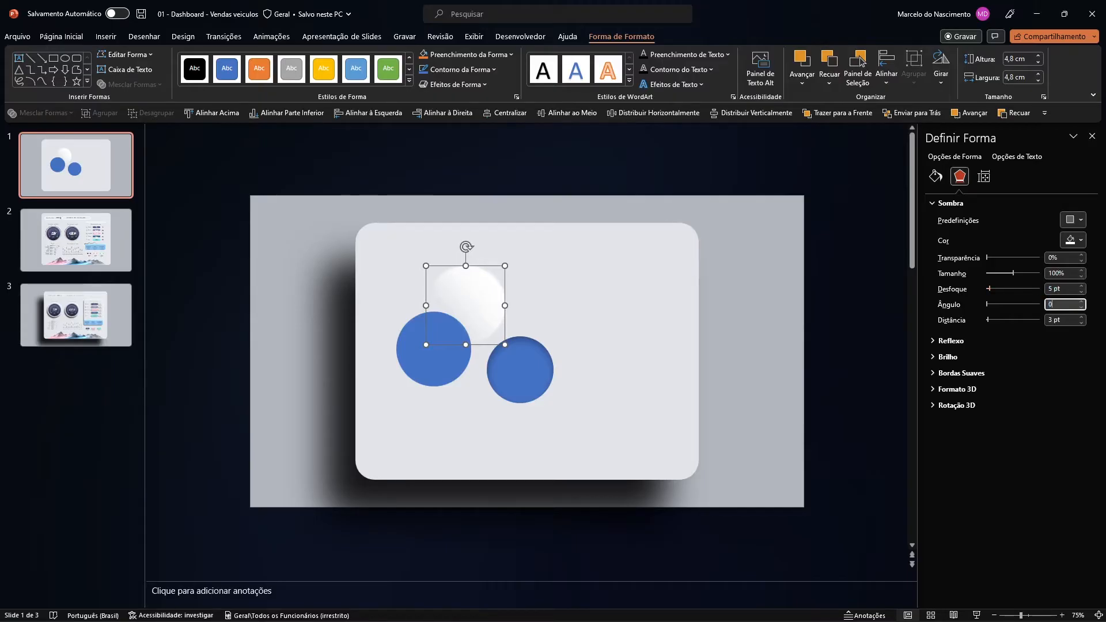
key("Tab")
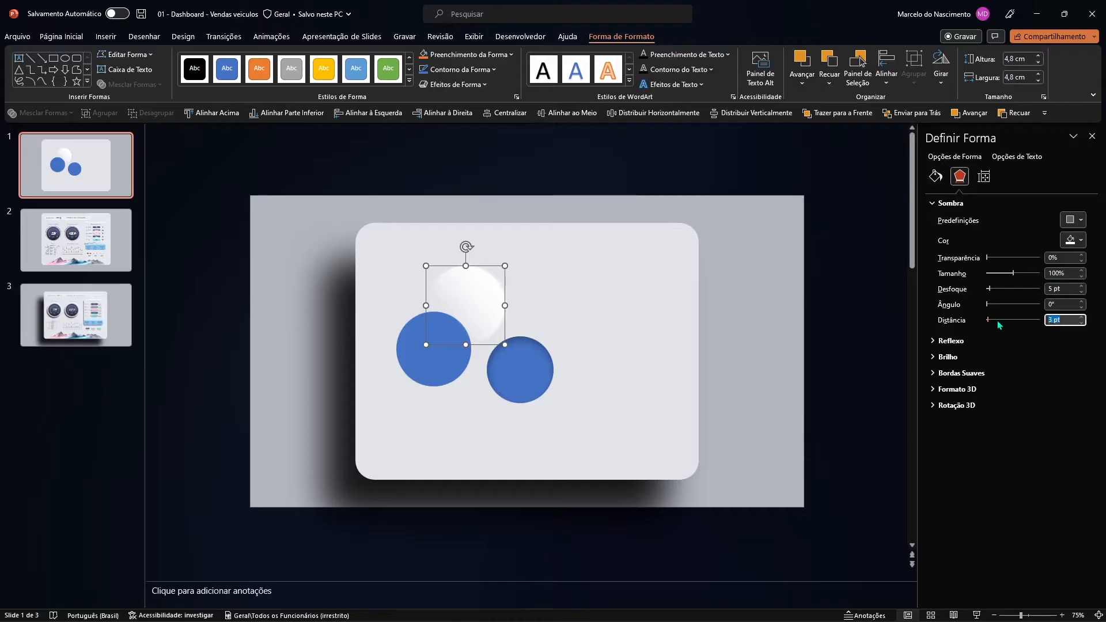
key("Return")
left_click(439, 306)
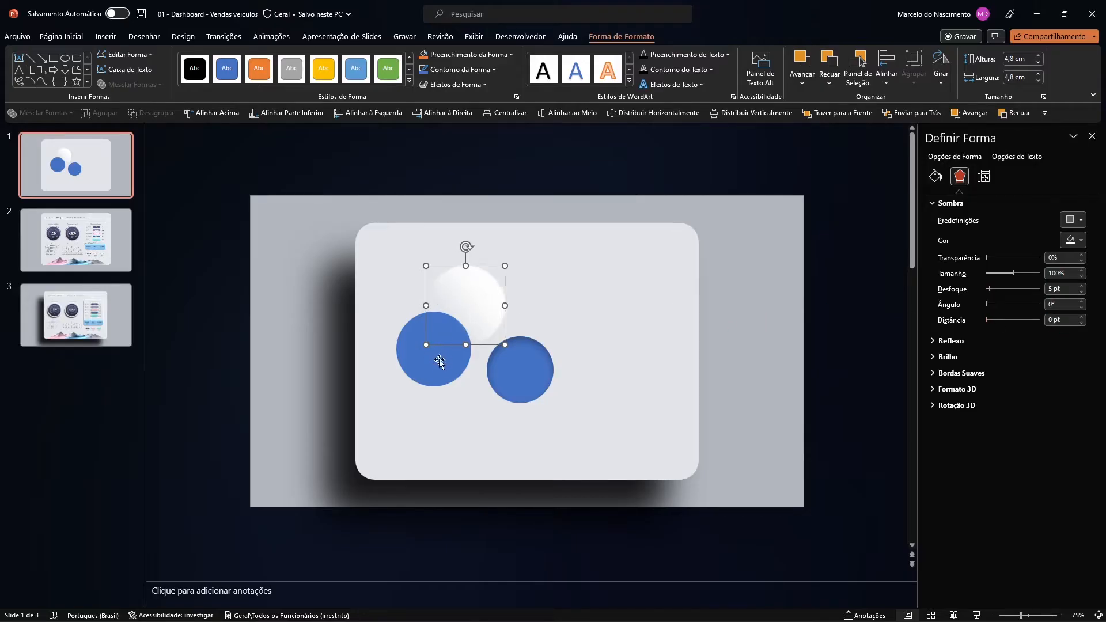
Give the larger blue circle a gradient fill, with the second stop at position 100% and 0% transparency.
left_click(440, 367)
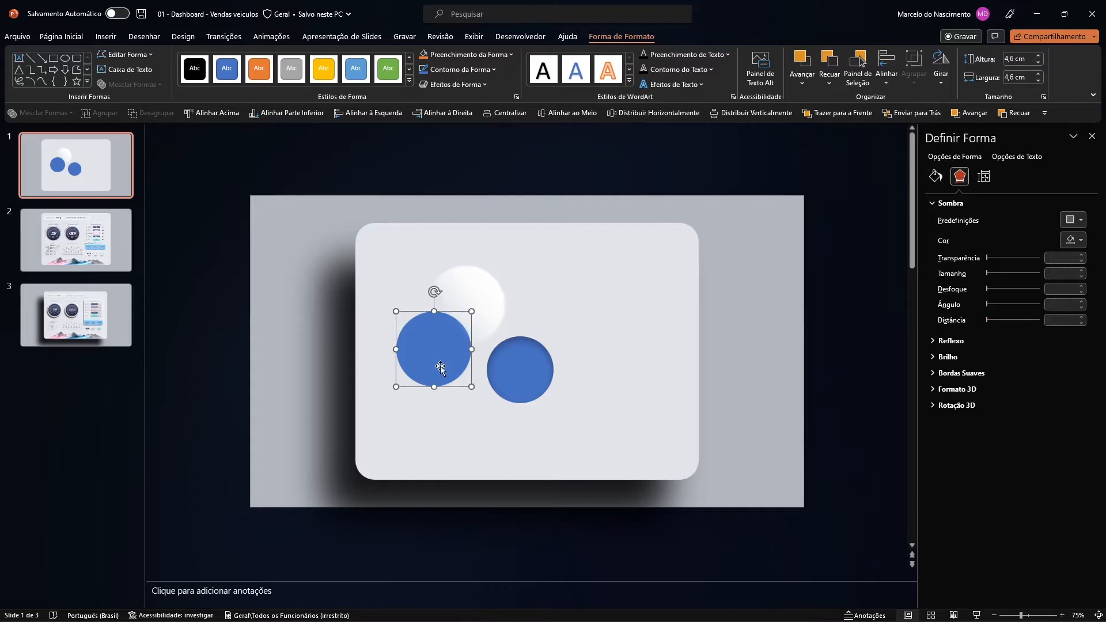
left_click(935, 176)
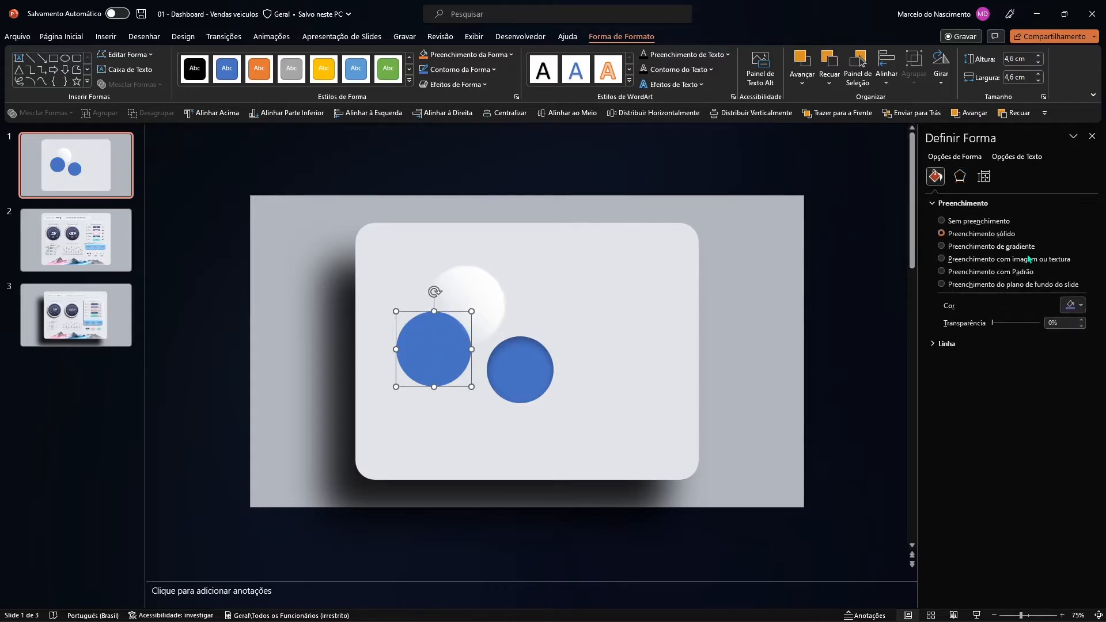
left_click(991, 246)
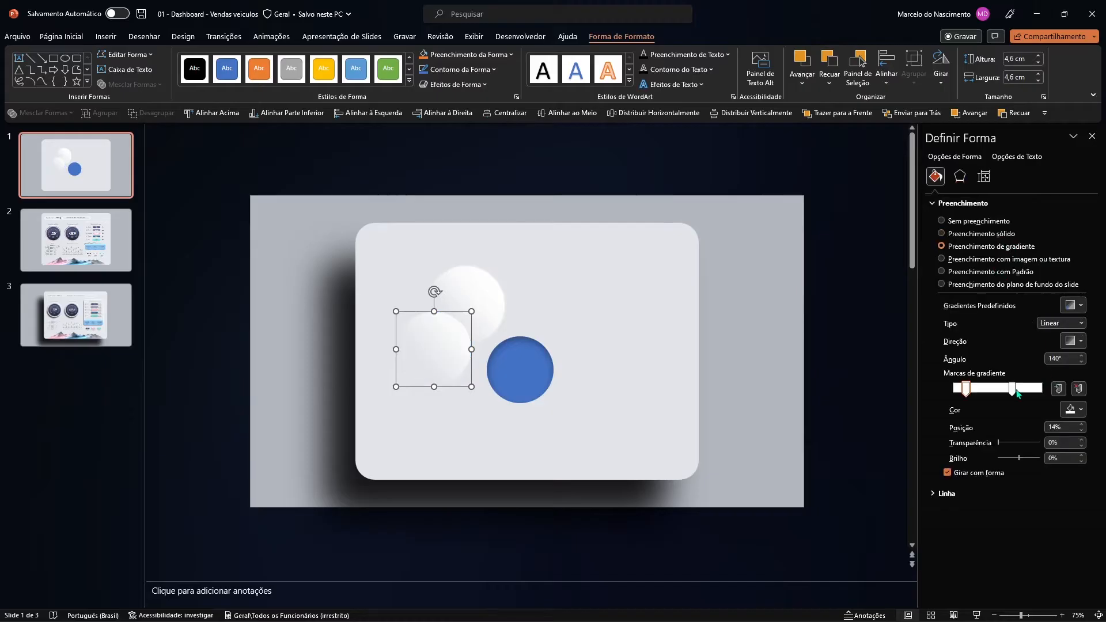
left_click_drag(1020, 389, 1042, 397)
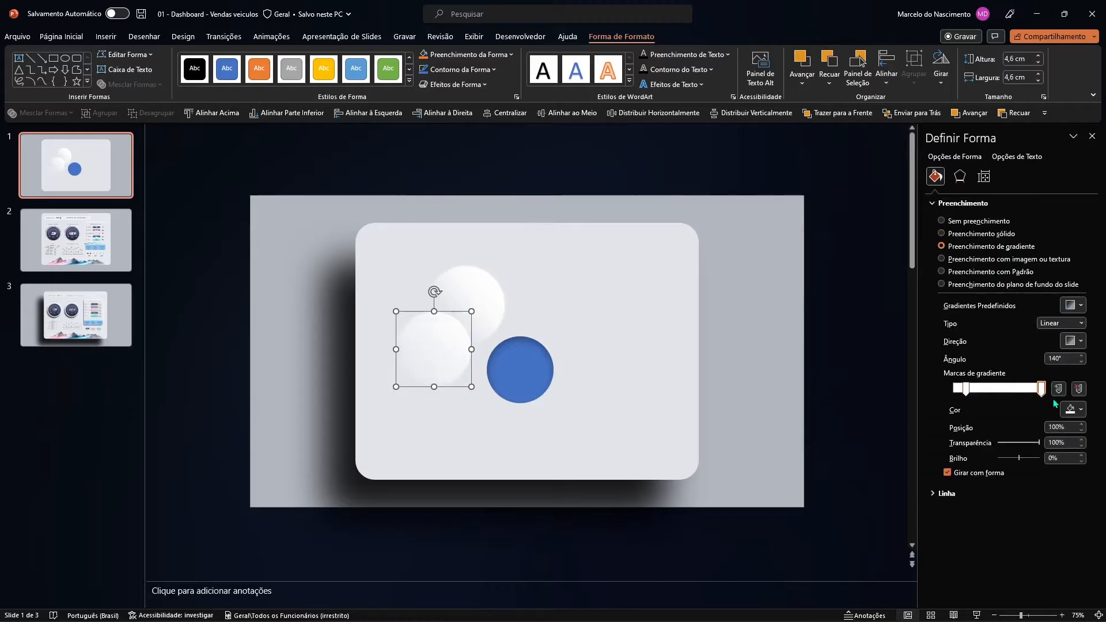
left_click_drag(1035, 447, 998, 443)
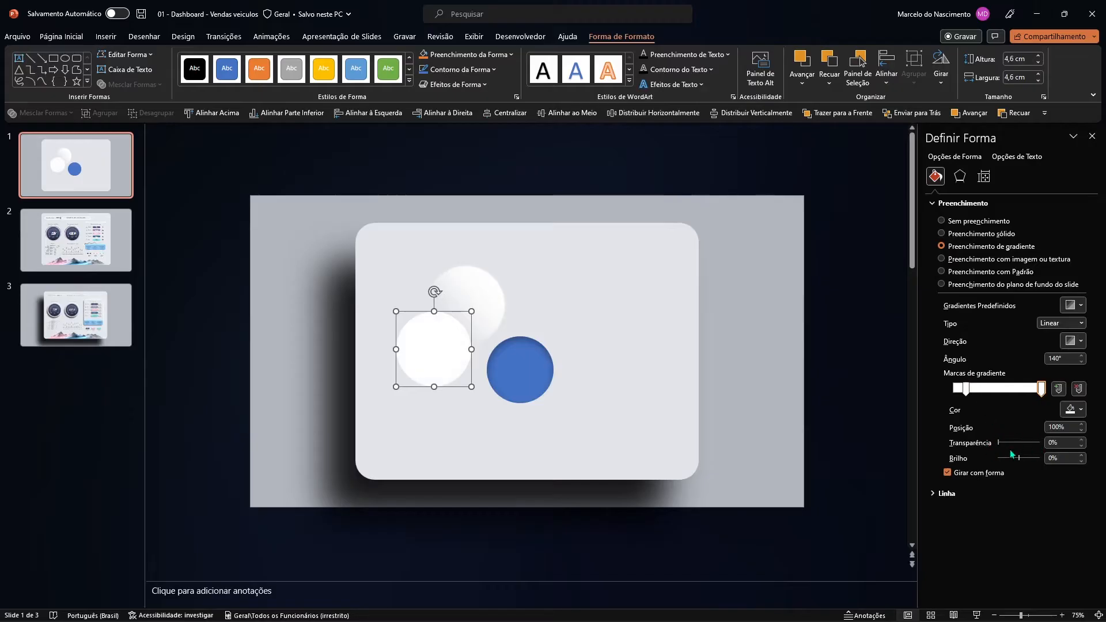
Colour the second gradient stop a custom light pink with red 241 and green 206, and shift the stop to 95%.
left_click(1076, 410)
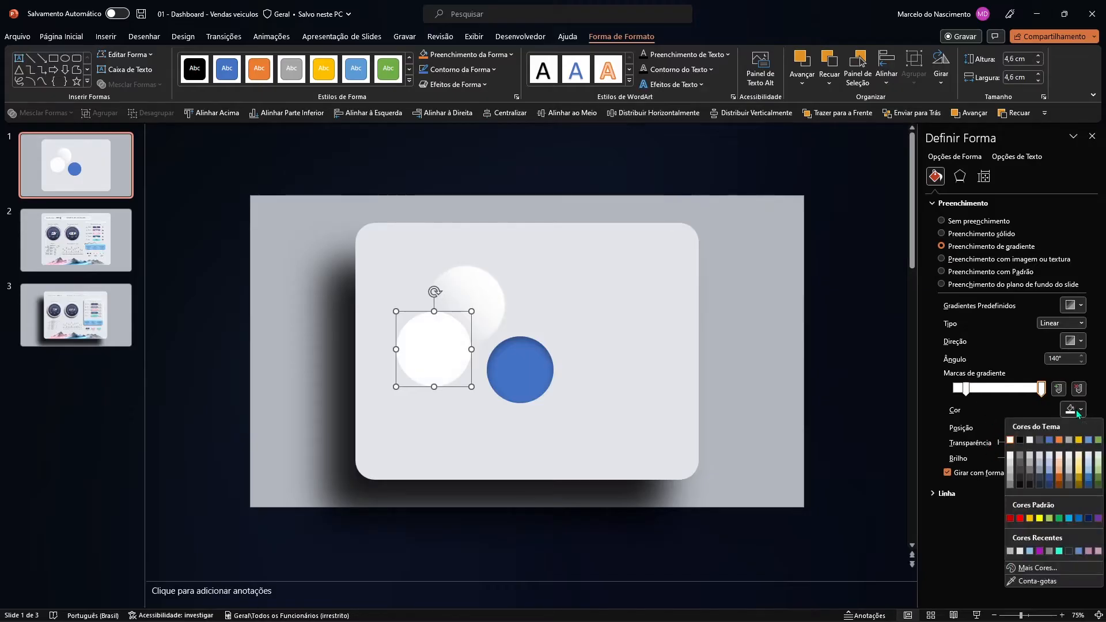
left_click(1040, 568)
left_click(711, 214)
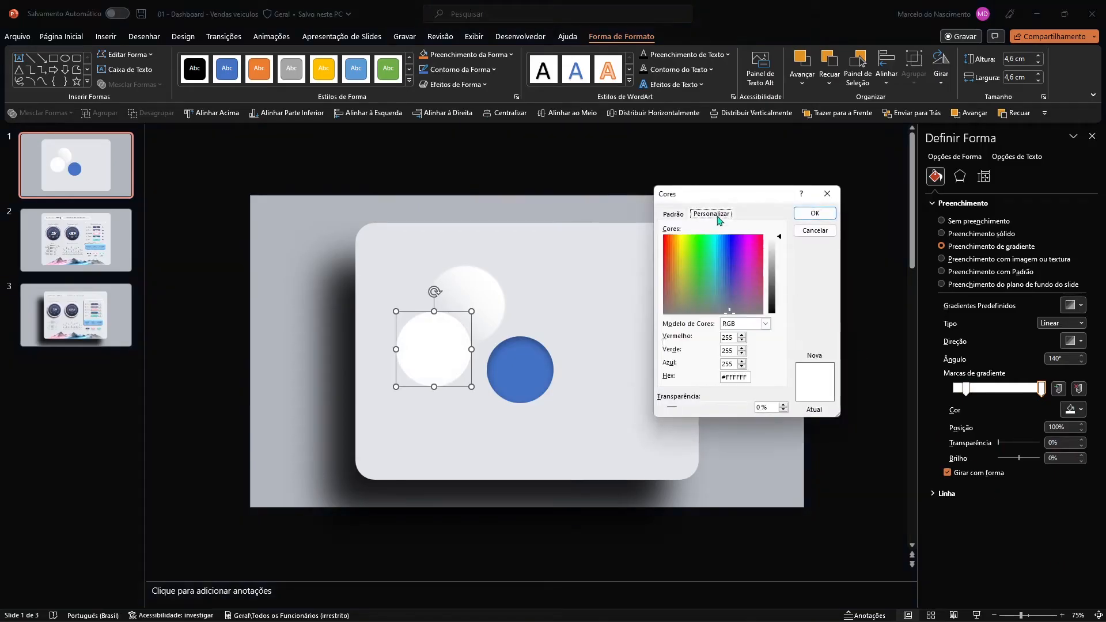
double_click(728, 338)
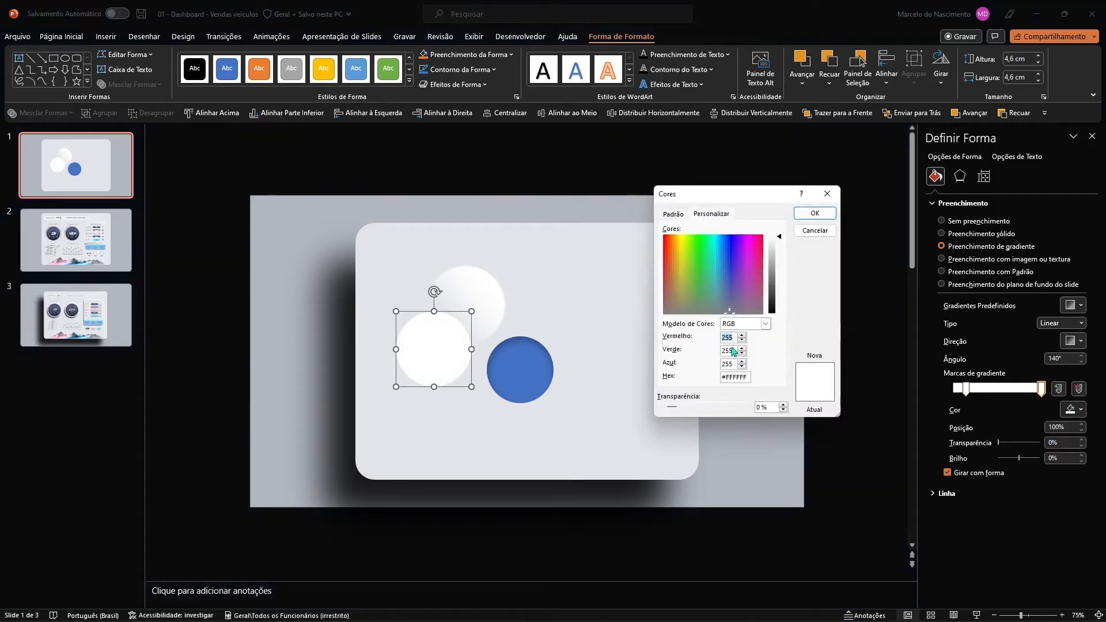
type("241")
key("Tab")
type("206")
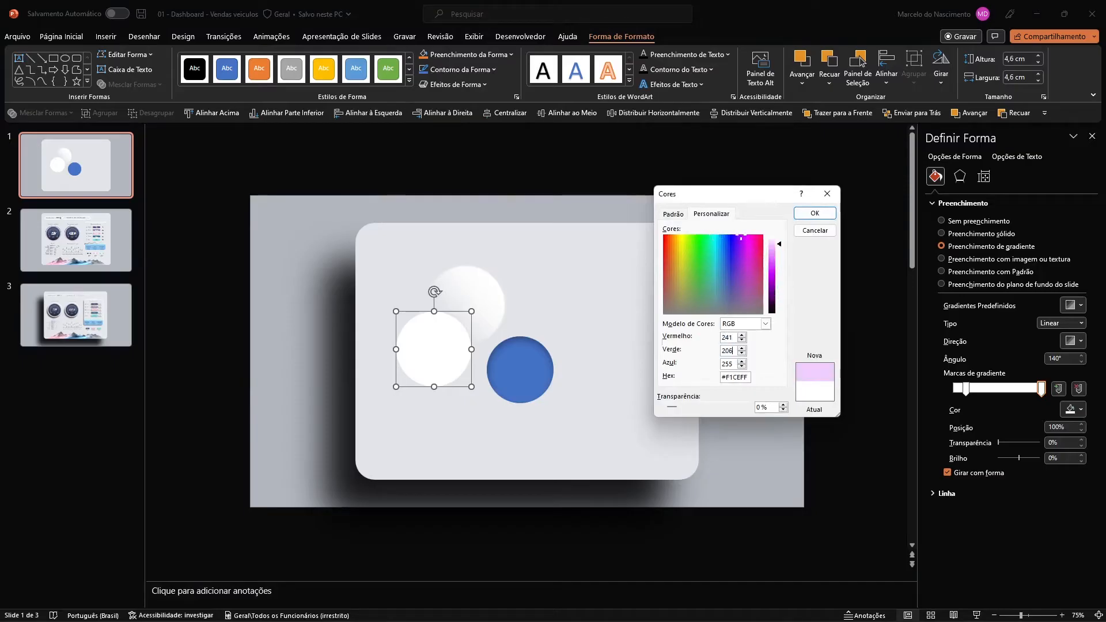
type("220")
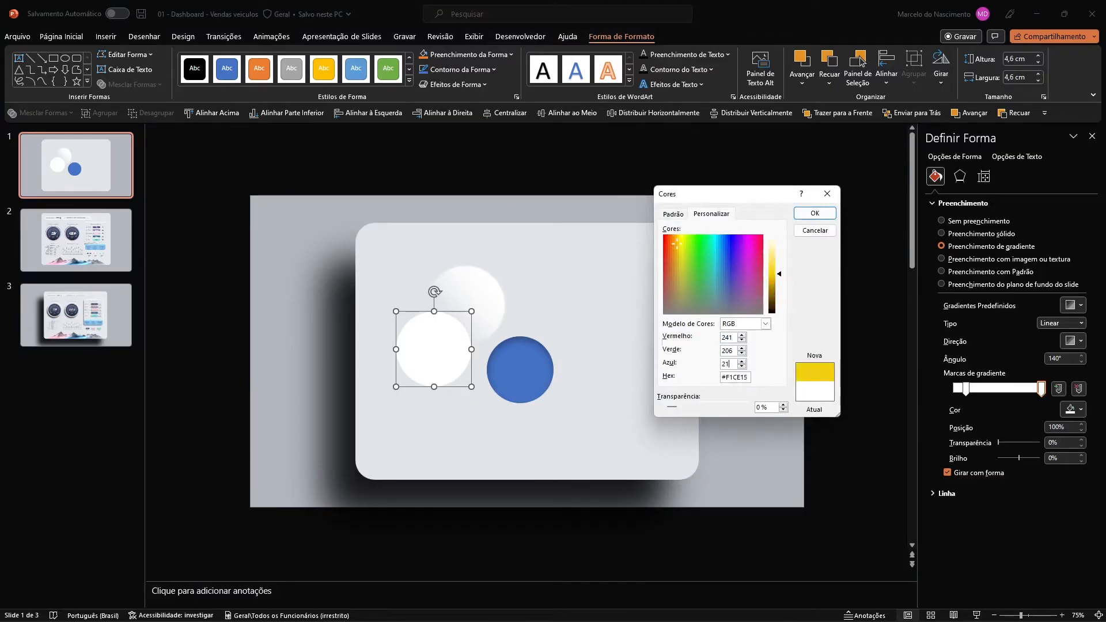
key("Return")
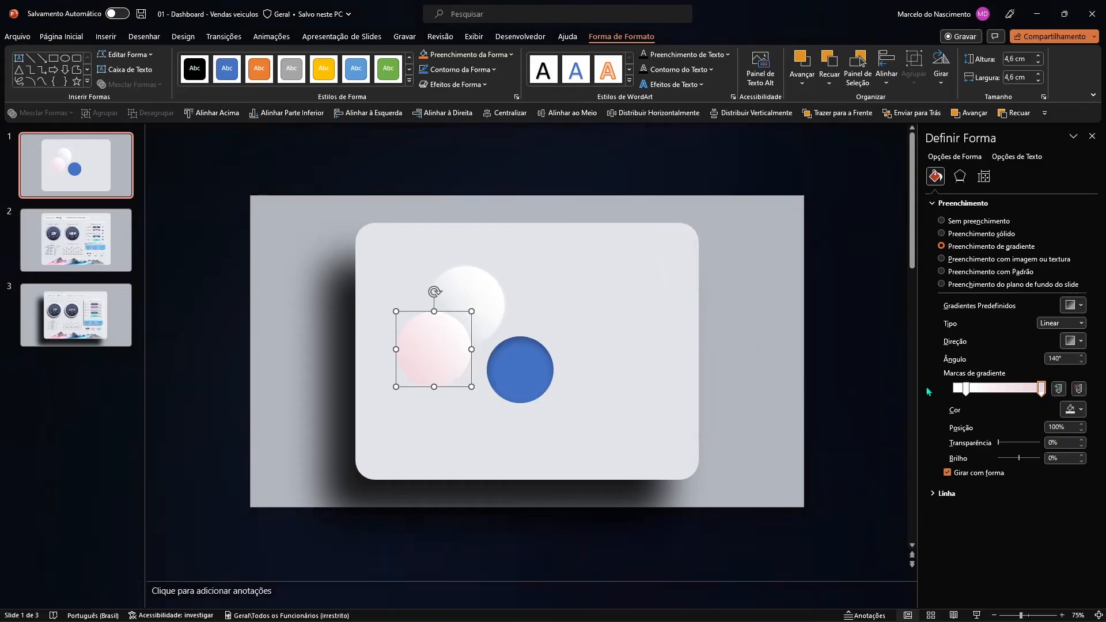
left_click_drag(1036, 390, 1032, 390)
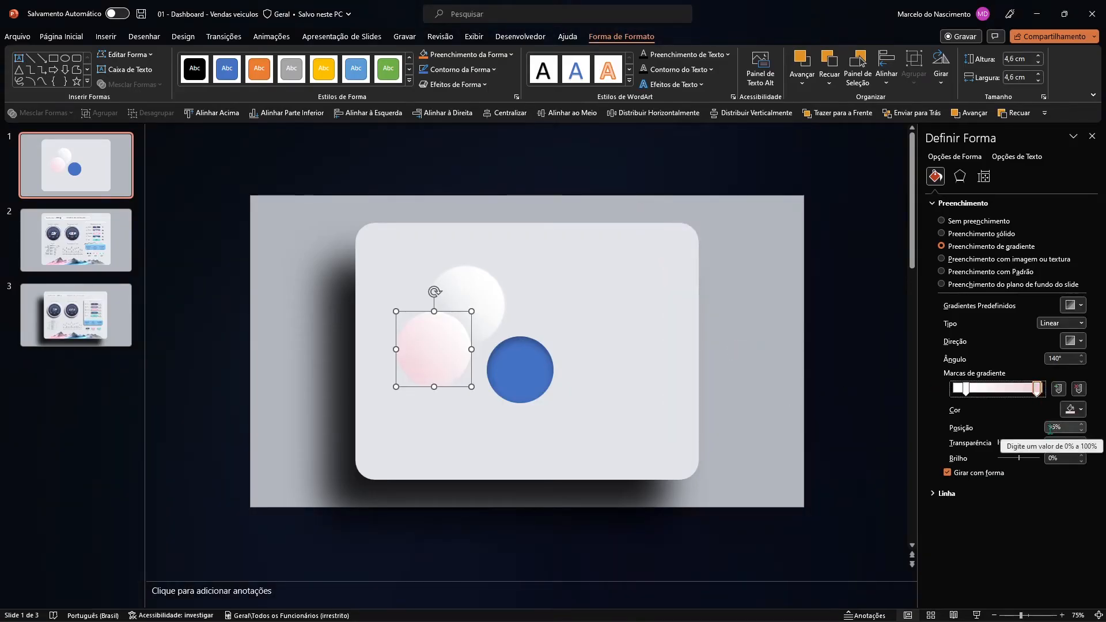
Start a custom colour for the same circle's 14% gradient stop, with red set to 199.
left_click(966, 390)
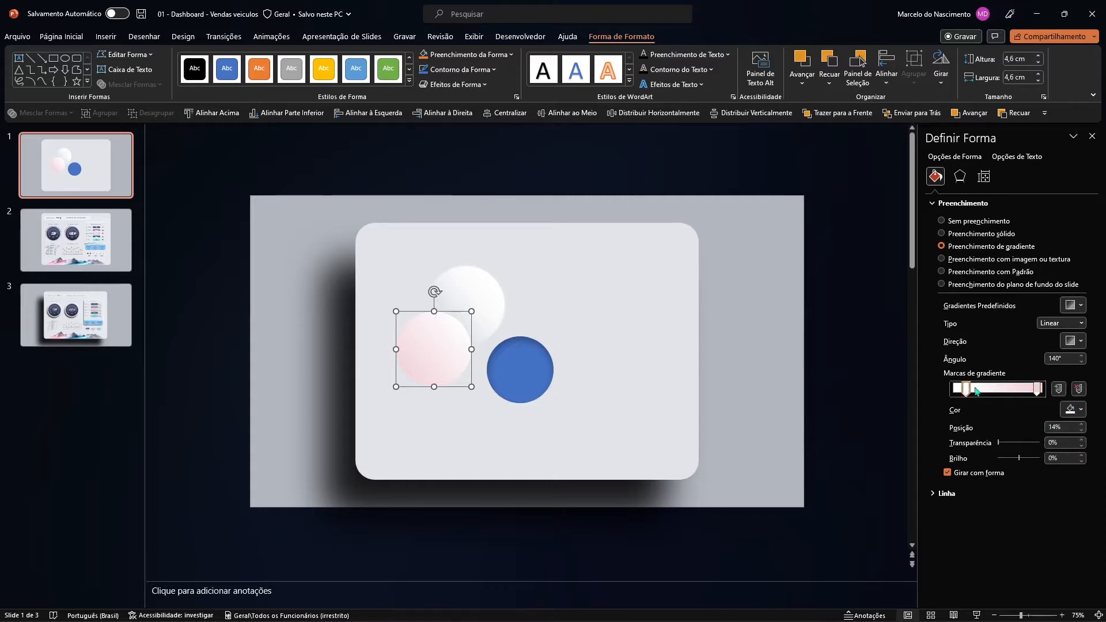
left_click(1072, 410)
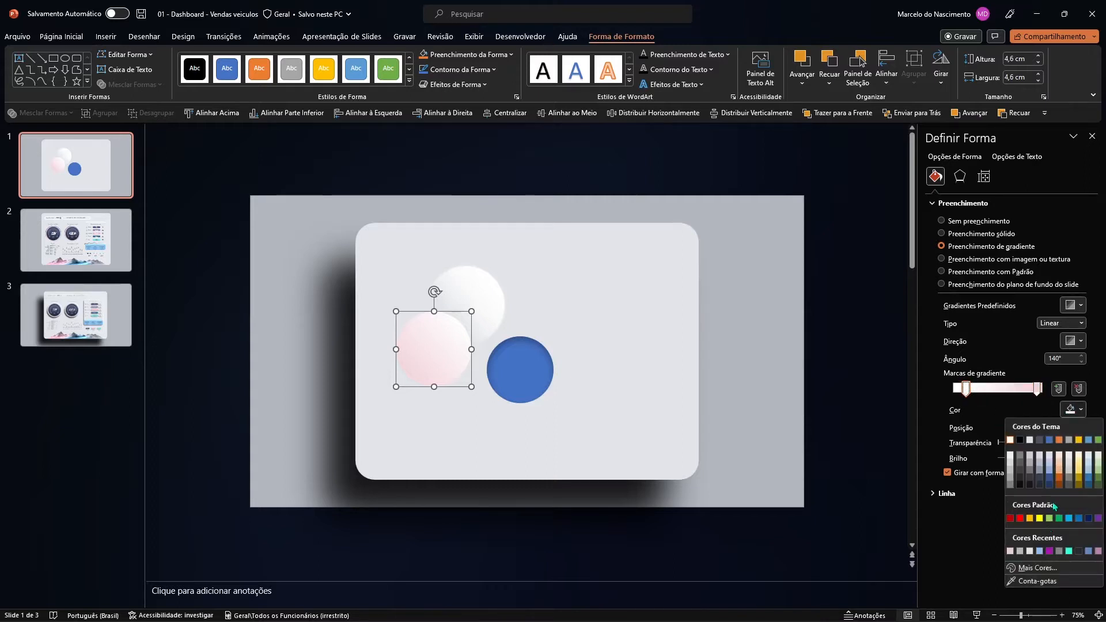
left_click(1036, 567)
left_click(712, 214)
left_click(734, 337)
type("1995")
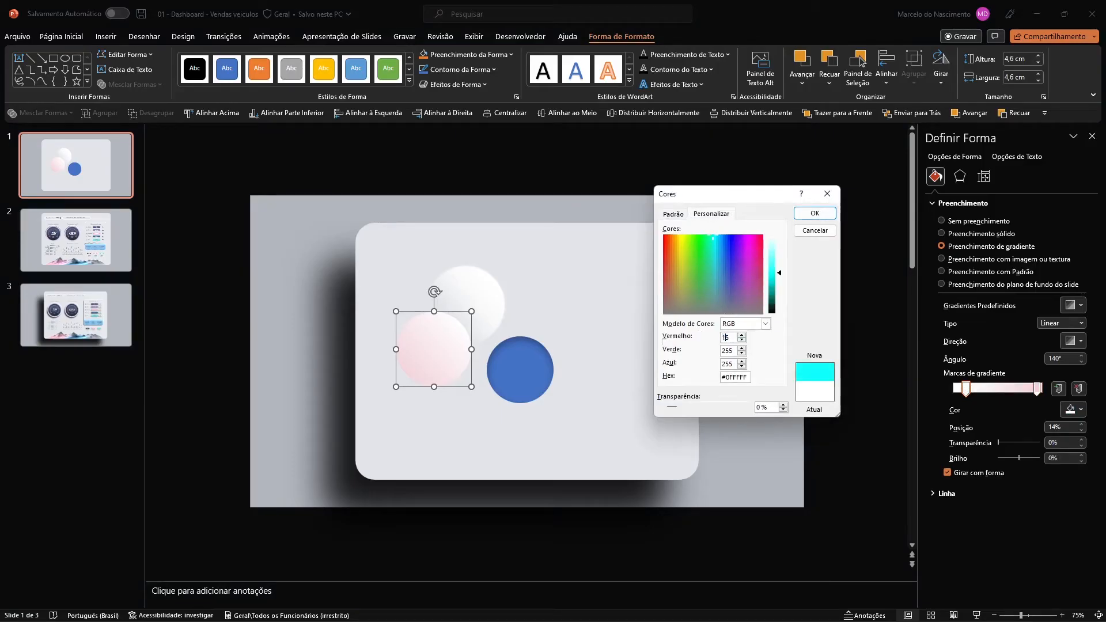
left_click(557, 344)
key("BackSpace")
key("BackSpace")
type("9")
key("Tab")
Set the 14% stop's green to 213 and blue to 237, and nudge the circle slightly up and left.
type("213")
key("Tab")
type("2")
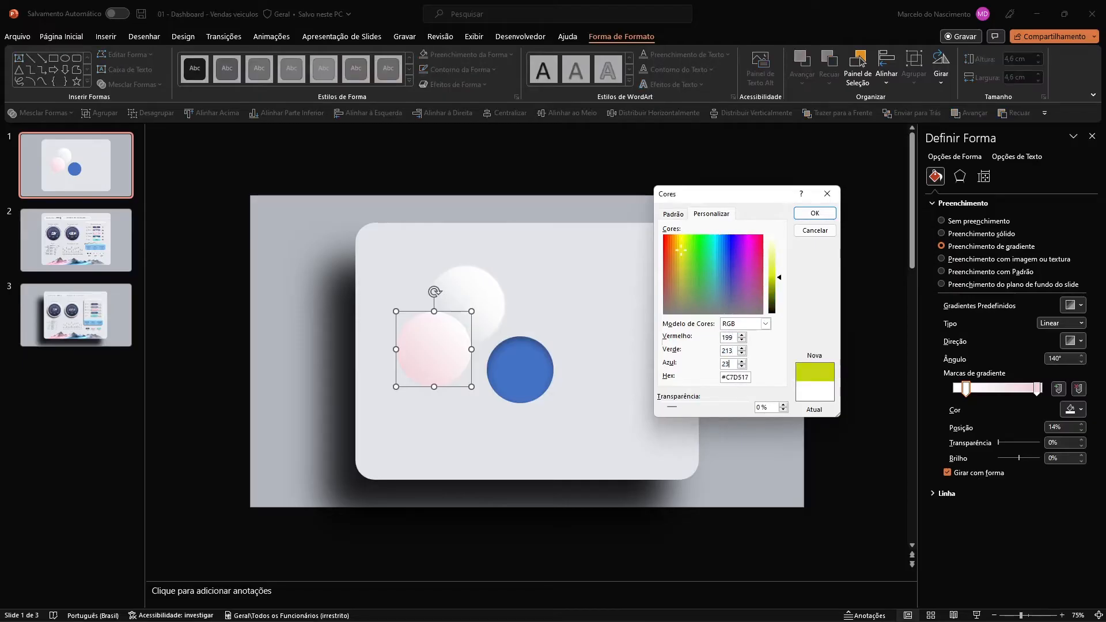
type("373")
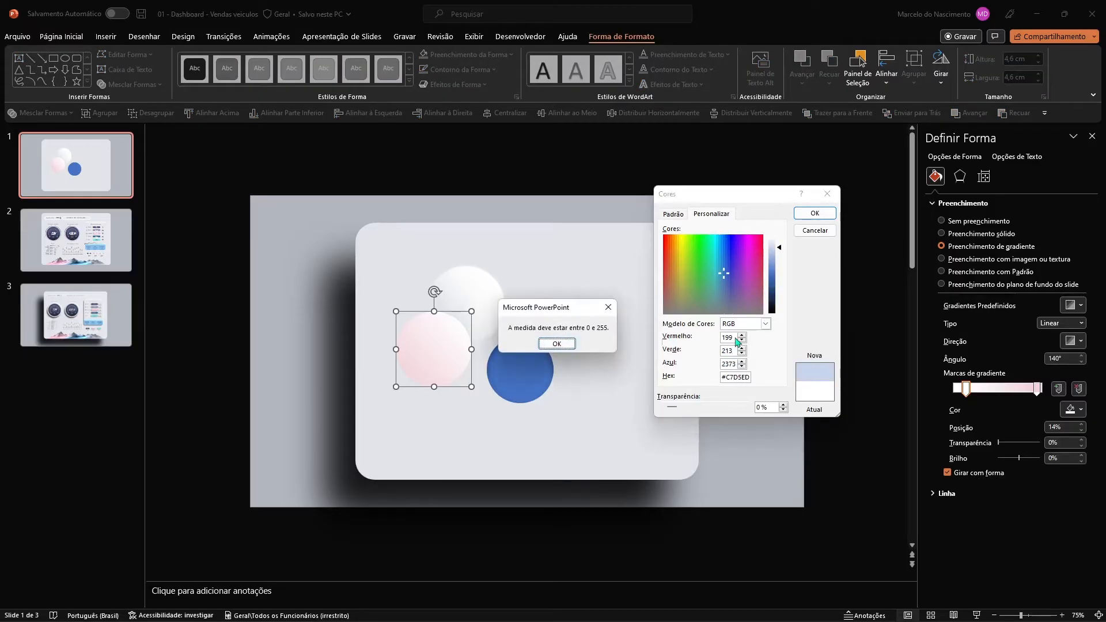
key("Return")
key("Return")
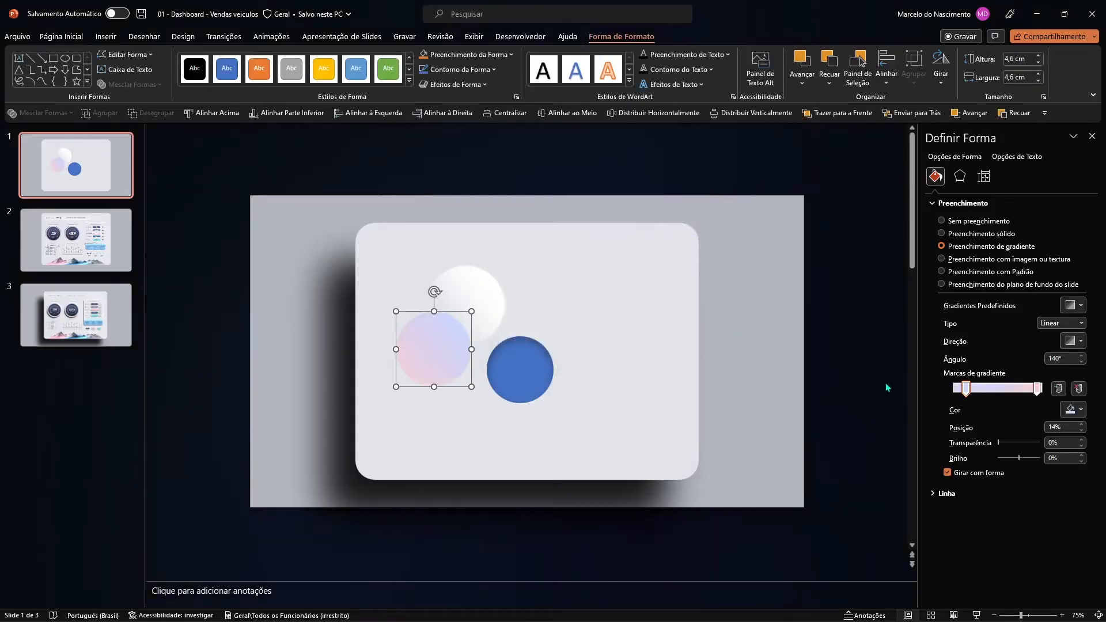
left_click(1071, 410)
left_click(1037, 567)
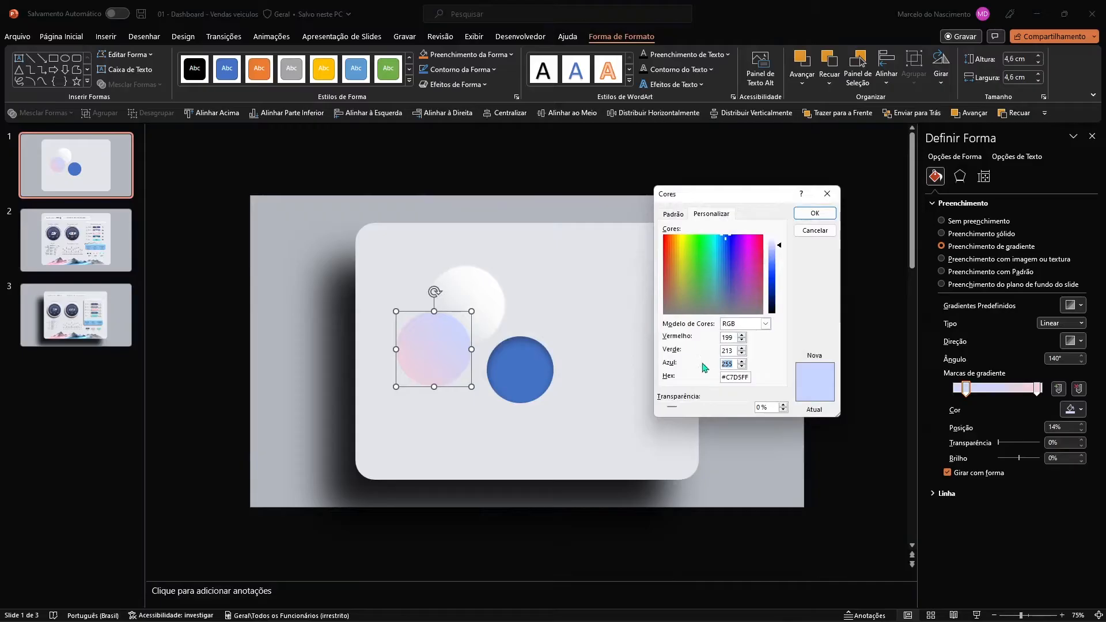
type("237")
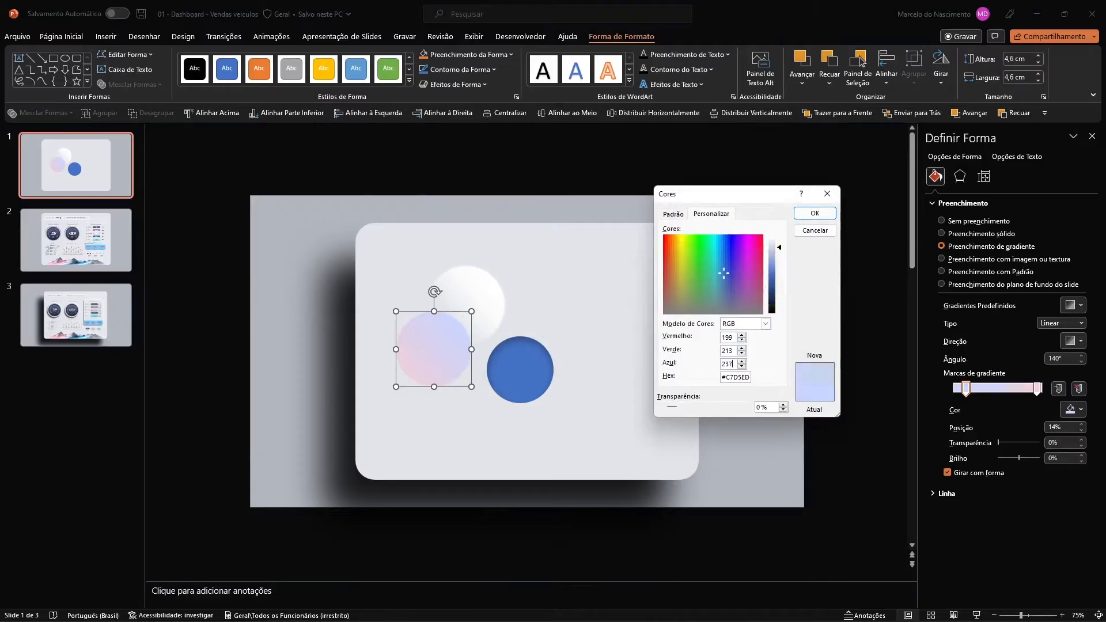
key("Return")
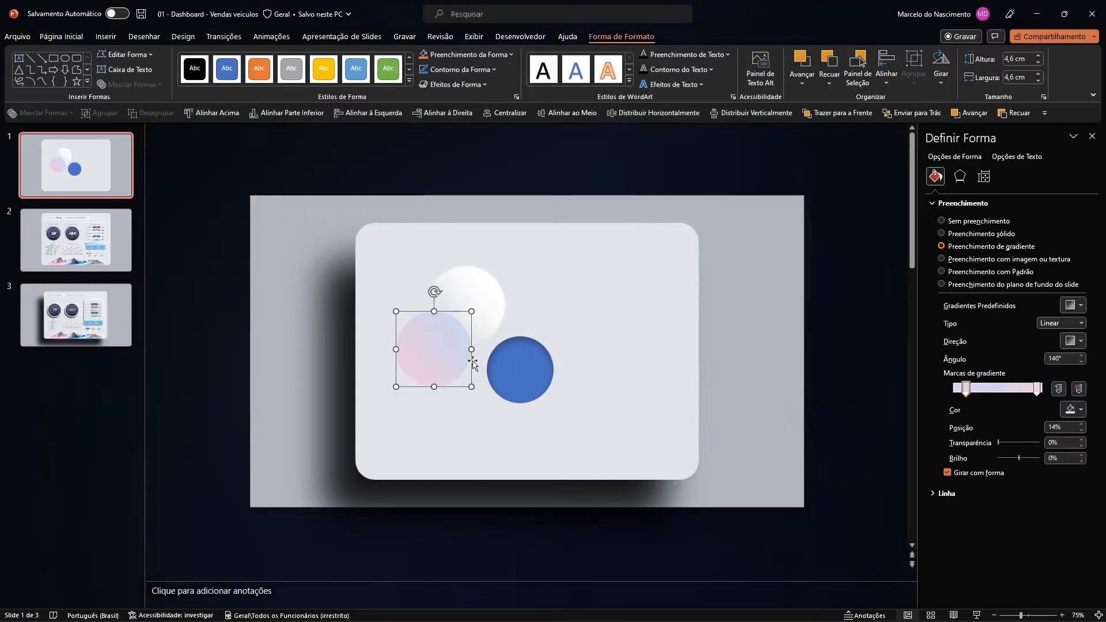
mouse_move(427, 346)
left_mouse_down()
mouse_move(410, 341)
mouse_move(421, 342)
left_mouse_up()
Give the remaining blue circle a gradient fill and move its first gradient stop to 35%.
left_click(517, 368)
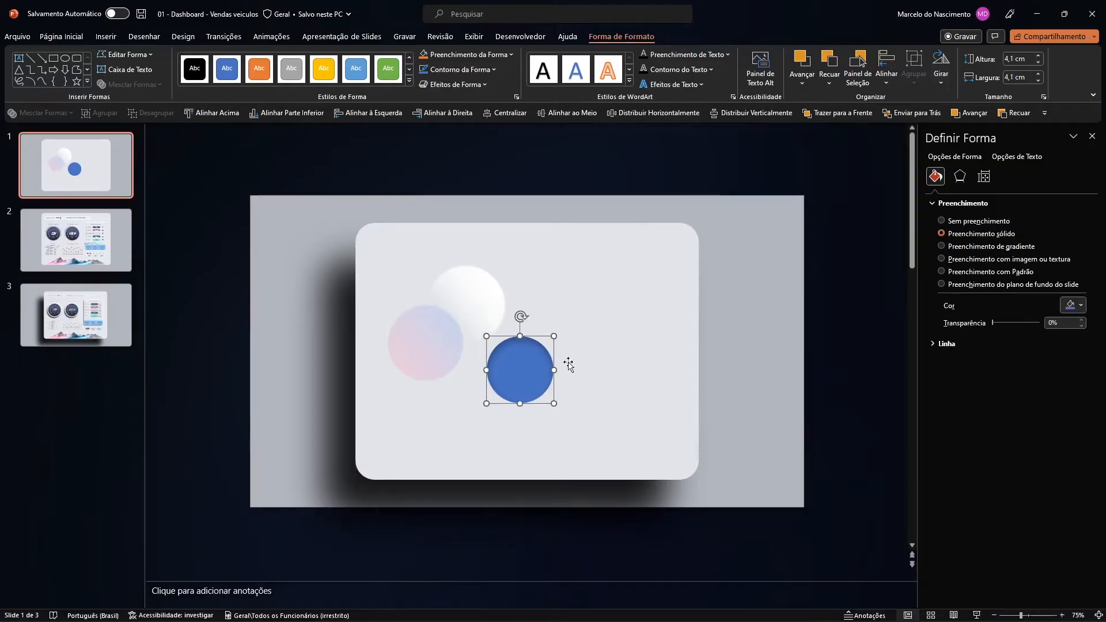
left_click(991, 247)
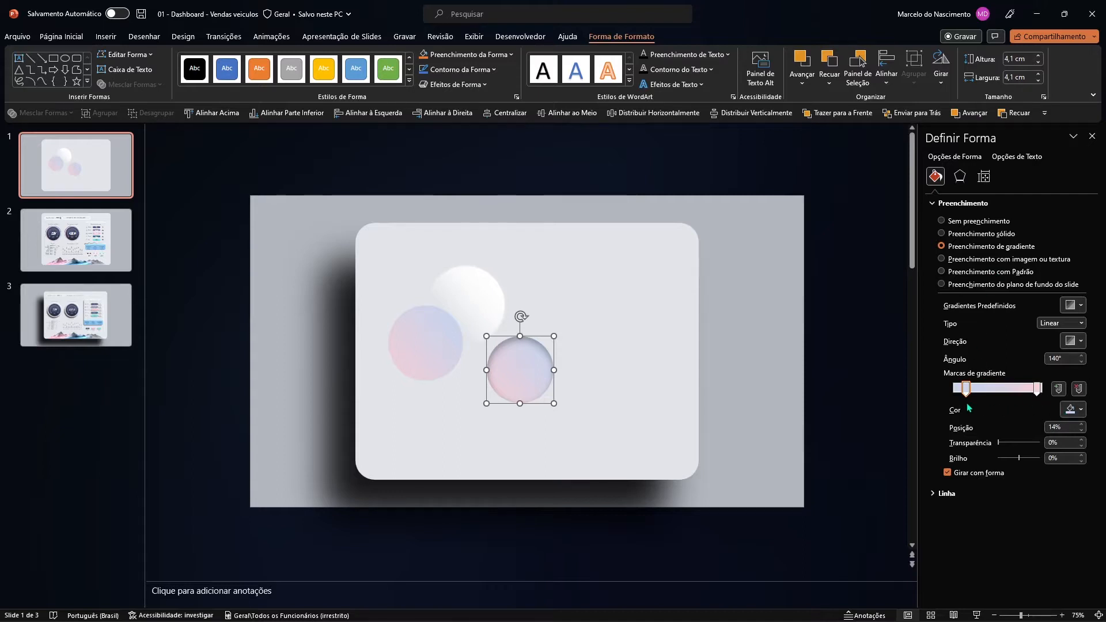
left_click_drag(966, 389, 984, 392)
Set the 35% gradient stop to the custom colour RGB 71, 84, 114.
left_click(1075, 410)
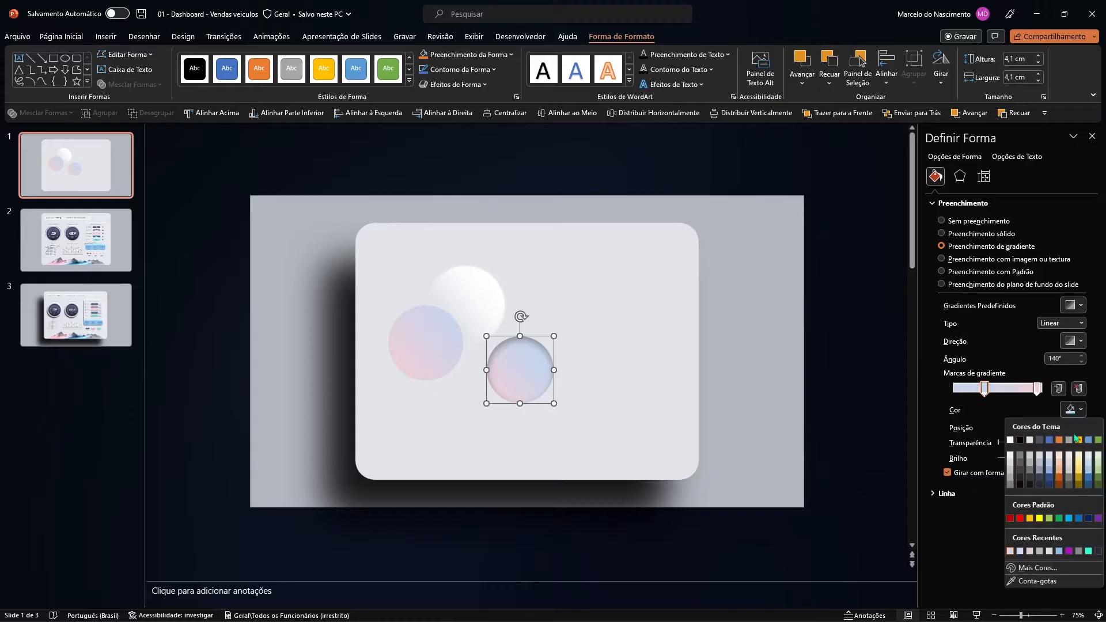
left_click(1036, 568)
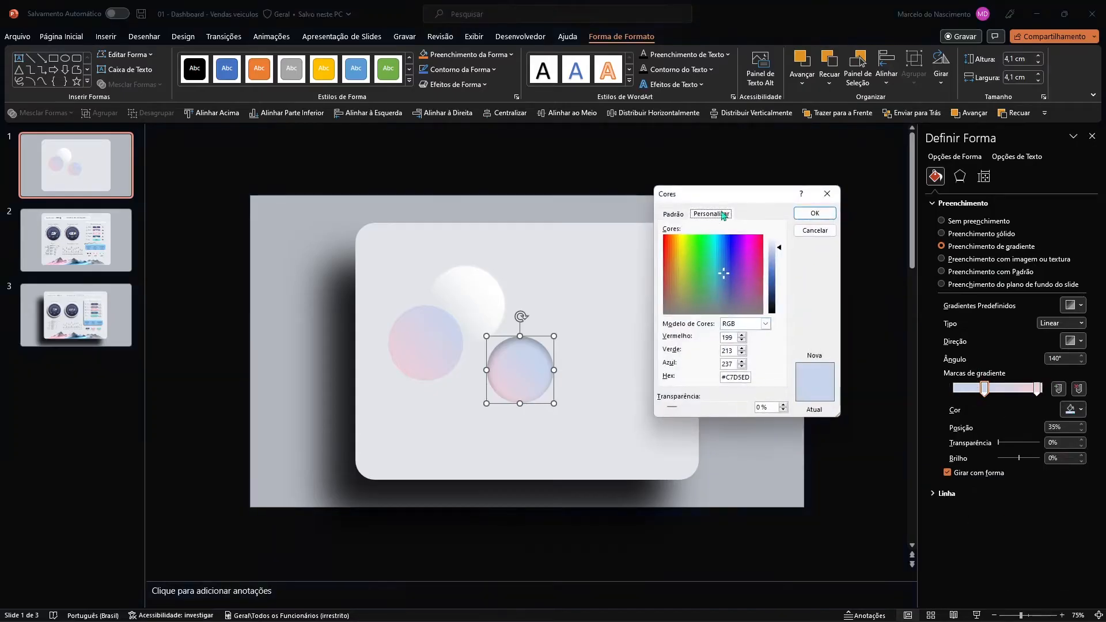
left_click_drag(733, 338, 704, 342)
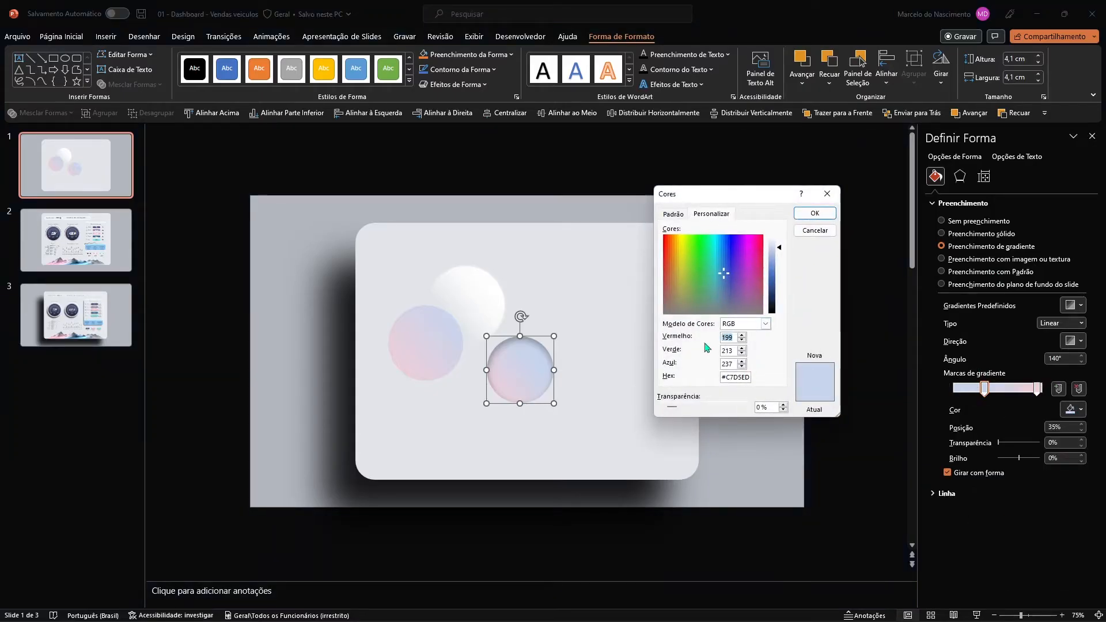
type("71")
key("Tab")
type("84")
key("Tab")
type("114")
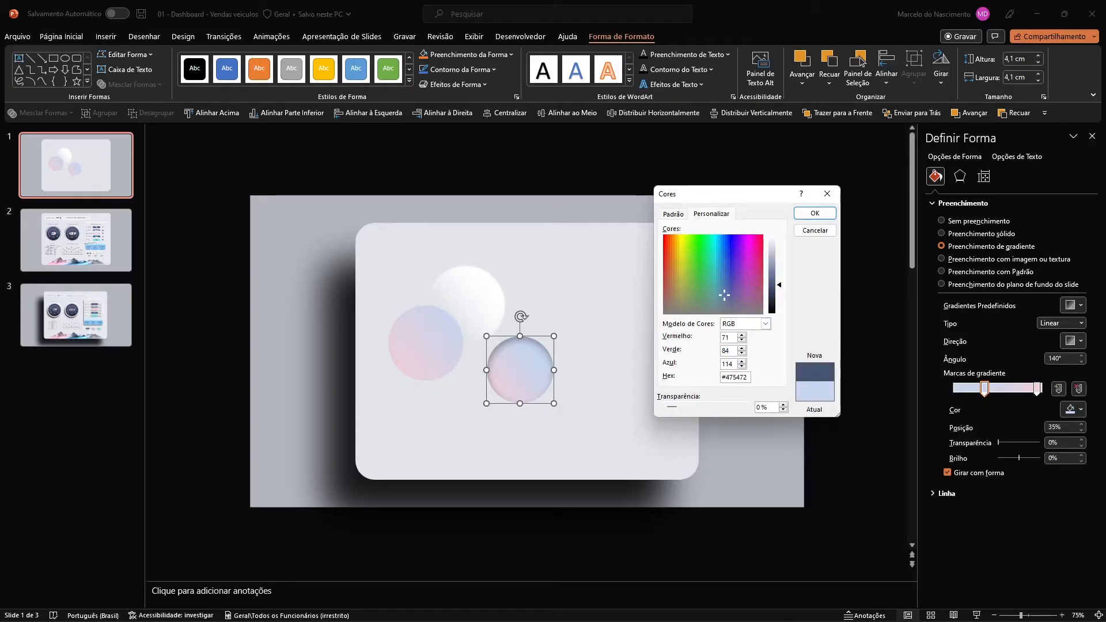
key("Return")
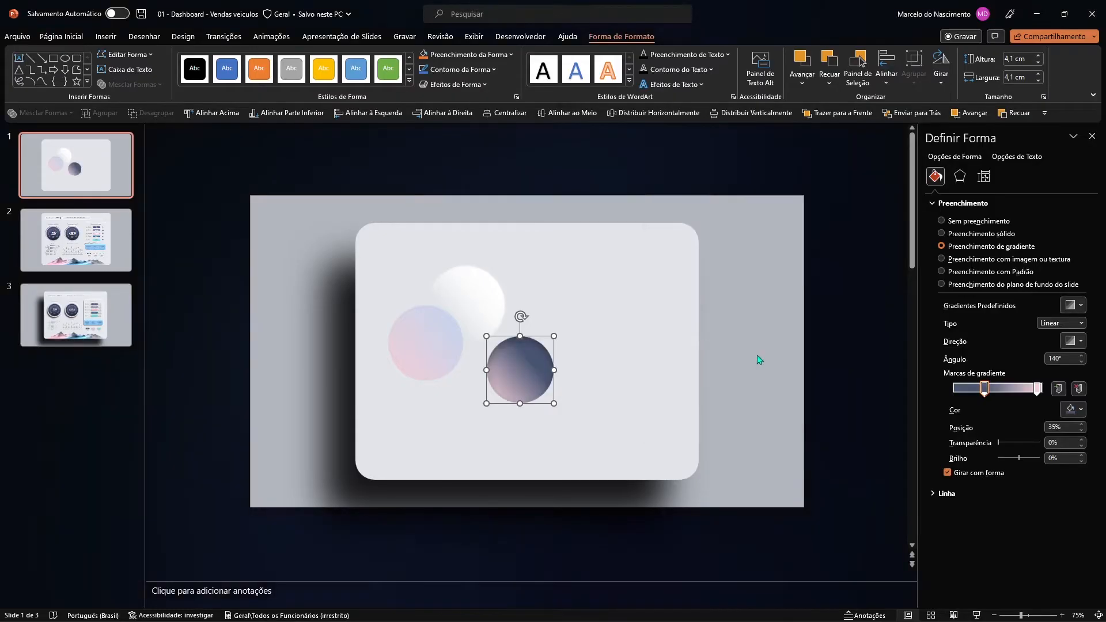
Set the dark circle's 95% gradient stop to a dark navy custom colour with green 38 and blue 57, and its gradient angle to 90°.
left_click(1037, 388)
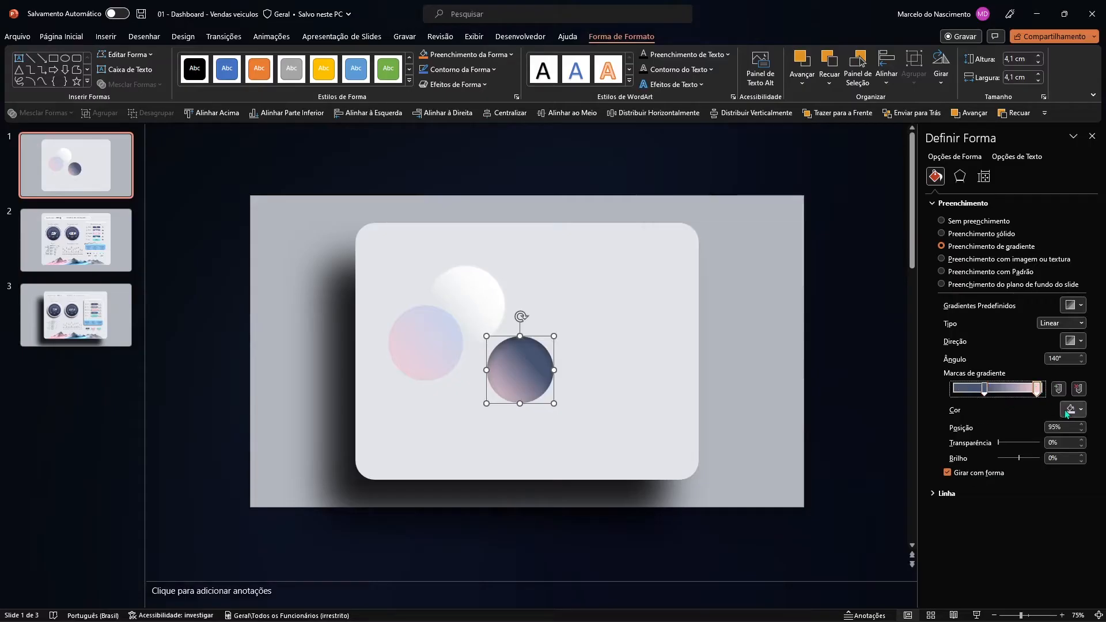
left_click(1072, 409)
left_click(1036, 568)
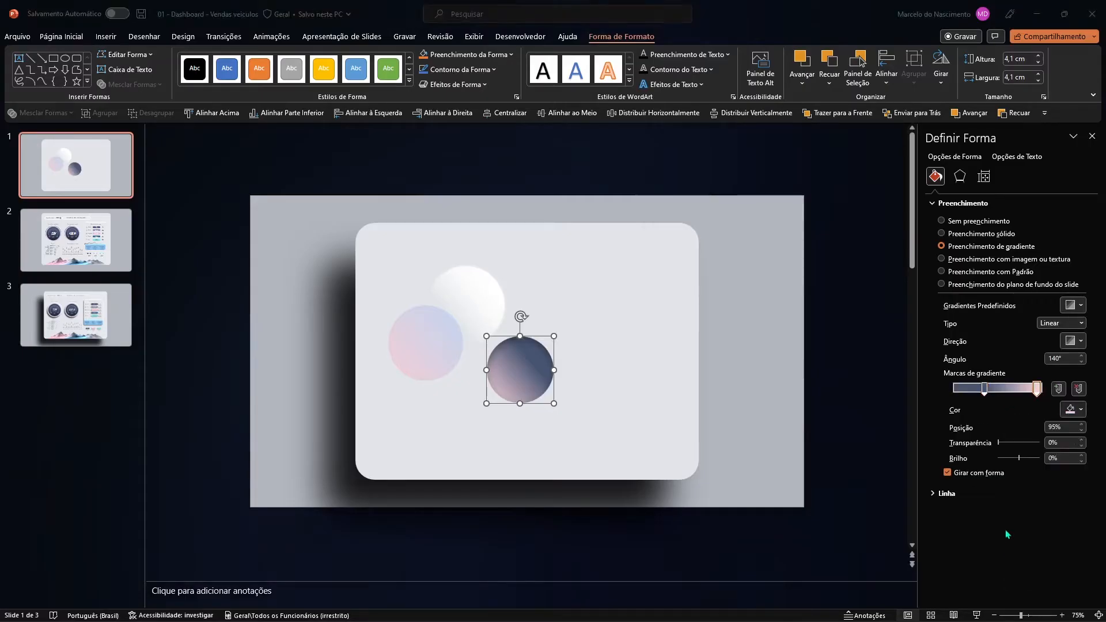
left_click(732, 339)
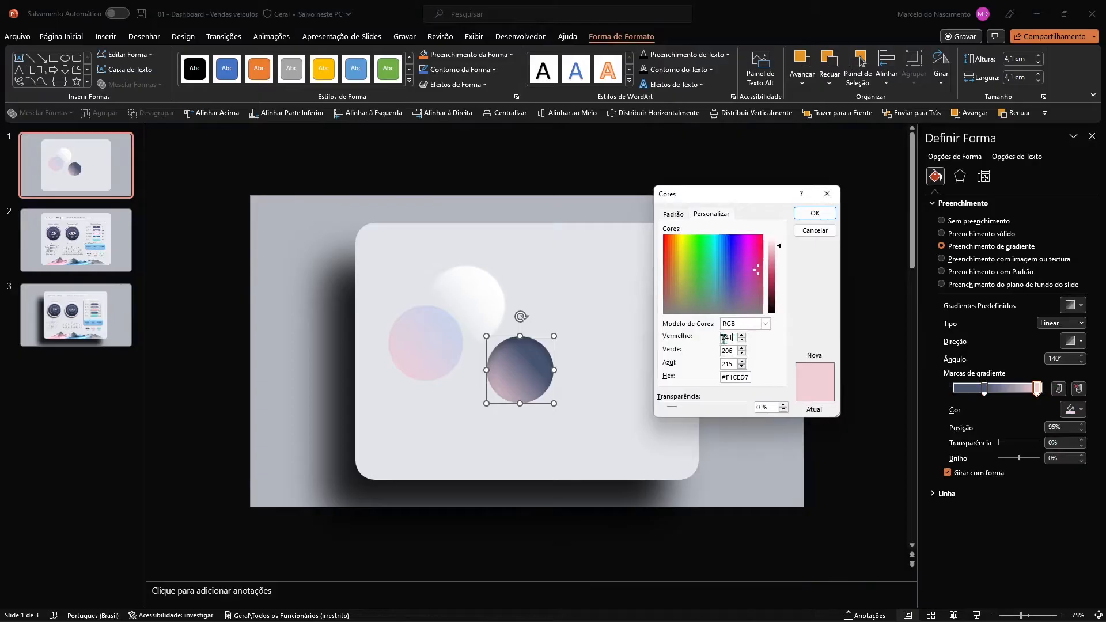
type("3")
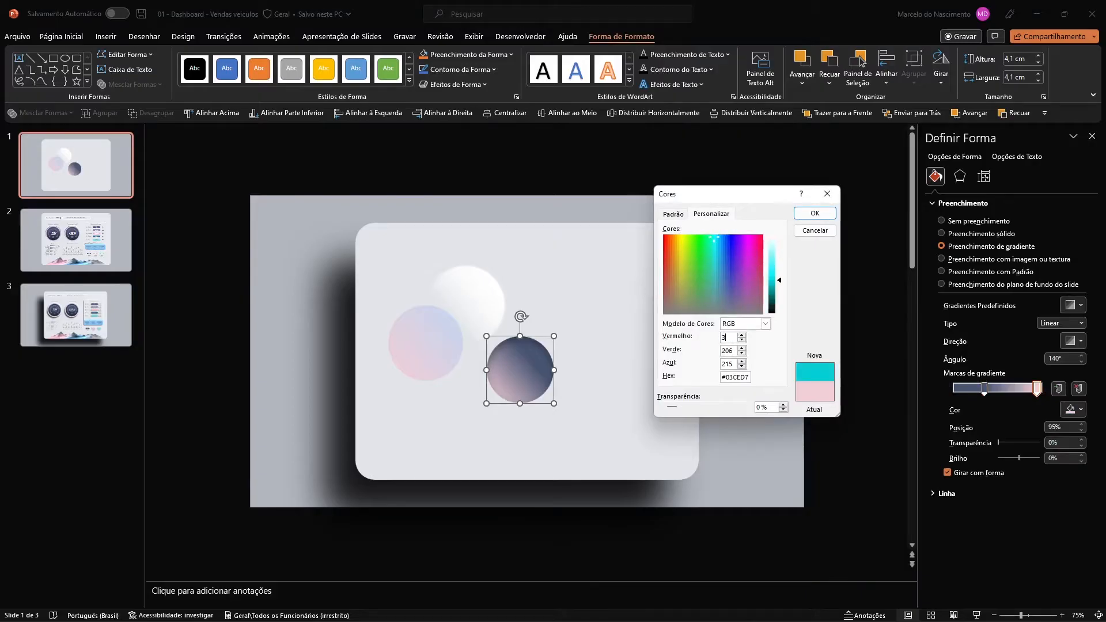
type("38")
key("Tab")
type("57")
key("Return")
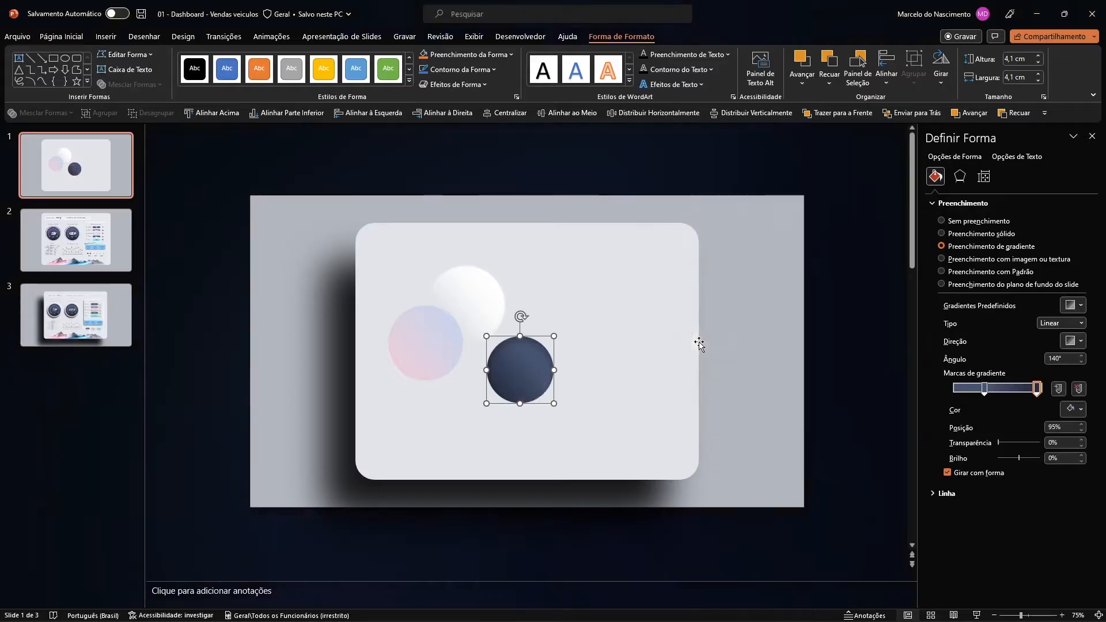
left_click(1063, 359)
type("90")
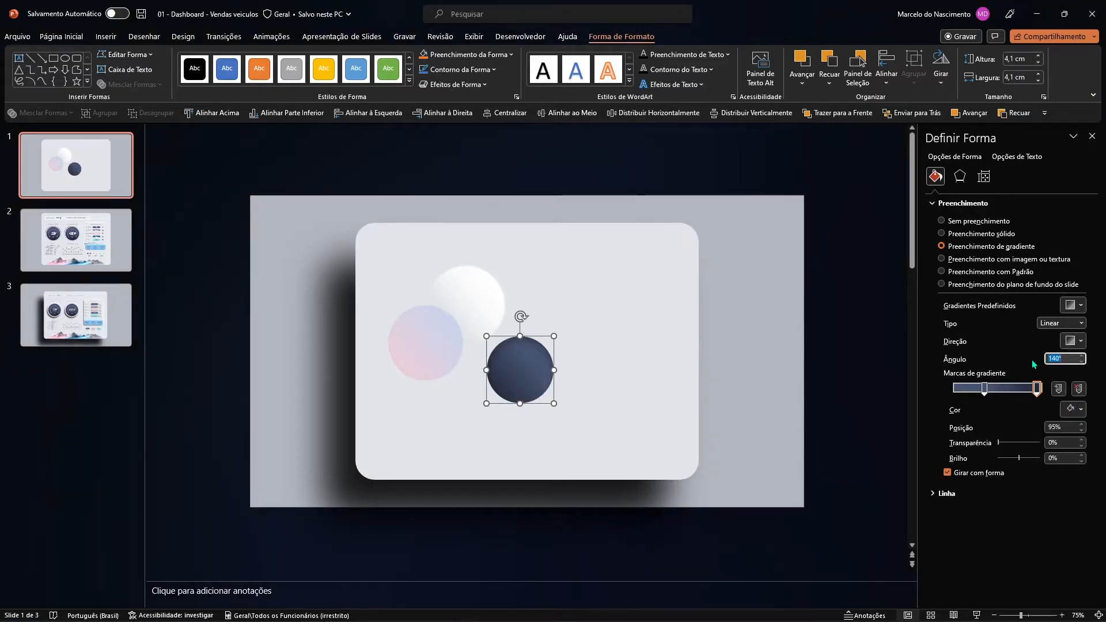
Bring the pink-blue circle and the dark circle forward in turn, and overlap them on the white circle with the dark one on top.
left_click_drag(506, 372, 439, 338)
left_click(438, 344)
left_click(482, 290)
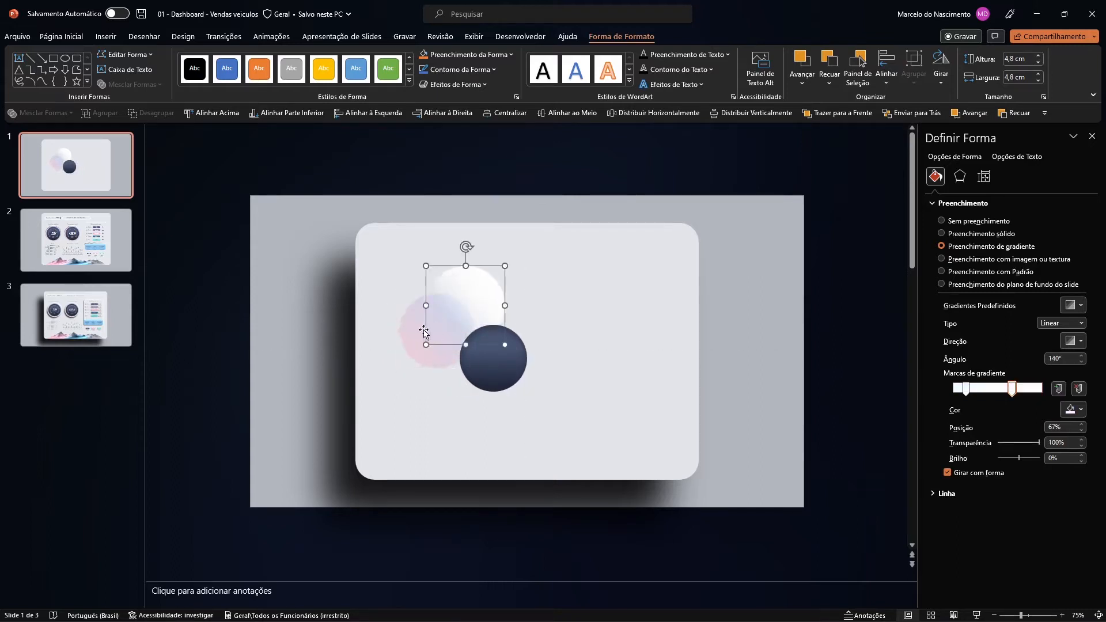
left_click(426, 332)
left_click(825, 116)
left_click(510, 363)
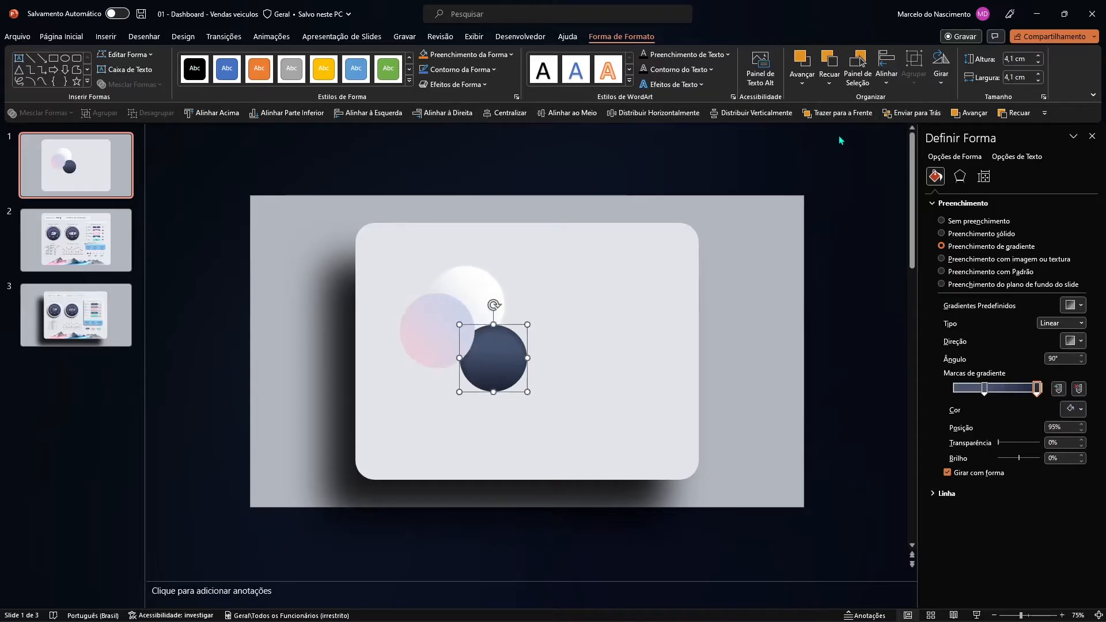
left_click_drag(433, 333, 465, 307)
left_click_drag(487, 356, 483, 316)
Align the three circles to a common centre vertically and horizontally, and move them together to the upper-left area of the card.
left_click(411, 165)
left_click_drag(411, 165, 544, 402)
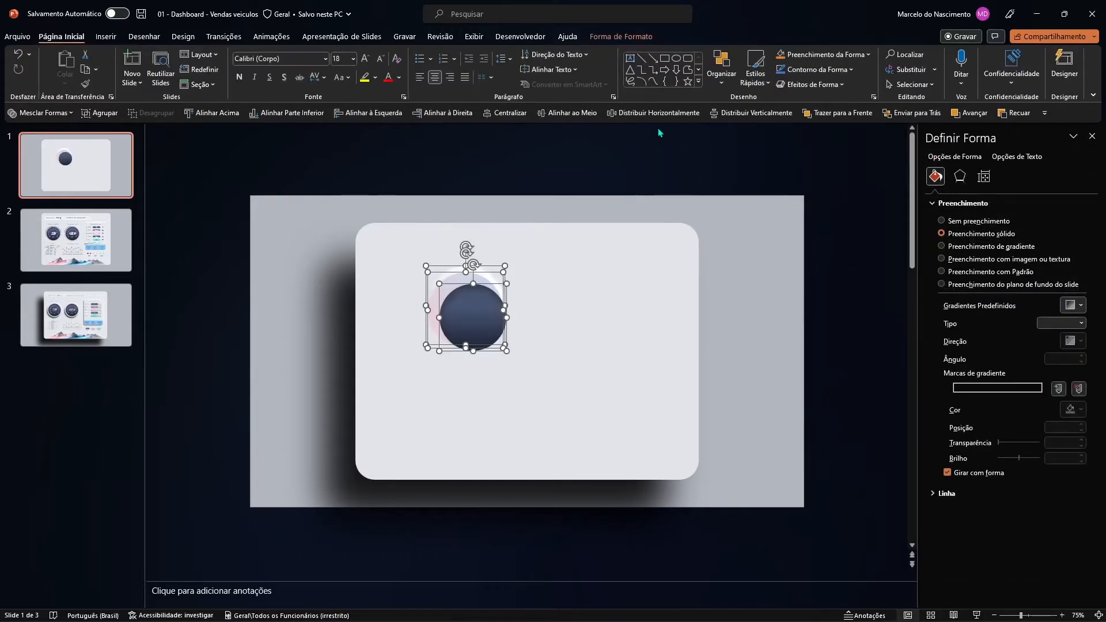
left_click(557, 113)
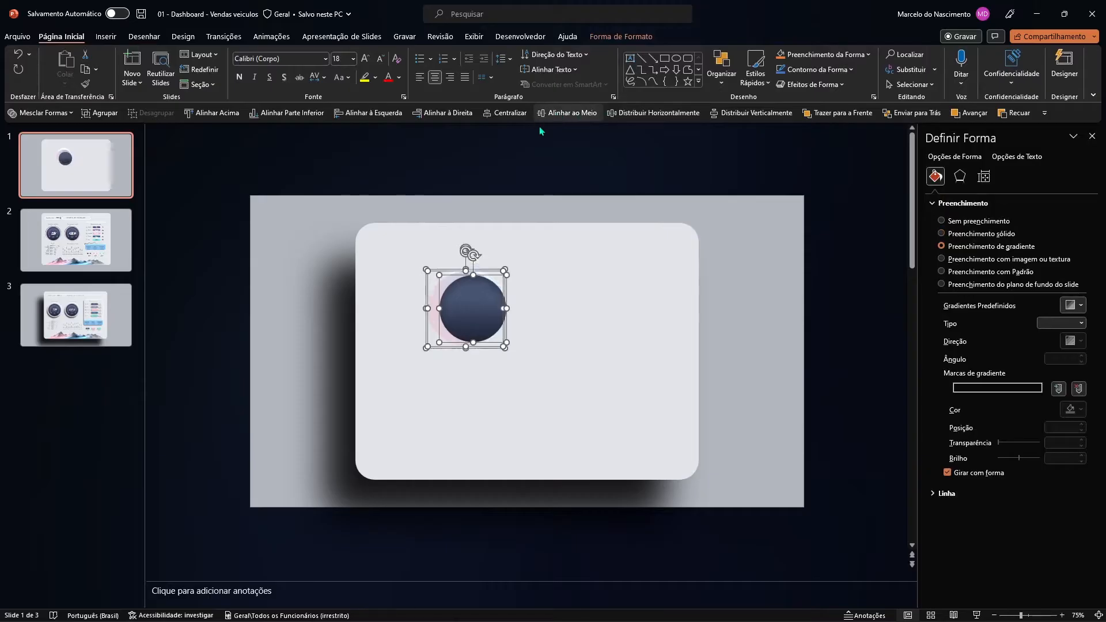
left_click(511, 114)
left_click_drag(472, 309, 437, 318)
scroll(446, 327, "up", 5)
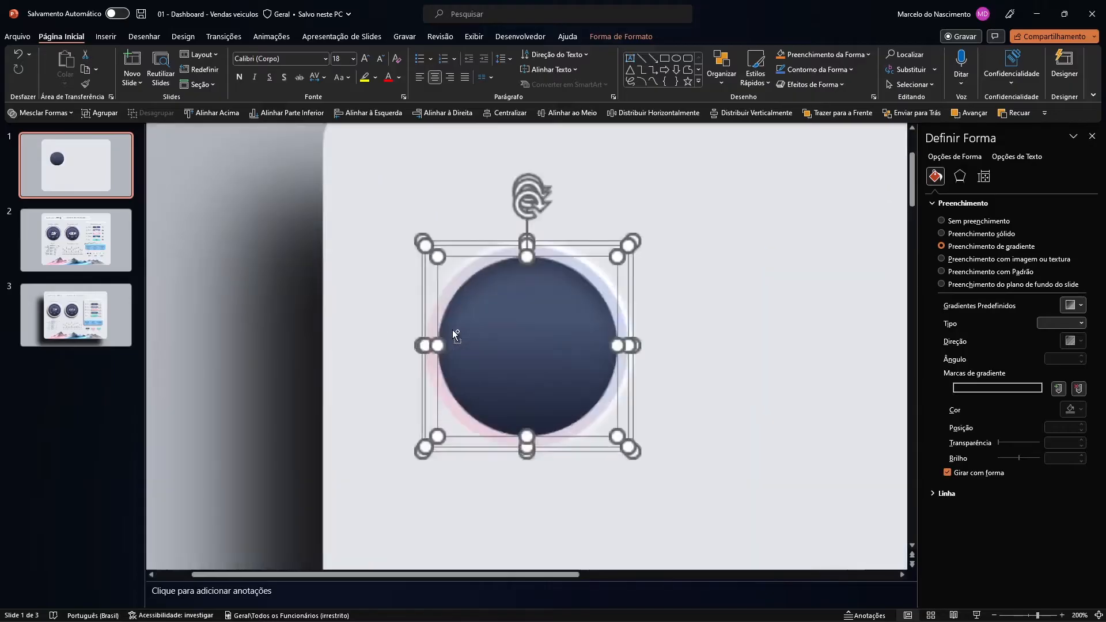
scroll(516, 330, "down", 3)
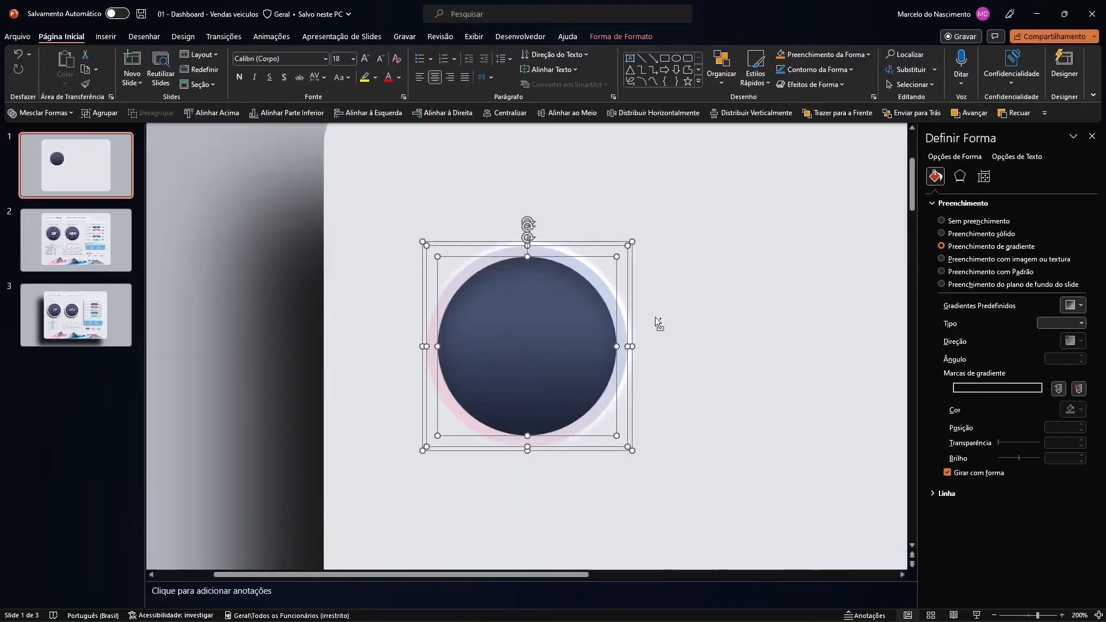
Compare the stacked circles on slide 1 with the finished gauges on slides 3 and 2.
left_click(682, 312)
scroll(682, 312, "up", 1)
key("Page_Down")
key("Page_Down")
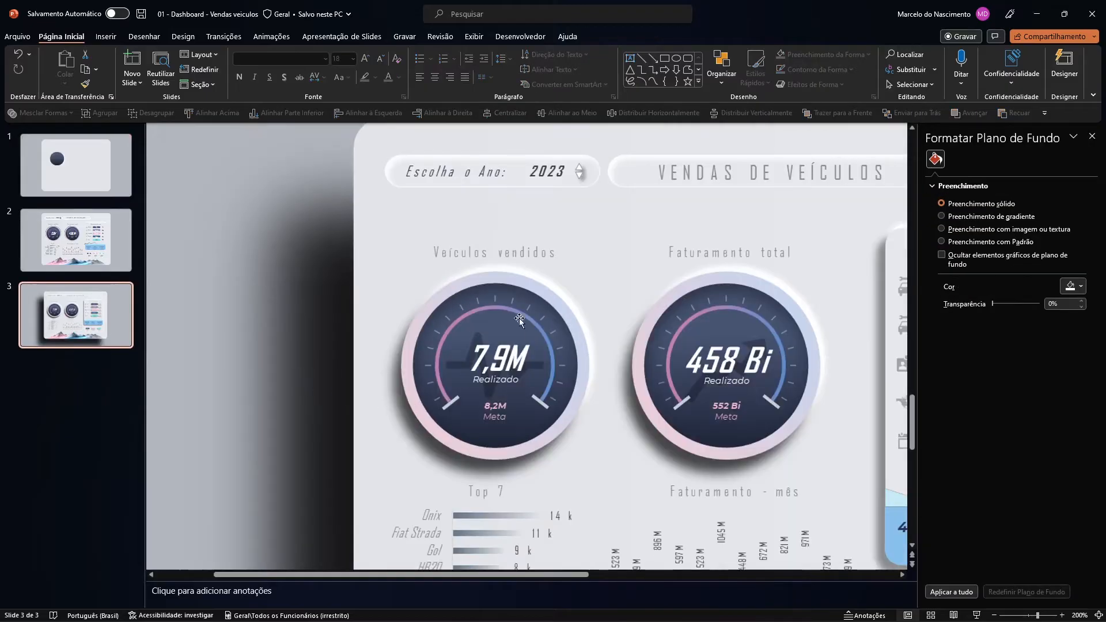
key("Page_Up")
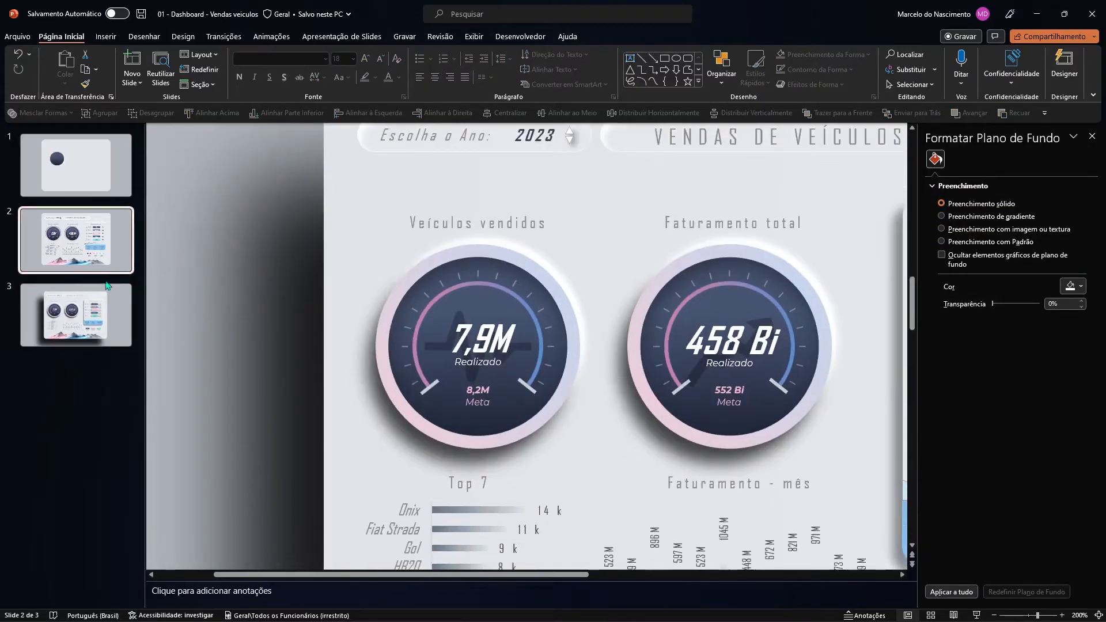
left_click(117, 191)
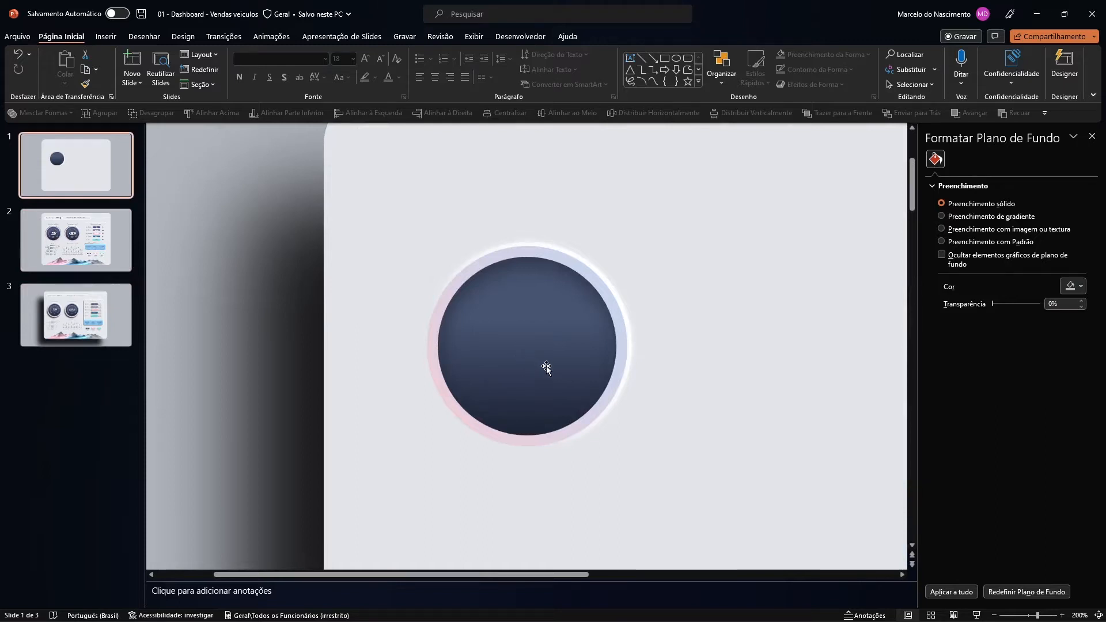
Give the pink-blue circle an outer shadow offset to the lower left, in a dark shadow colour.
scroll(542, 360, "down", 3)
left_click(510, 314)
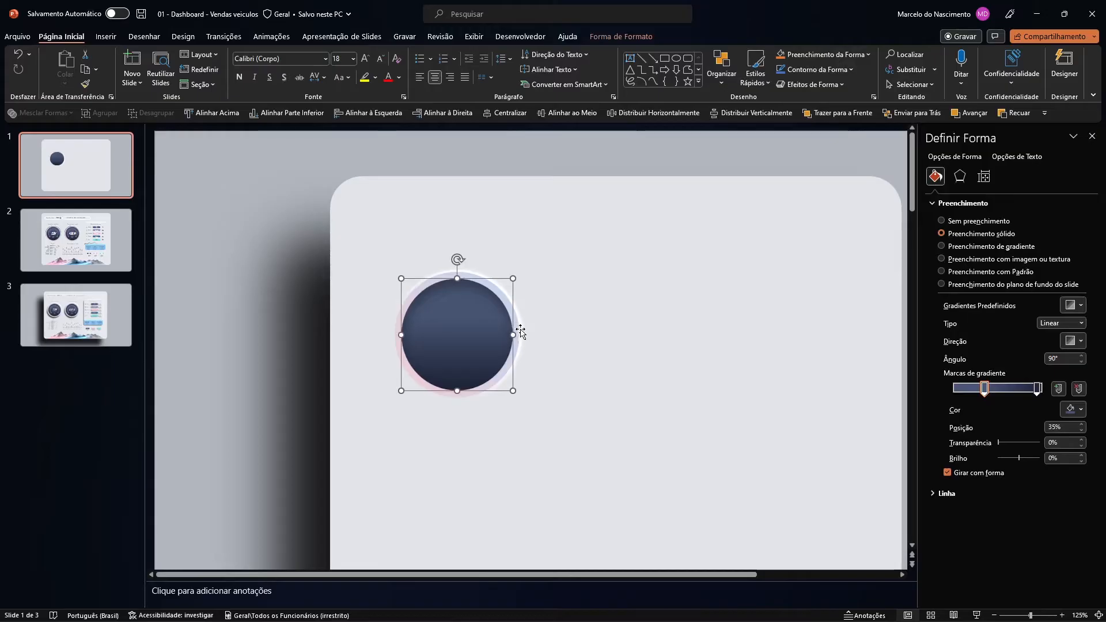
left_click(518, 326)
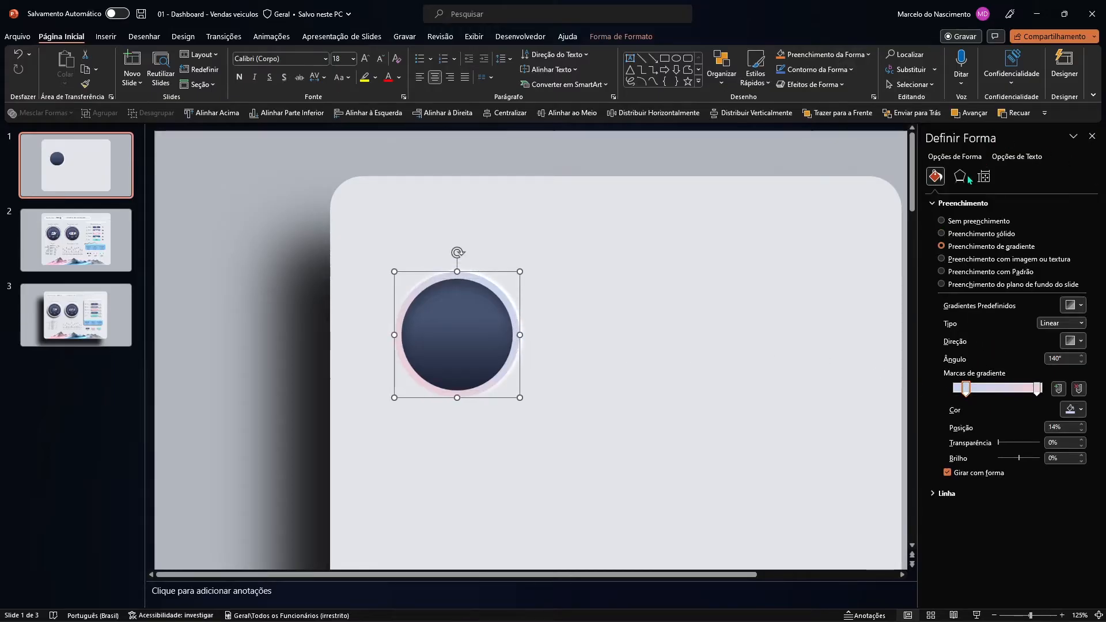
left_click(959, 176)
left_click(1074, 220)
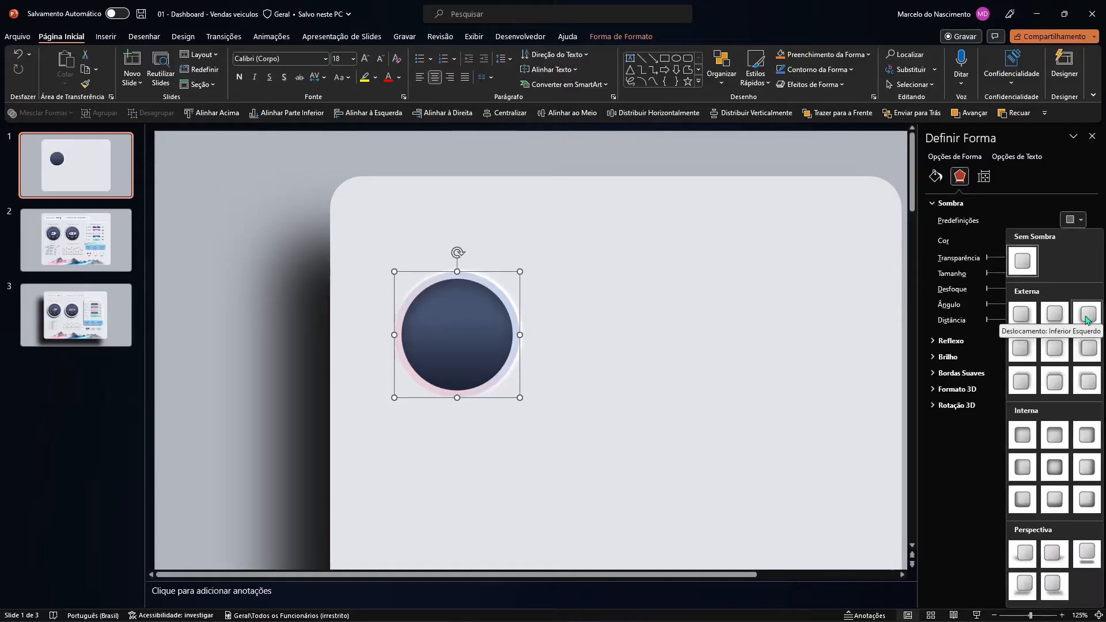
left_click(1087, 315)
left_click(1072, 240)
left_click(1078, 274)
Set the pink-blue circle's shadow transparency to 30% and its blur to 12 pt.
double_click(1059, 258)
type("3")
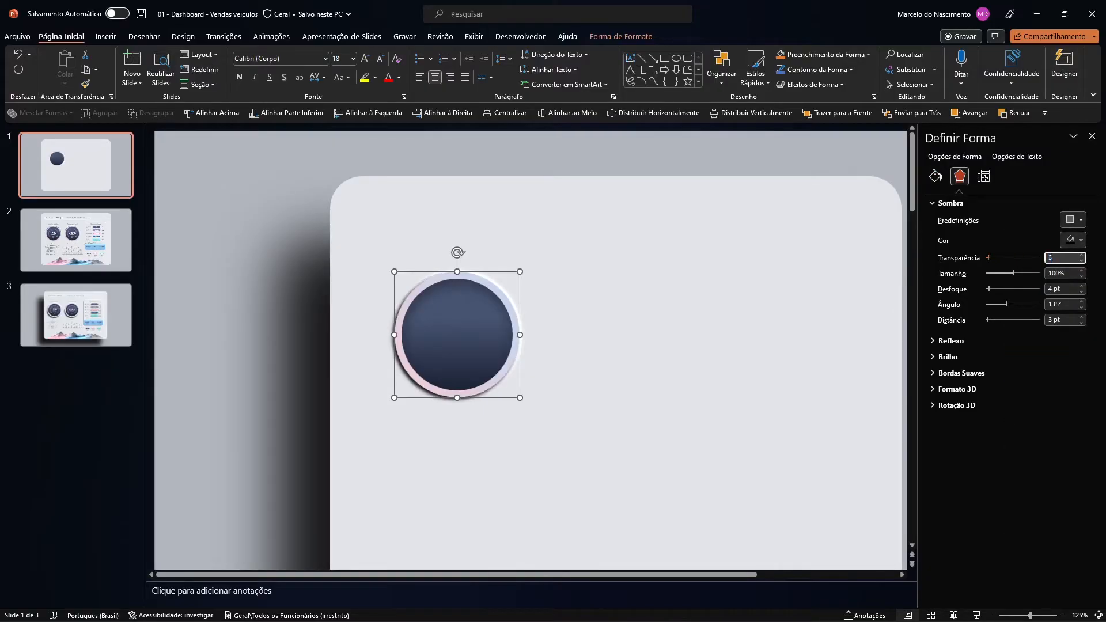
type("0")
key("Tab")
key("Tab")
key("Tab")
key("Tab")
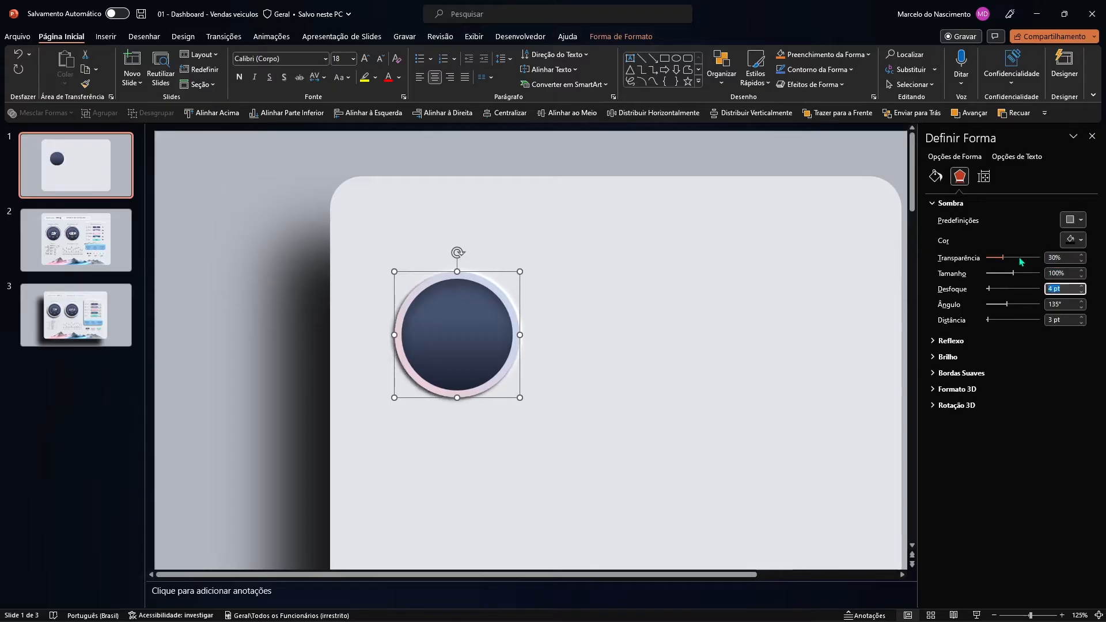
type("12")
key("Tab")
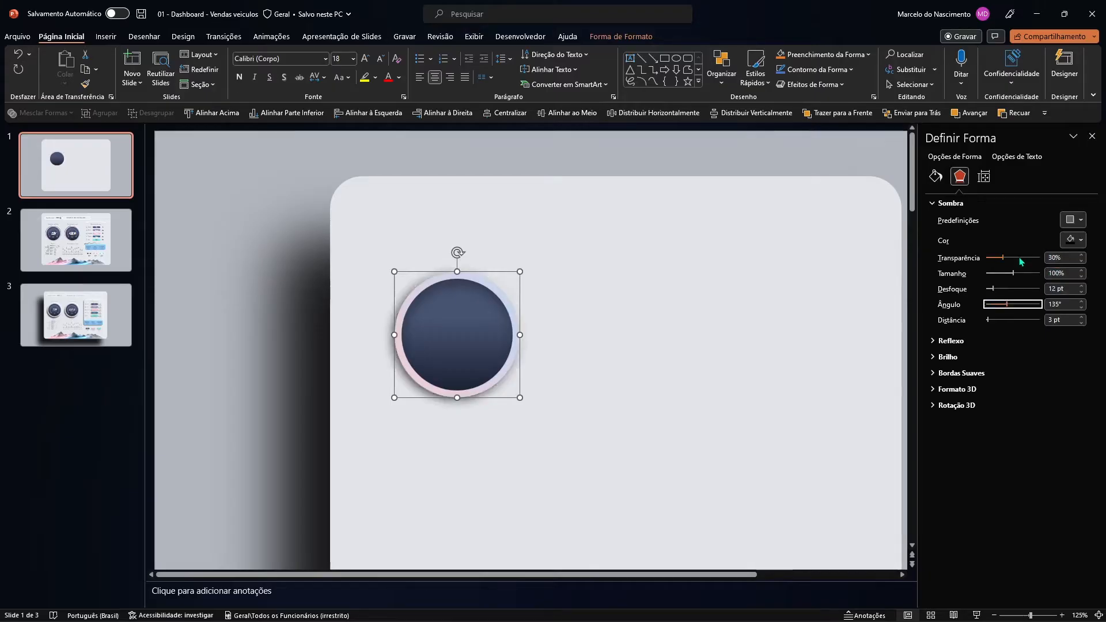
Set the same shadow's distance to 13 pt and its angle to 120°.
type("12")
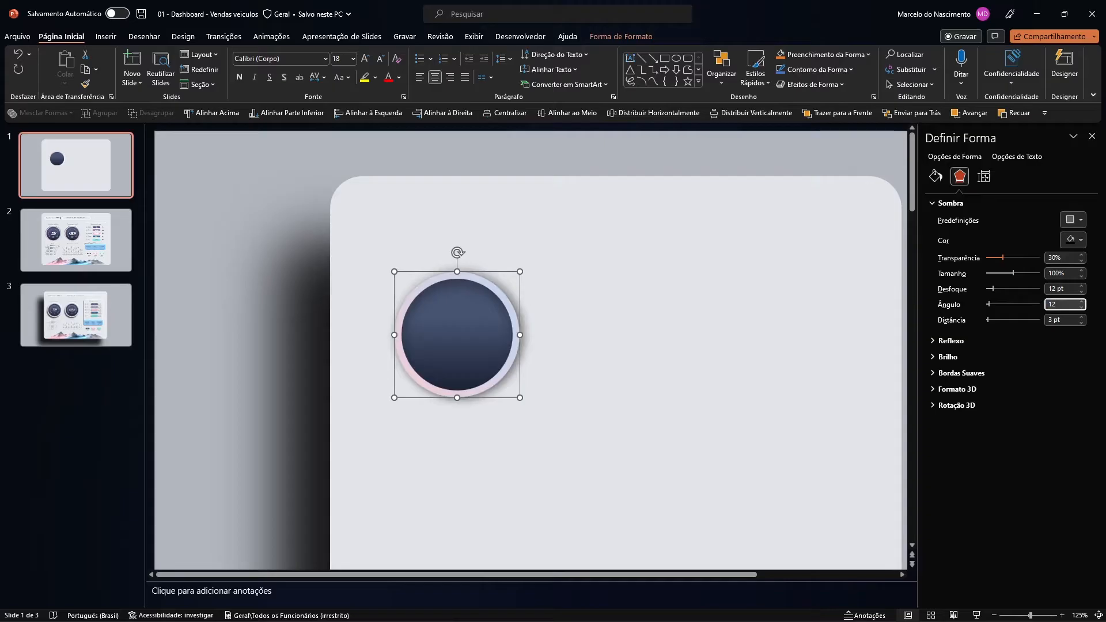
key("Tab")
type("1")
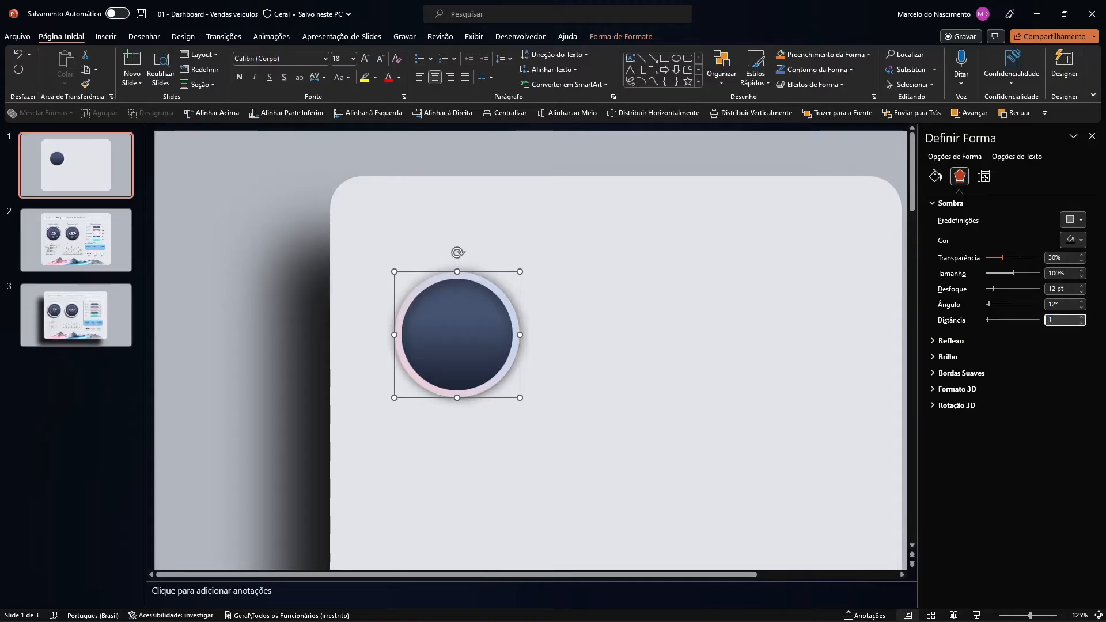
type("3")
left_click(1054, 306)
left_click_drag(1054, 307, 1023, 309)
type("120")
key("Return")
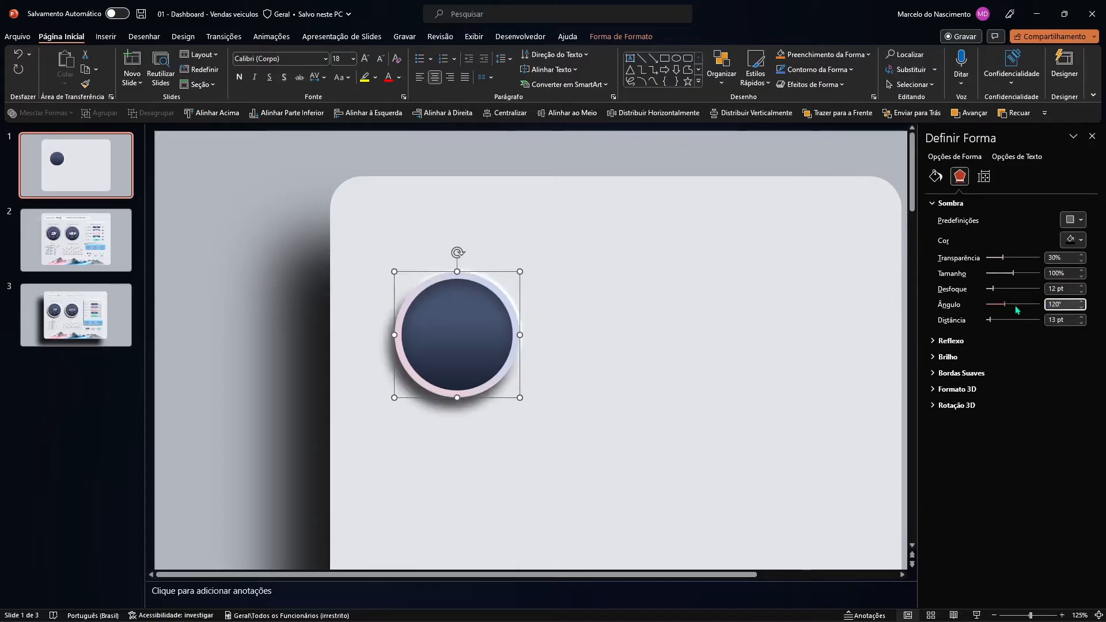
Compare the shadowed circle on slide 1 with the finished gauges on slide 3.
scroll(494, 353, "up", 7)
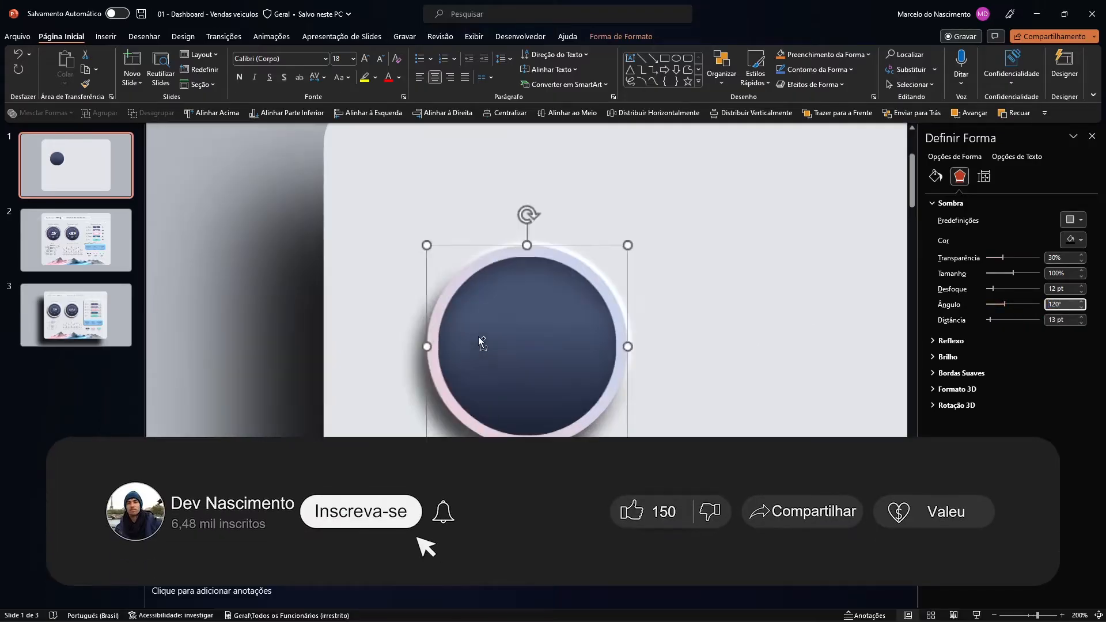
left_click(620, 204)
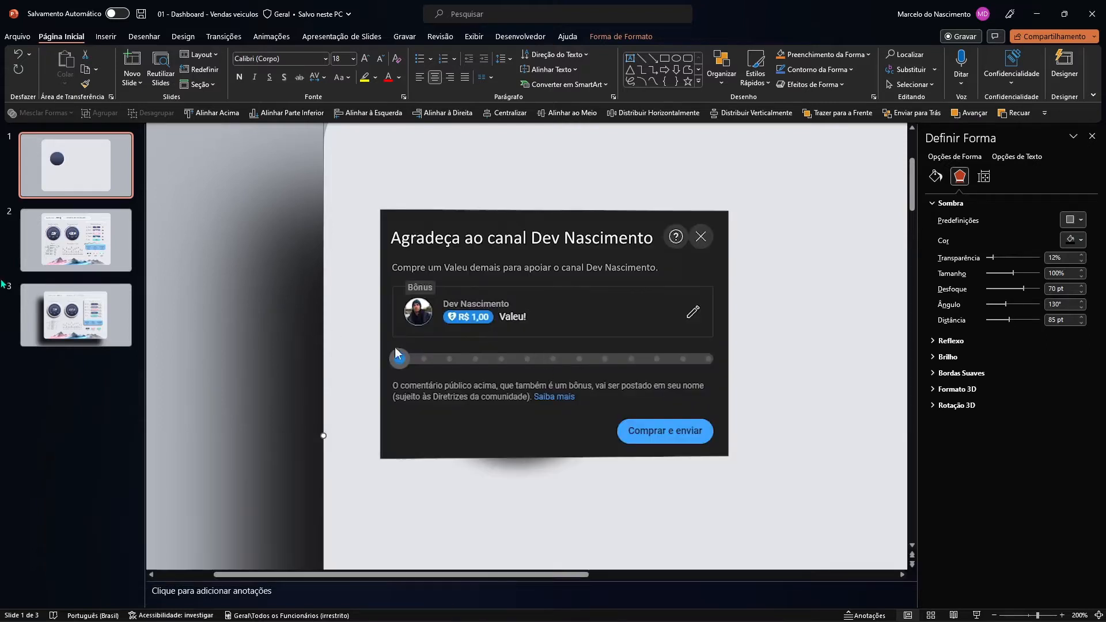
left_click(55, 314)
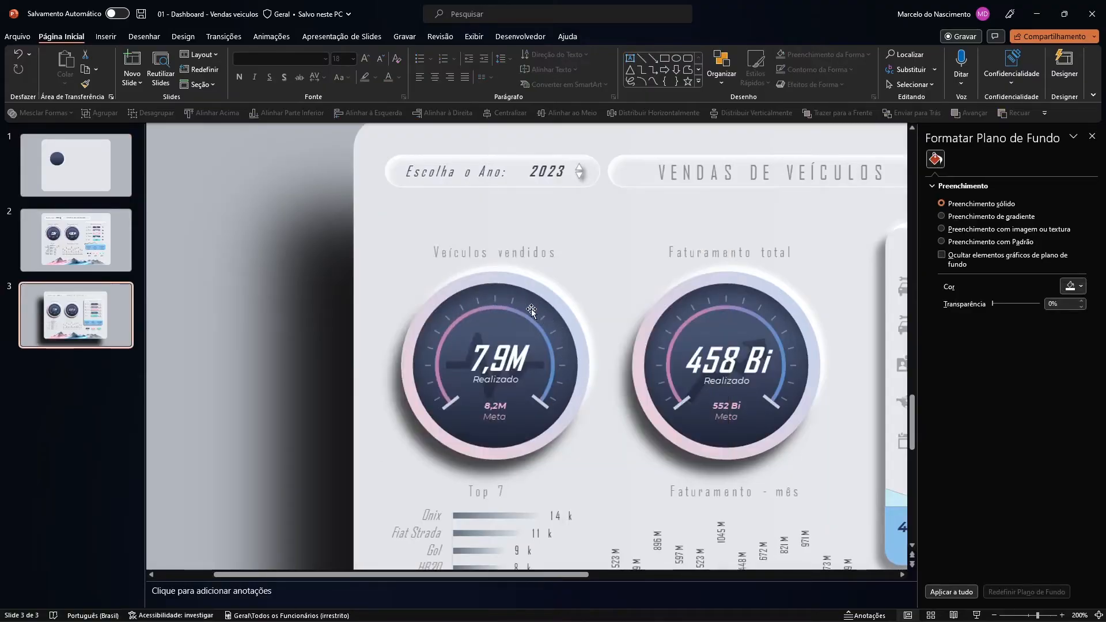
key("Page_Up")
key("Page_Up")
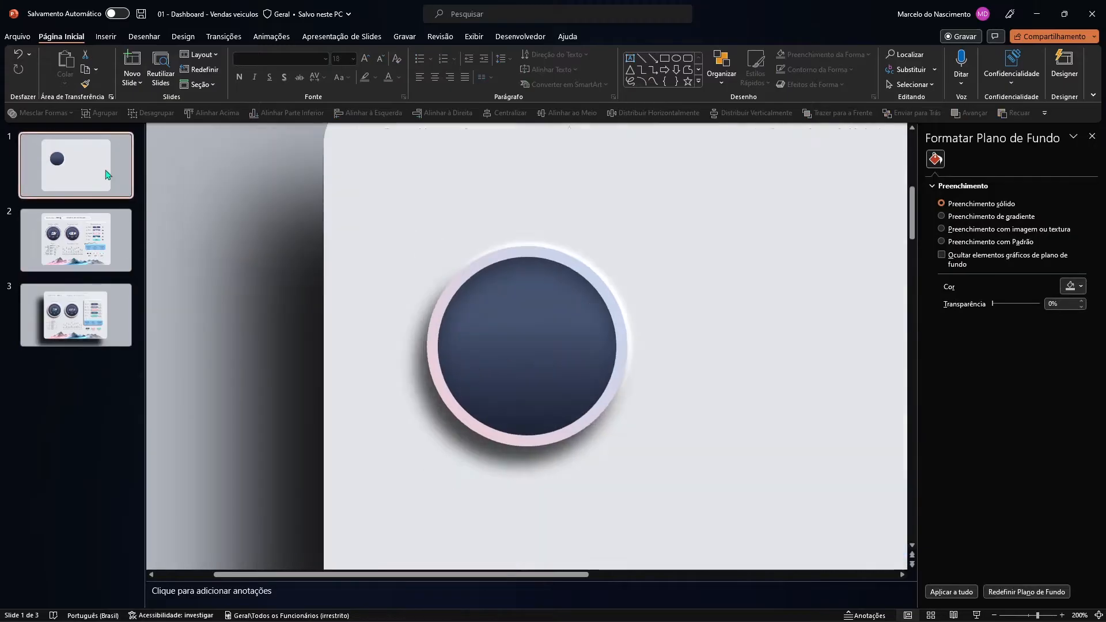
Insert a plus-sign equation shape beside the circles on slide 1 and remove its outline.
left_click(105, 37)
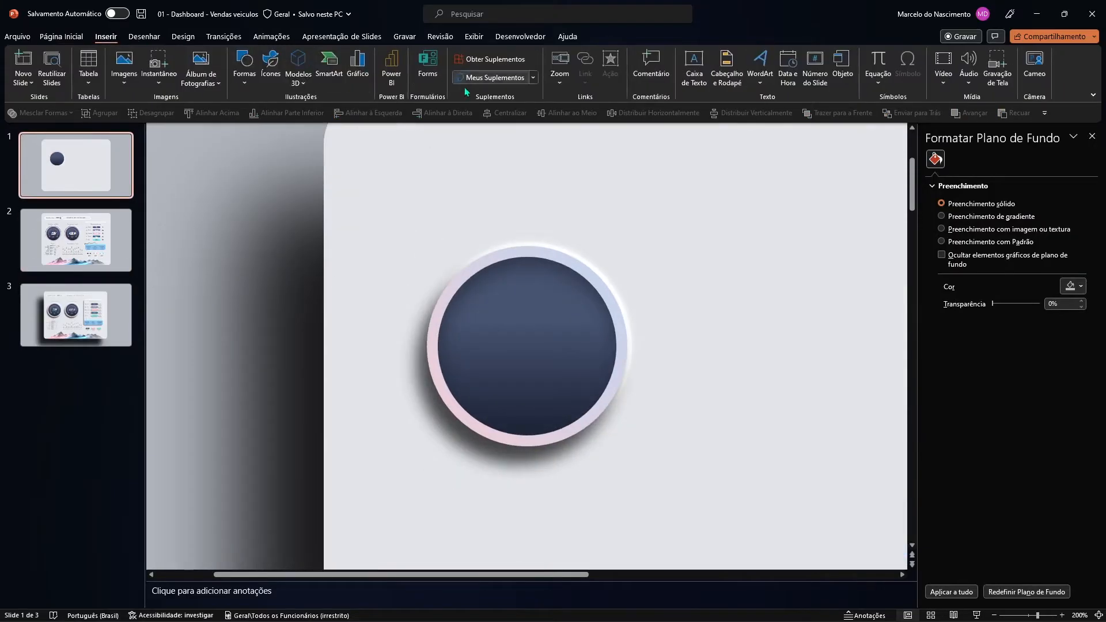
left_click(244, 66)
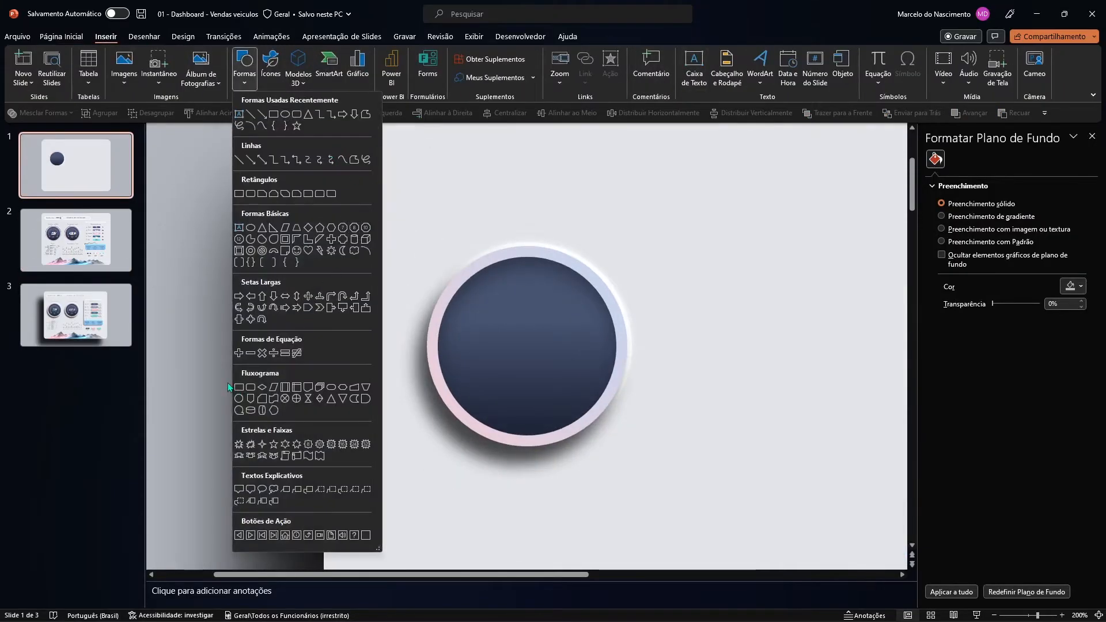
left_click(238, 354)
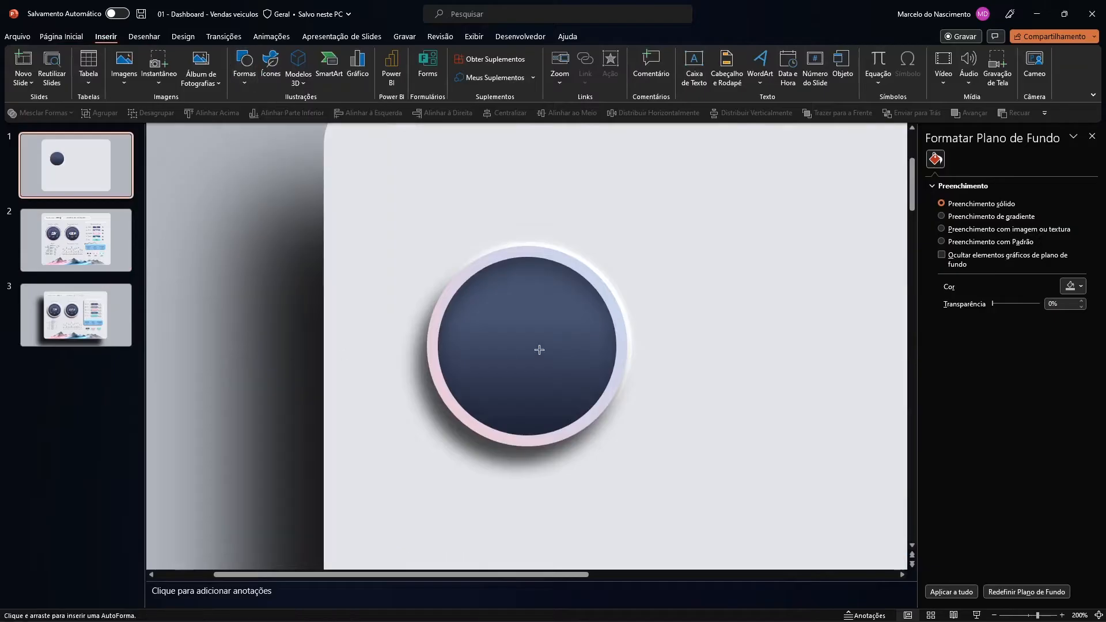
left_click(683, 303)
left_click_drag(536, 576, 617, 576)
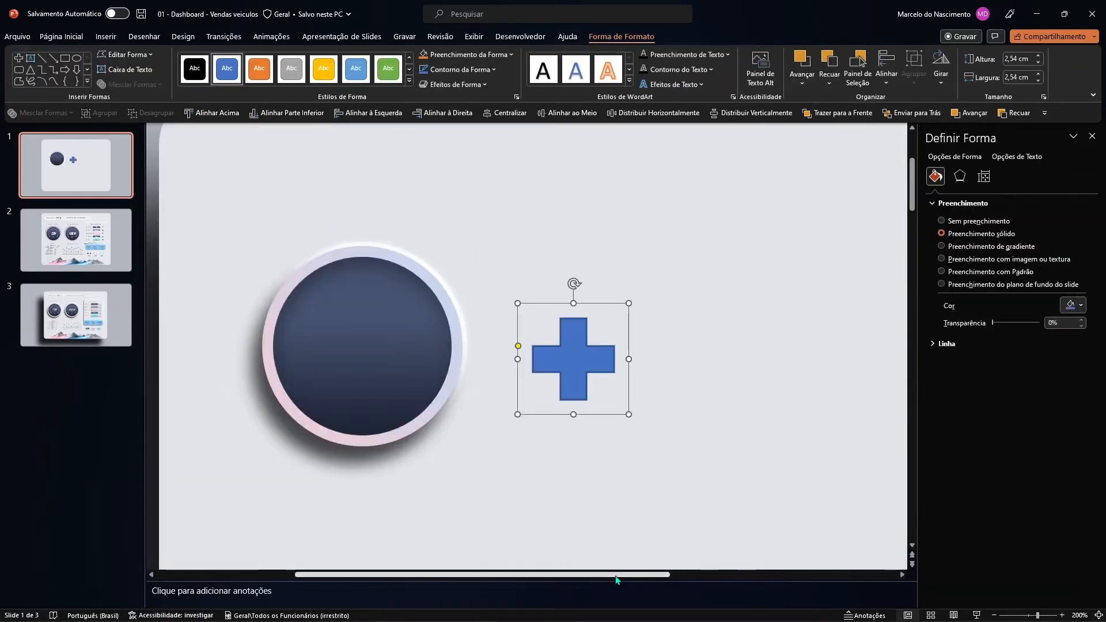
left_click(947, 343)
left_click(965, 362)
left_click(946, 343)
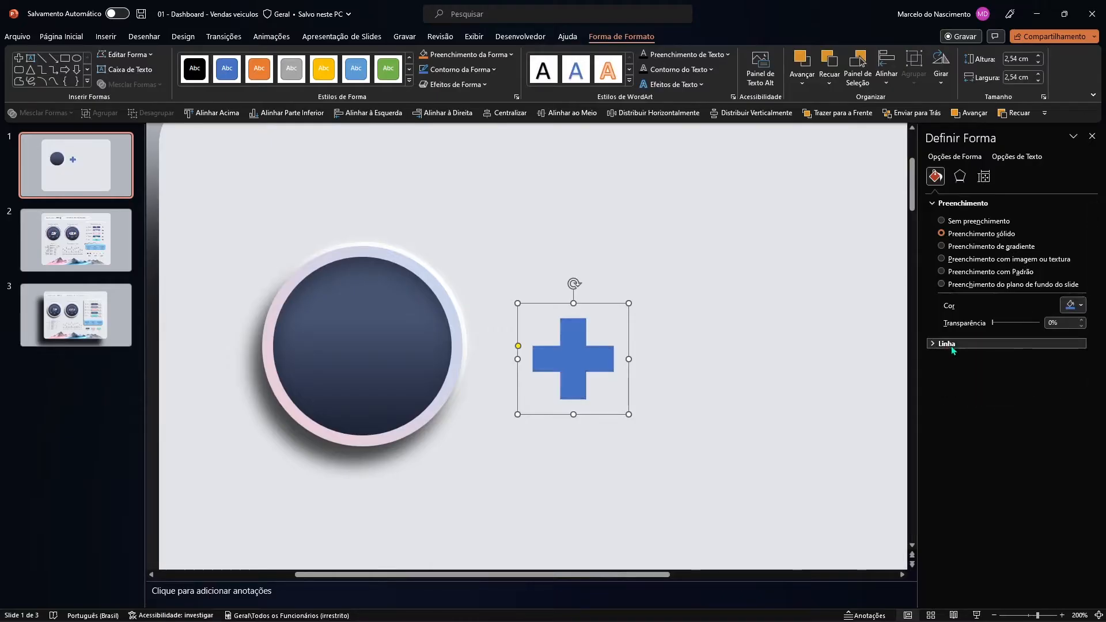
Set the plus sign's height and width to 4.1 cm each.
left_click(1017, 59)
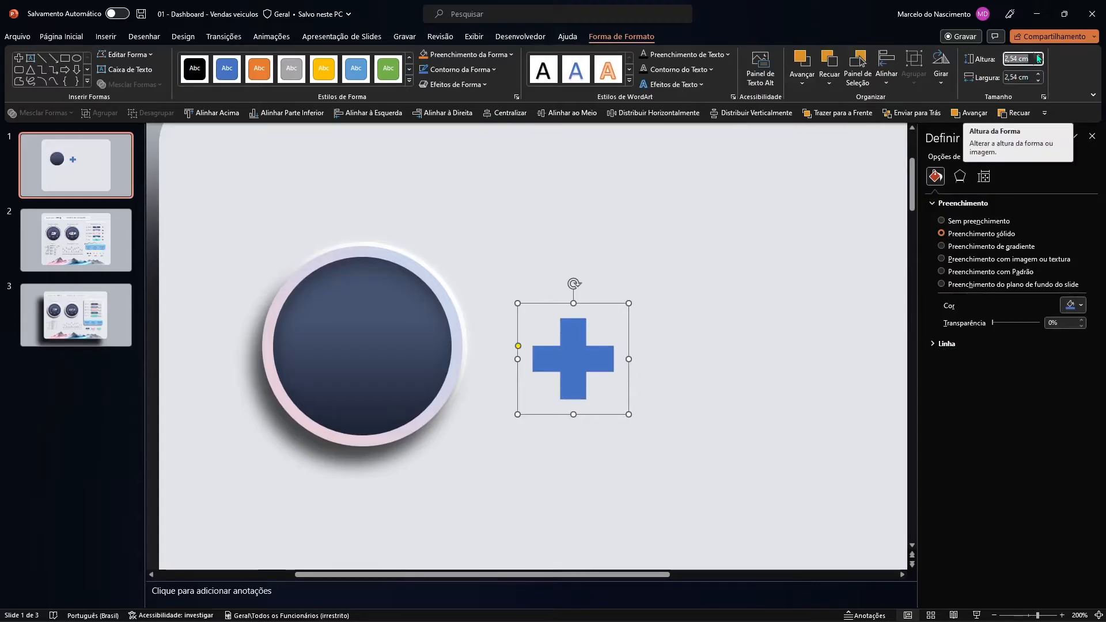
type("4")
key("Tab")
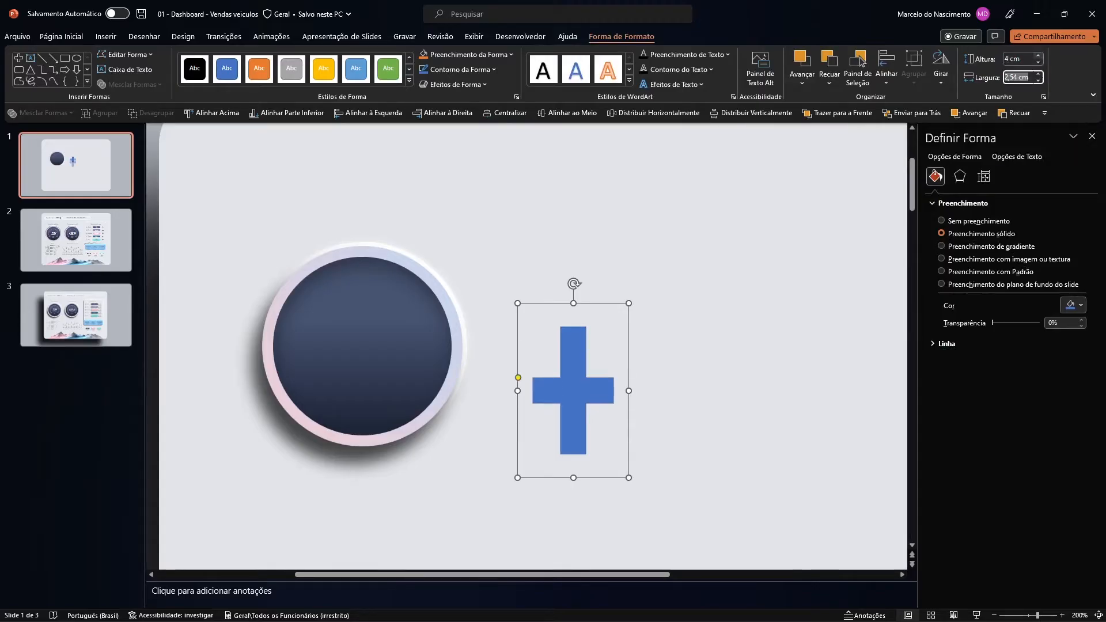
type("4")
key("Return")
left_click(1038, 56)
left_click(1039, 75)
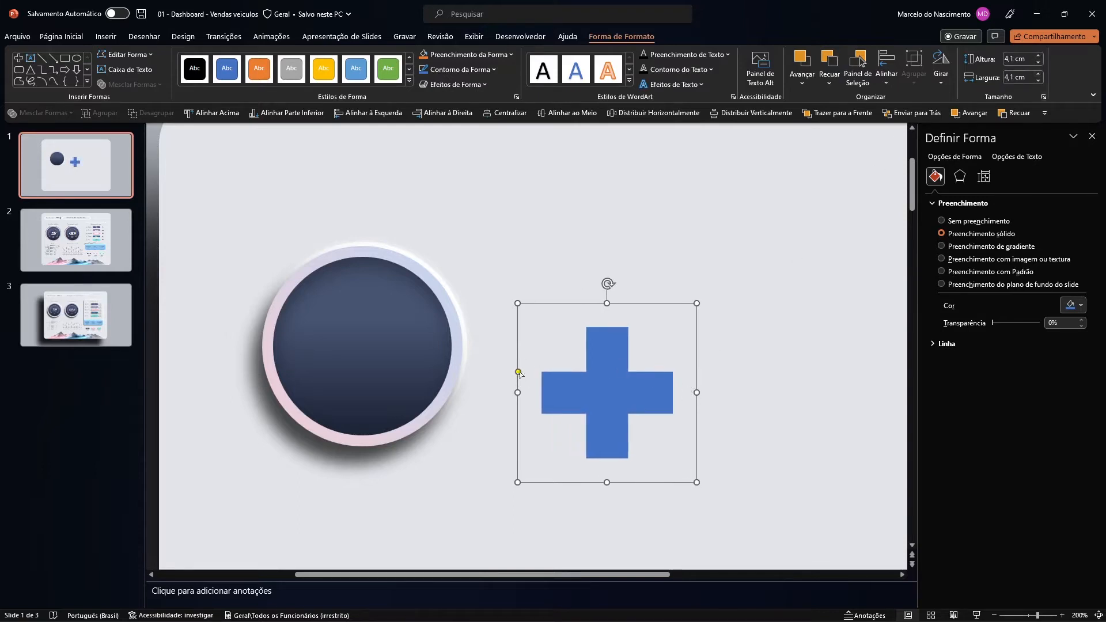
Thin the plus sign's arms until they form a cross of two narrow lines.
scroll(680, 423, "up", 5)
scroll(349, 305, "up", 1)
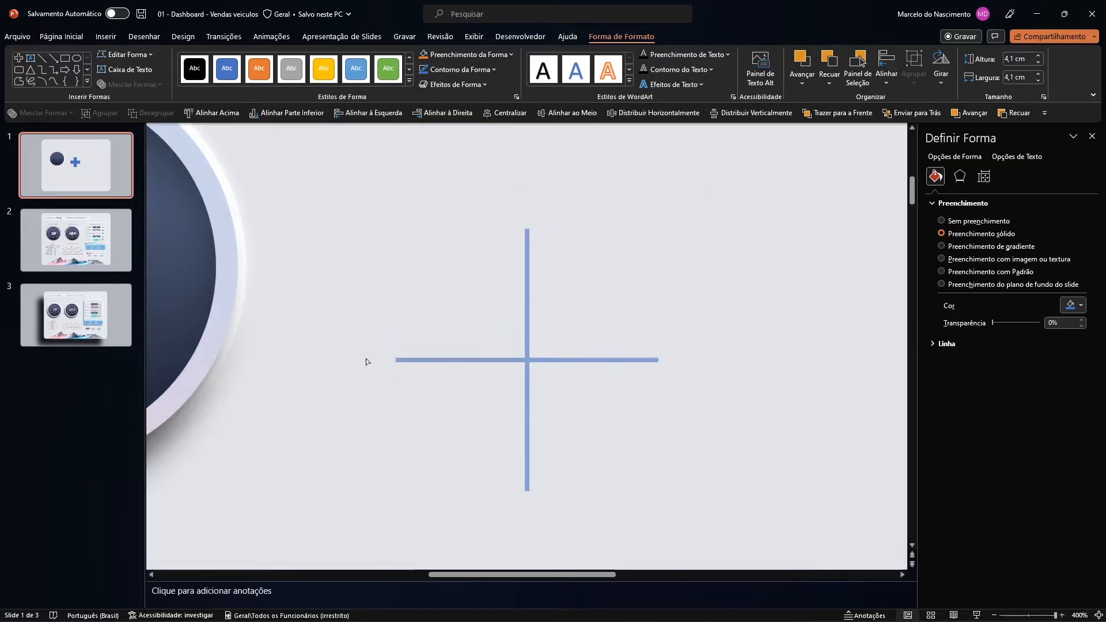
left_click(518, 334)
scroll(565, 318, "down", 3)
scroll(565, 318, "down", 3)
scroll(508, 348, "up", 5)
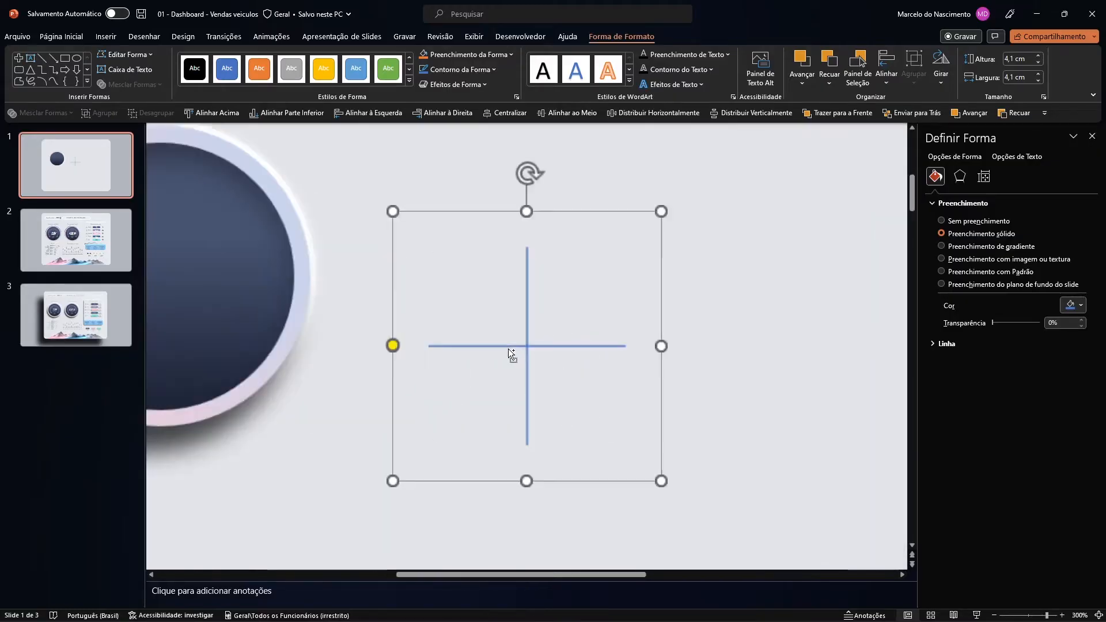
scroll(410, 346, "up", 3)
left_click_drag(349, 346, 348, 345)
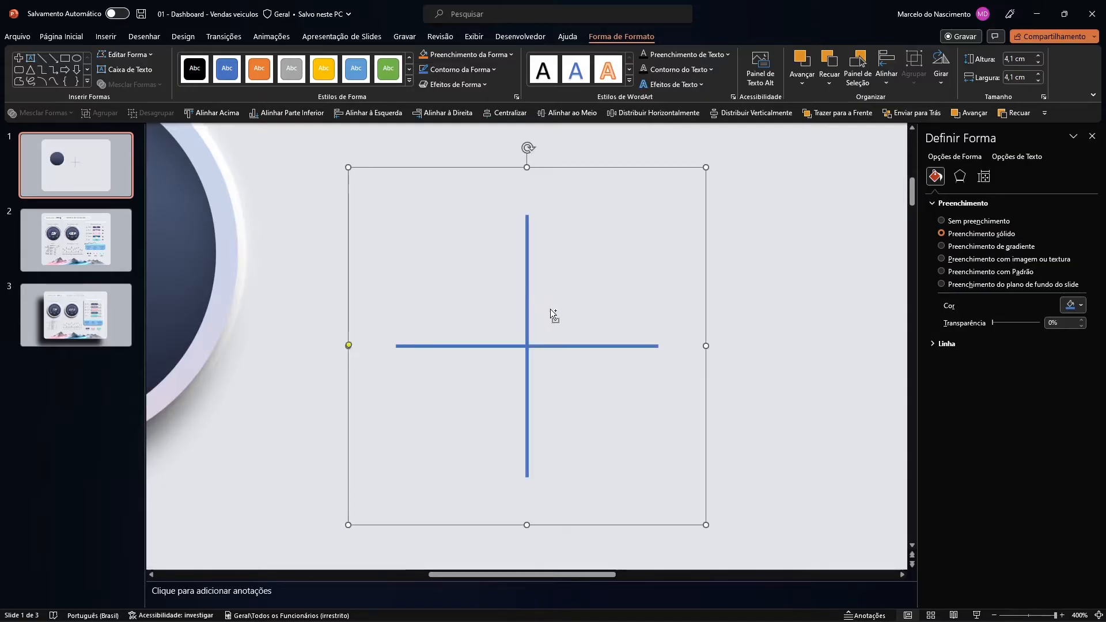
Duplicate the thin cross slightly to its right and rotate the copy to 15°.
scroll(551, 308, "down", 10)
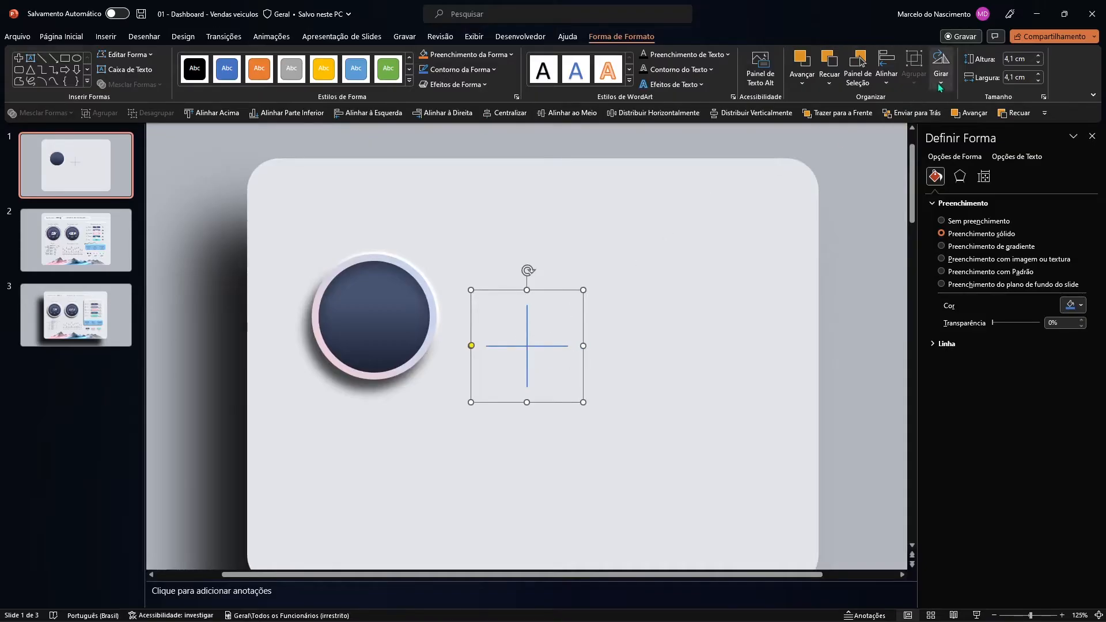
left_click(941, 66)
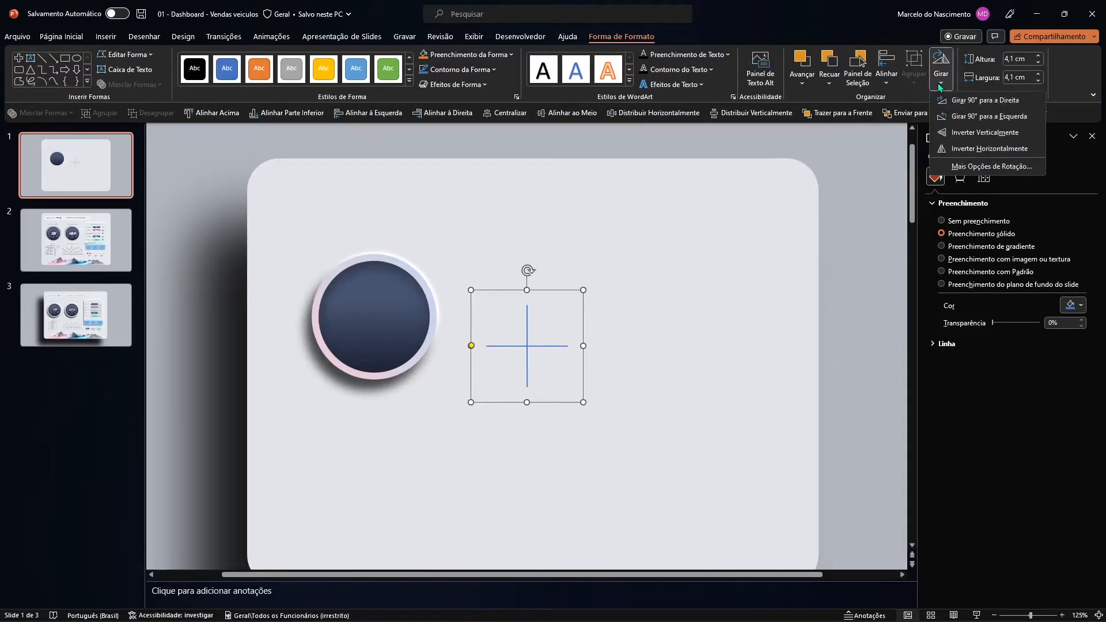
left_click(990, 167)
mouse_move(529, 348)
left_mouse_down()
mouse_move(563, 359)
mouse_move(547, 345)
left_mouse_up()
left_click(532, 346)
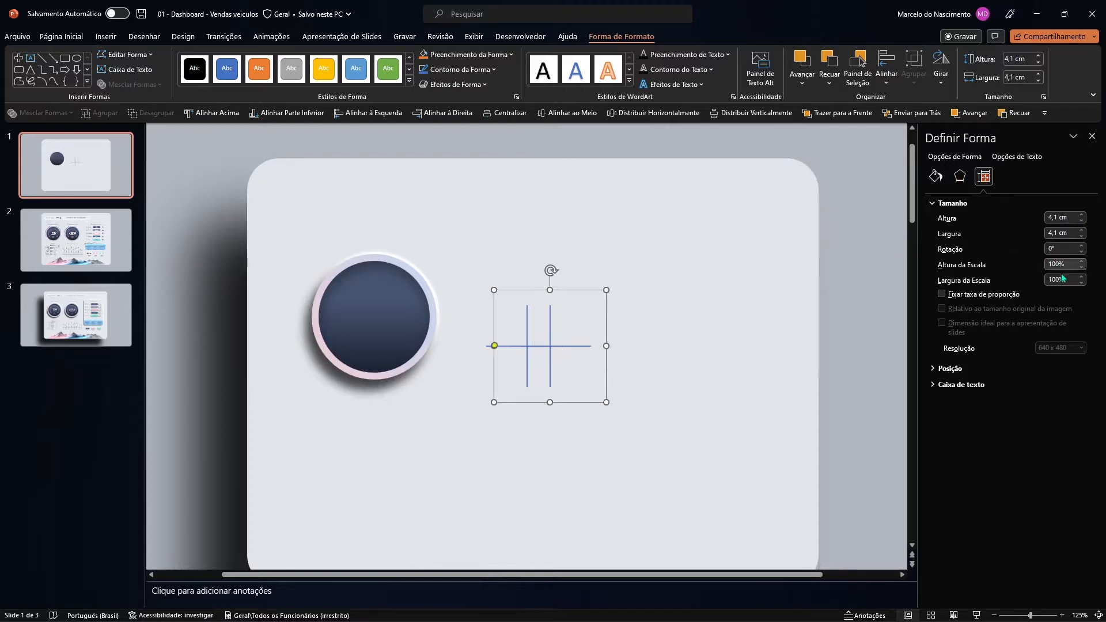
left_click(1058, 248)
type("15")
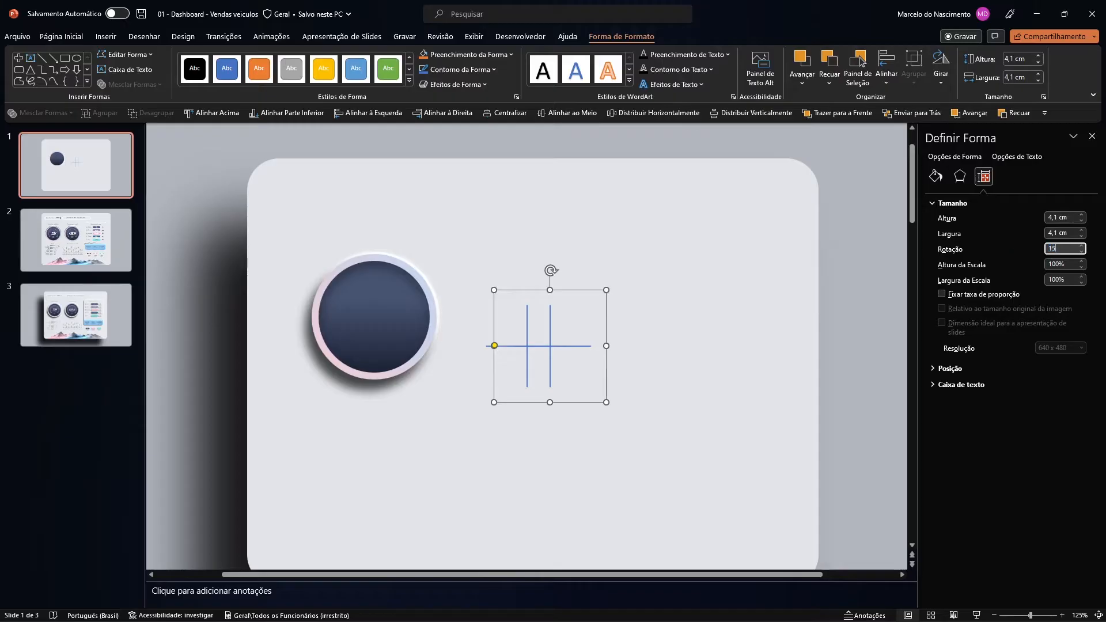
key("Return")
left_click_drag(549, 347, 575, 348, "ctrl")
left_click(1050, 249)
type("3")
key("Return")
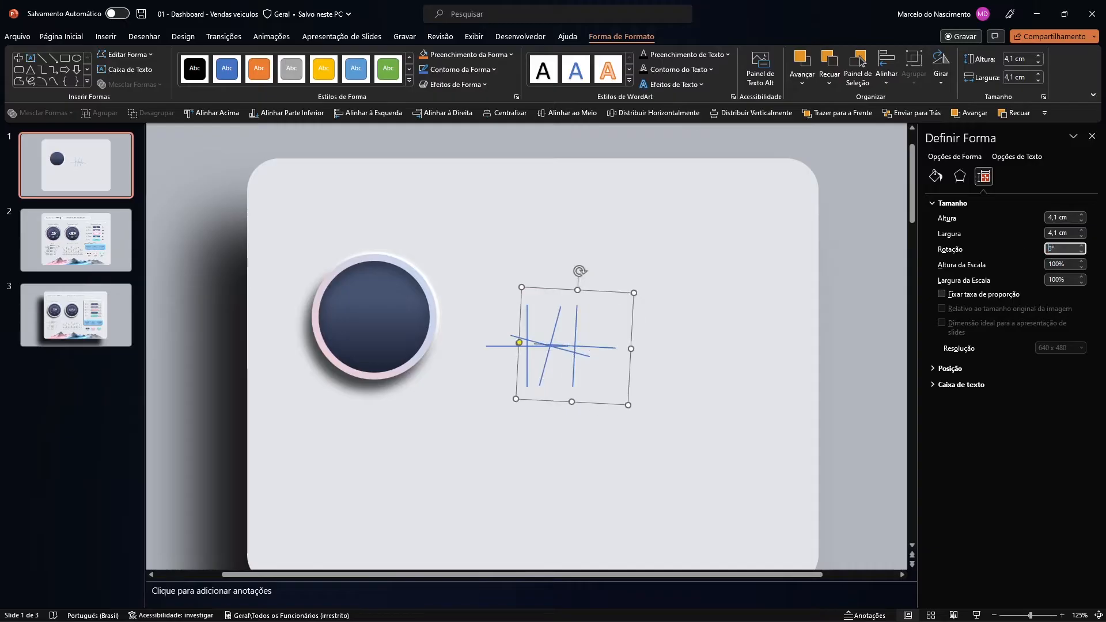
left_click_drag(577, 350, 599, 346, "ctrl")
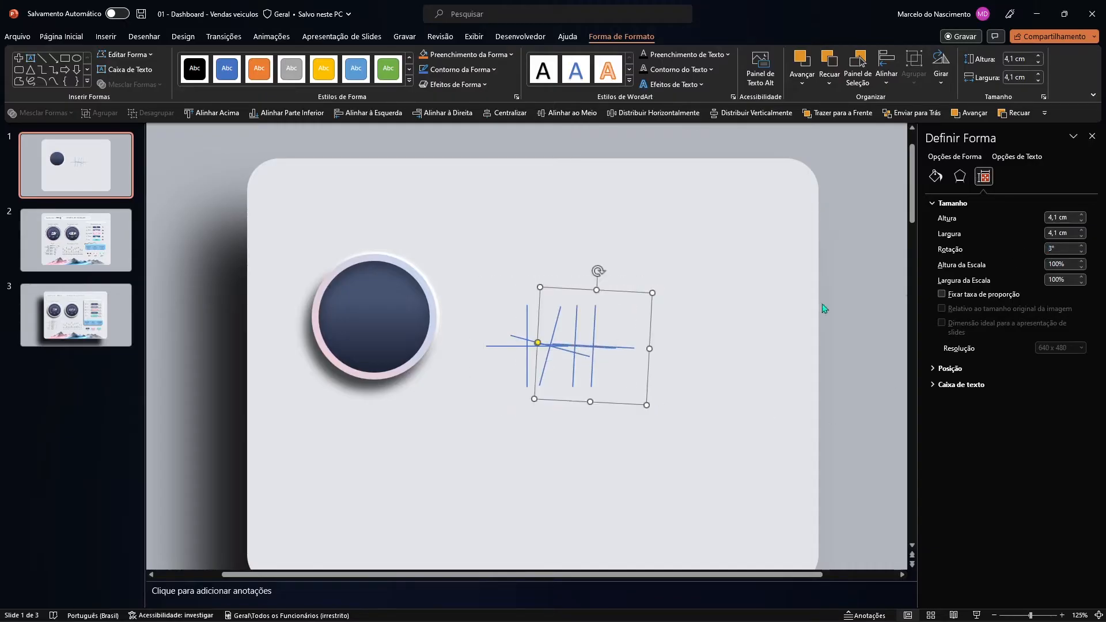
left_click(599, 345)
key("ctrl+z")
key("ctrl+z")
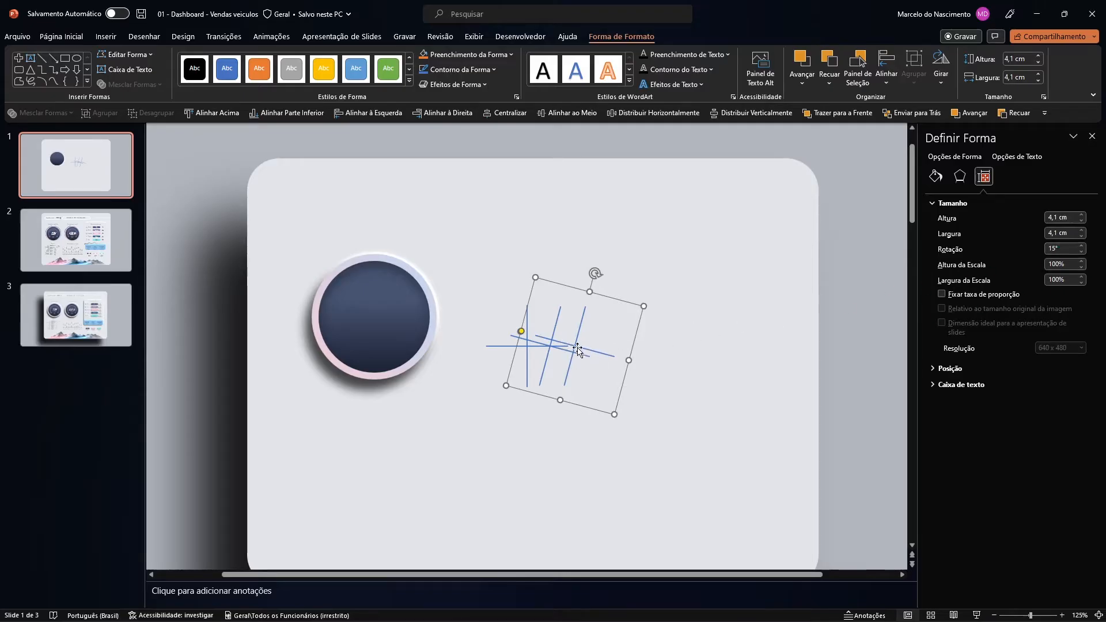
key("ctrl+z")
Add two more copies of the cross to the right, rotated to 30° and 45°.
left_click_drag(550, 345, 589, 347)
double_click(1058, 249)
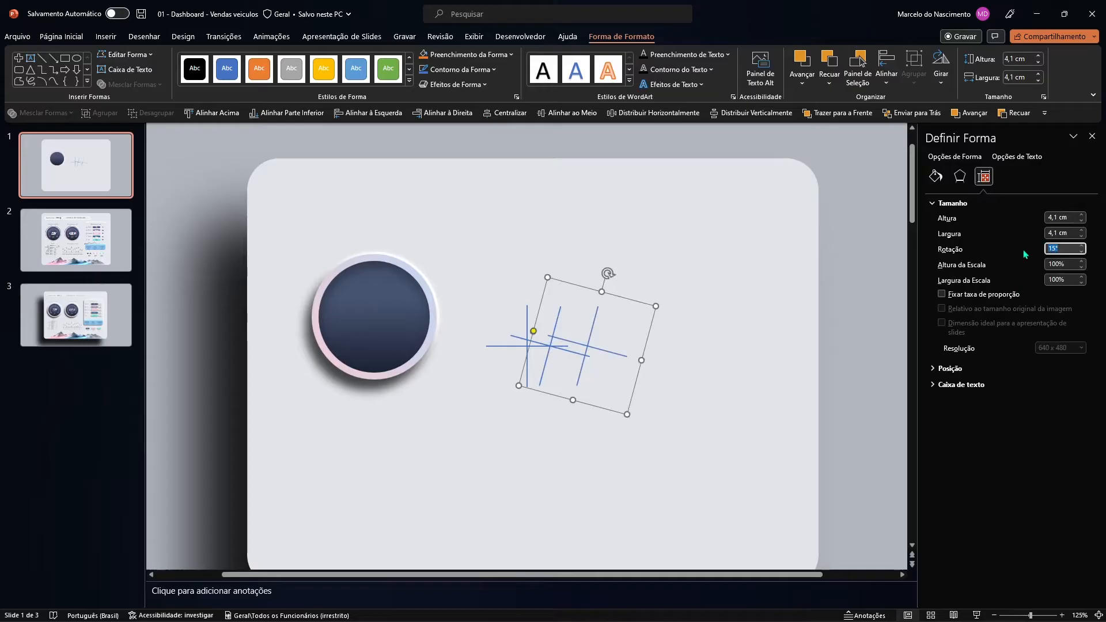
type("30")
key("Return")
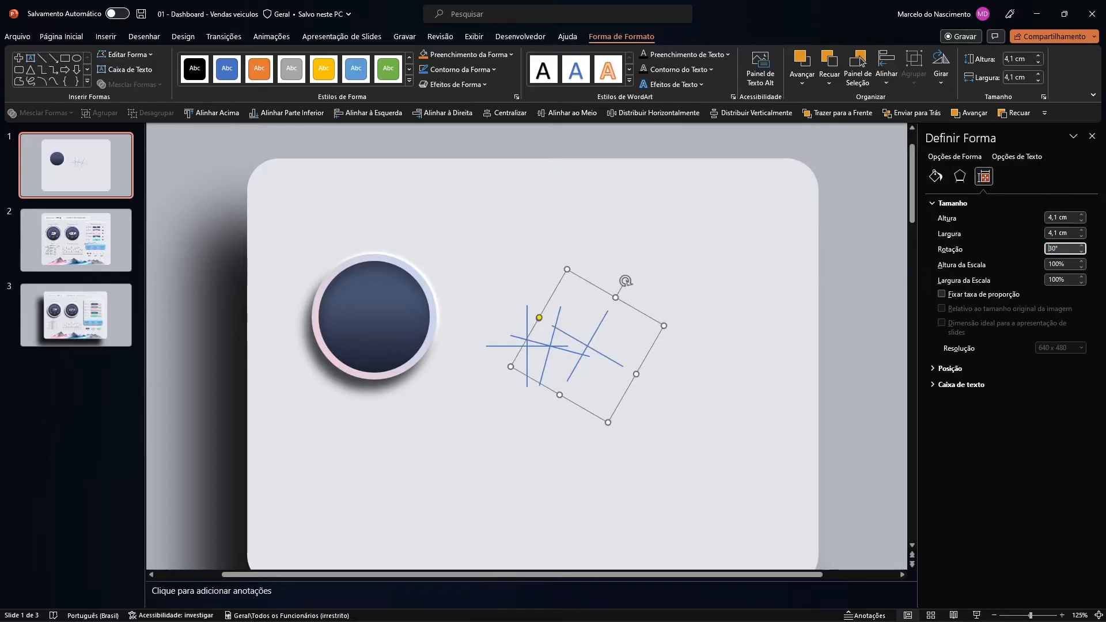
left_click_drag(584, 347, 621, 351)
double_click(1058, 249)
type("45")
key("Return")
Add another two copies of the cross to the right, rotated to 60° and 75°.
left_click_drag(622, 356, 645, 353)
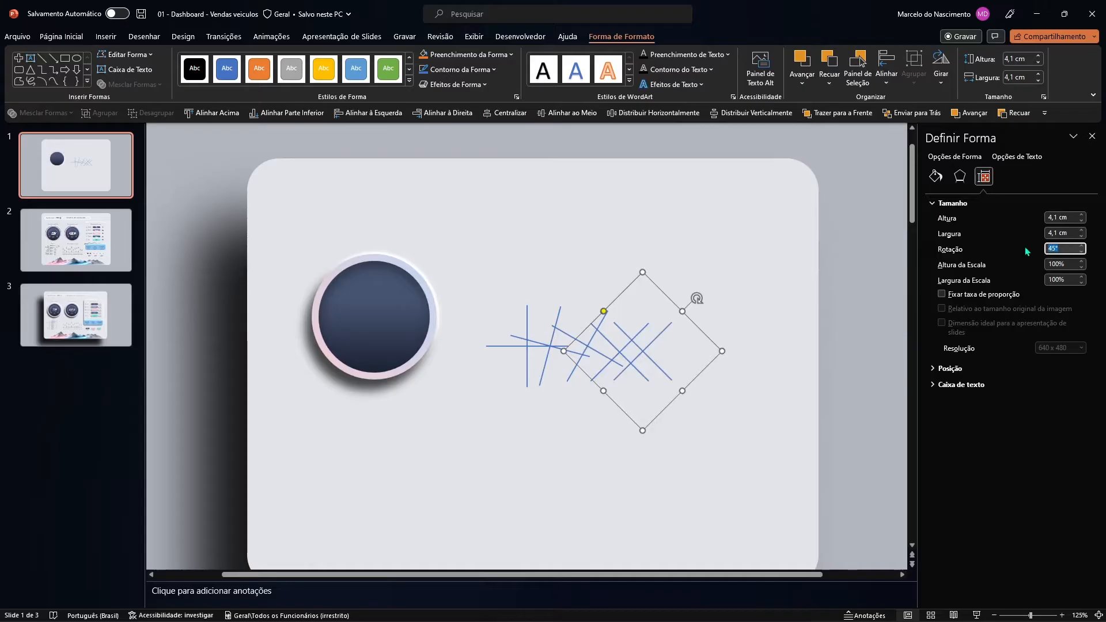
type("60")
key("Return")
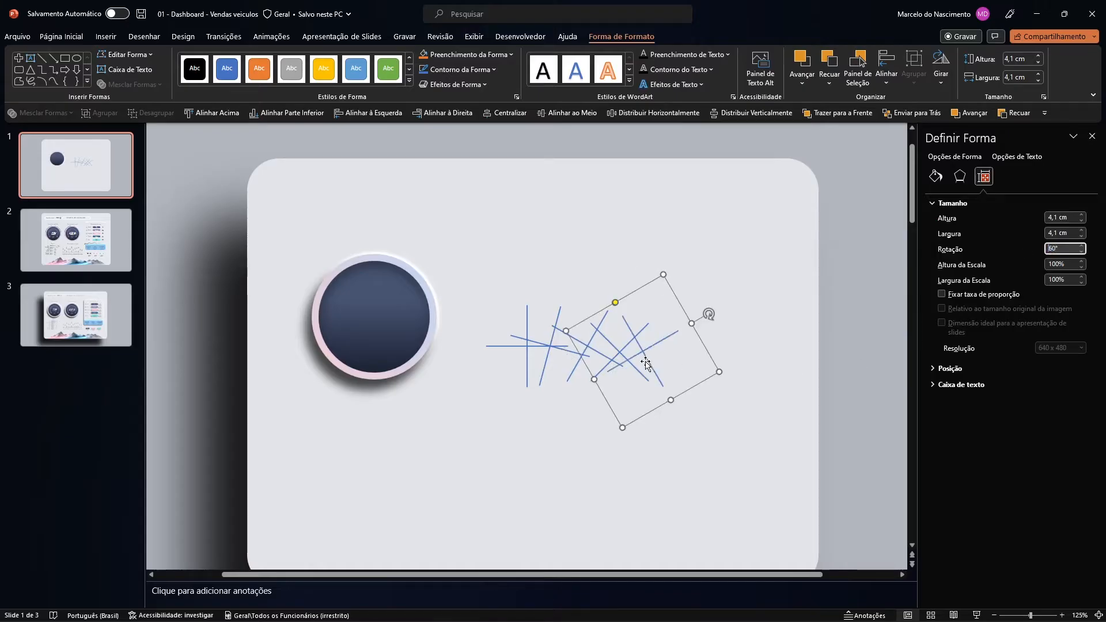
left_click_drag(645, 352, 665, 351)
left_click(1059, 248)
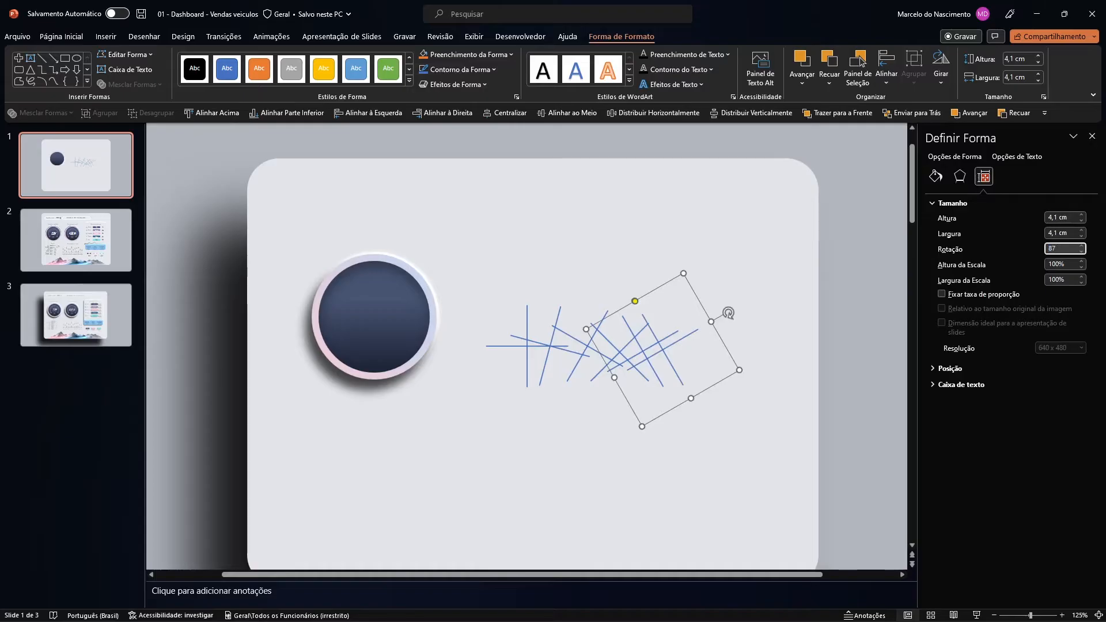
type("87")
type("5")
type("75")
key("Return")
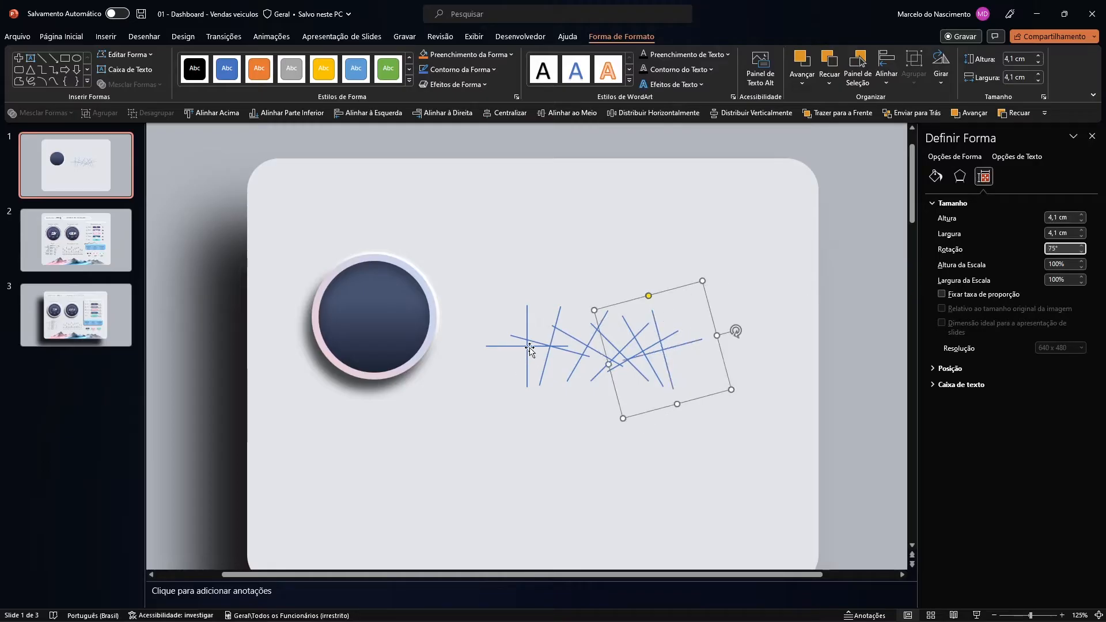
Align all six crosses on a common centre, both vertically and horizontally, to form a starburst.
scroll(530, 349, "down", 6)
left_click(541, 178)
left_click_drag(495, 174, 667, 453)
left_click(566, 115)
left_click(516, 116)
left_click_drag(481, 179, 637, 398)
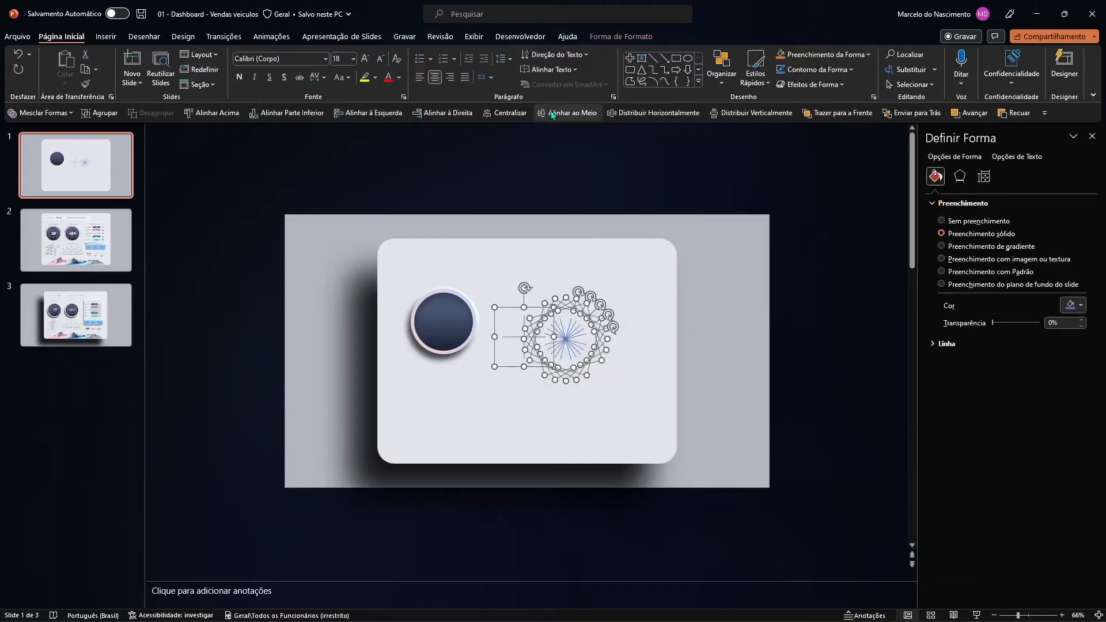
left_click(507, 114)
scroll(575, 303, "up", 5)
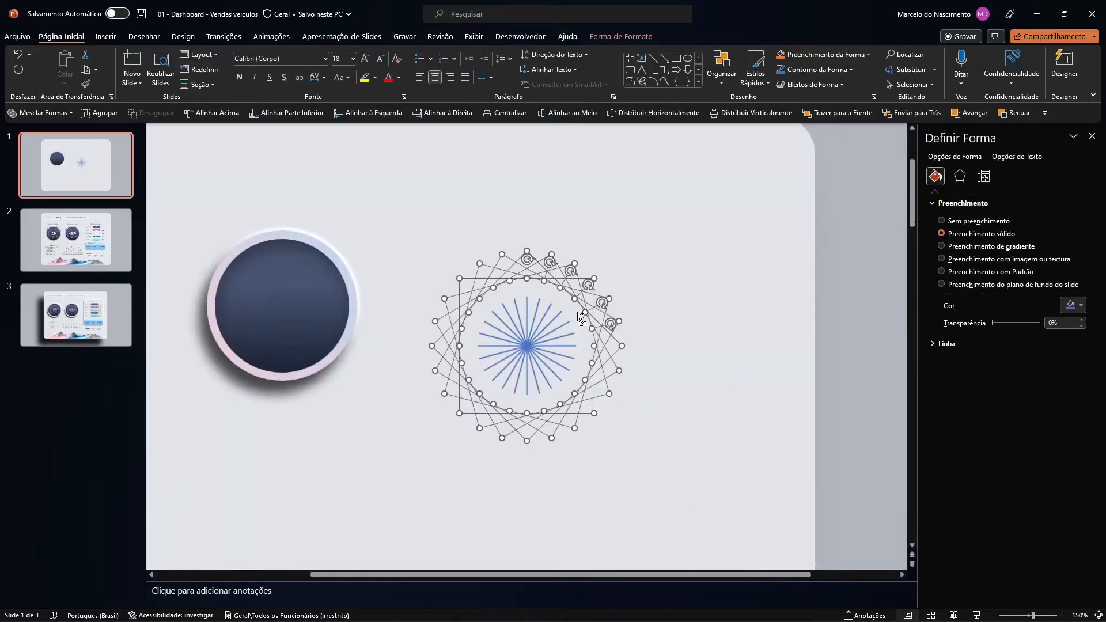
Merge the aligned crosses into a single starburst shape with Union and move it closer to the dark circle.
left_click(55, 114)
left_click(39, 131)
left_click_drag(527, 346, 494, 312)
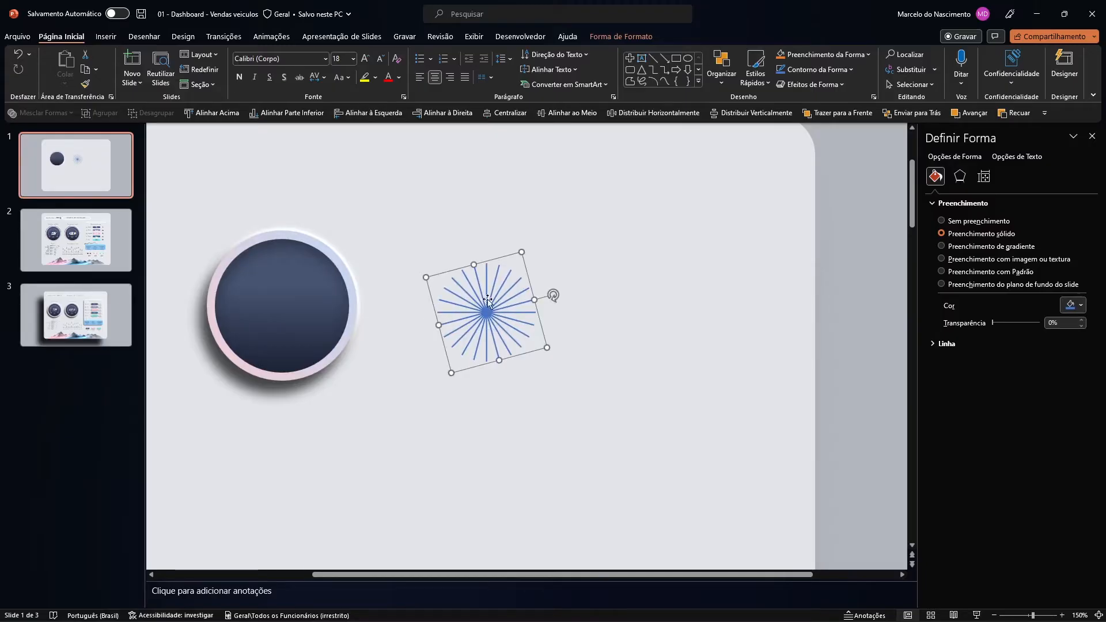
Draw an oval about 3.05 cm high and 2.72 cm wide over the starburst.
left_click(105, 36)
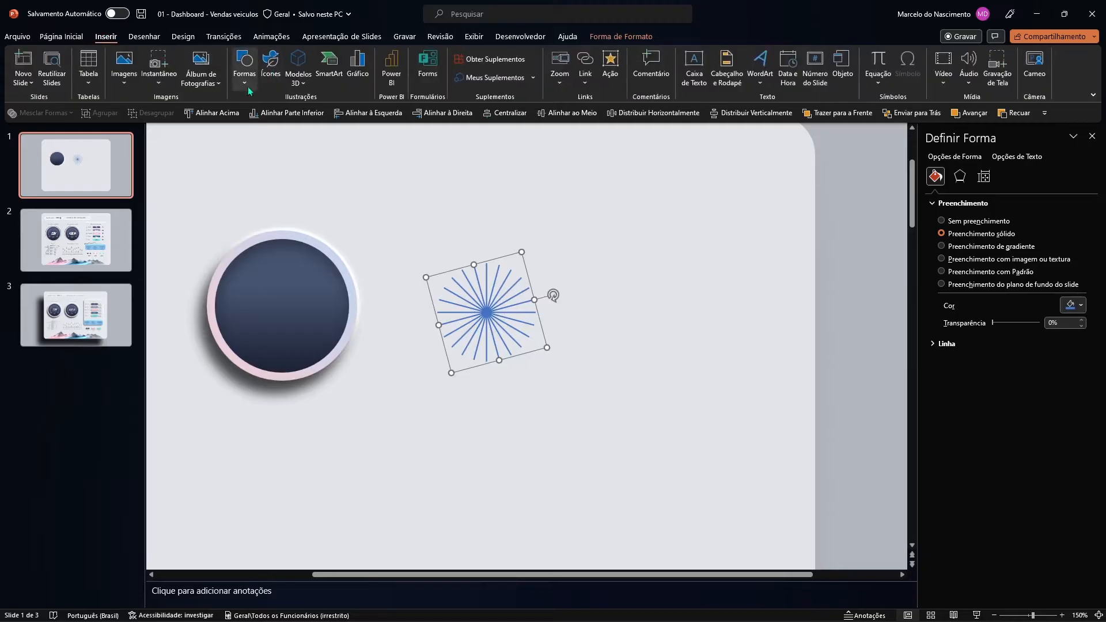
left_click(244, 68)
left_click(296, 114)
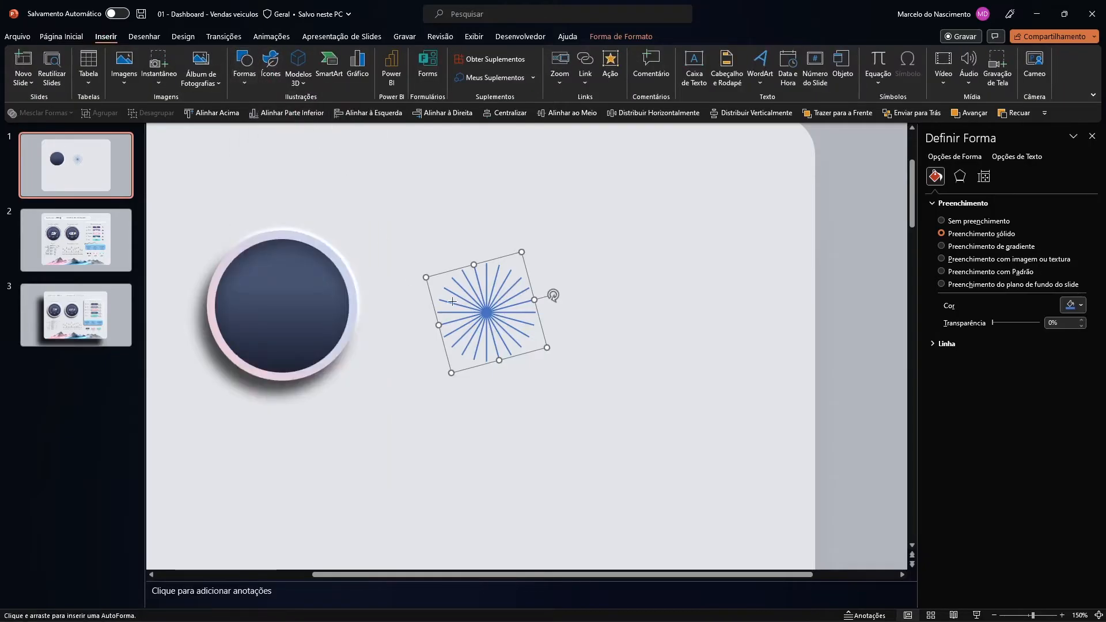
left_click_drag(452, 293, 541, 393)
left_click_drag(503, 343, 496, 317)
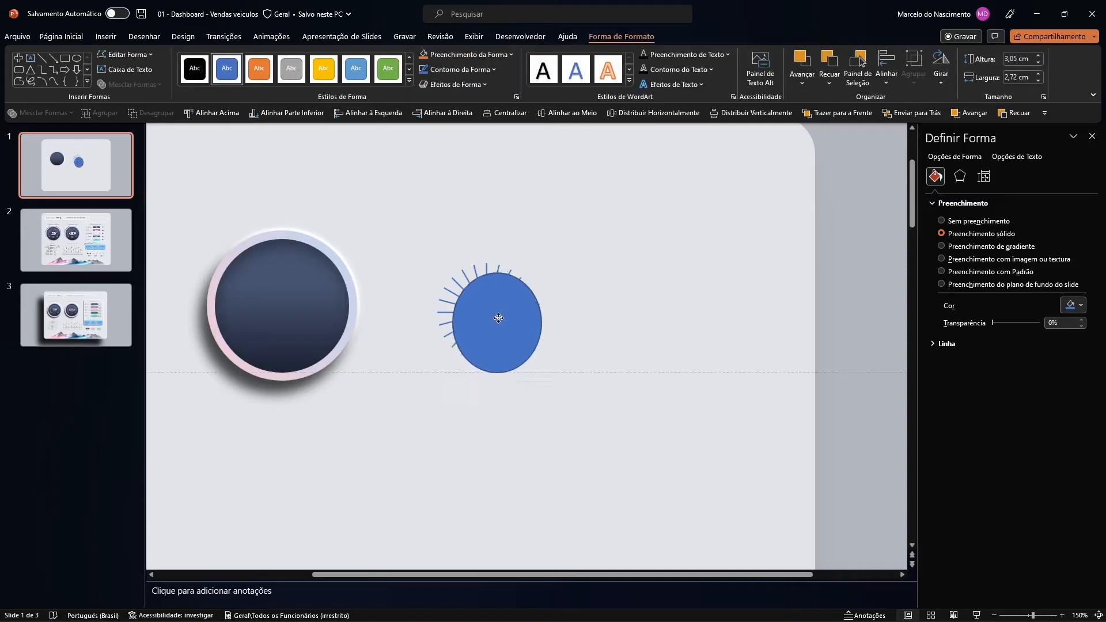
Change the starburst's fill to the standard purple.
left_click(444, 300)
left_click(1073, 305)
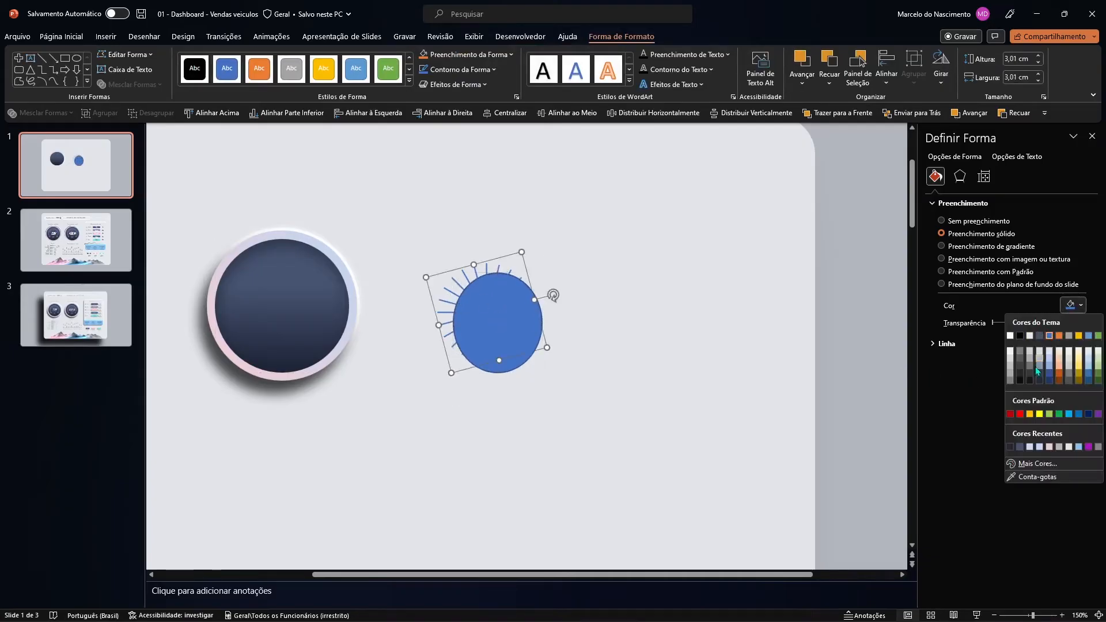
left_click(1098, 414)
Remove the blue oval's outline, reduce its height to about 2.82 cm and centre it on the starburst.
left_click(503, 305)
scroll(503, 305, "up", 10, "ctrl")
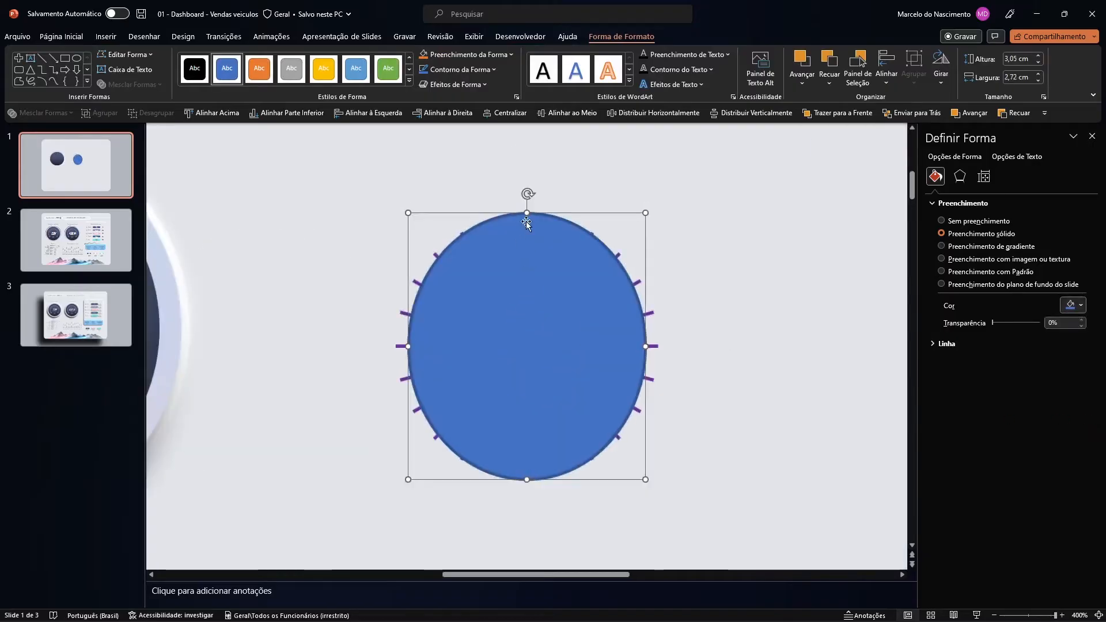
left_click(945, 343)
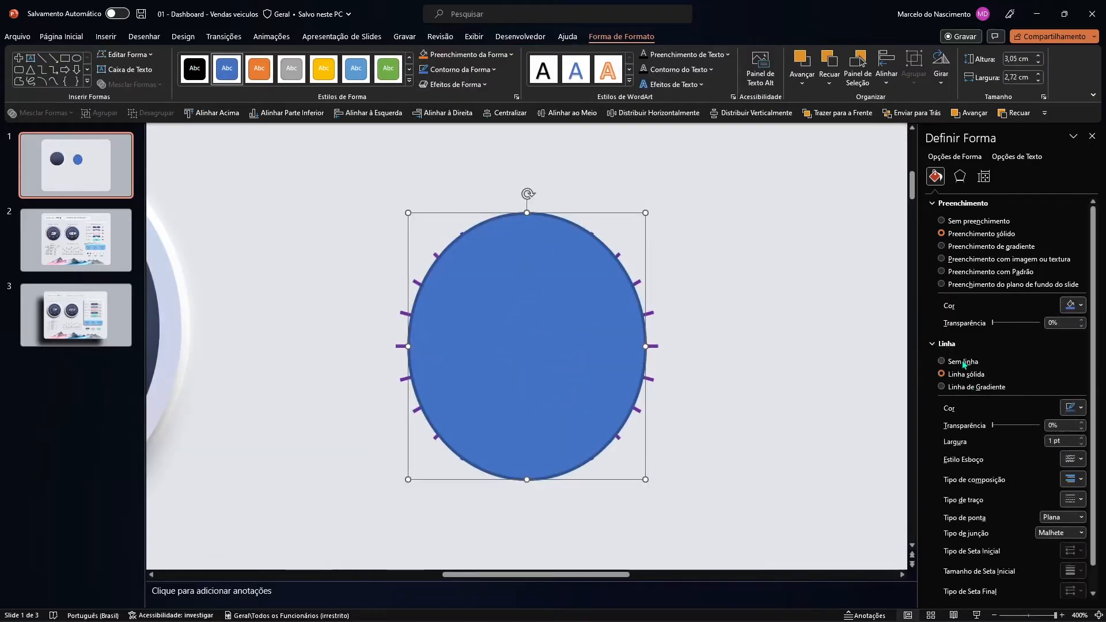
left_click(964, 361)
left_click_drag(527, 213, 530, 233)
left_click_drag(540, 317, 540, 307)
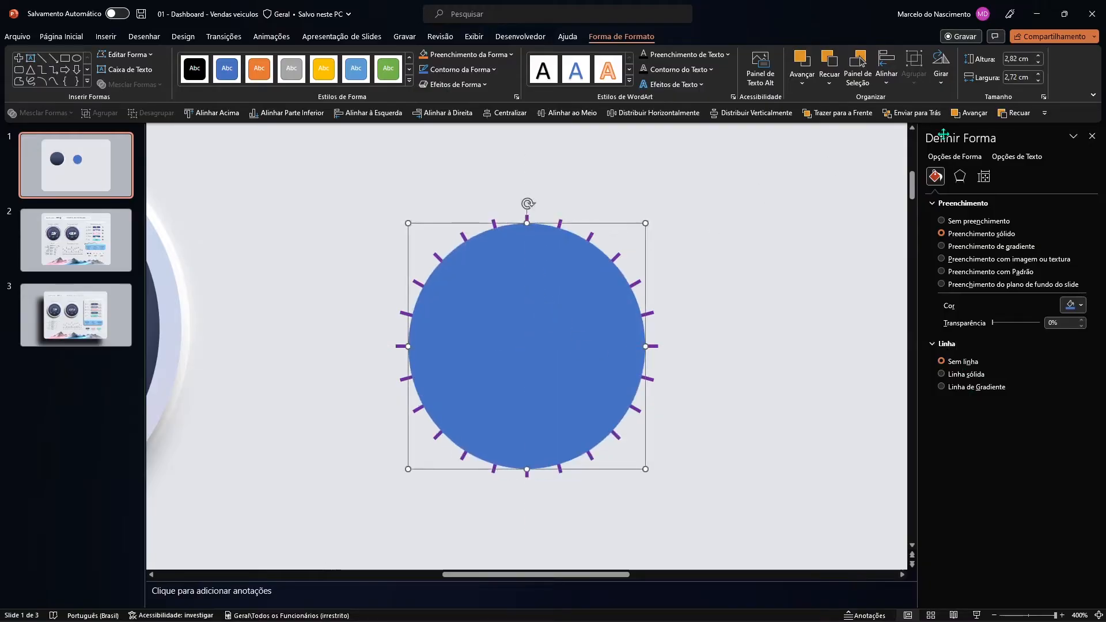
Set the blue oval's height and width to 2.7 cm and recentre it over the purple starburst.
left_click(1039, 81)
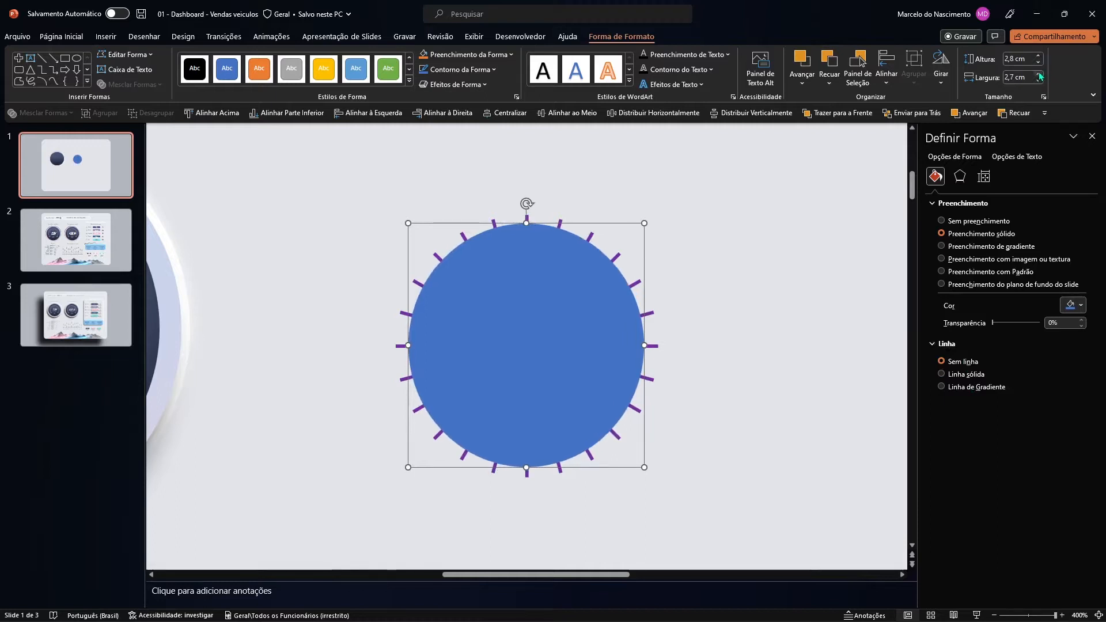
left_click(1038, 75)
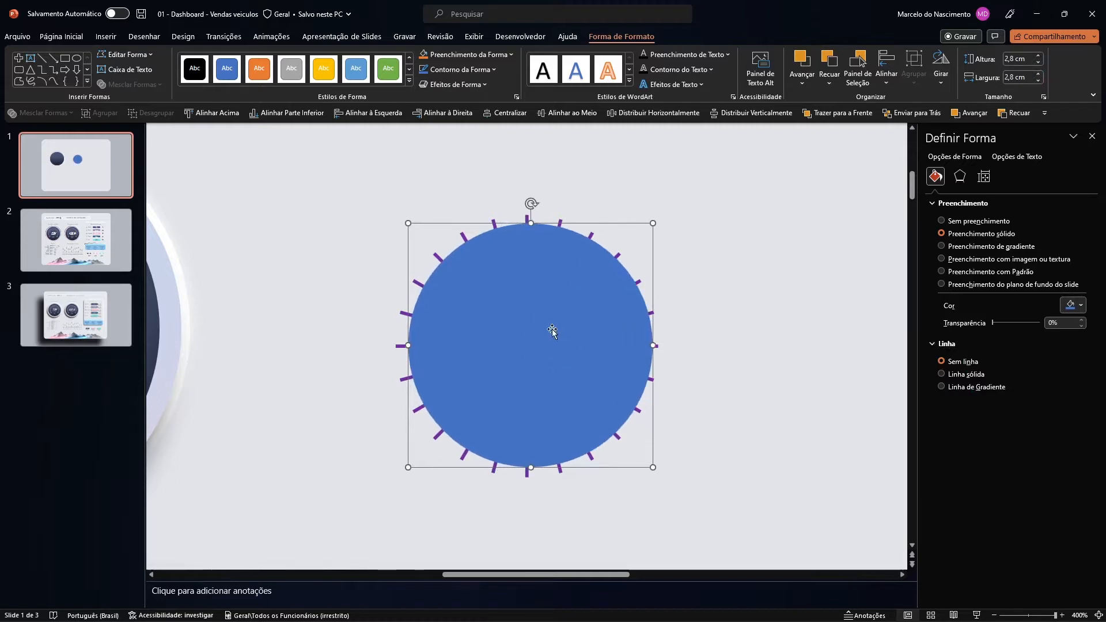
left_click_drag(548, 353, 559, 353)
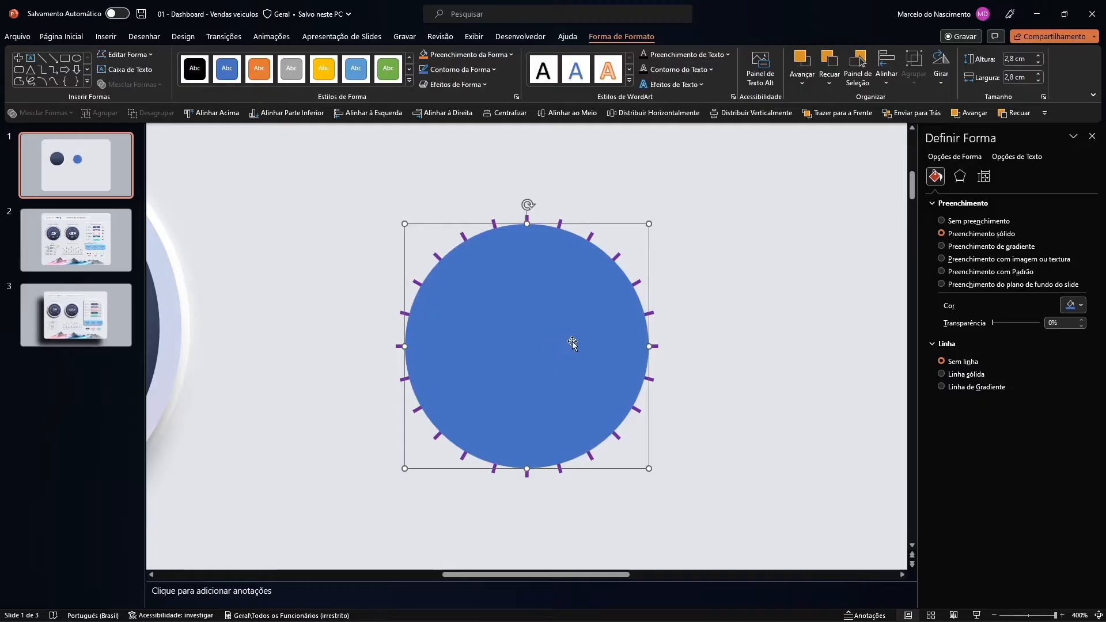
left_click(1039, 81)
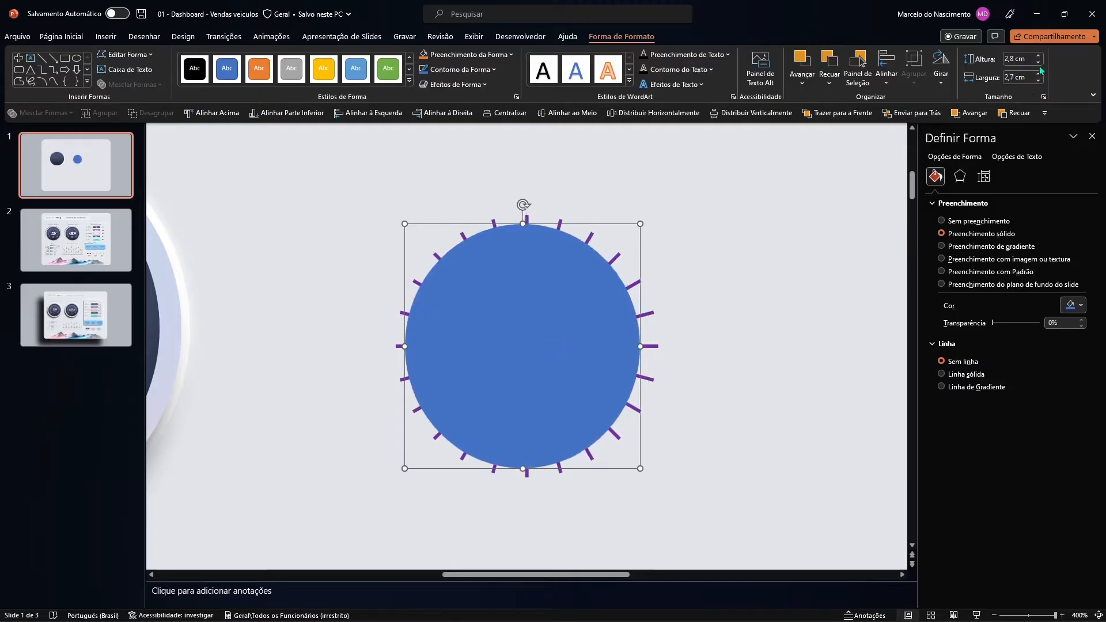
left_click(1038, 63)
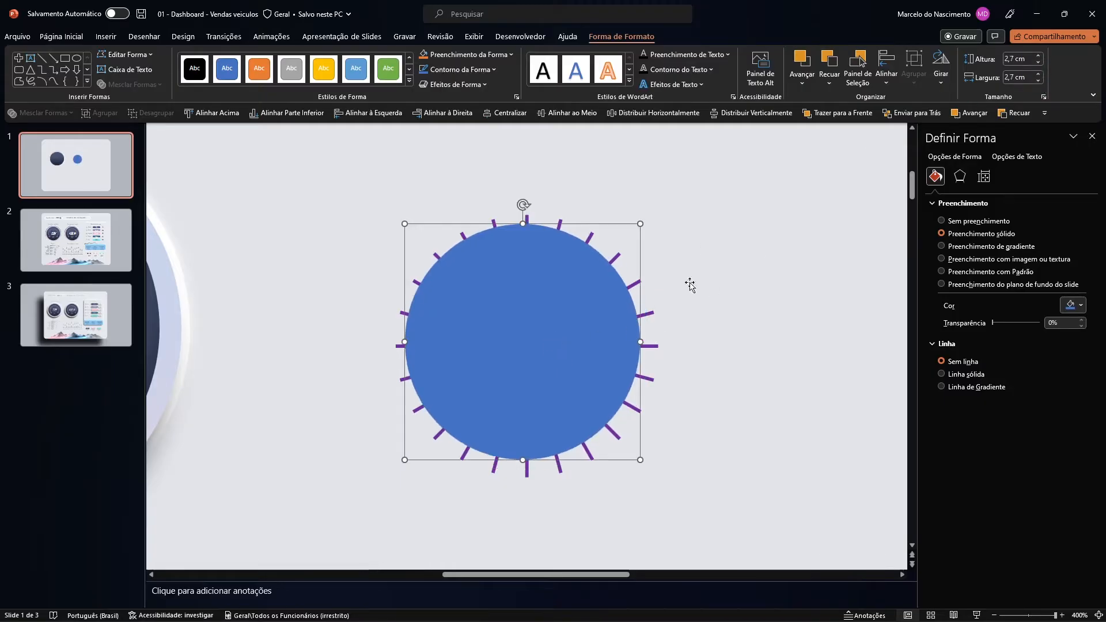
left_click_drag(553, 348, 558, 352)
scroll(576, 336, "down", 2)
scroll(579, 338, "down", 4)
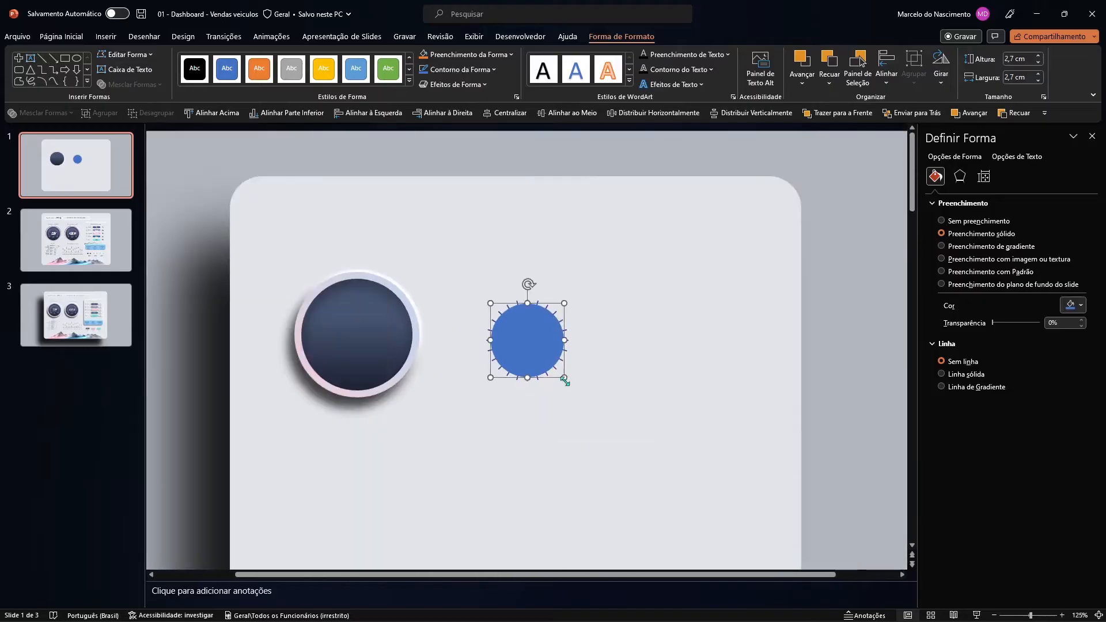
Subtract the blue circle from the purple starburst so that only the outer ring of tick marks is left.
scroll(550, 242, "down", 2)
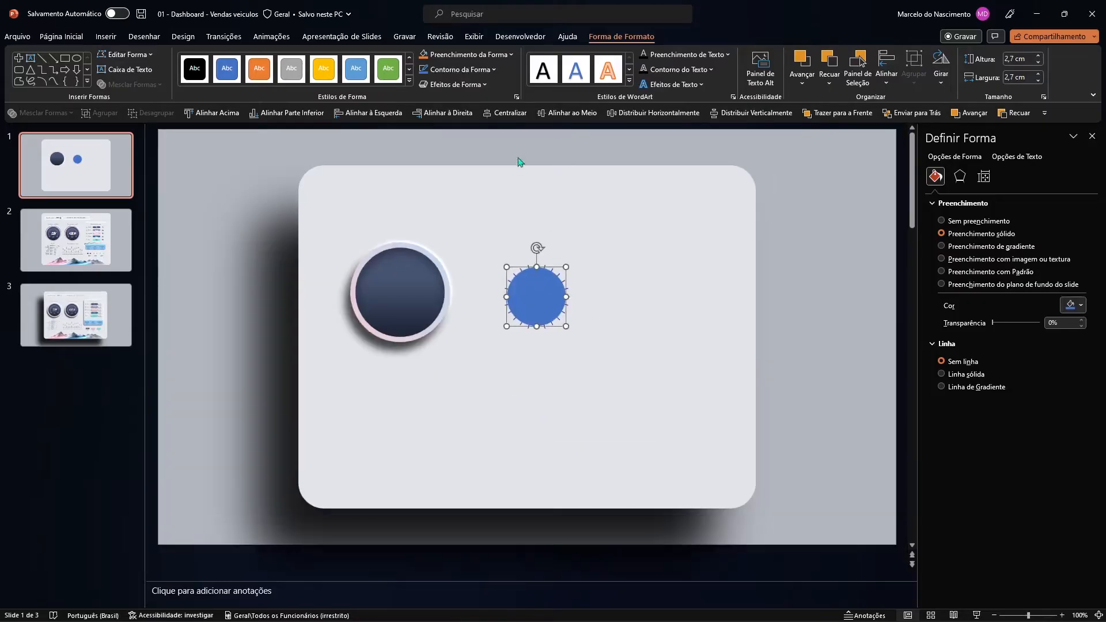
scroll(543, 227, "down", 2)
left_click_drag(489, 180, 600, 385)
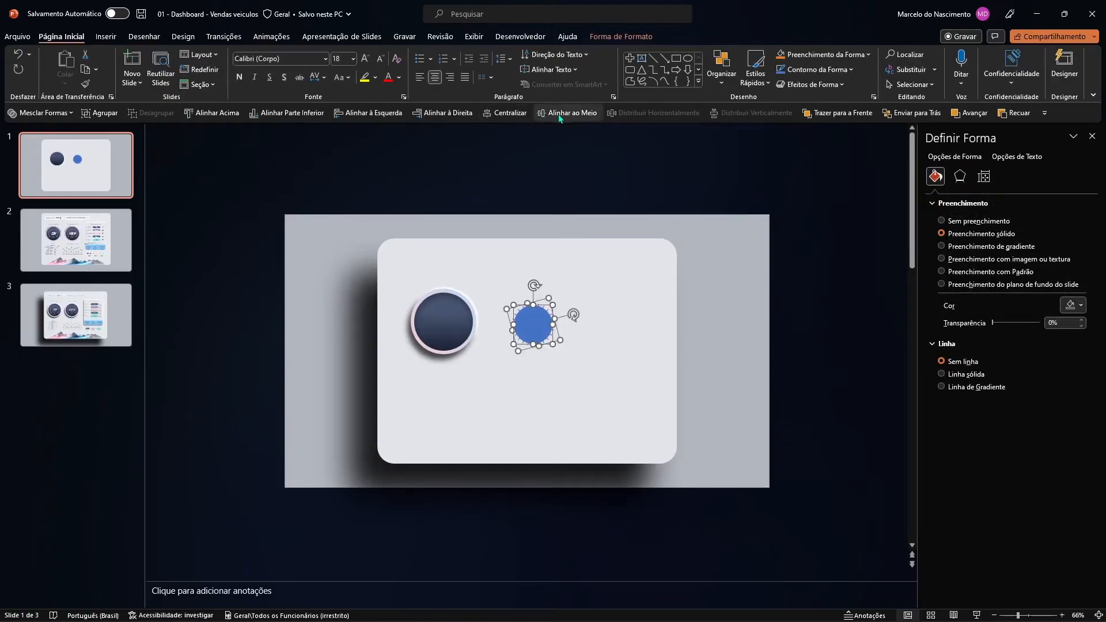
scroll(545, 253, "up", 4)
scroll(545, 252, "up", 3)
left_click(570, 184)
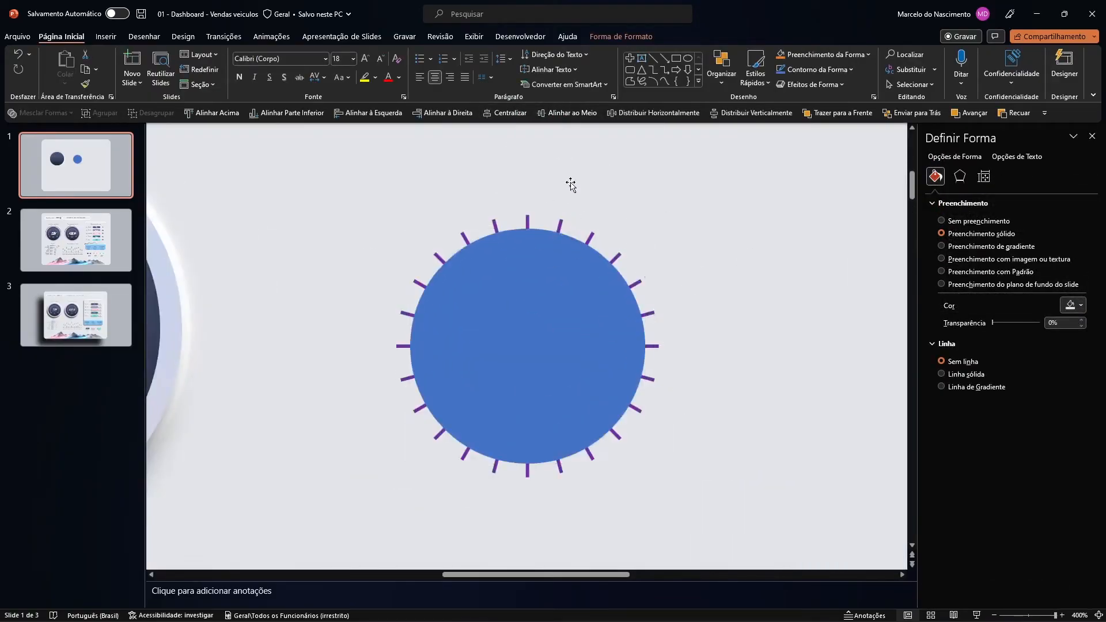
left_click(590, 238)
left_click(544, 295, "shift")
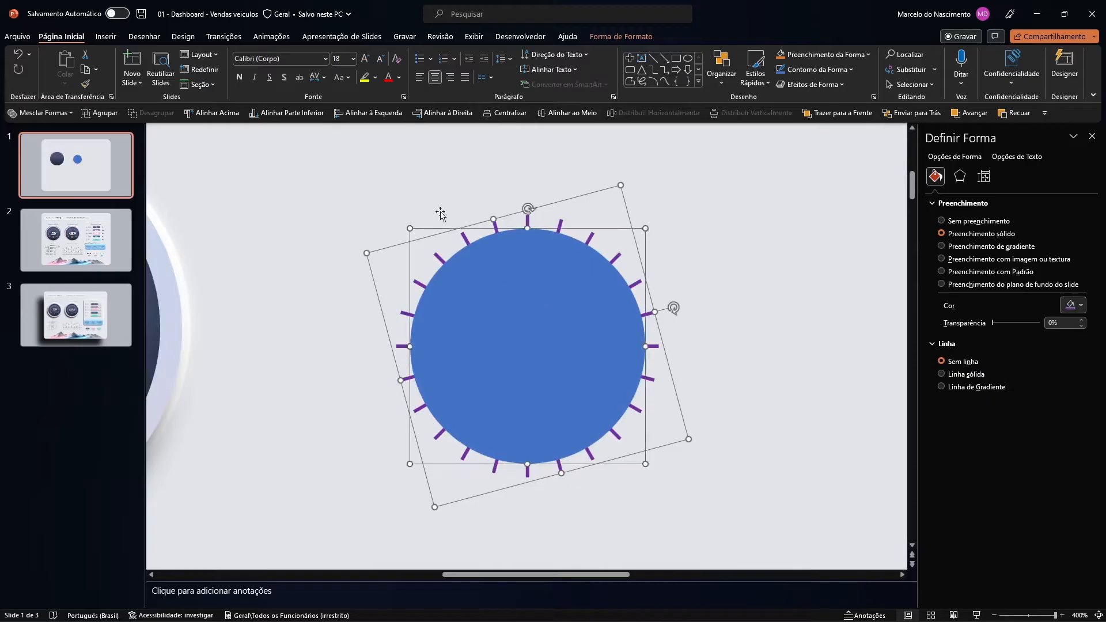
left_click(41, 112)
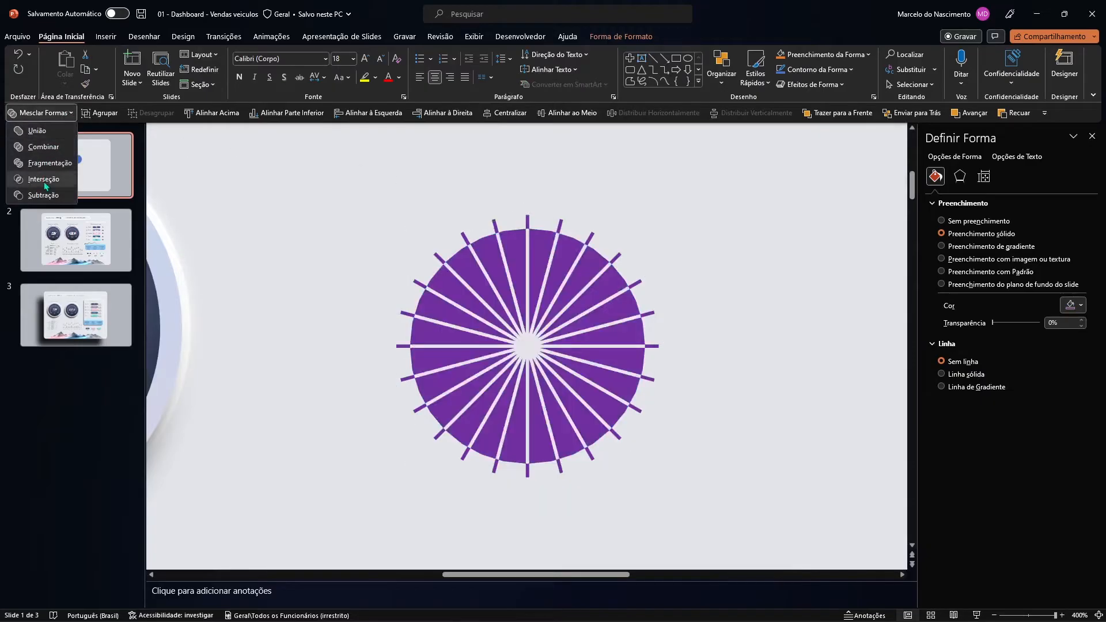
left_click(44, 198)
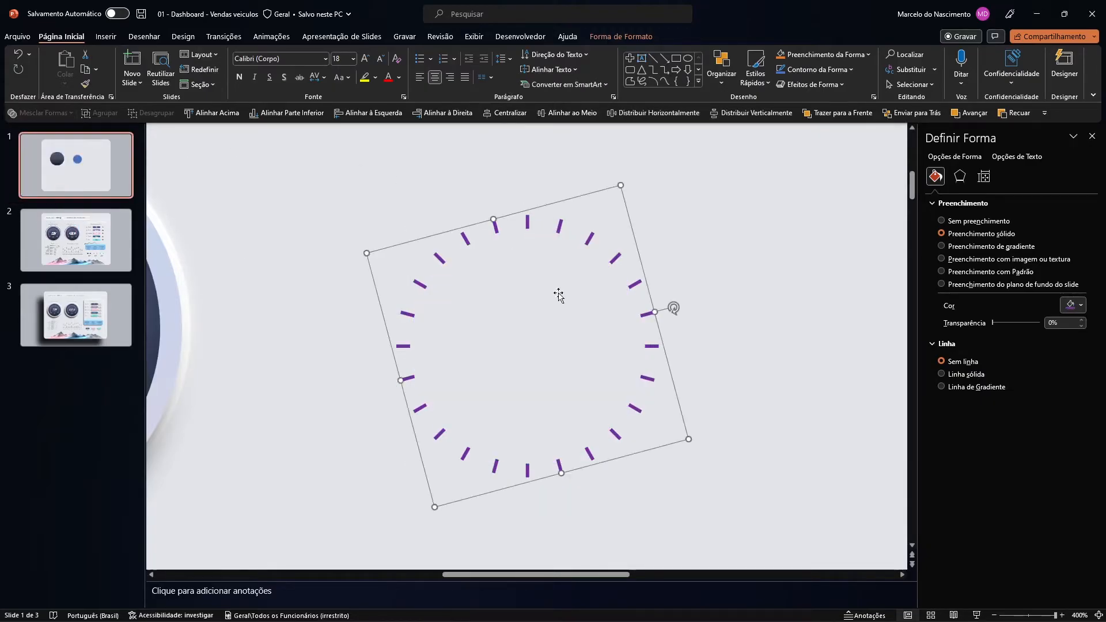
Move the tick ring onto the dark gauge circle and change its fill to white.
left_click_drag(614, 258, 572, 265)
scroll(576, 277, "down", 6)
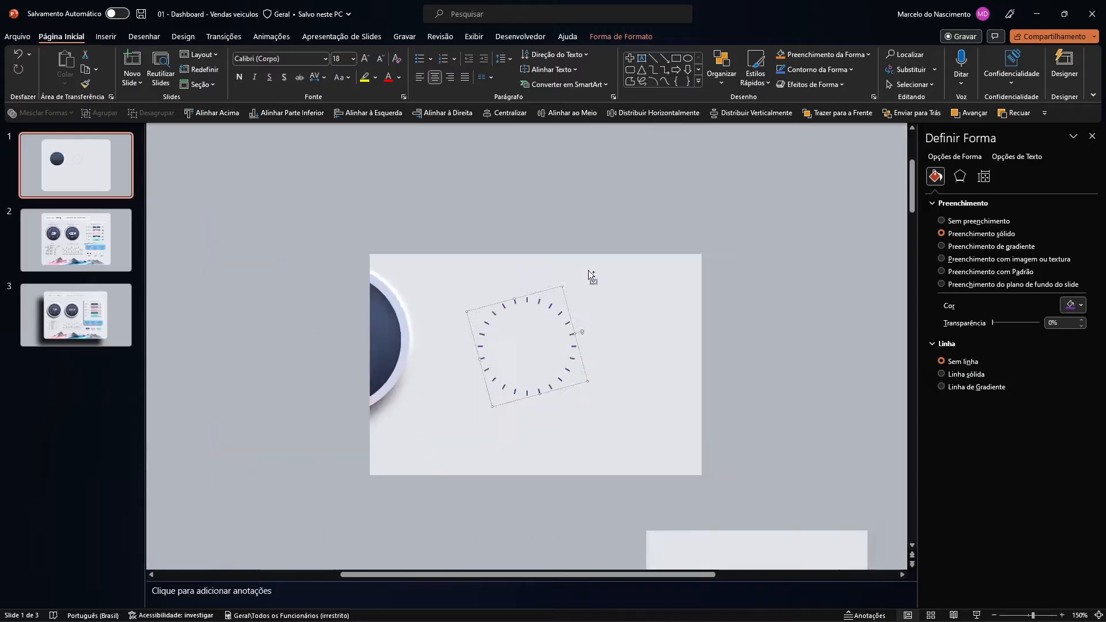
left_click_drag(563, 362, 403, 356)
left_click(1073, 306)
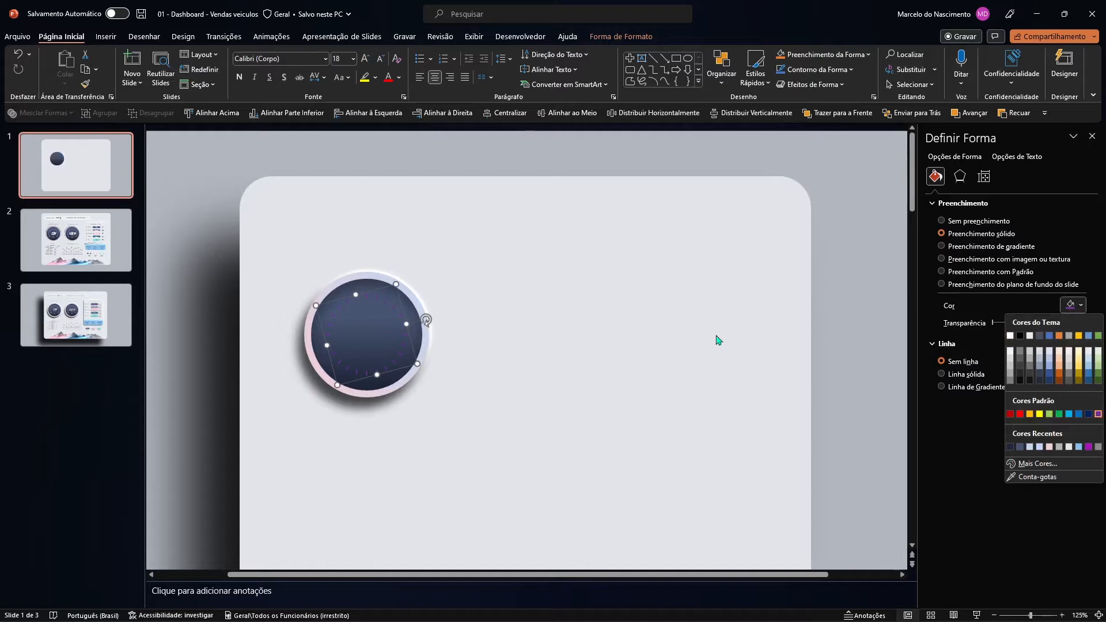
left_click(1010, 335)
Set the tick ring's rotation to 0°.
scroll(378, 353, "up", 5)
scroll(379, 353, "up", 3)
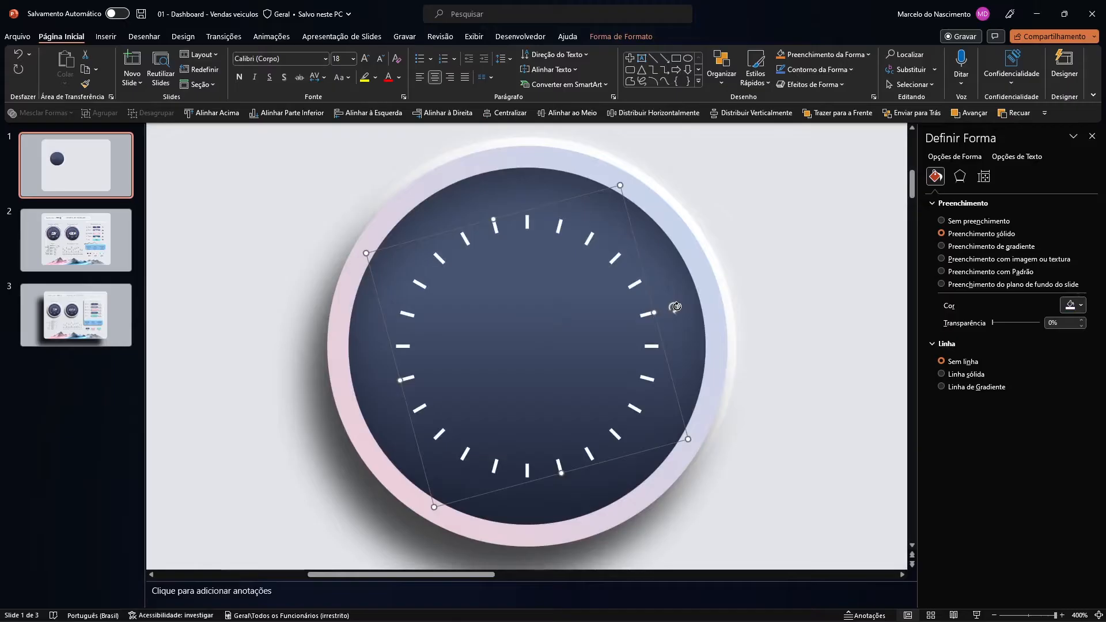
left_click(631, 36)
left_click(940, 68)
left_click(959, 166)
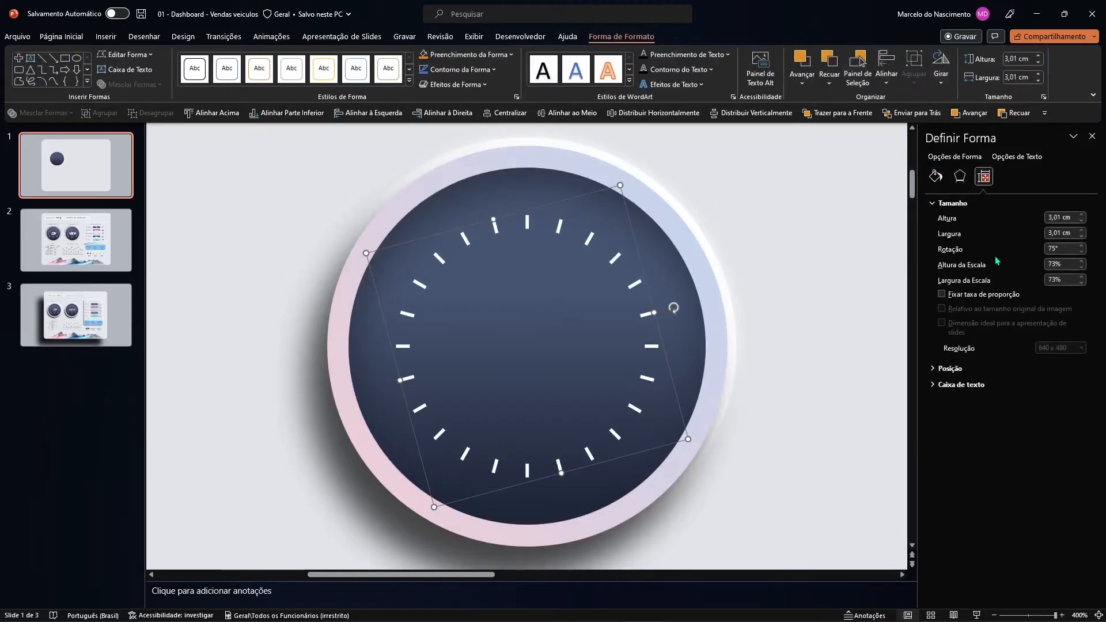
left_click(1059, 249)
type("0")
key("Return")
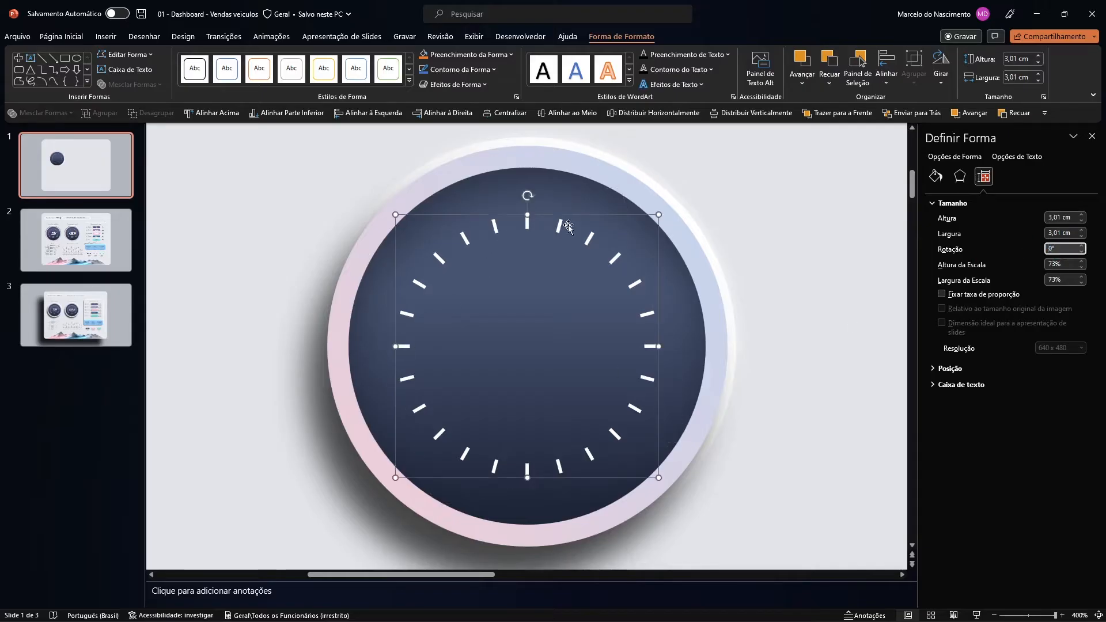
Enlarge the tick ring to 3.5 cm in both width and height.
left_click(1041, 74)
left_click(1042, 74)
left_click(1041, 73)
left_click(1041, 74)
left_click(1041, 74)
left_click(1041, 56)
left_click(1041, 56)
left_click(1040, 57)
left_click(1040, 56)
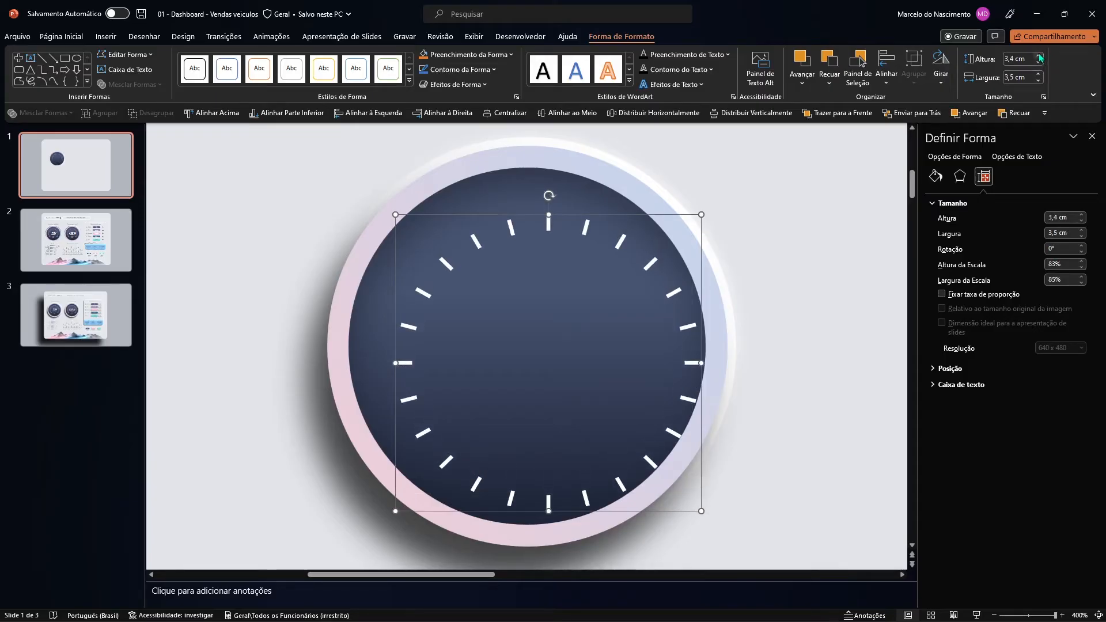
left_click(1040, 57)
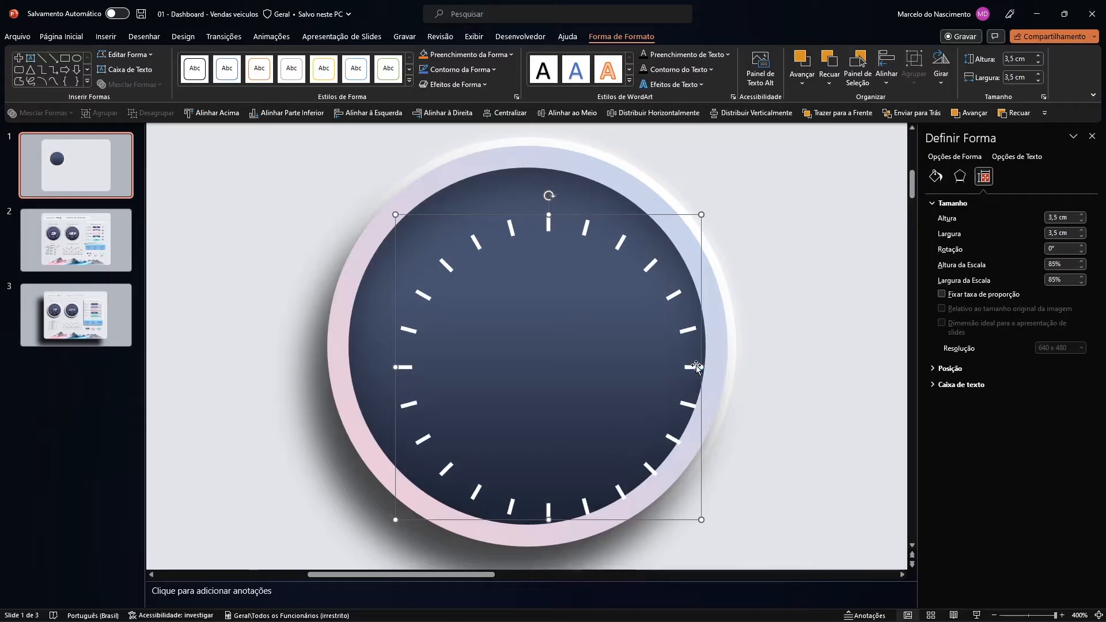
Centre the tick ring vertically and horizontally on the dark gauge circle.
left_click(621, 194, "shift")
left_click(554, 114)
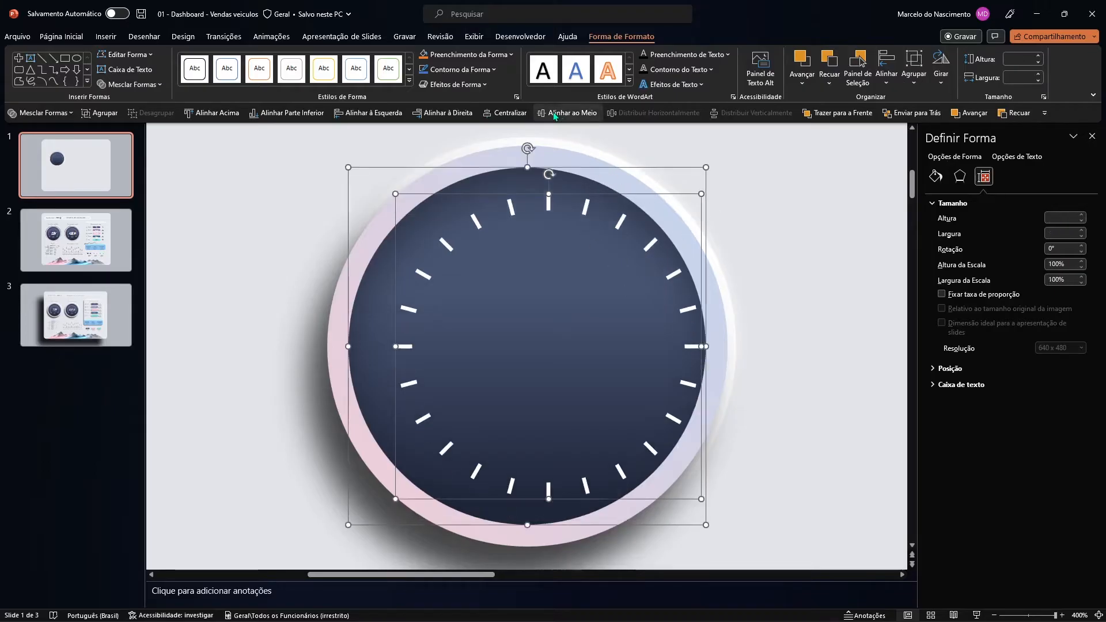
left_click(505, 113)
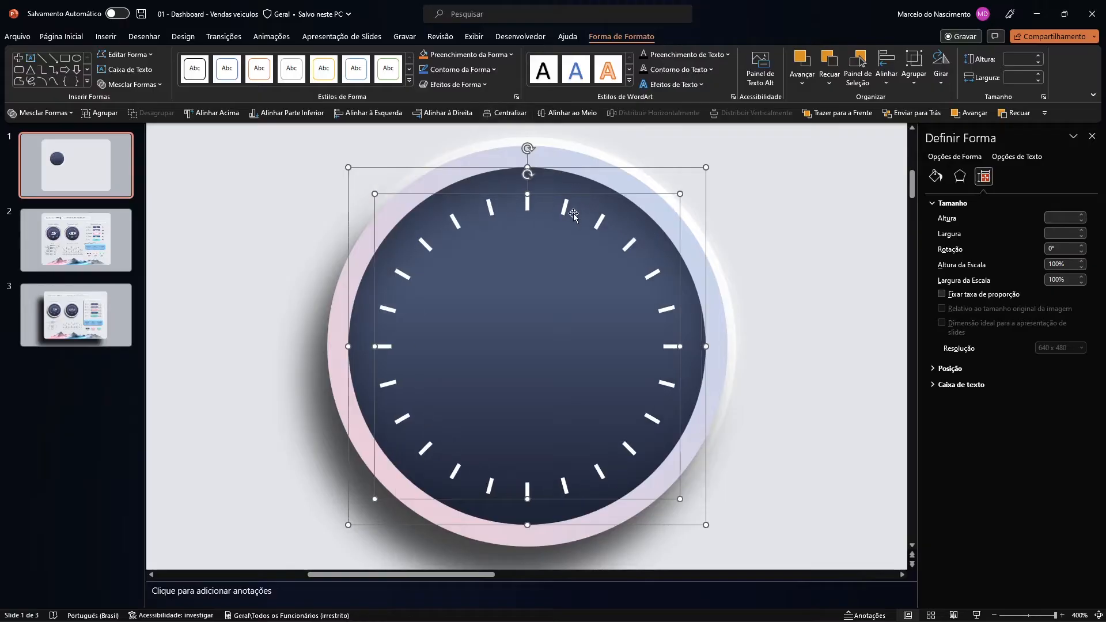
left_click(793, 223)
Set the tick ring's fill transparency to 75%.
left_click(634, 245)
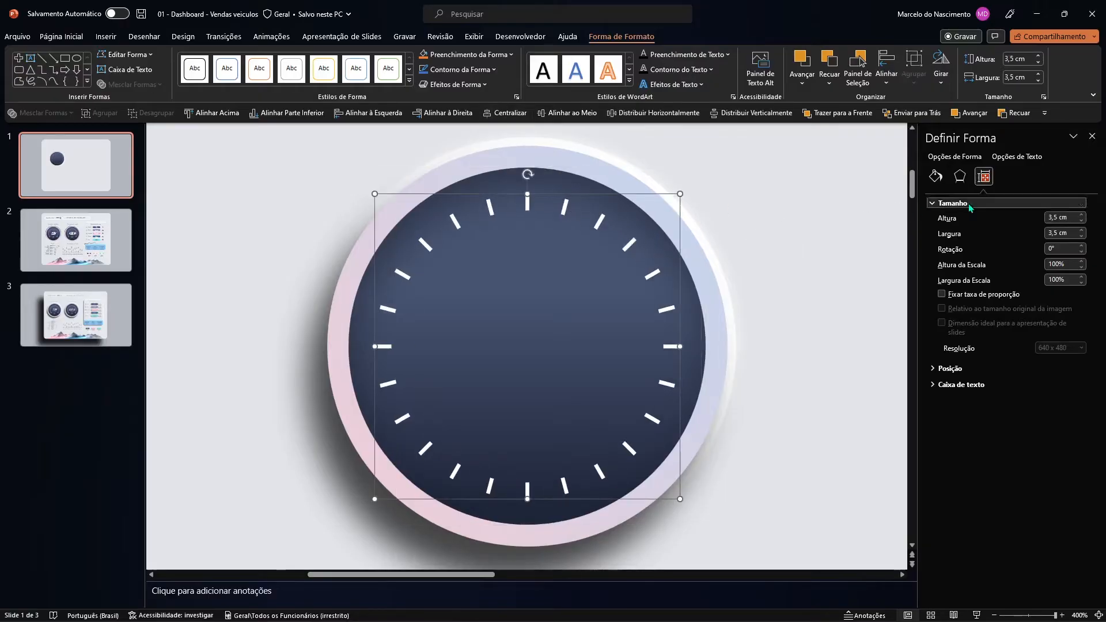
left_click(936, 176)
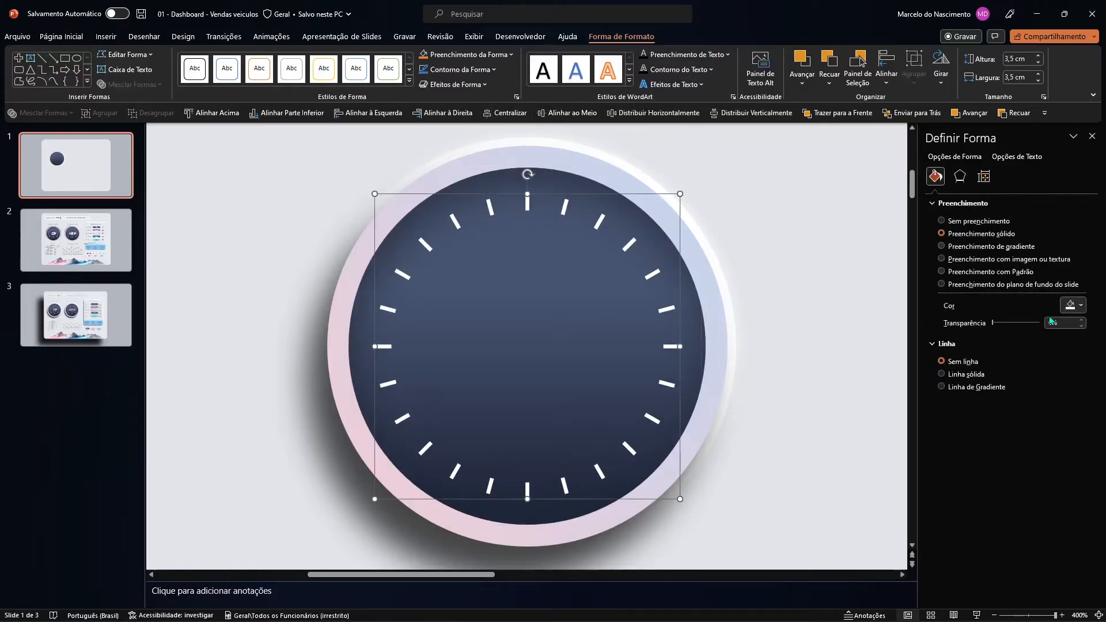
left_click(1065, 323)
type("75")
key("Return")
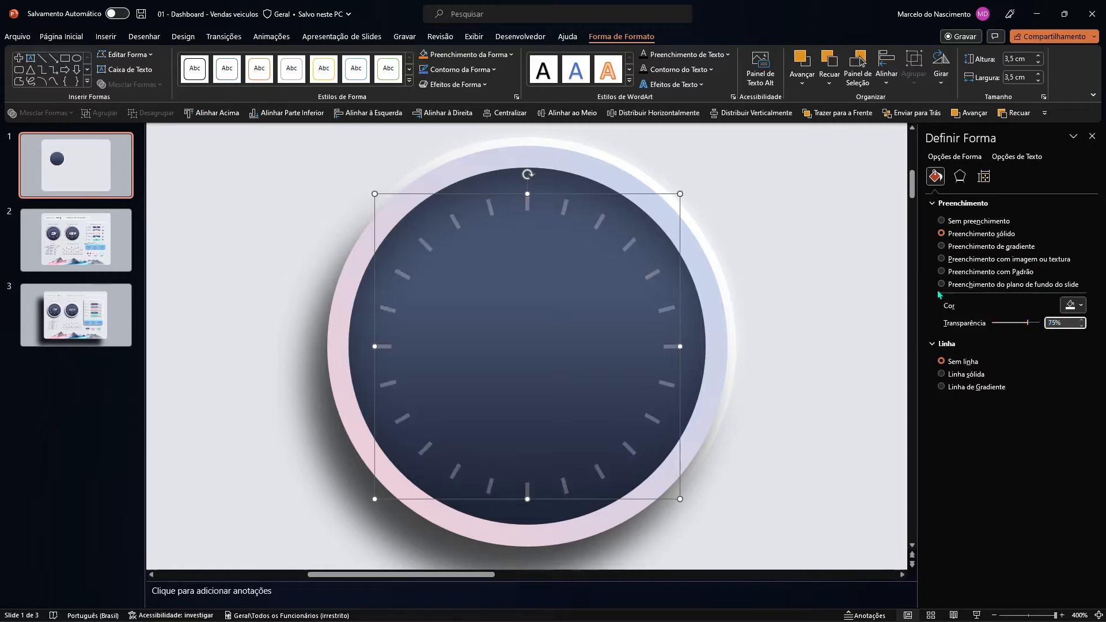
left_click(756, 234)
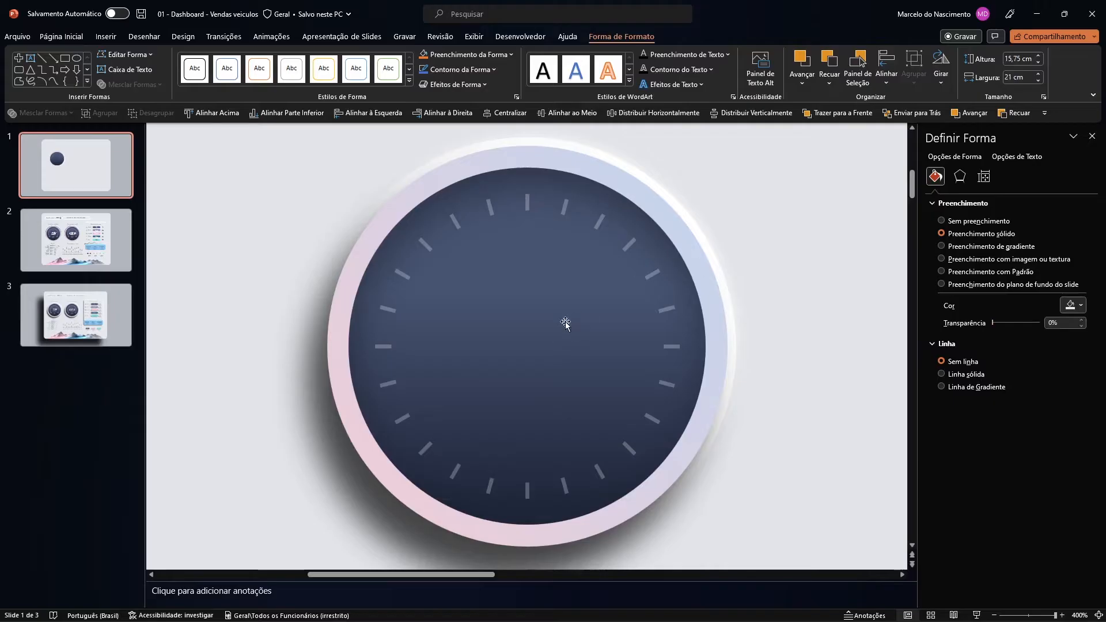
Check the finished gauges on slide 2, then insert a 2.54 cm block arc over the dark gauge circle on slide 1.
scroll(569, 321, "down", 5)
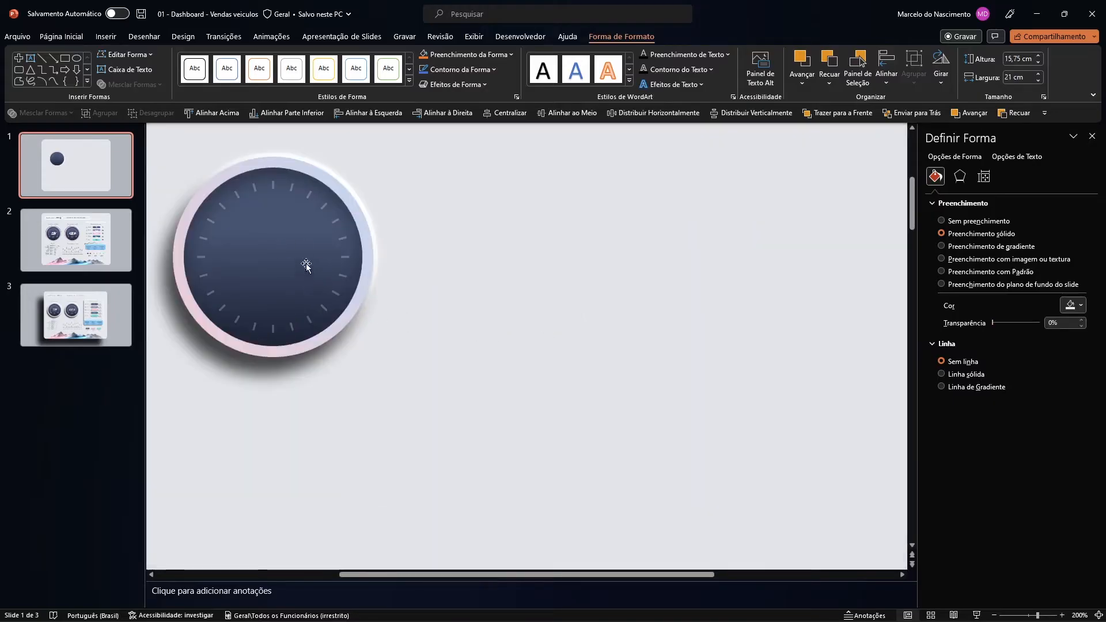
left_click(208, 247)
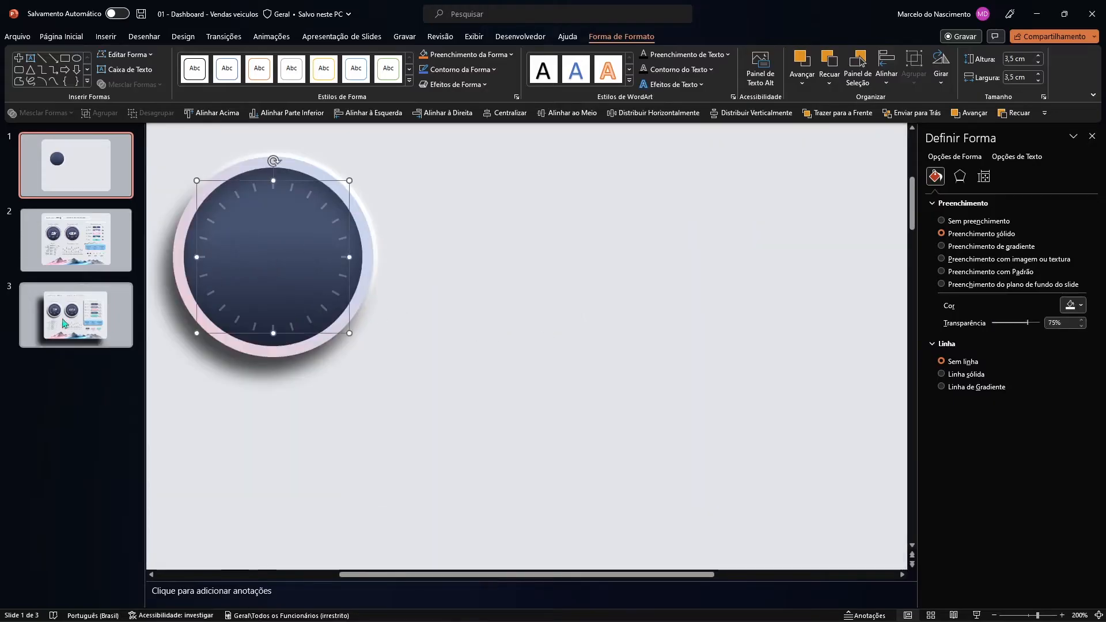
left_click(79, 236)
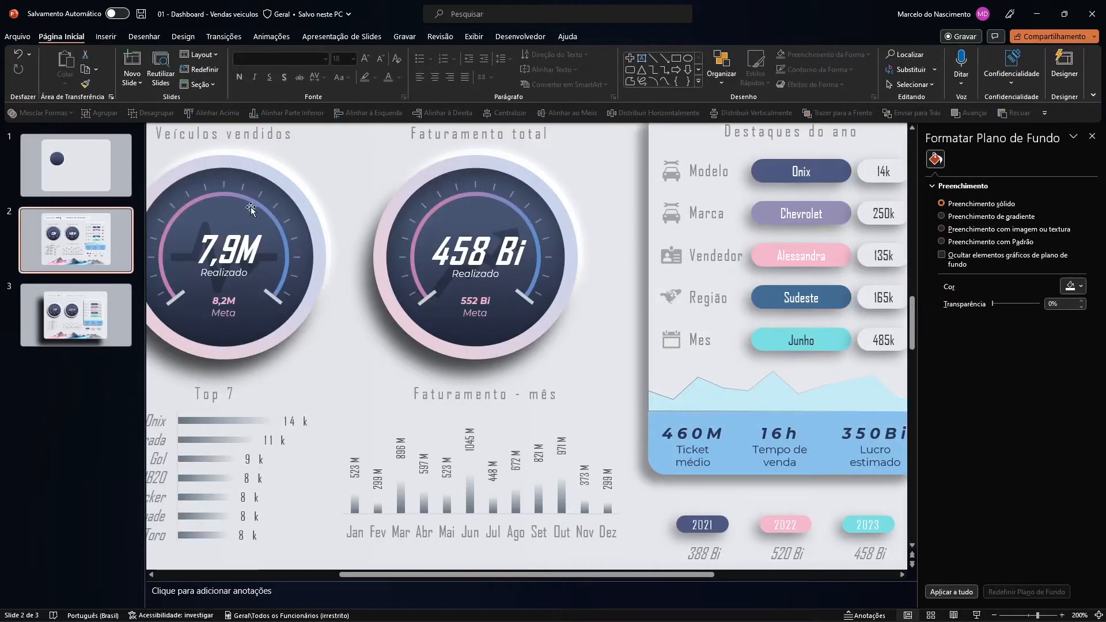
left_click(76, 167)
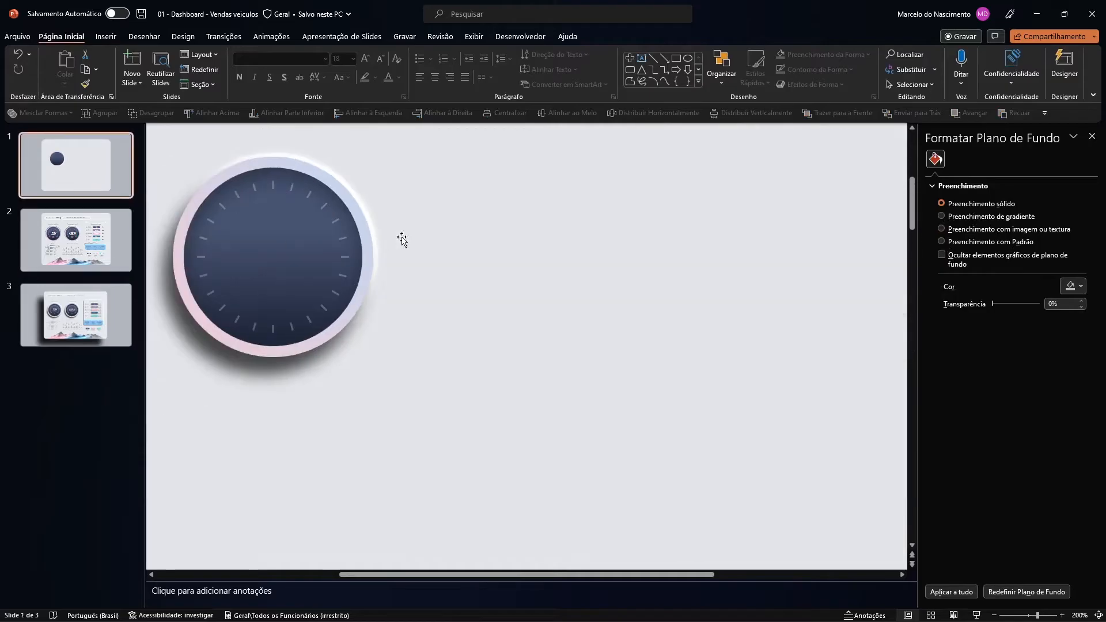
left_click(106, 36)
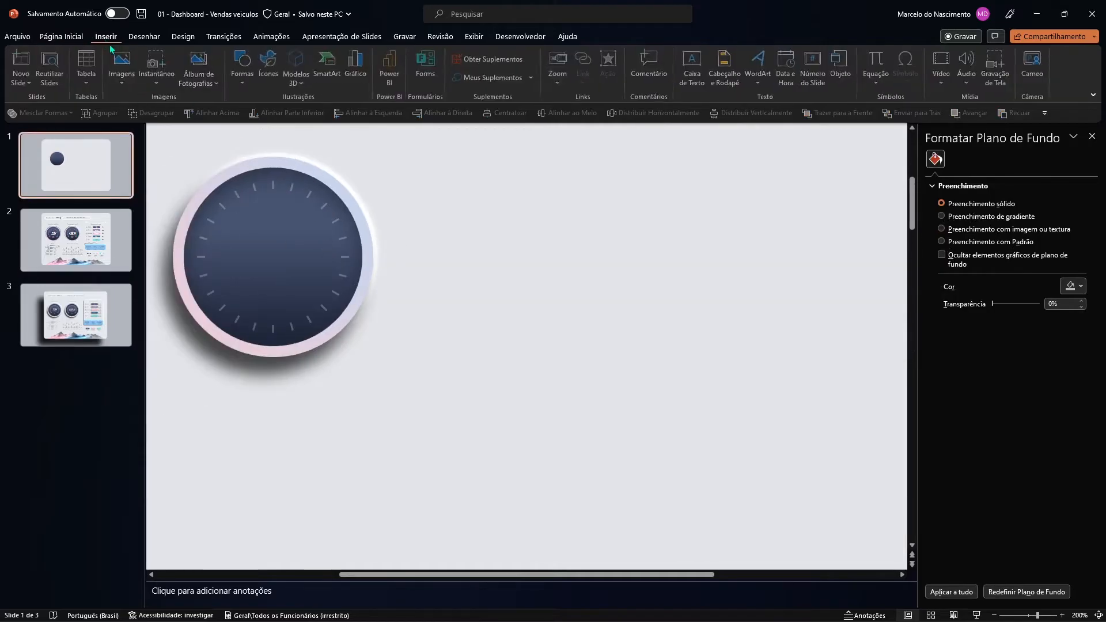
left_click(251, 87)
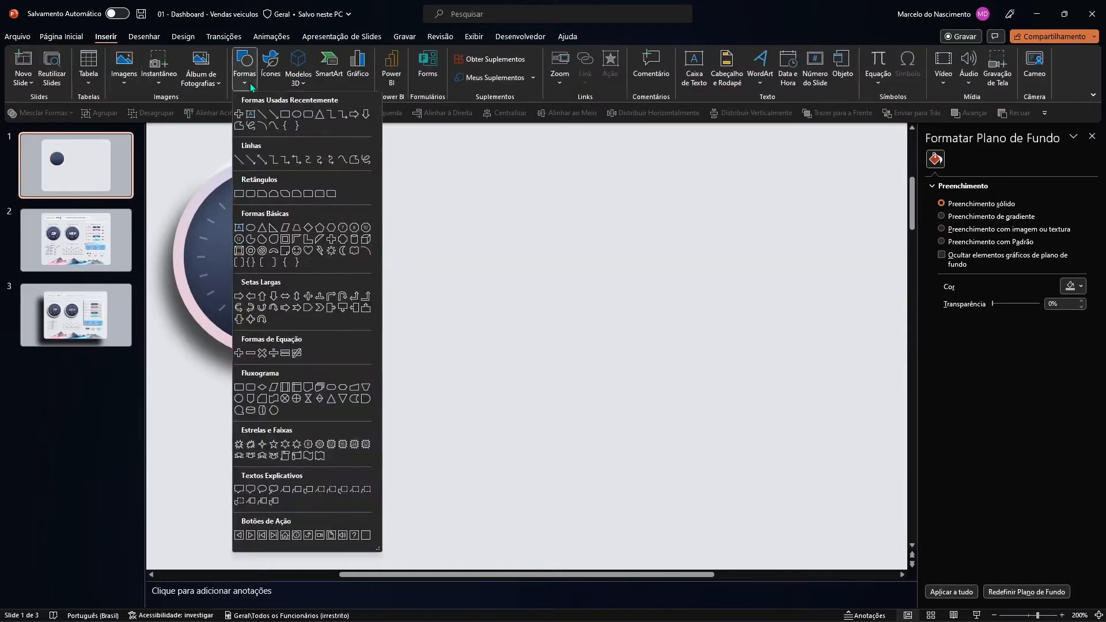
left_click(275, 252)
left_click(234, 223)
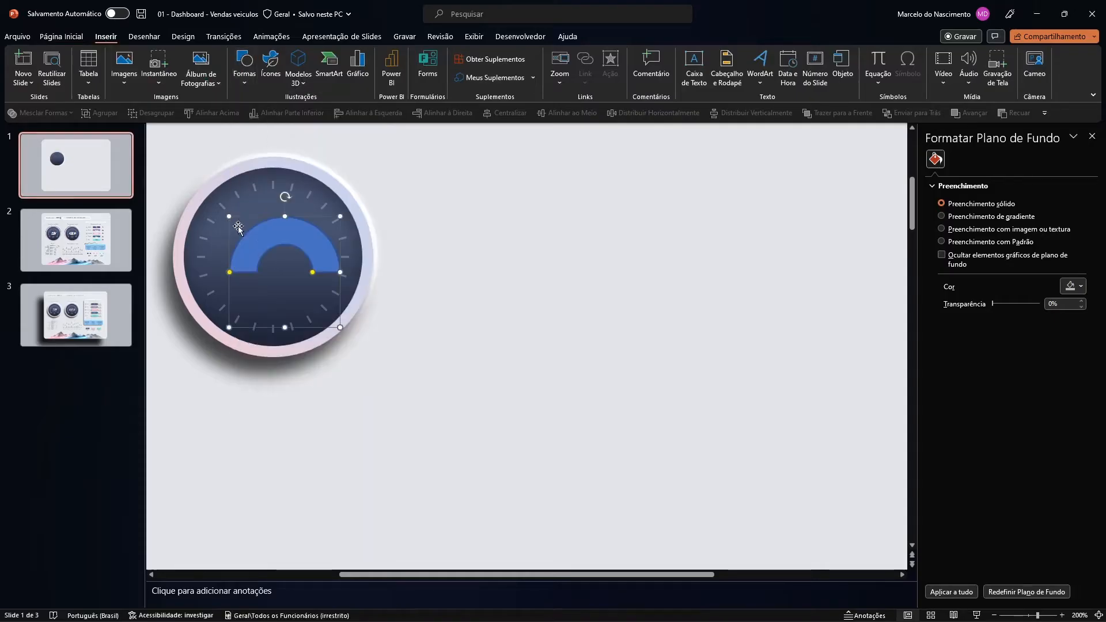
Remove the block arc's outline and move it closer to the centre of the gauge.
scroll(257, 249, "up", 5)
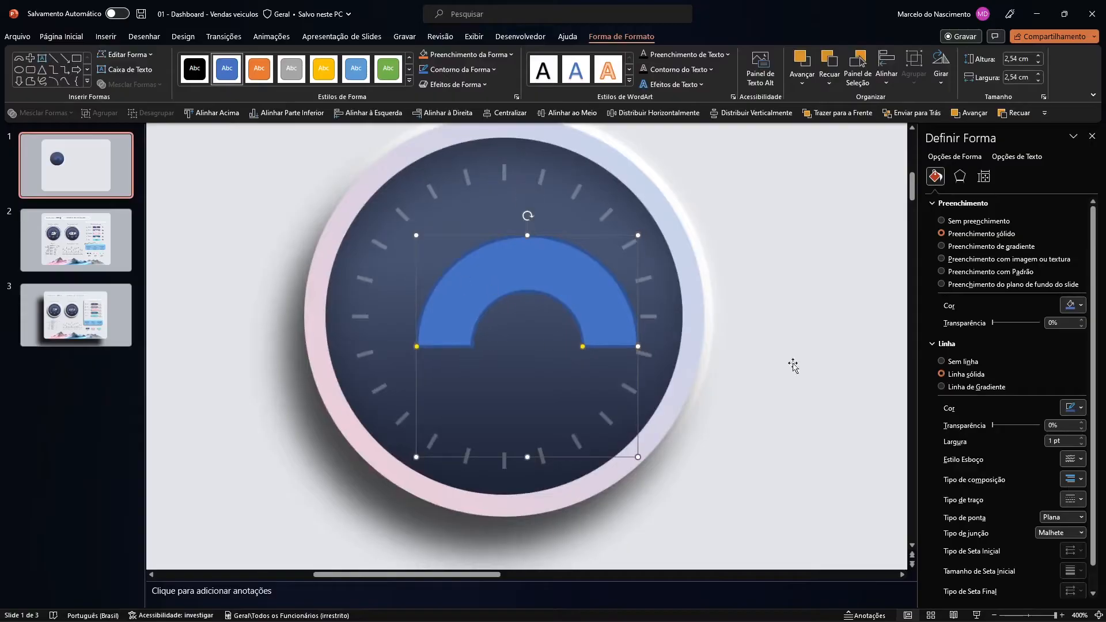
left_click(963, 362)
left_click(947, 343)
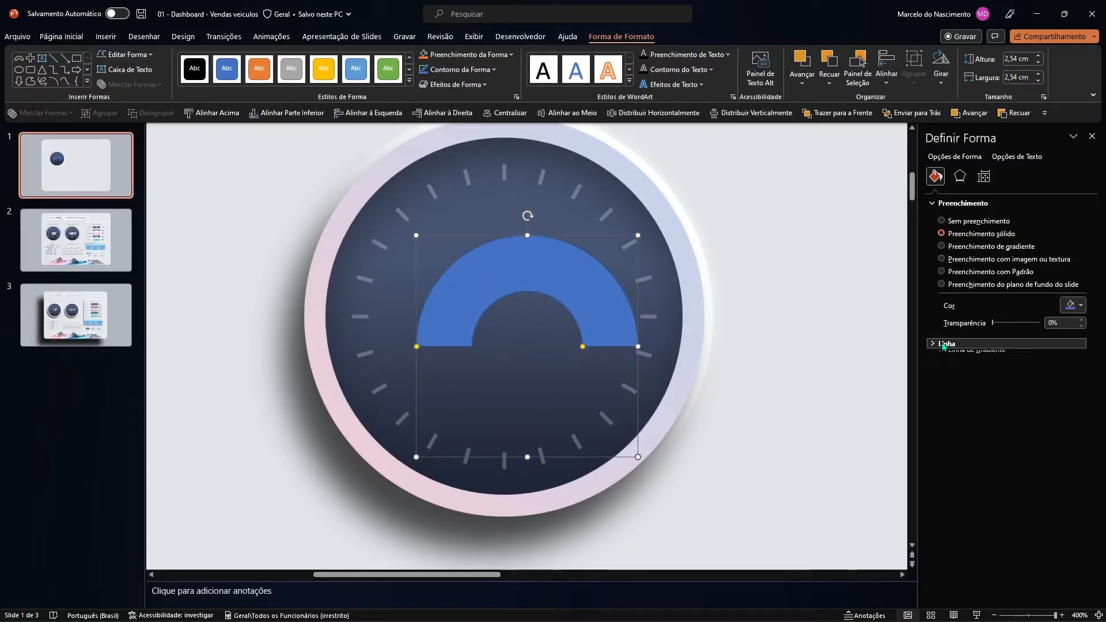
left_click_drag(594, 313, 572, 292)
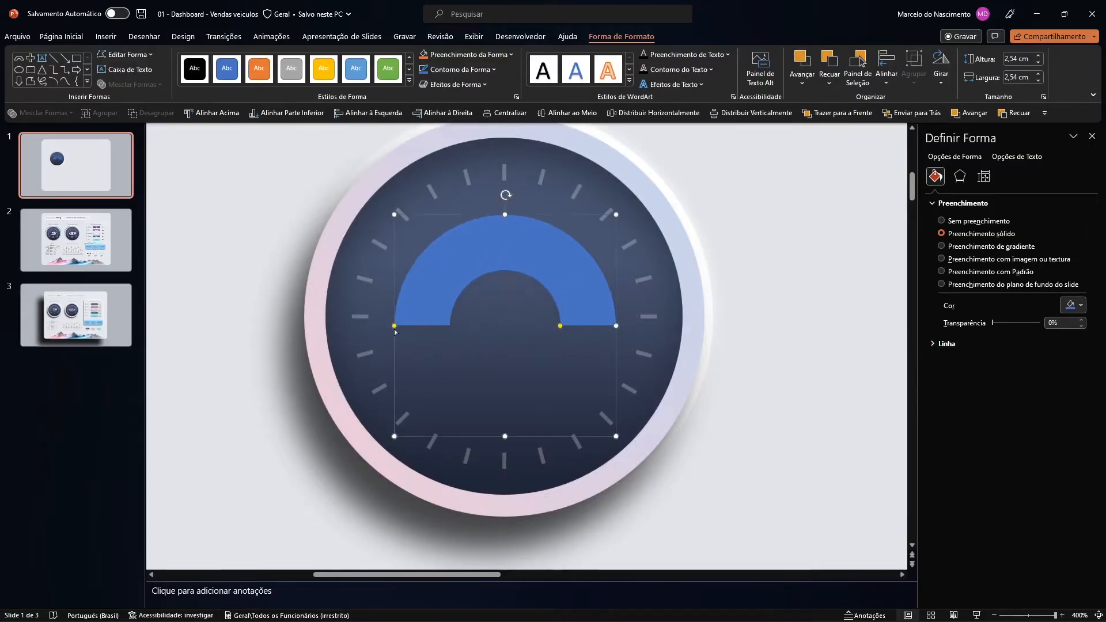
Reshape the block arc into a thin gauge track open only at the bottom and centre it on the dark circle.
left_click_drag(396, 330, 429, 387)
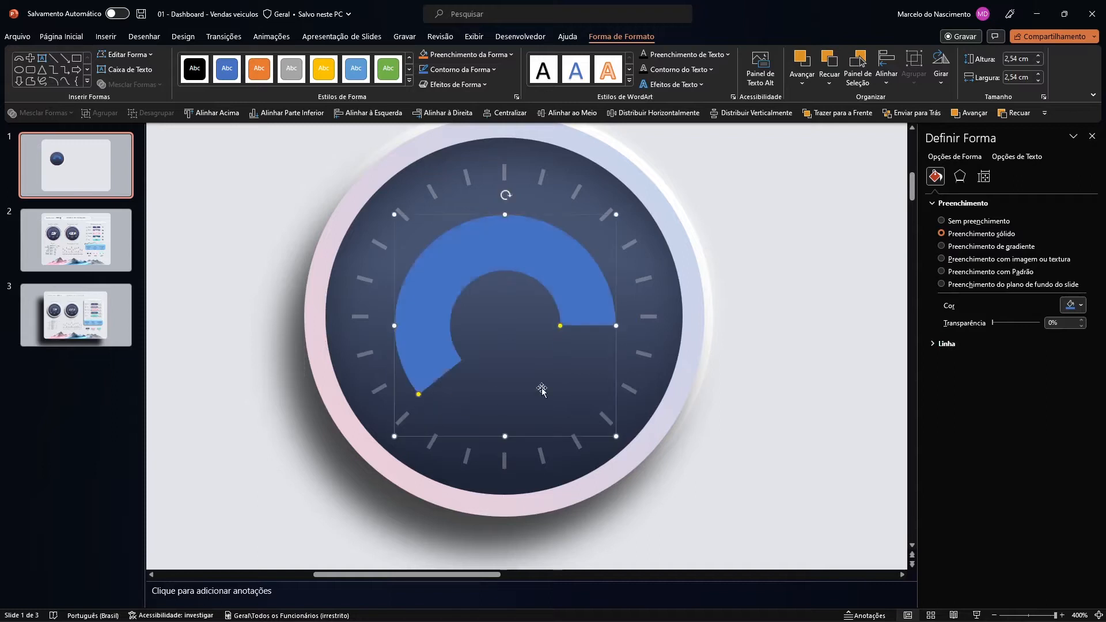
left_click_drag(559, 326, 574, 406)
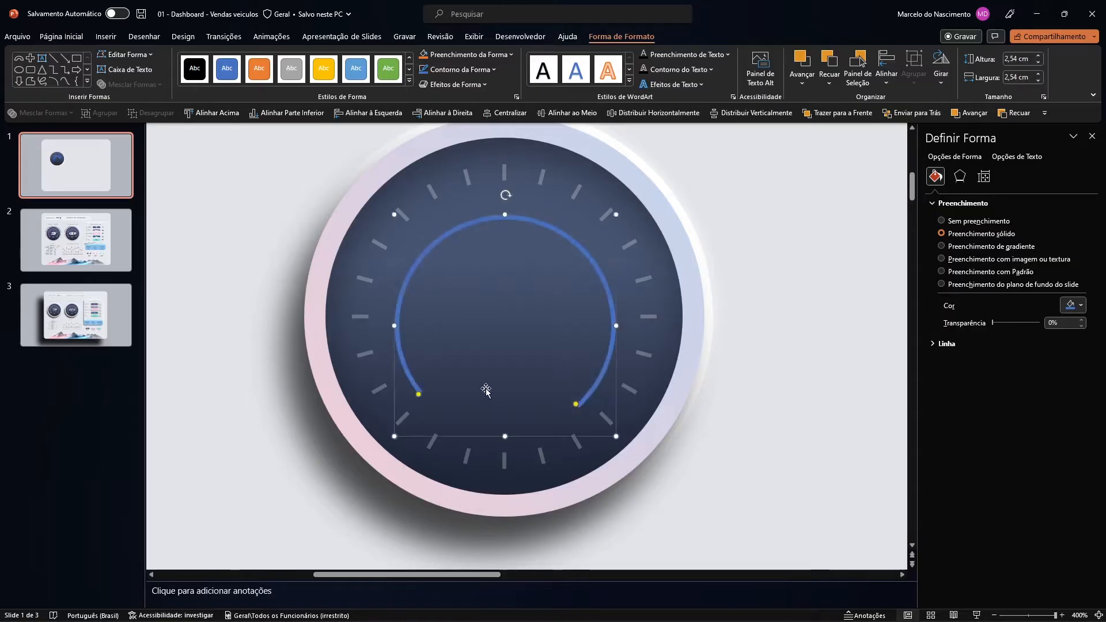
left_click_drag(420, 396, 426, 402)
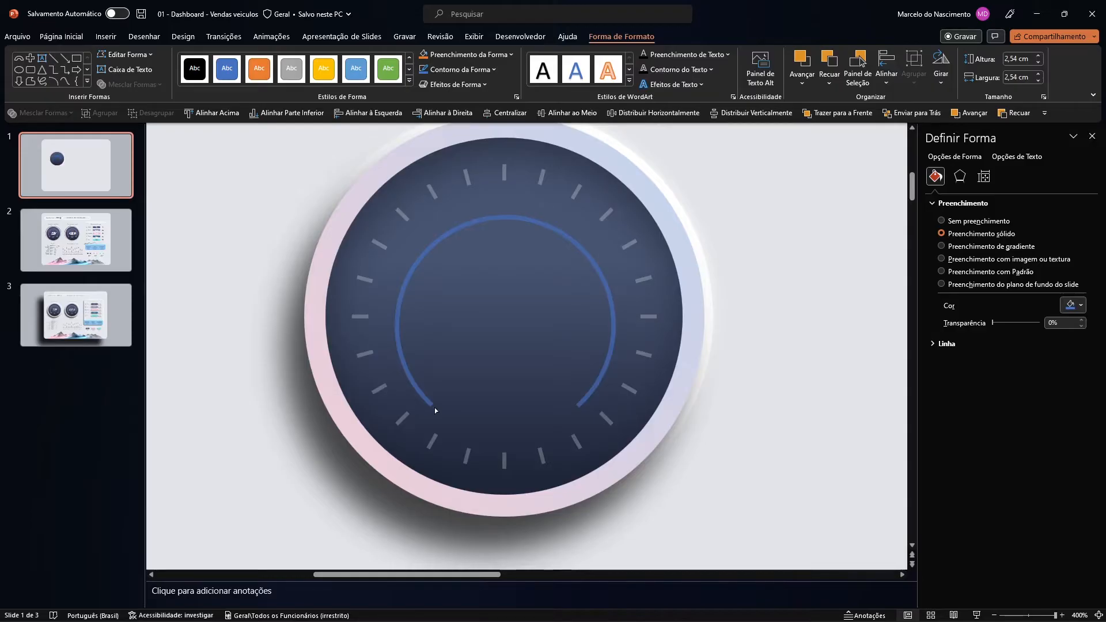
left_click_drag(436, 409, 436, 409)
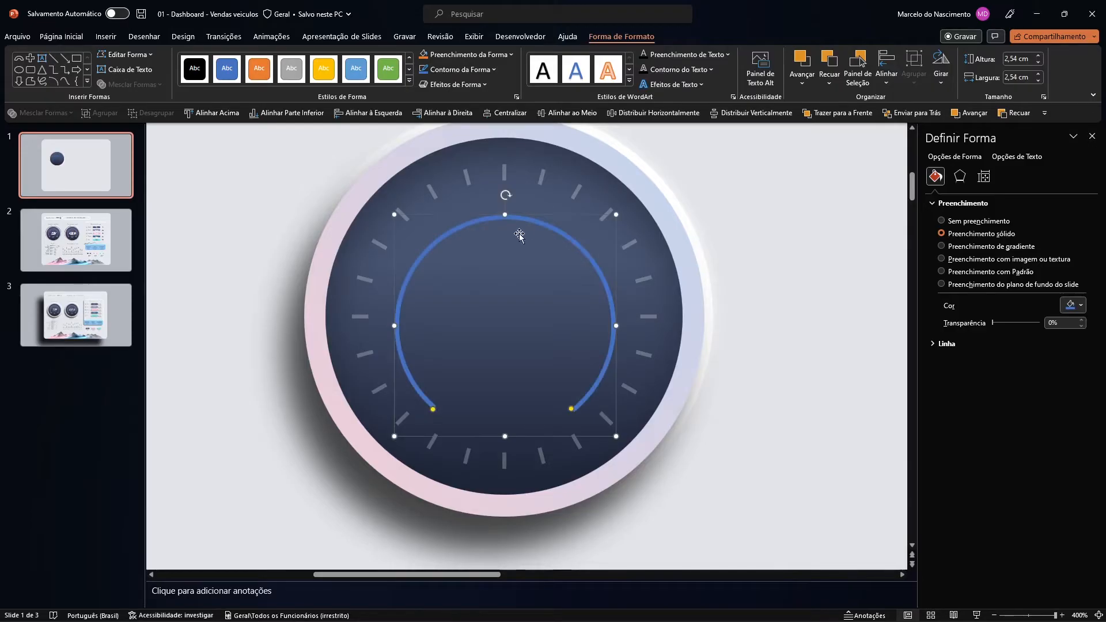
left_click(575, 142, "shift")
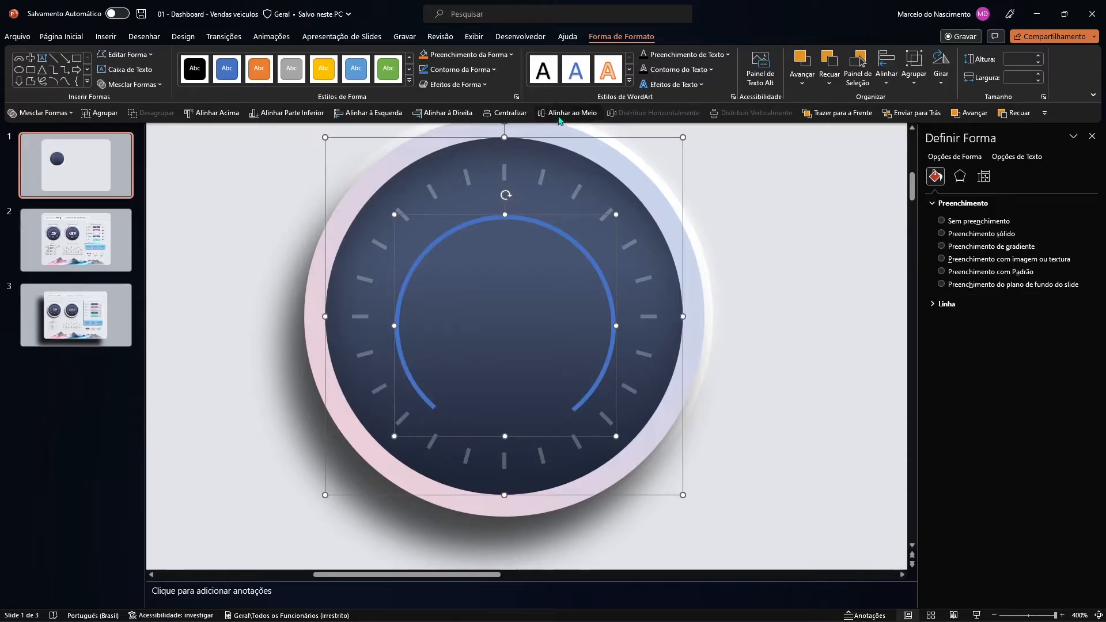
left_click(641, 317)
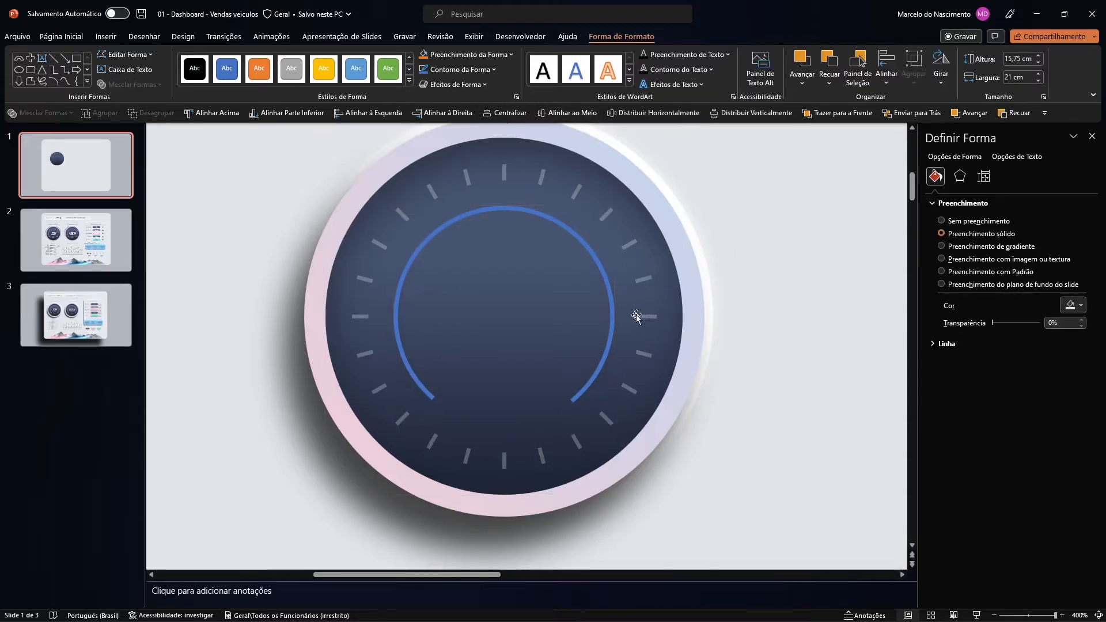
Change the thin gauge arc's solid fill to a linear gradient fill.
left_click(612, 314)
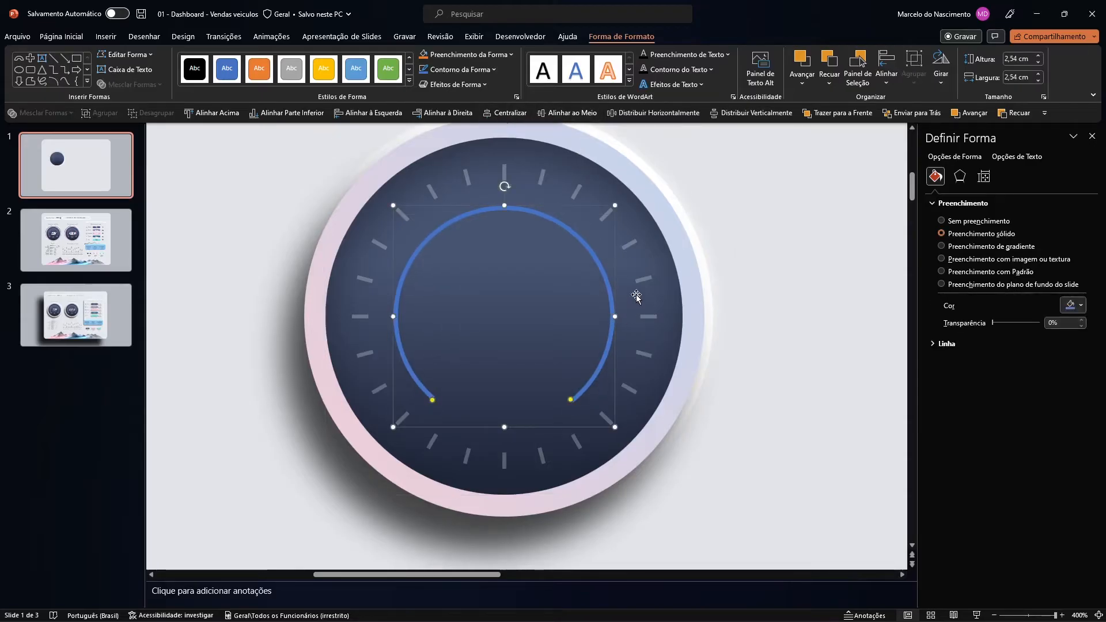
left_click(1017, 255)
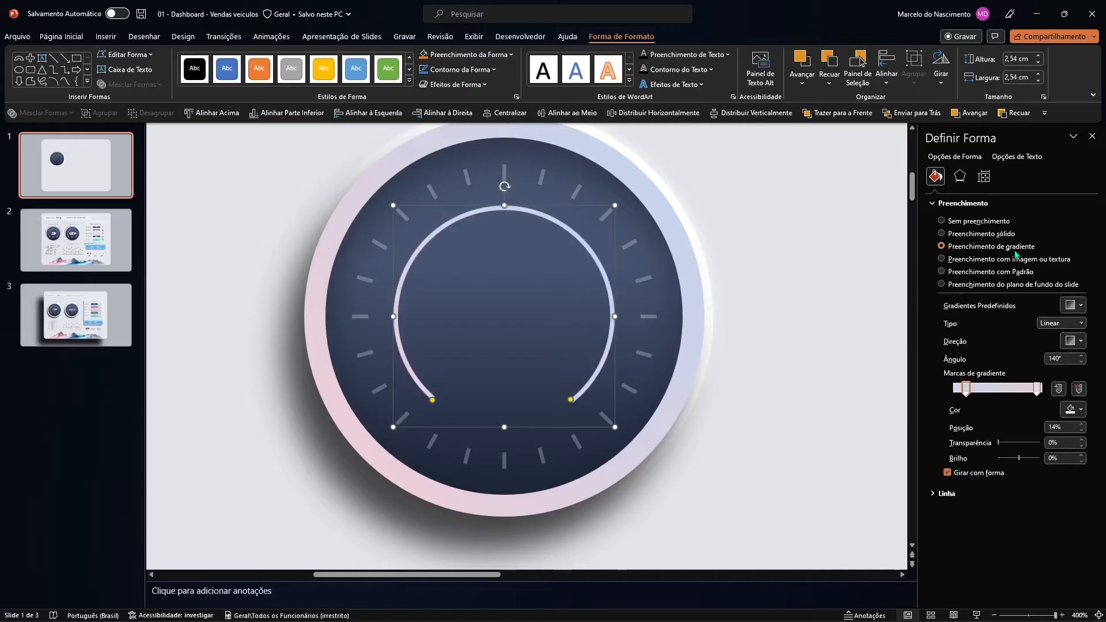
left_click(1066, 413)
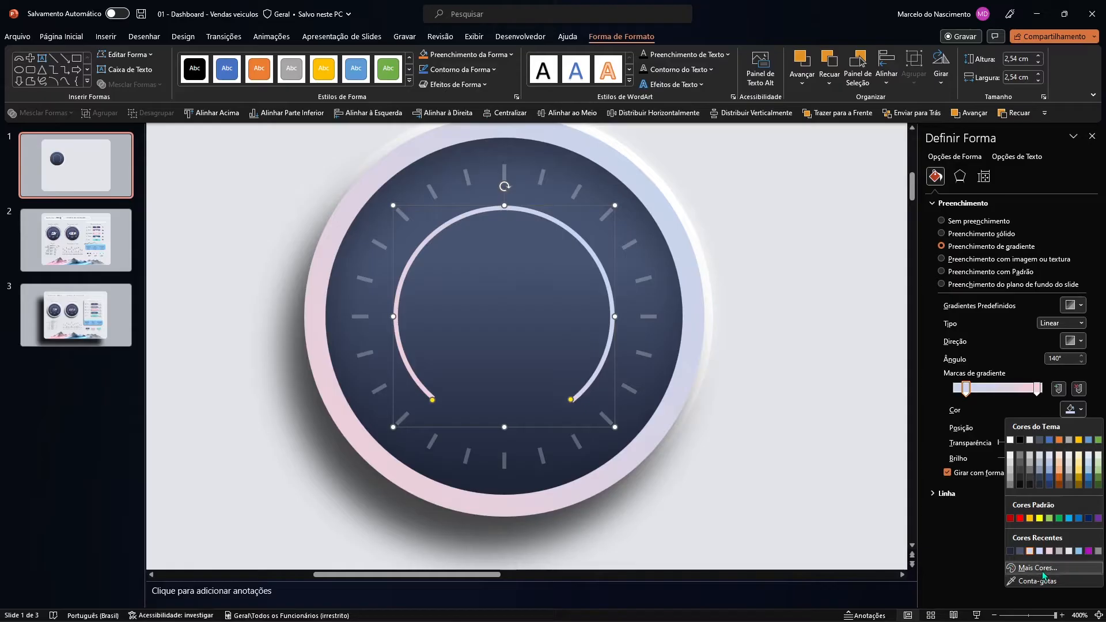
left_click(776, 198)
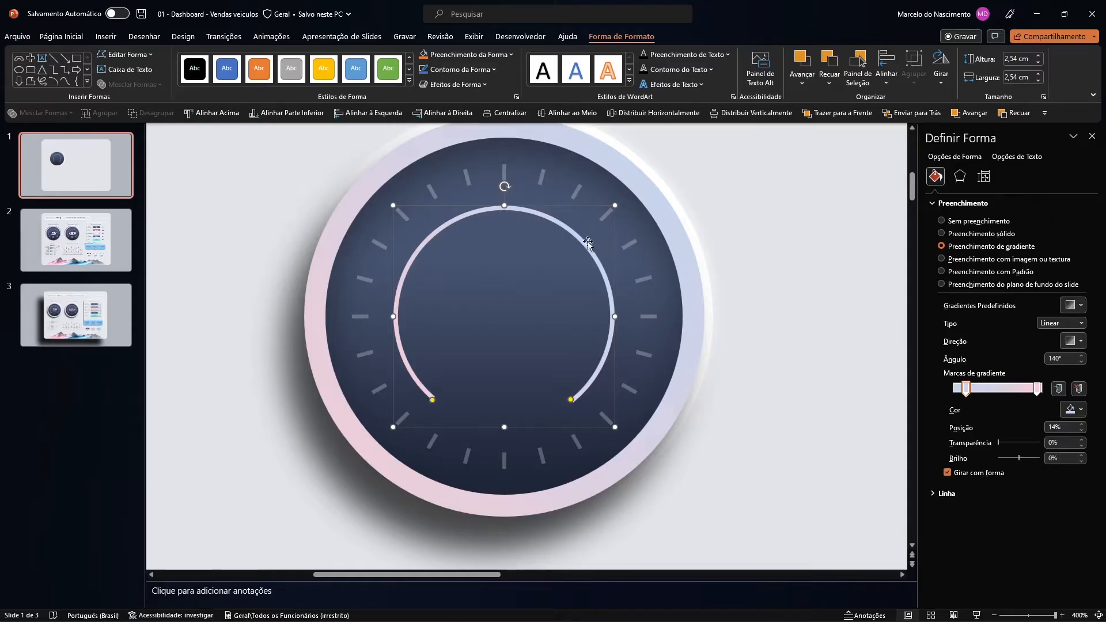
Enlarge the gauge arc to 2.8 cm high and 2.8 cm wide.
left_click(1041, 74)
left_click(1038, 55)
left_click(1038, 55)
left_click(1038, 56)
left_click(1038, 73)
left_click(683, 262)
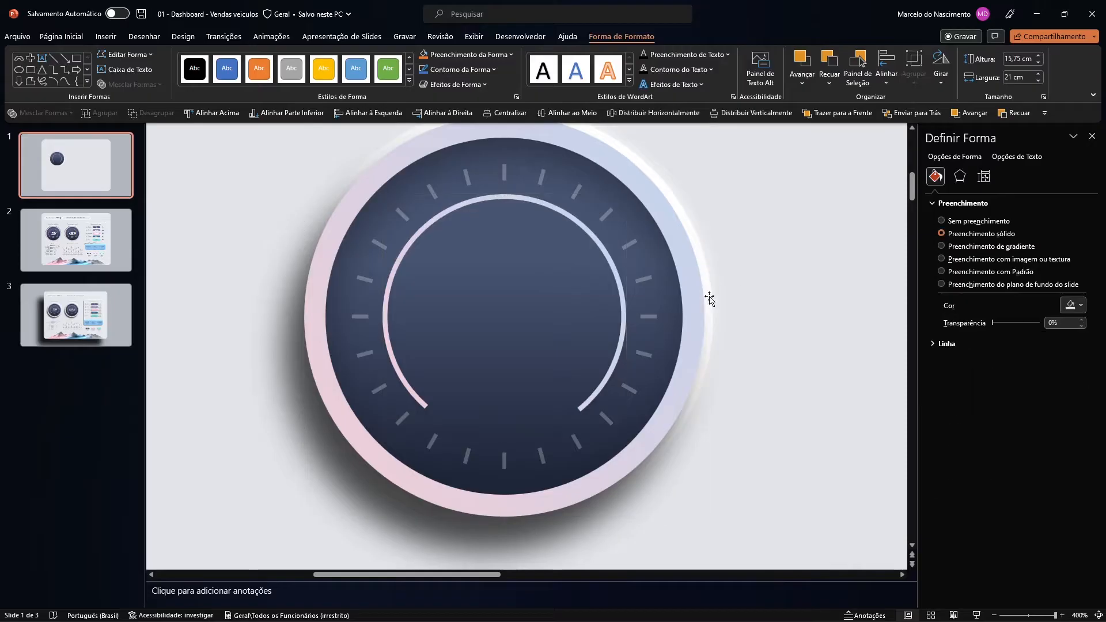
Set the arc's first gradient stop, at 14%, to a pink with RGB 192, 130, 180.
left_click(612, 371)
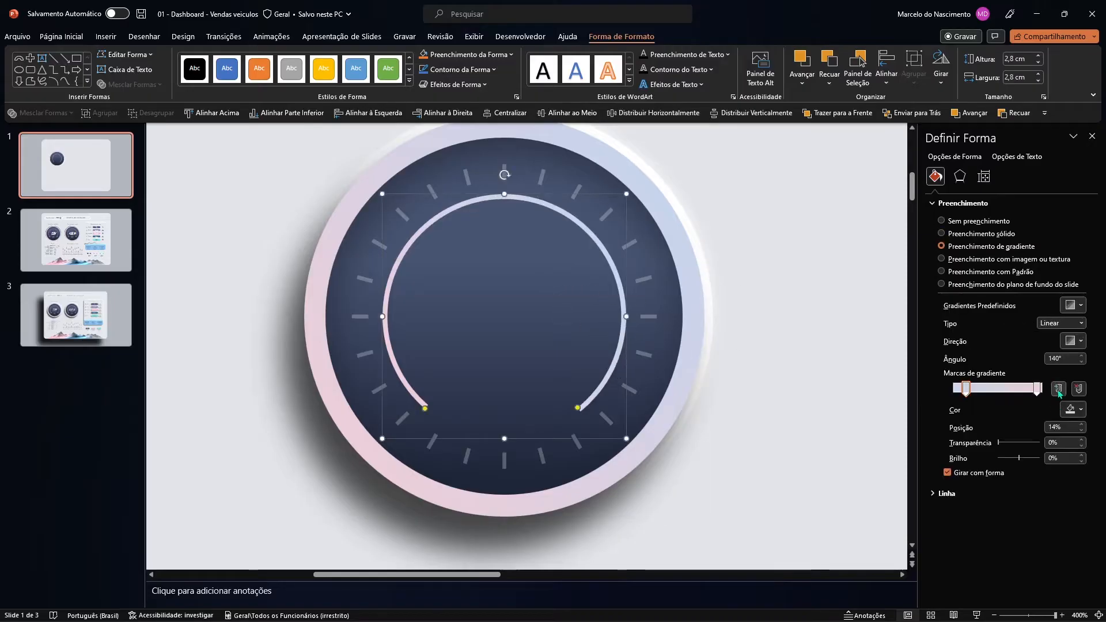
left_click(1072, 409)
left_click(1034, 568)
left_click_drag(737, 336, 713, 340)
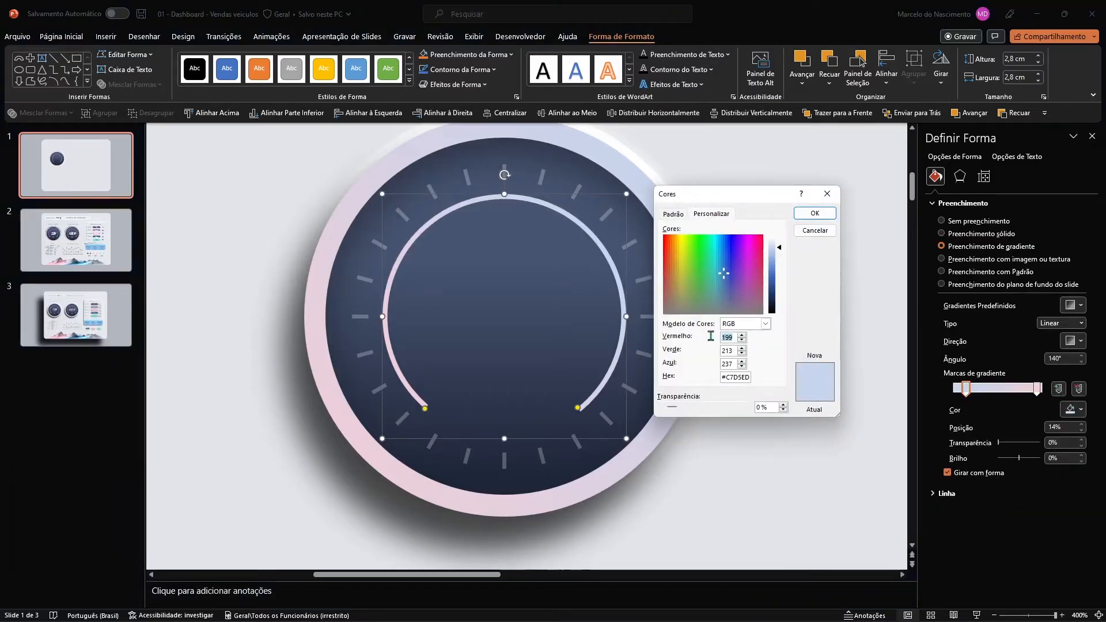
type("192")
key("Tab")
type("130")
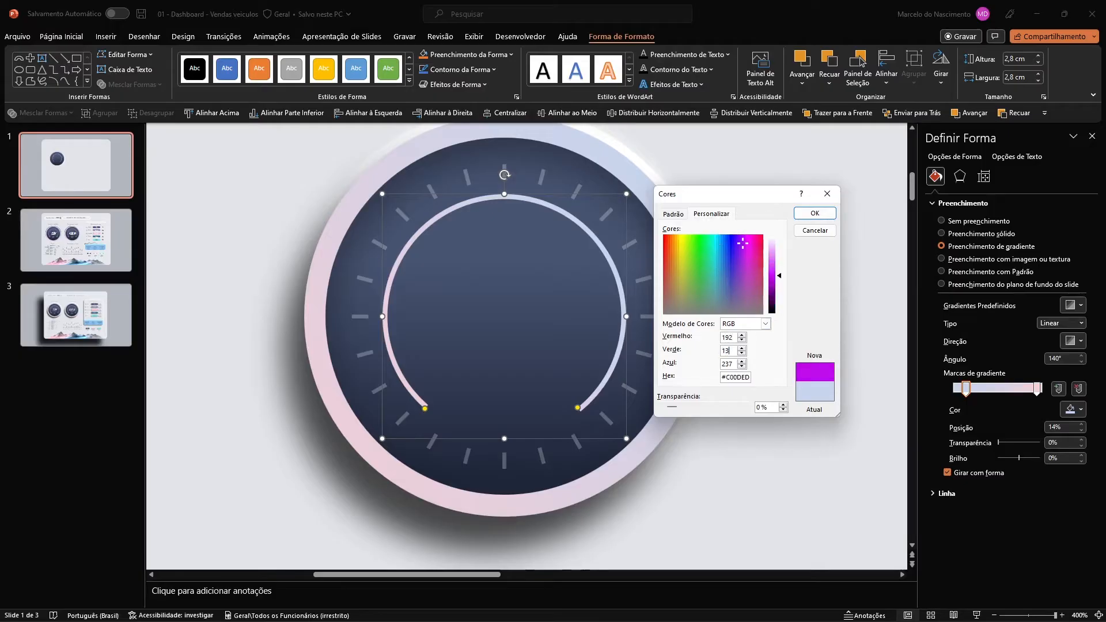
type("180")
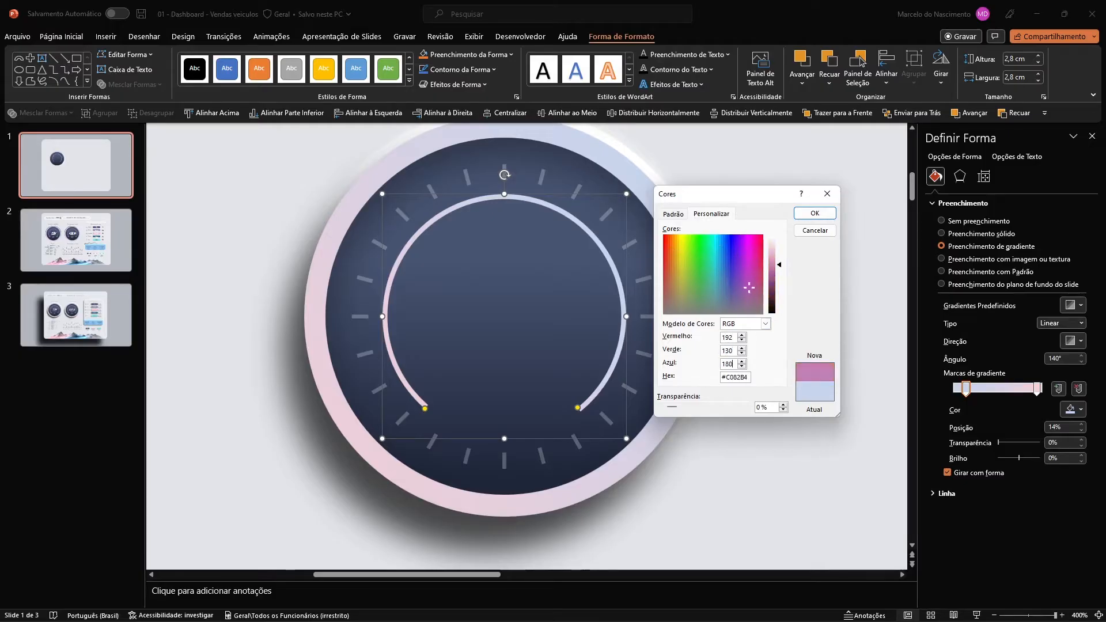
key("Return")
Set the arc's last gradient stop, at 95%, to a blue with RGB 89, 140, 203.
left_click(1037, 388)
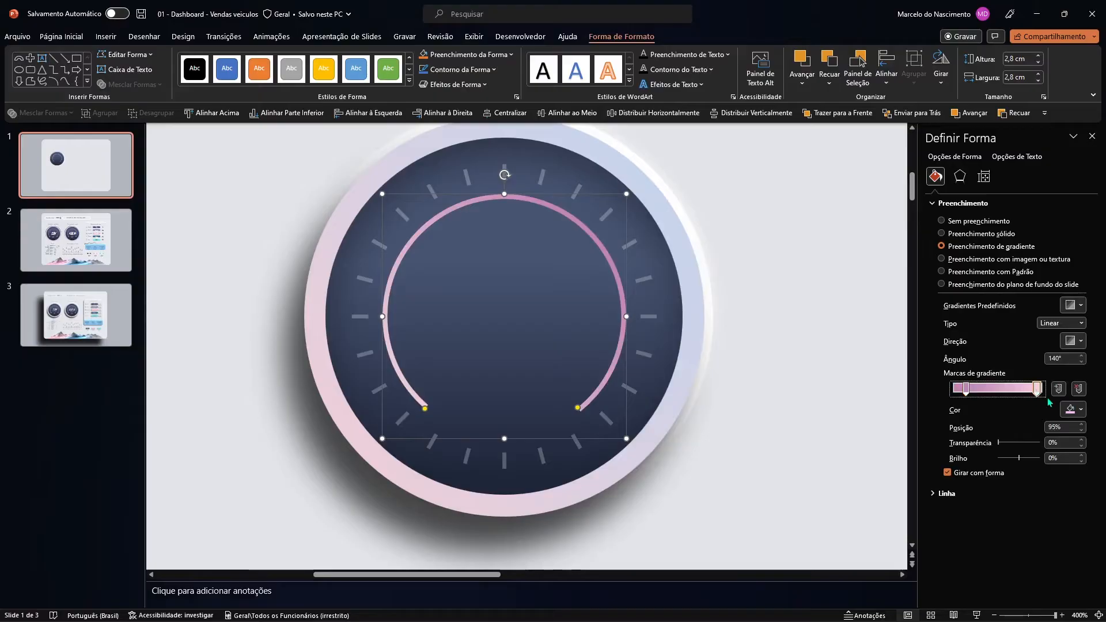
left_click(1073, 410)
left_click(1037, 568)
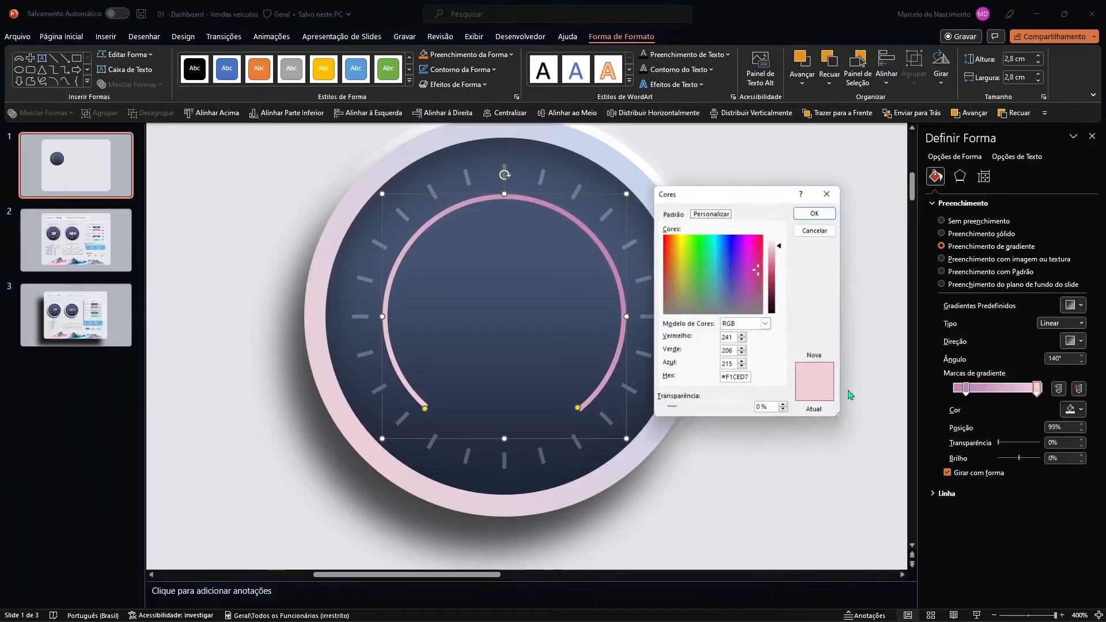
double_click(727, 338)
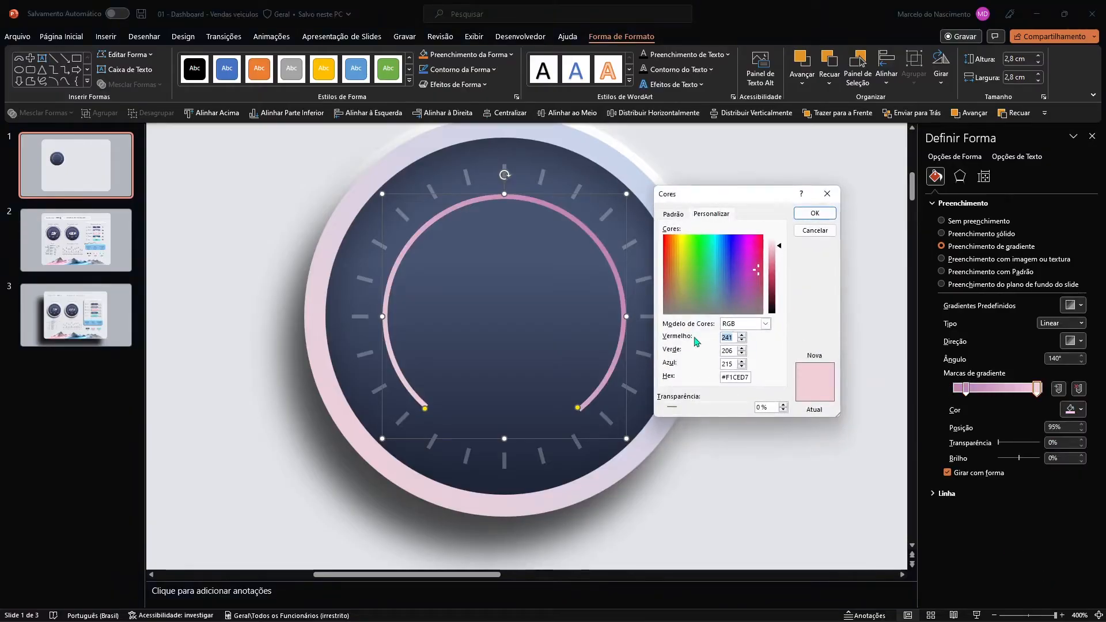
type("89")
key("Tab")
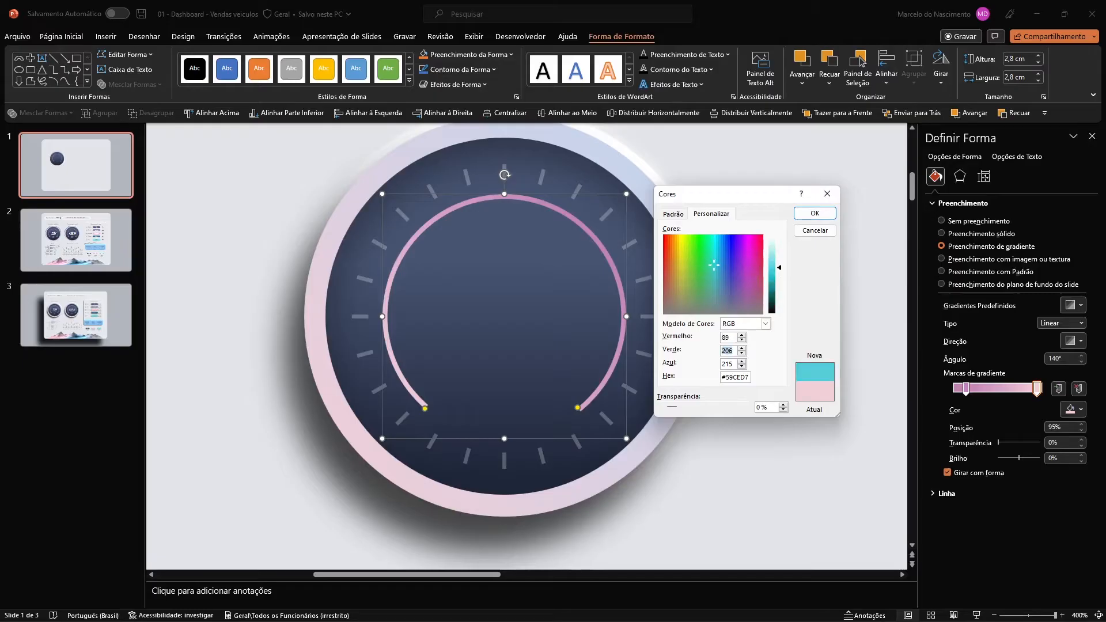
type("140")
key("Tab")
type("215")
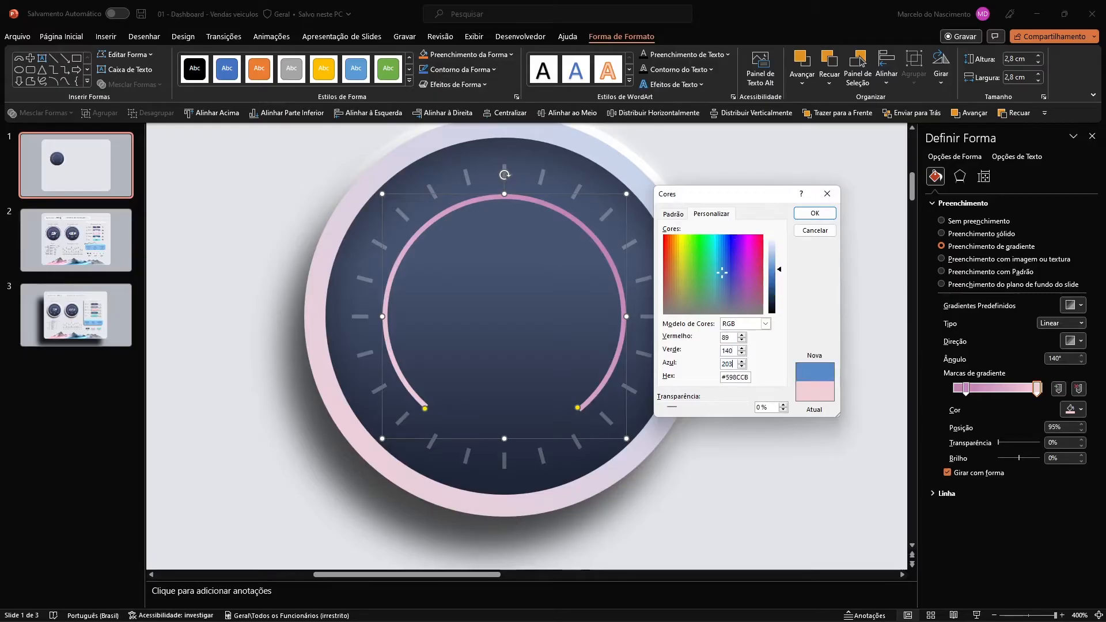
left_click(814, 213)
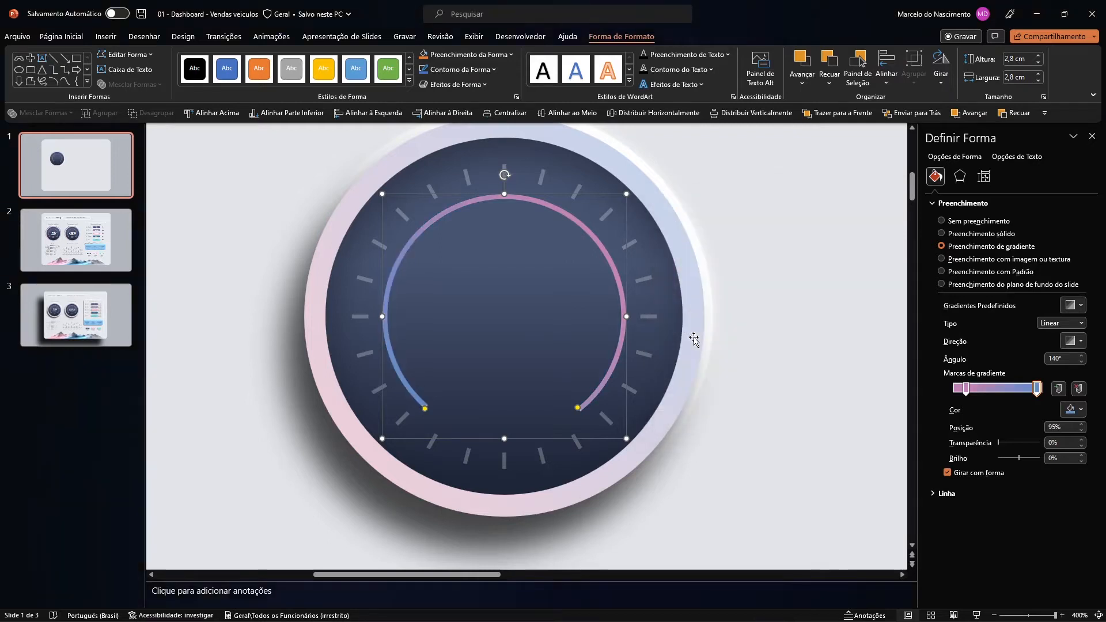
Set the arc's gradient angle to 0° and lengthen the arc slightly at its lower-left end.
left_click(1062, 359)
type("0")
key("Return")
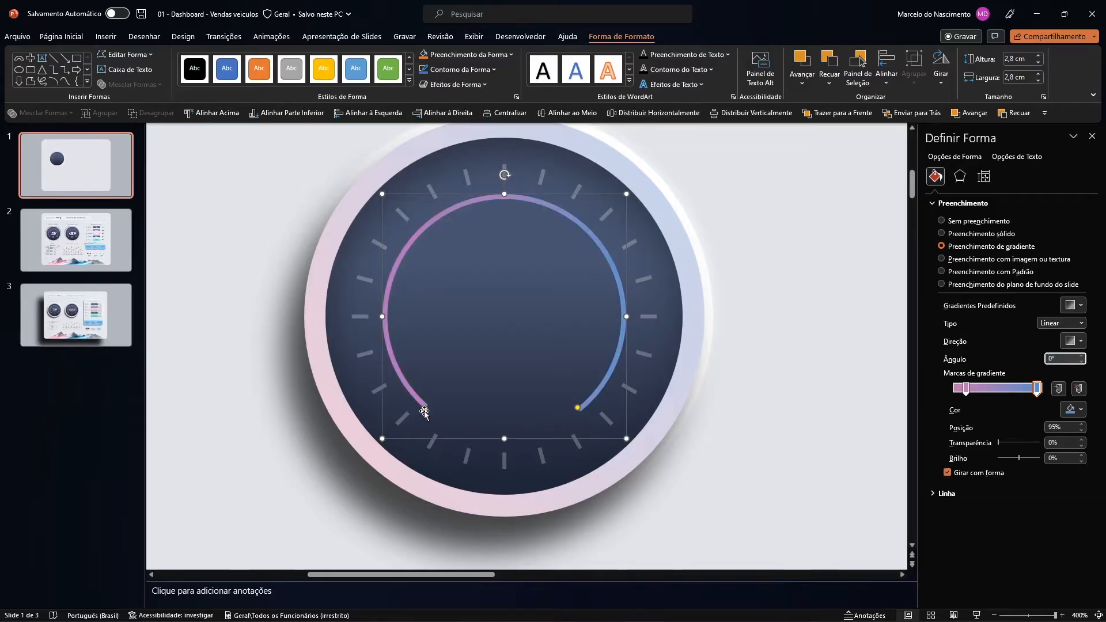
scroll(441, 411, "down", 5)
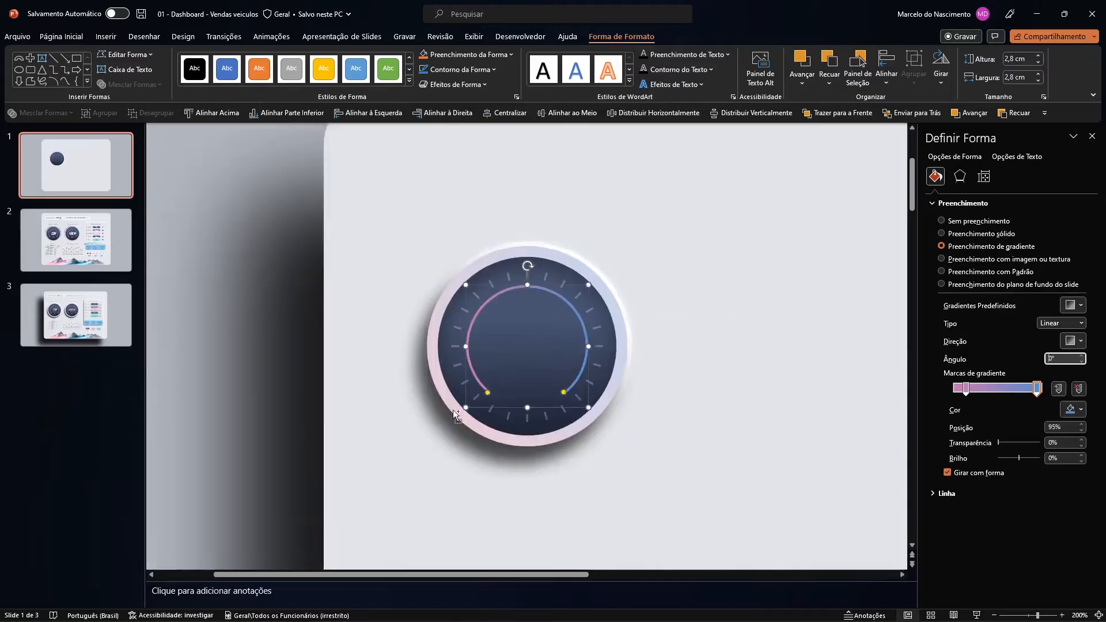
scroll(444, 410, "up", 5)
left_click_drag(449, 442, 453, 443)
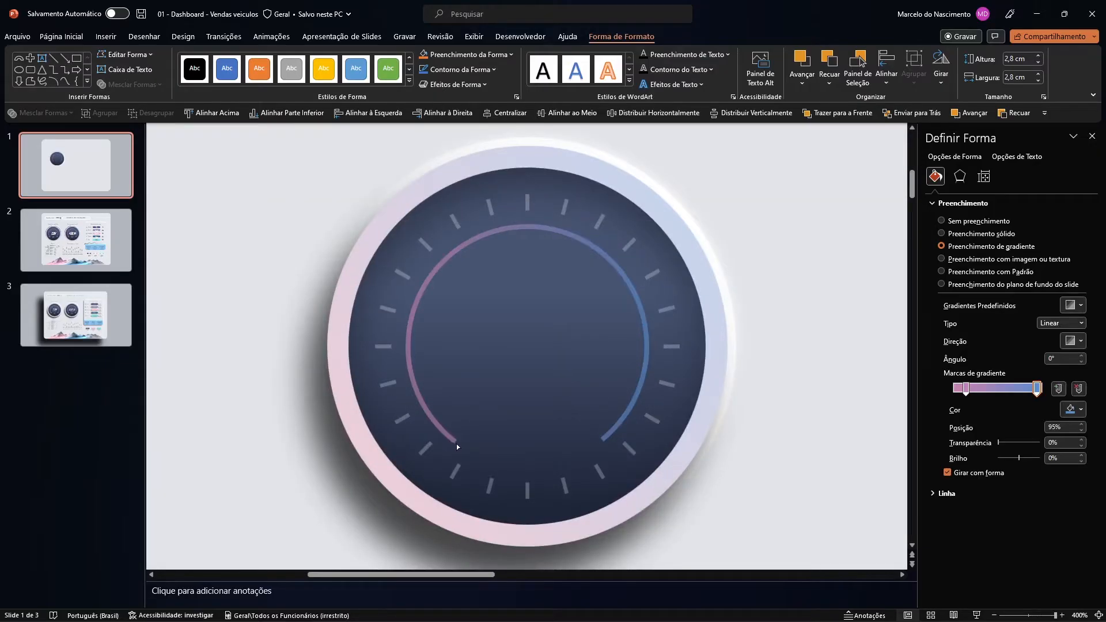
left_click_drag(460, 448, 459, 447)
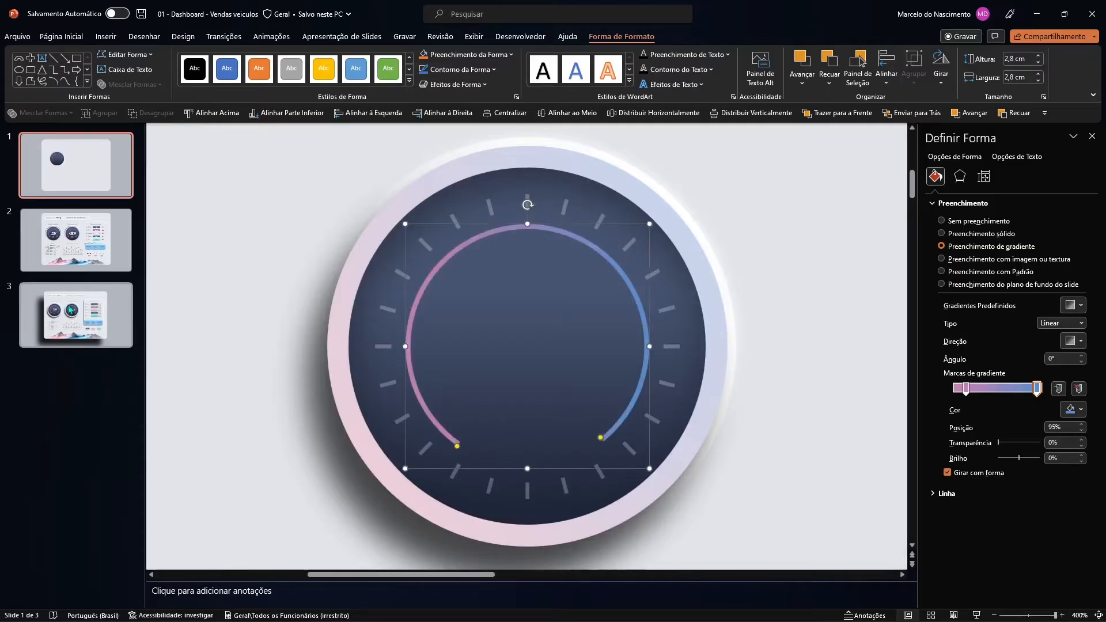
Check the finished gauge on slide 2, then draw a rectangle about 0.54 × 0.21 cm without an outline inside the slide 1 gauge.
left_click(61, 323)
left_click(68, 252)
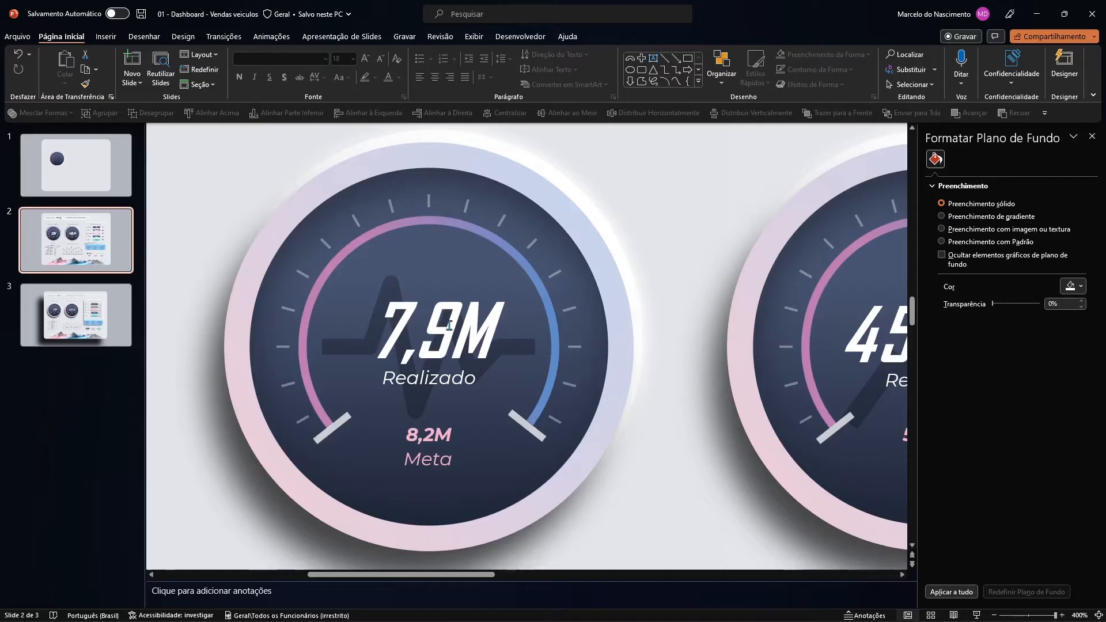
left_click(132, 174)
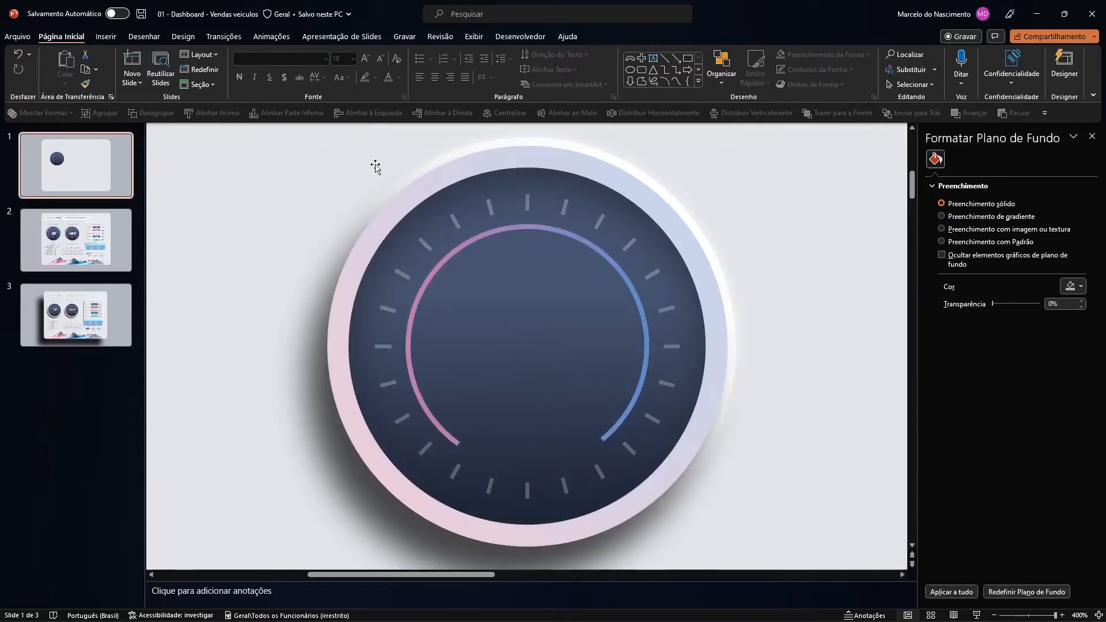
left_click(106, 37)
left_click(244, 66)
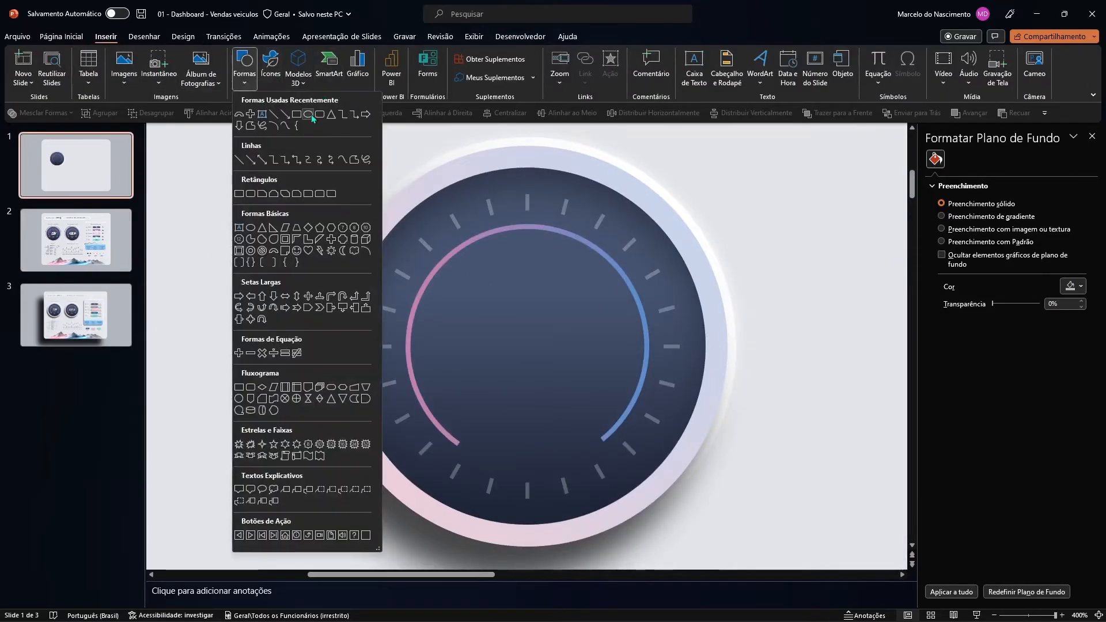
left_click(297, 114)
left_click_drag(480, 388, 525, 405)
left_click(947, 344)
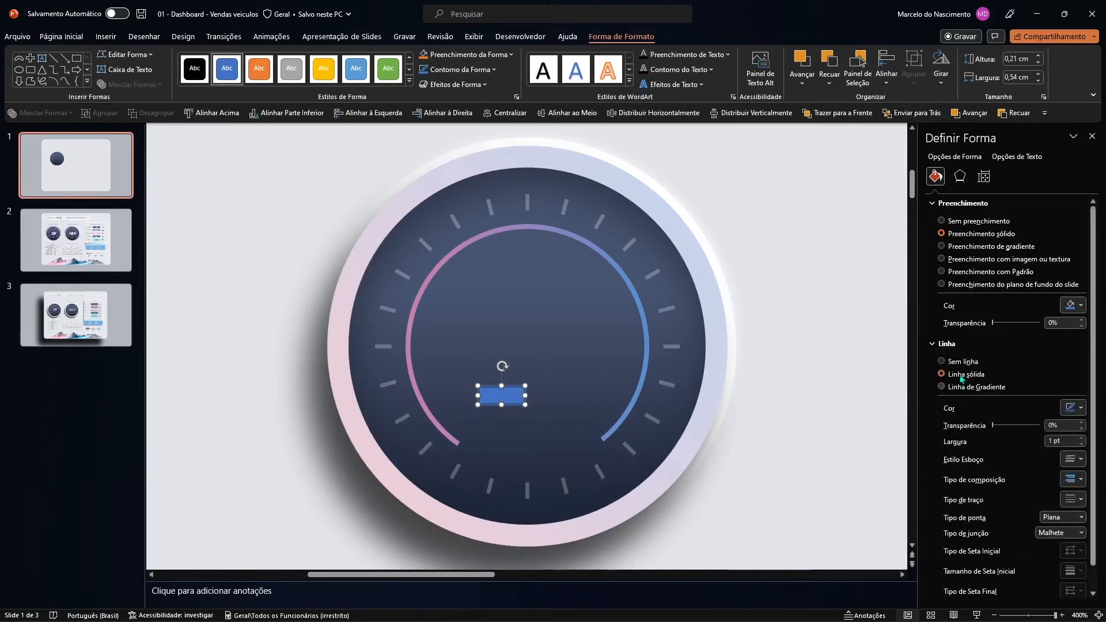
left_click(964, 362)
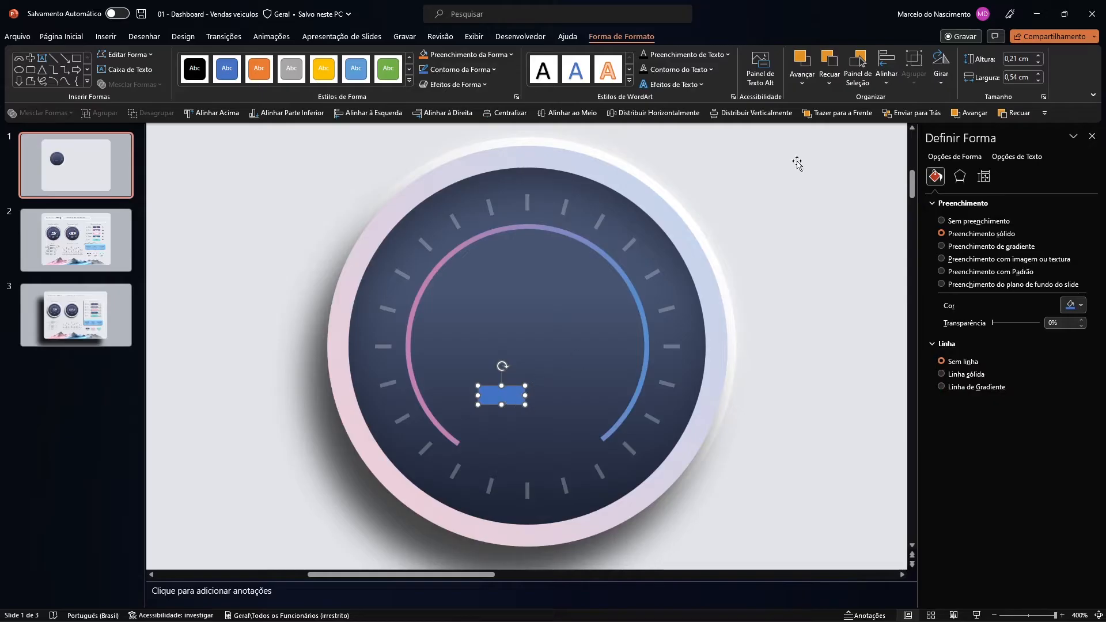
Resize the small rectangle to a height of 0.08 cm and a width of 0.5 cm.
left_click(1018, 59)
type("0,08")
key("Tab")
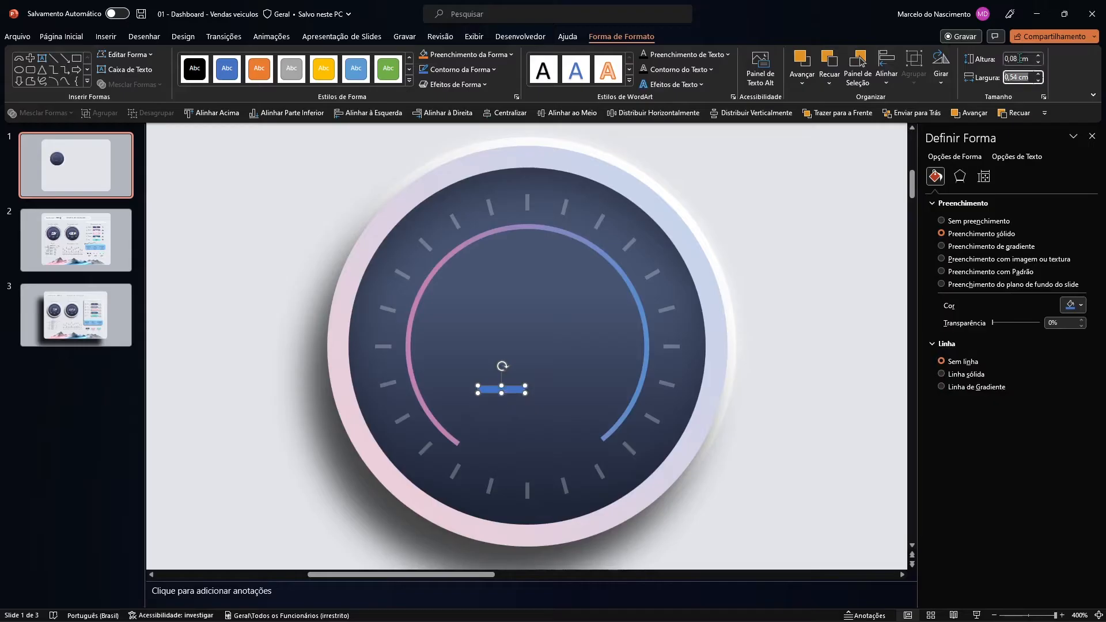
type("0,")
key("Return")
type("0,")
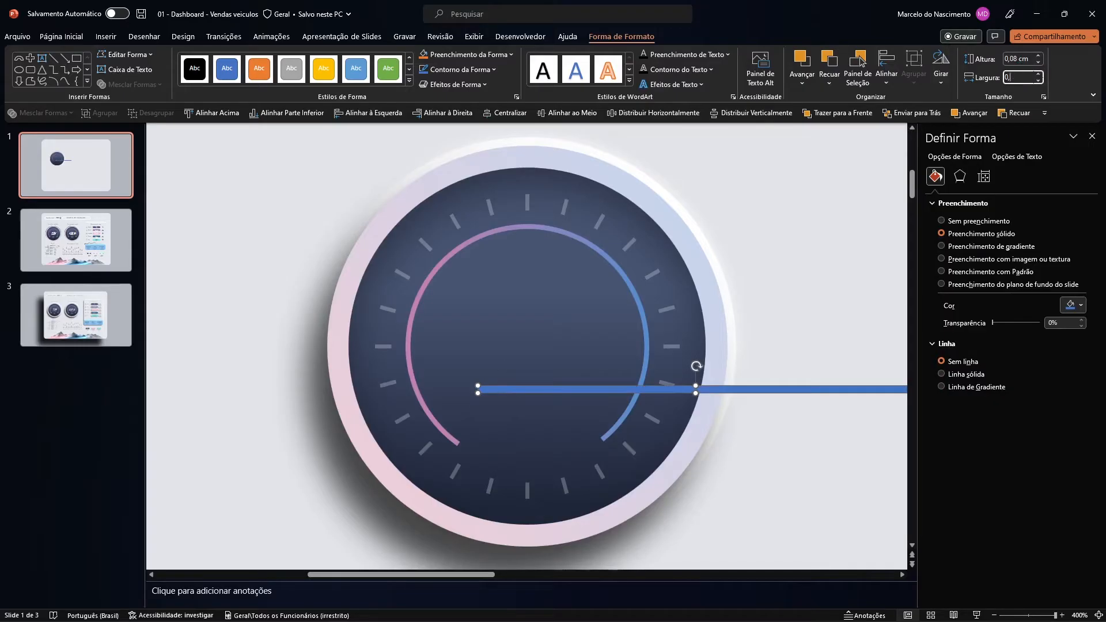
type("5")
key("Return")
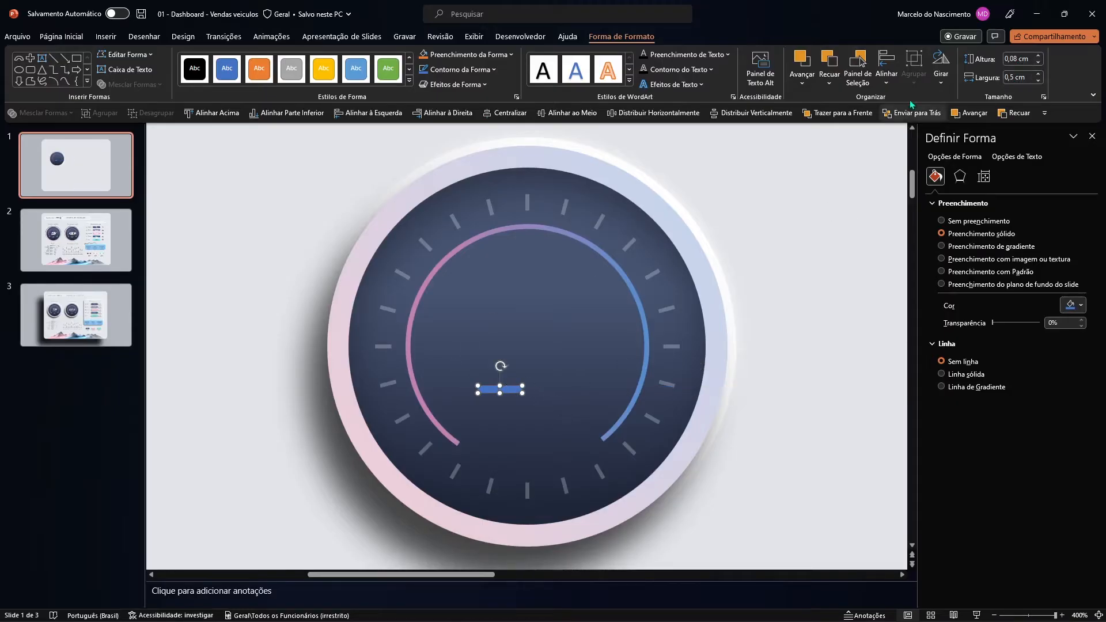
Rotate the thin blue bar to 142°.
left_click(939, 81)
left_click(982, 166)
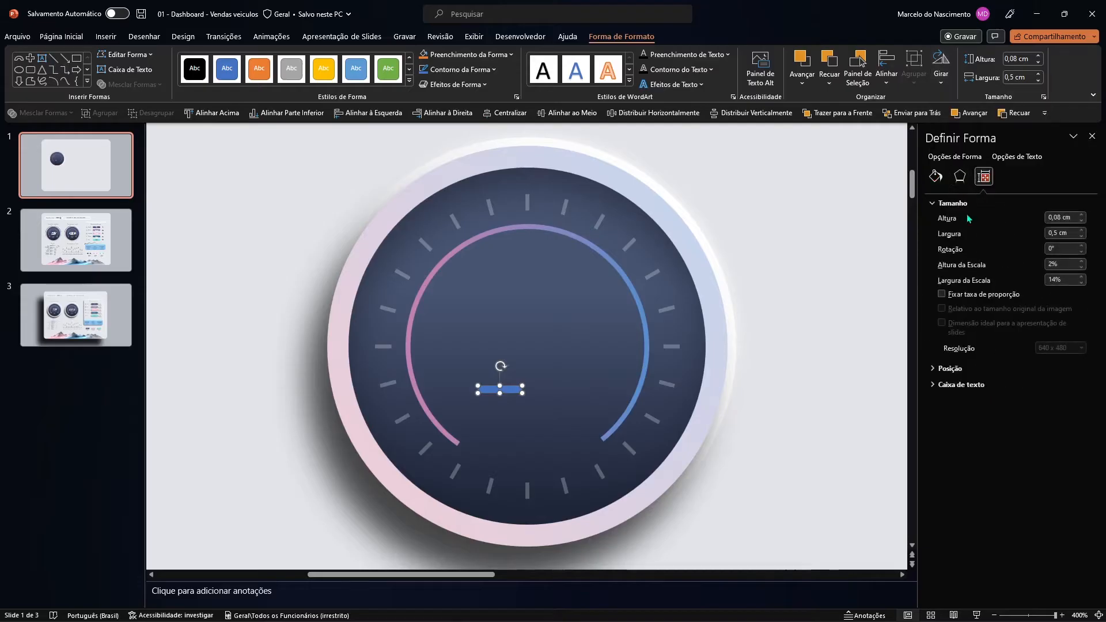
left_click(1057, 248)
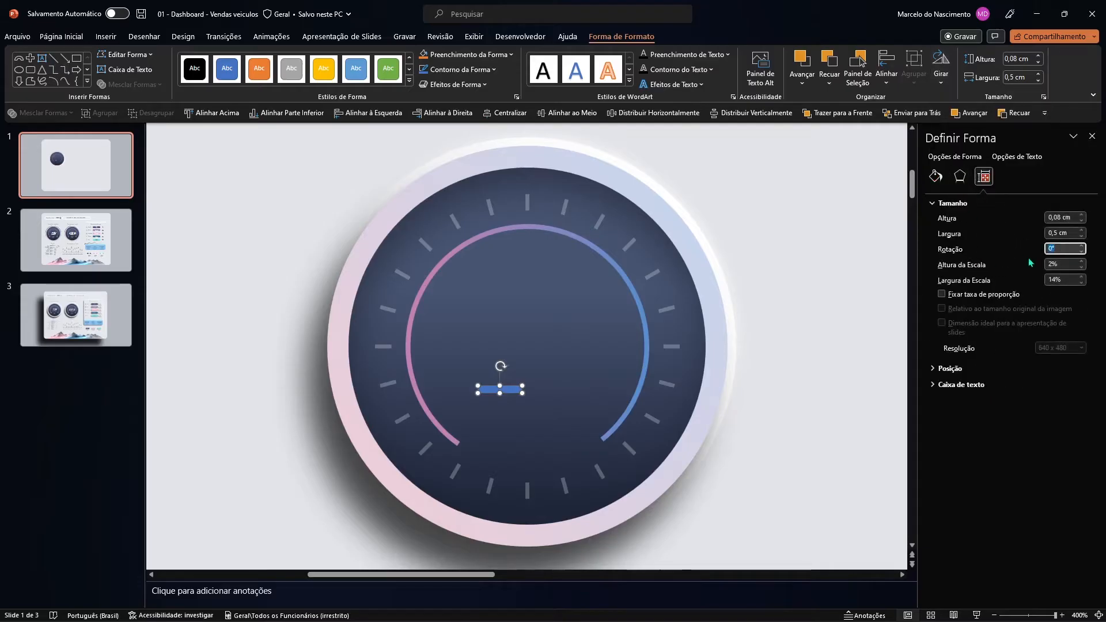
key("Return")
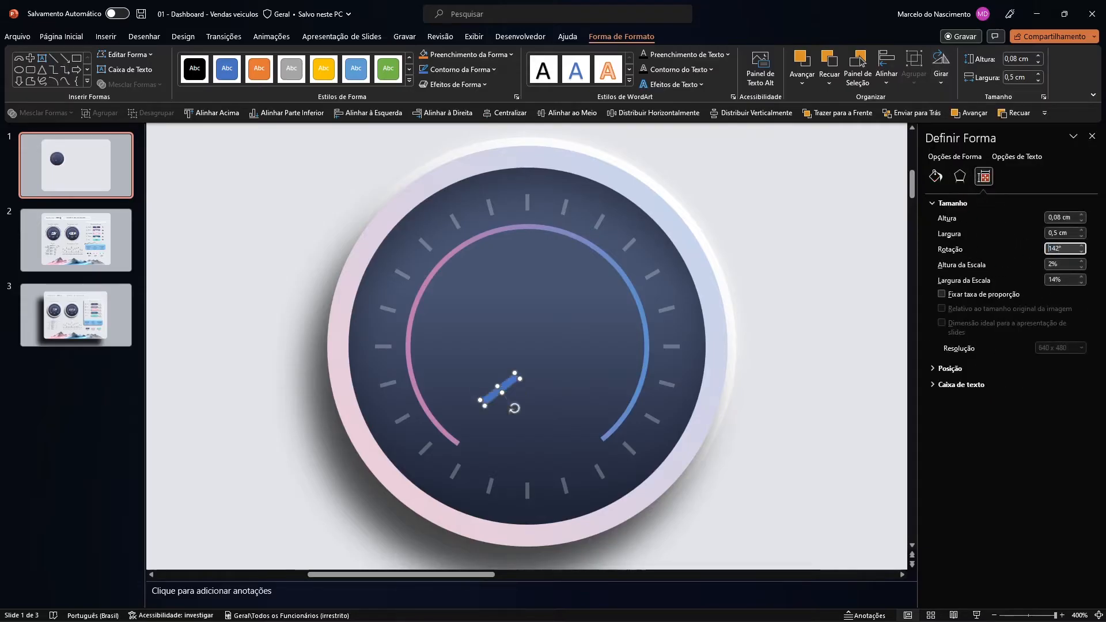
left_click_drag(509, 384, 472, 437)
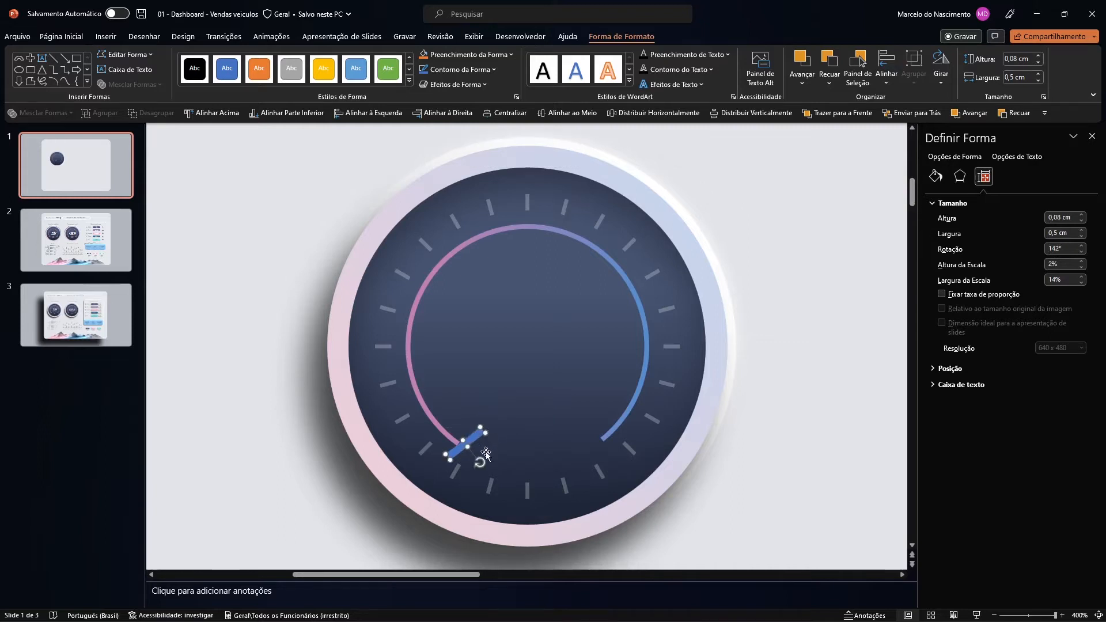
key("ctrl+z")
key("ctrl+z")
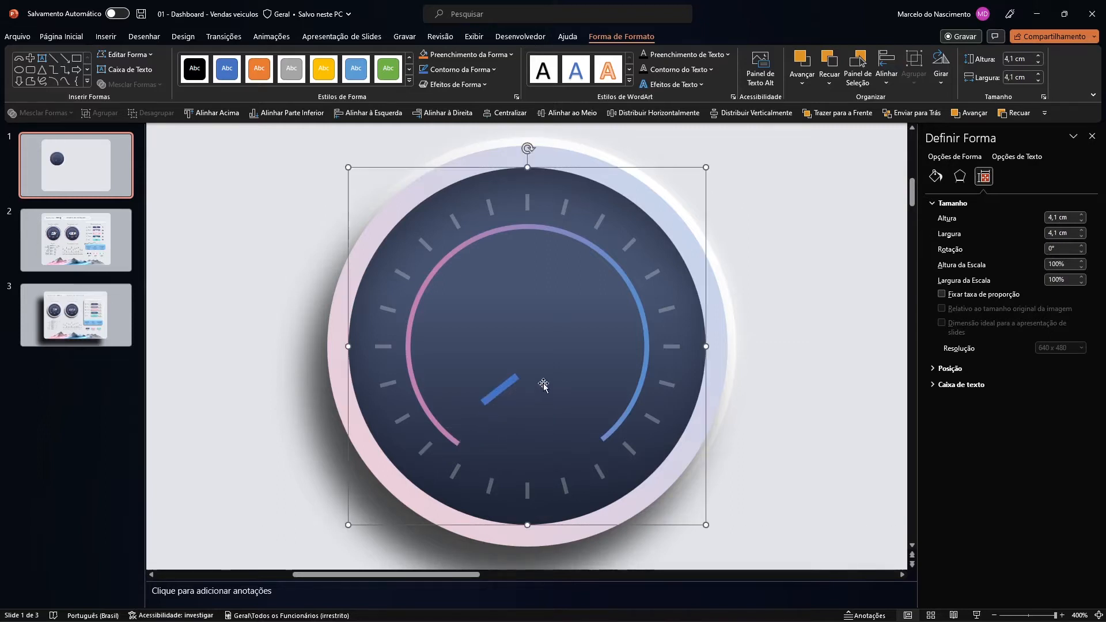
Place the rotated bar across the lower-left part of the arc and shorten the arc's end to meet it.
scroll(537, 390, "down", 10)
left_click_drag(518, 464, 476, 340)
scroll(476, 340, "up", 10)
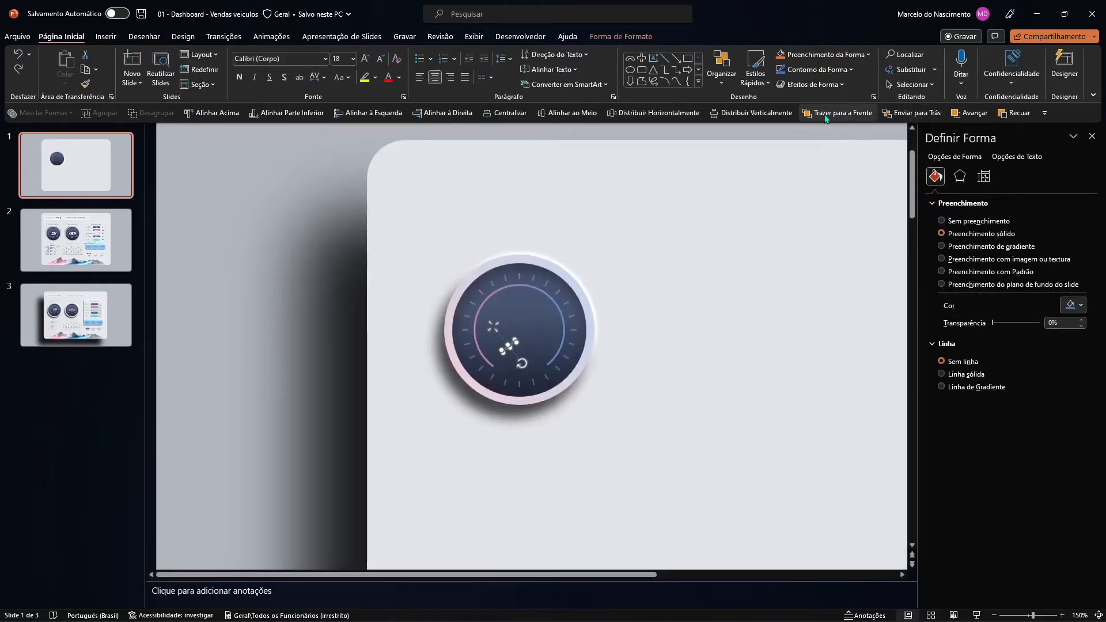
scroll(538, 353, "up", 5)
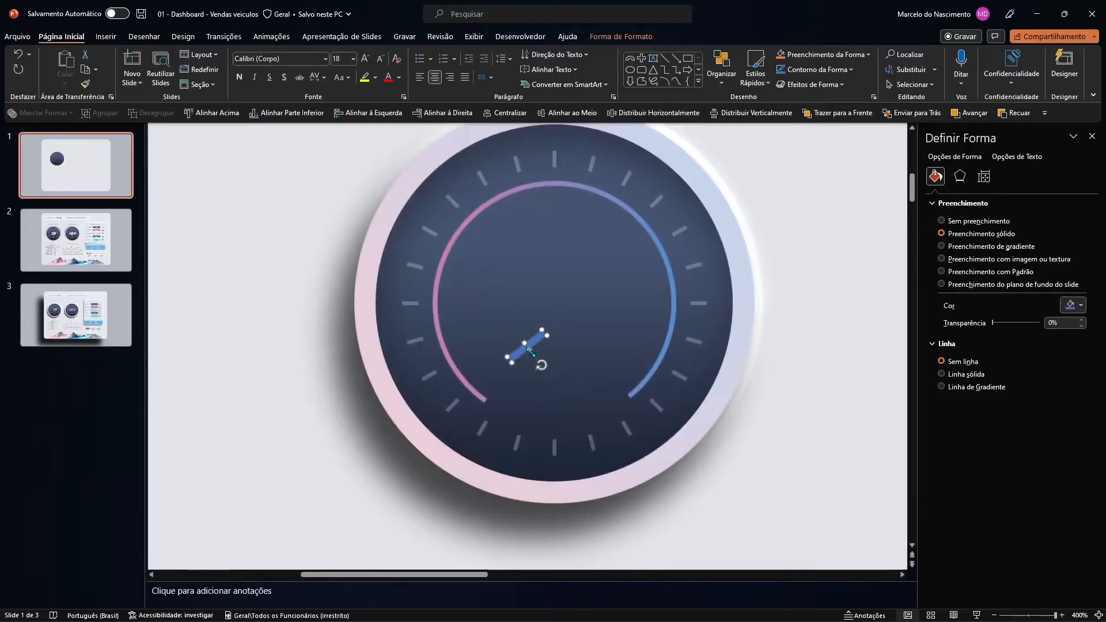
left_click_drag(524, 347, 463, 383)
left_click(479, 399)
left_click_drag(485, 403, 465, 383)
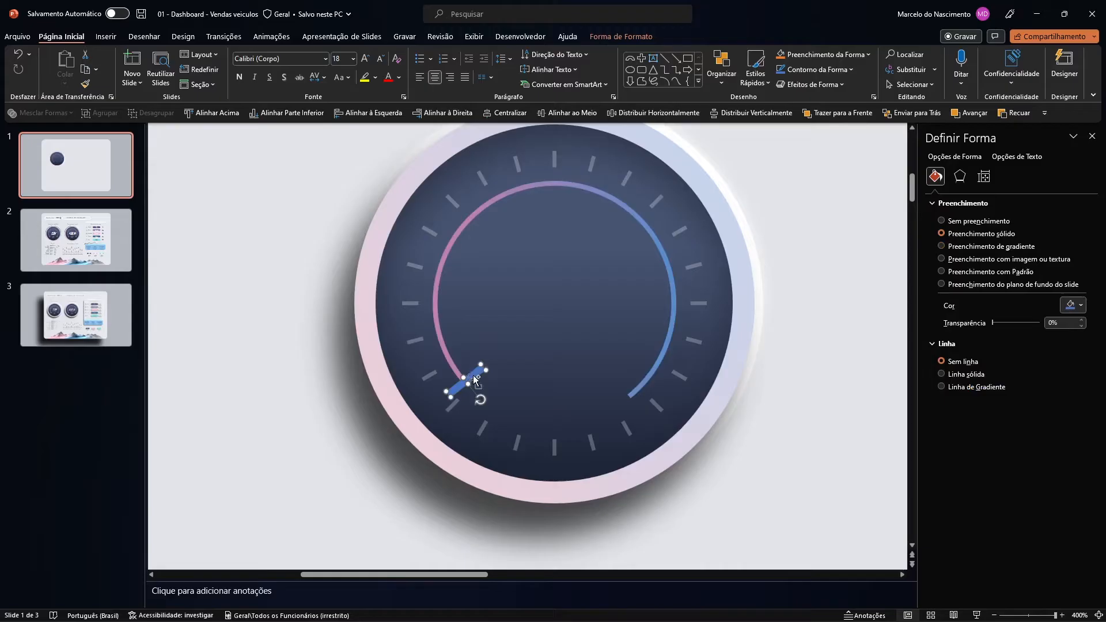
Fill the slanted bar at the arc's lower-left end with white at 35% transparency.
left_click(474, 378)
left_click(1073, 306)
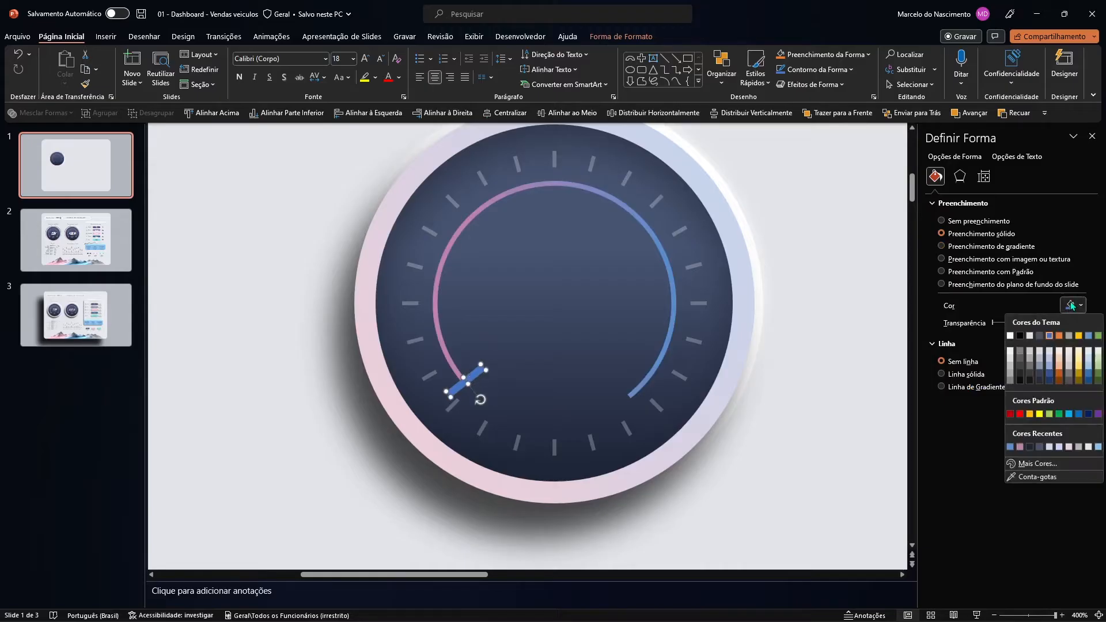
left_click(1012, 336)
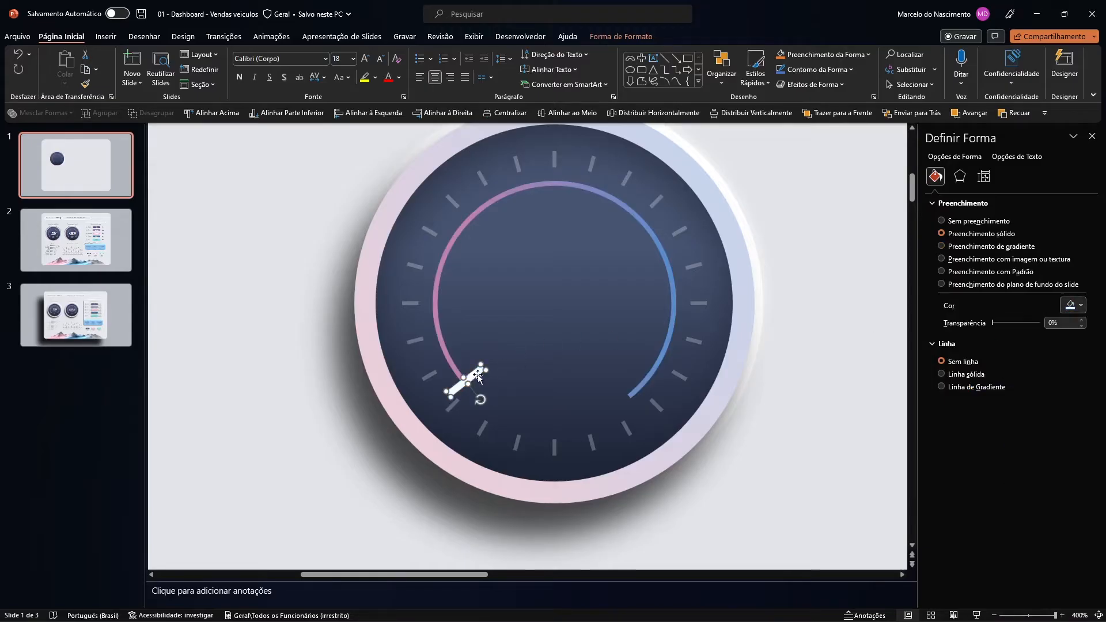
left_click(1059, 322)
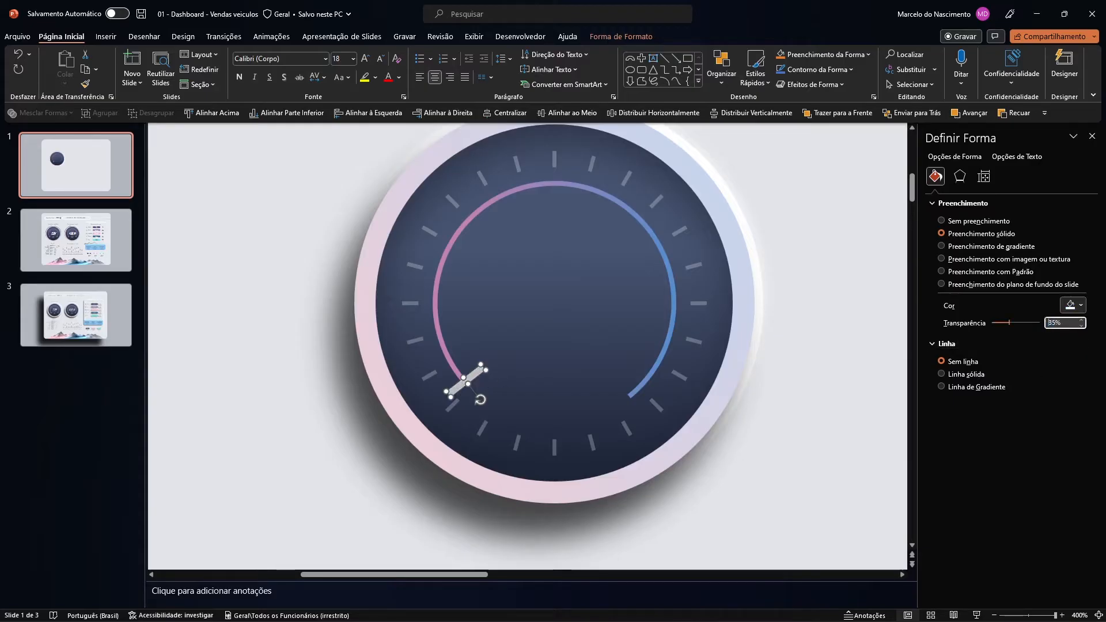
Duplicate the slanted bar, flip the copy horizontally and place it across the arc's lower-right end.
left_click_drag(474, 378, 553, 392)
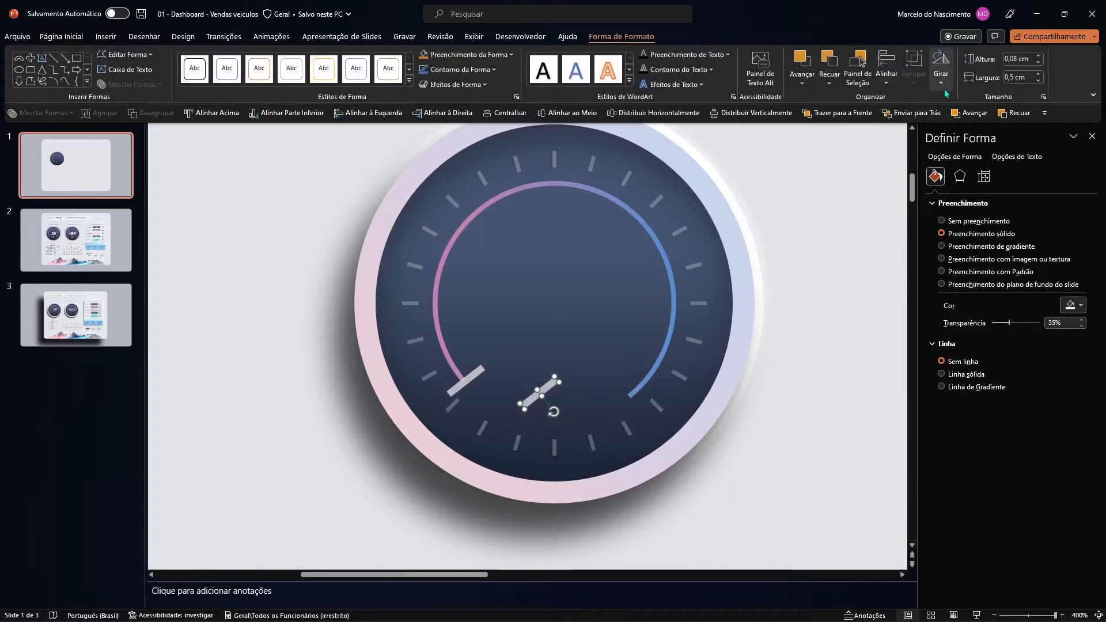
left_click(941, 66)
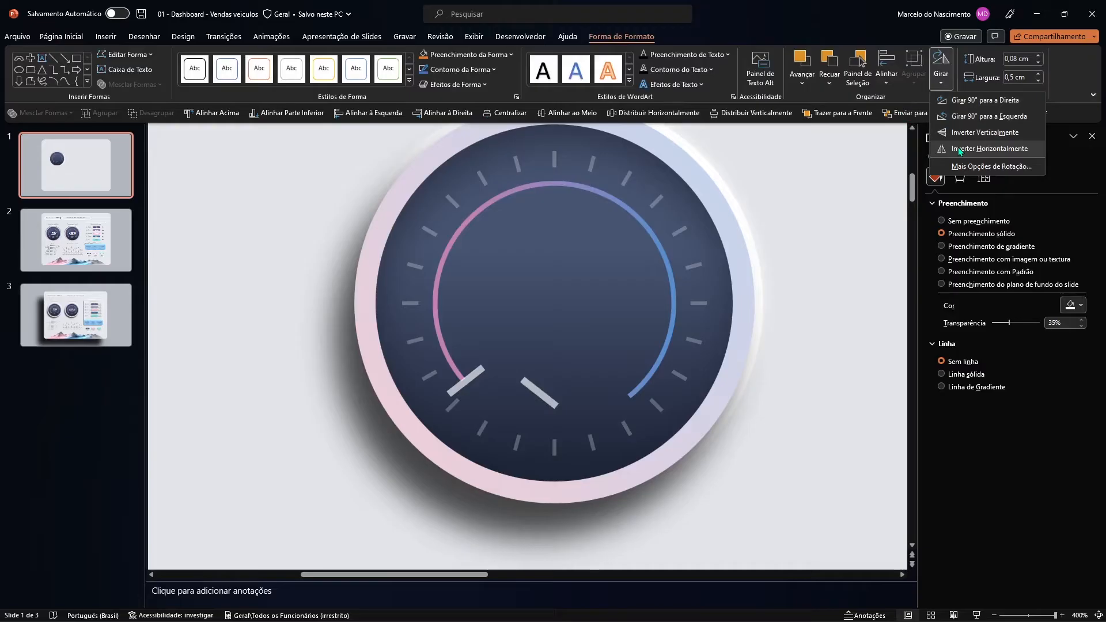
left_click(967, 150)
left_click_drag(549, 403, 653, 392)
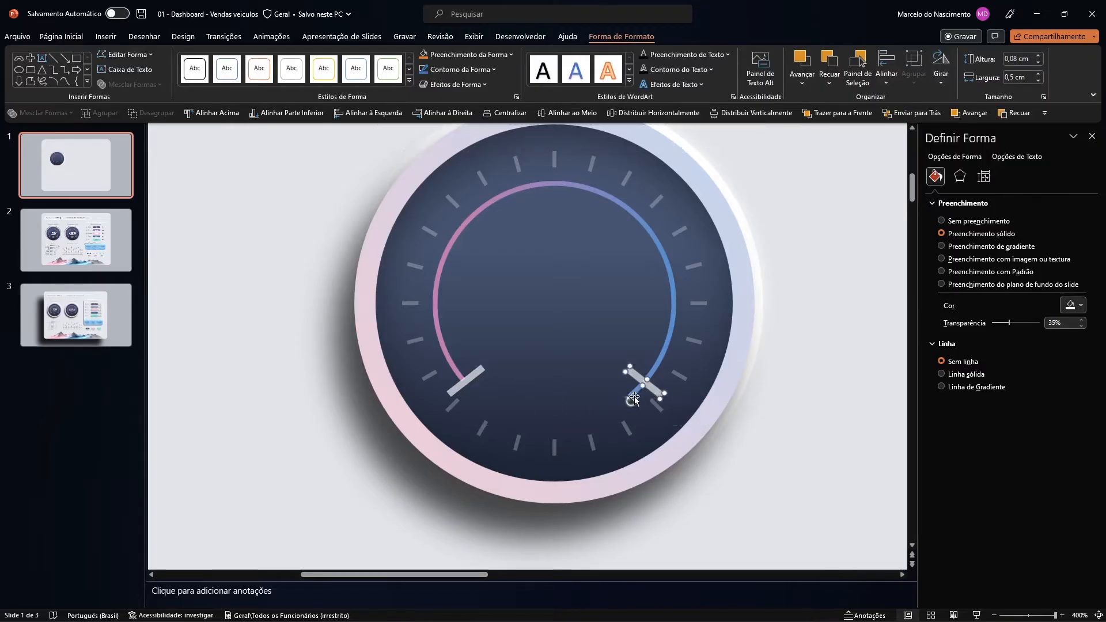
Shorten the arc's blue end so it stops at the lower-right bar.
left_click(629, 397)
key("Escape")
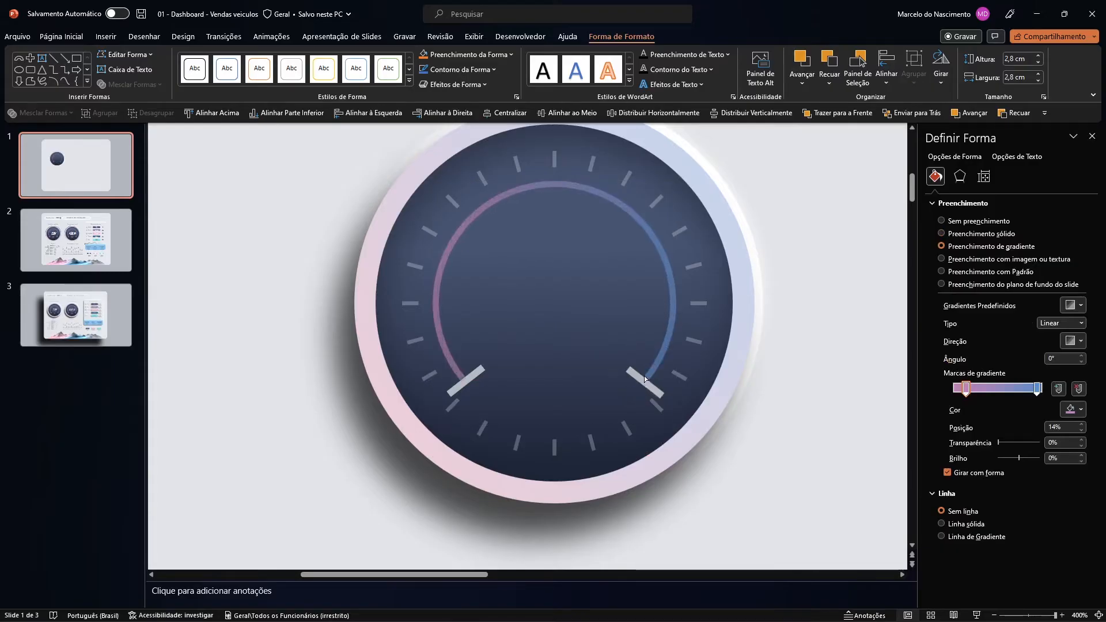
left_click(645, 380)
key("Escape")
scroll(576, 403, "down", 5)
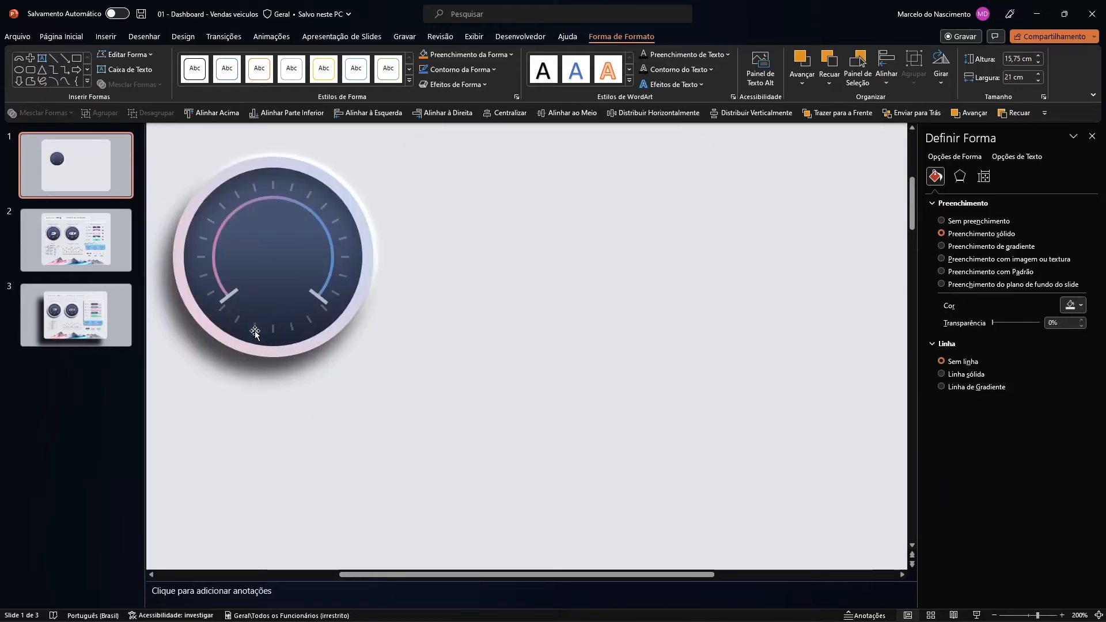
Check the gauge on slide 2, then draw a diamond about 3.82 × 2.99 cm without an outline over the slide 1 gauge's lower part.
left_click(95, 323)
left_click(110, 260)
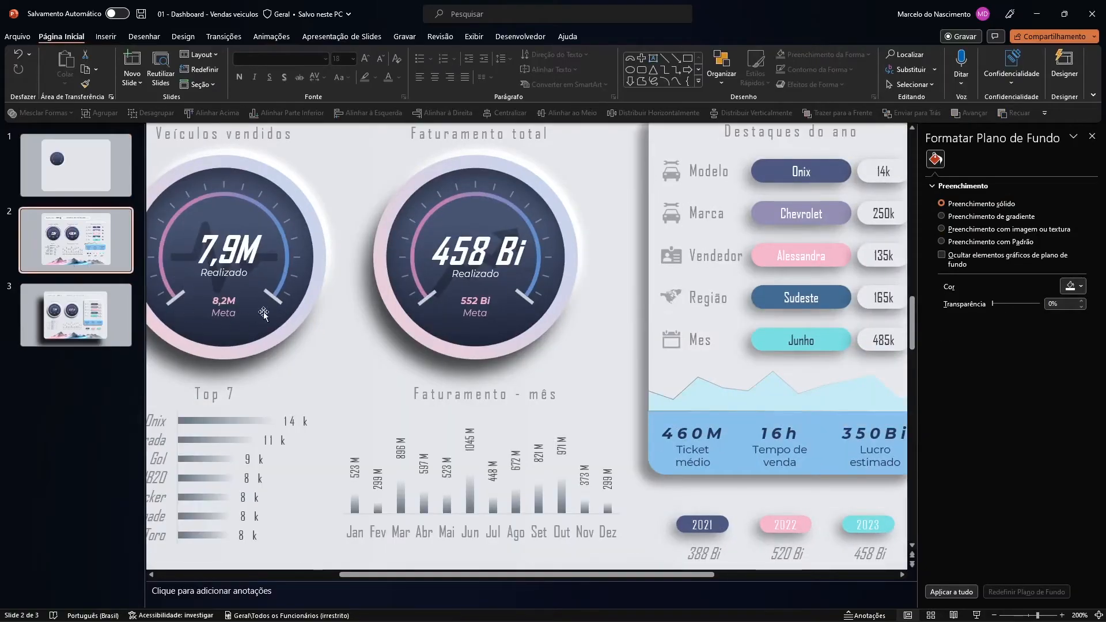
key("Page_Up")
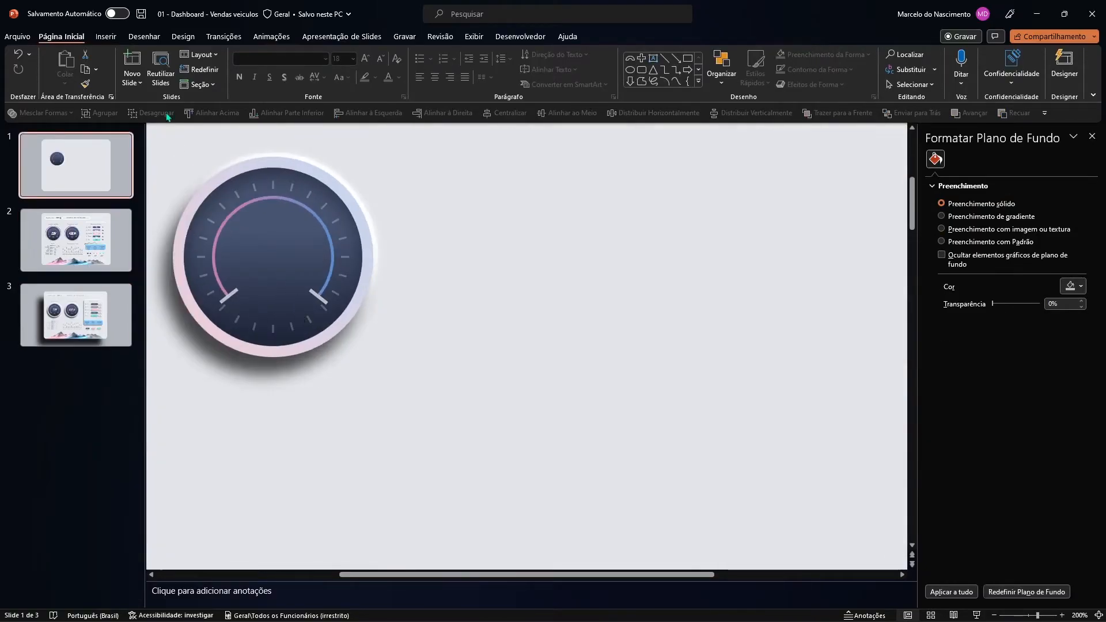
left_click(105, 37)
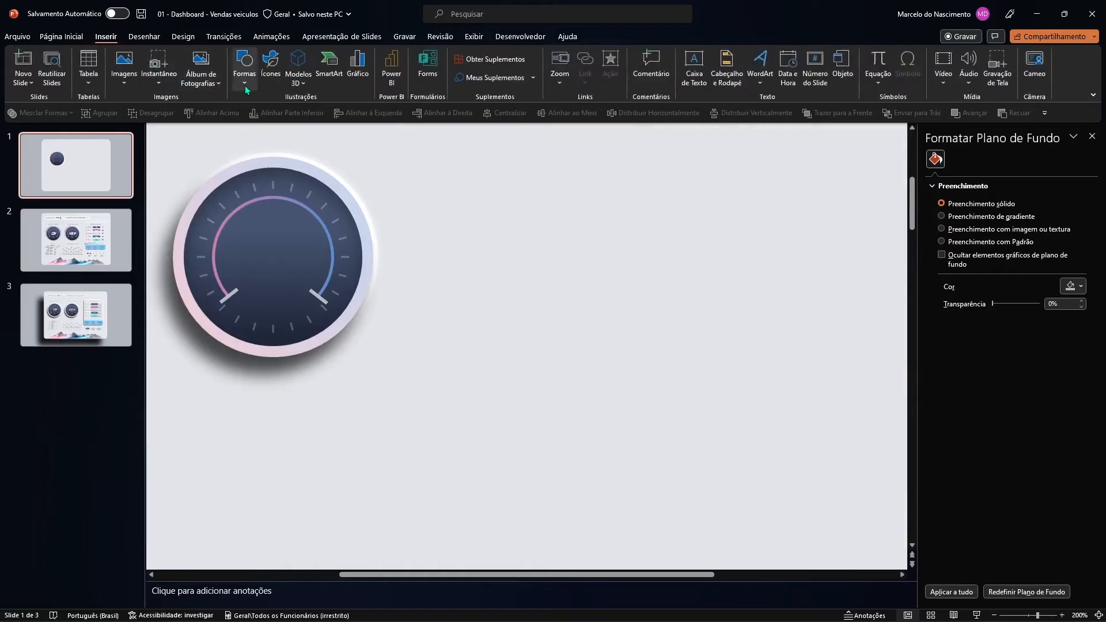
left_click(244, 65)
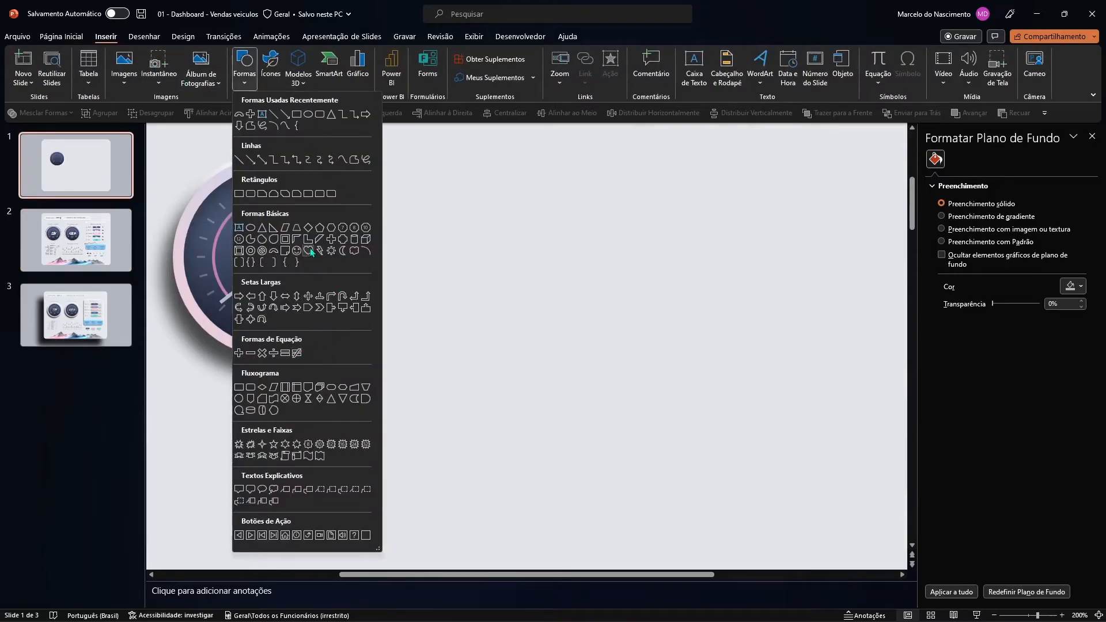
left_click(308, 230)
left_click_drag(221, 286, 323, 387)
scroll(247, 340, "up", 5)
left_click_drag(628, 447, 723, 474)
left_click_drag(586, 371, 583, 367)
left_click_drag(995, 427, 1013, 433)
left_click(959, 362)
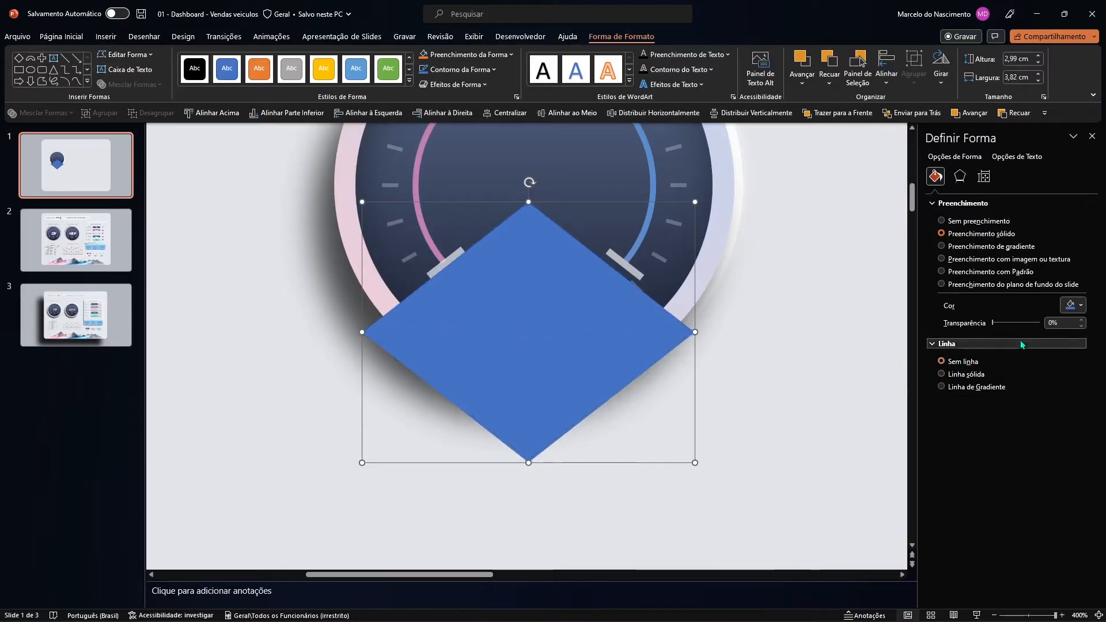
Set the diamond's fill transparency to 47% and widen it on both sides to about 4.05 cm.
left_click_drag(999, 323, 1019, 332)
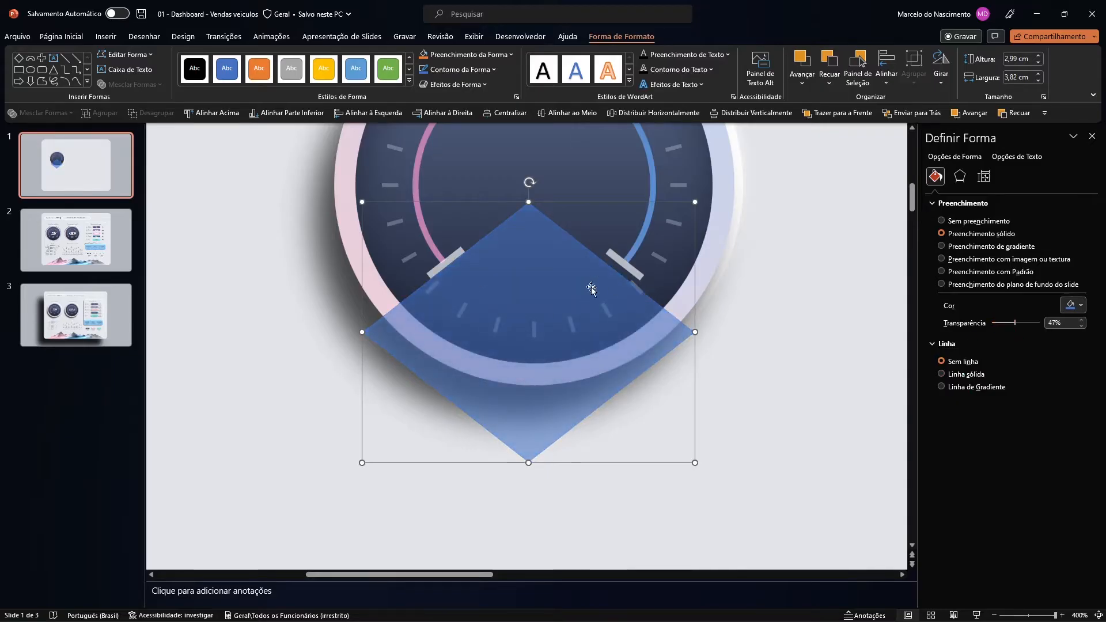
left_click_drag(698, 334, 707, 332)
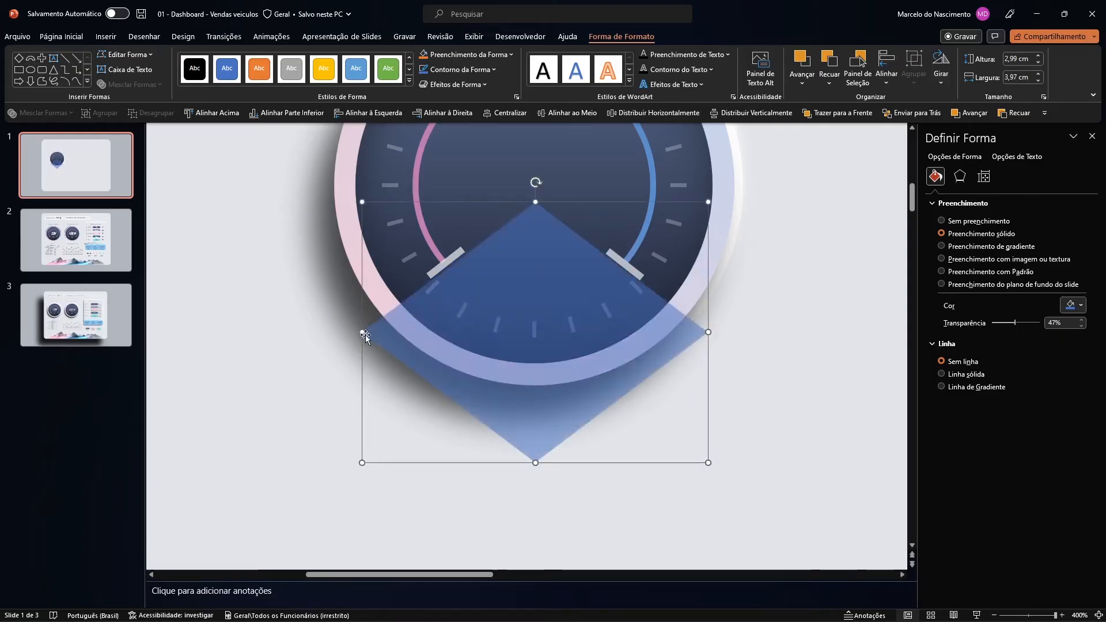
left_click_drag(363, 333, 355, 332)
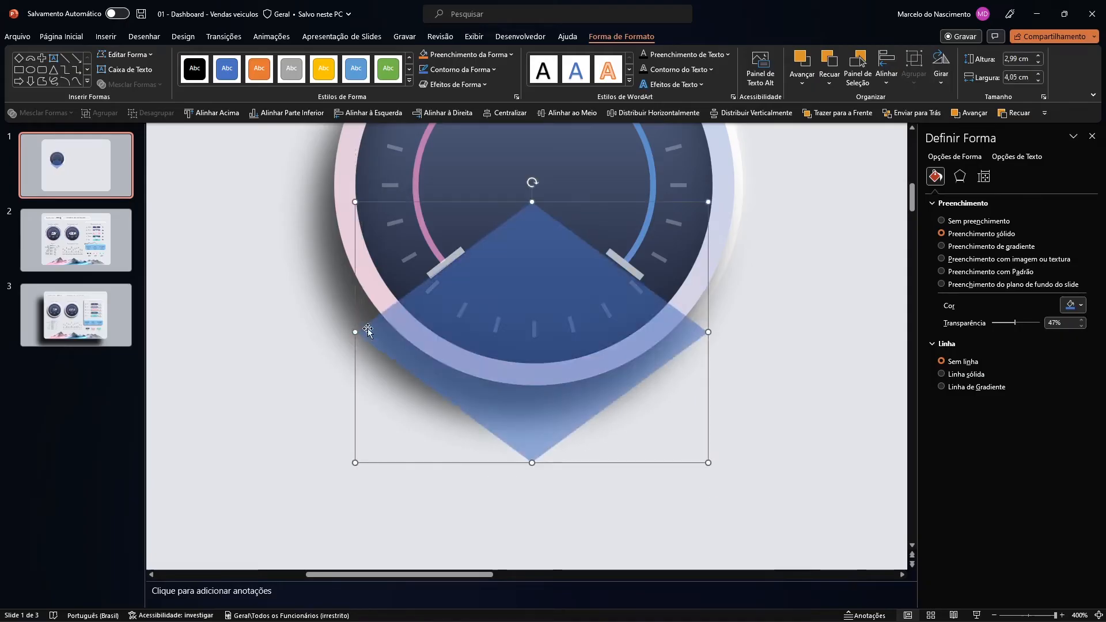
Subtract the diamond from the tick ring to remove the ticks between the two end bars.
left_click(680, 187)
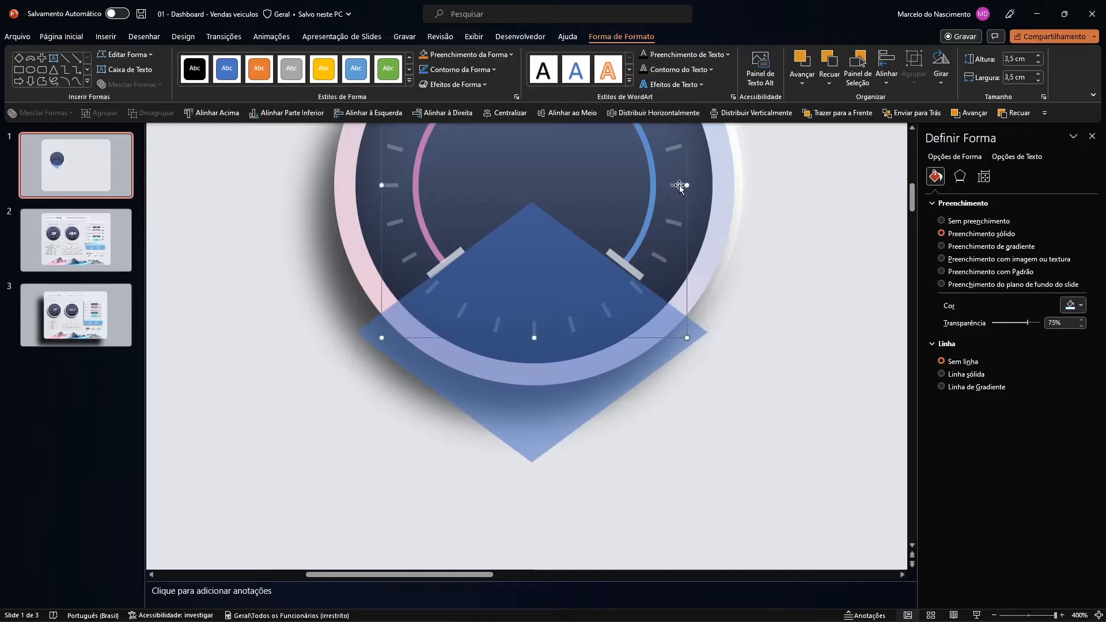
left_click(561, 405, "shift")
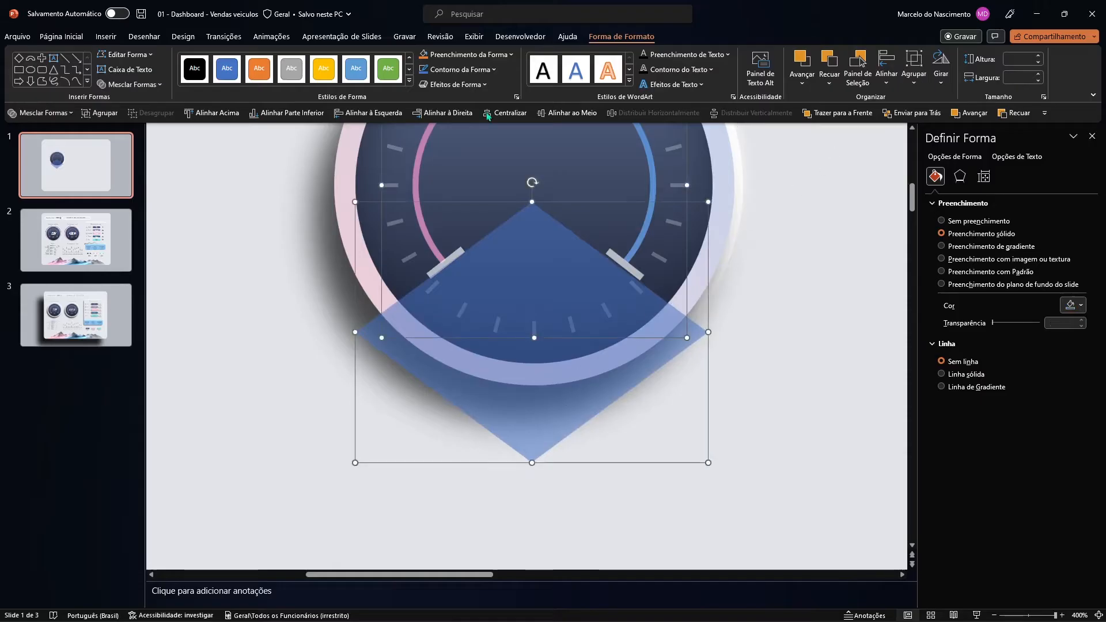
left_click(64, 112)
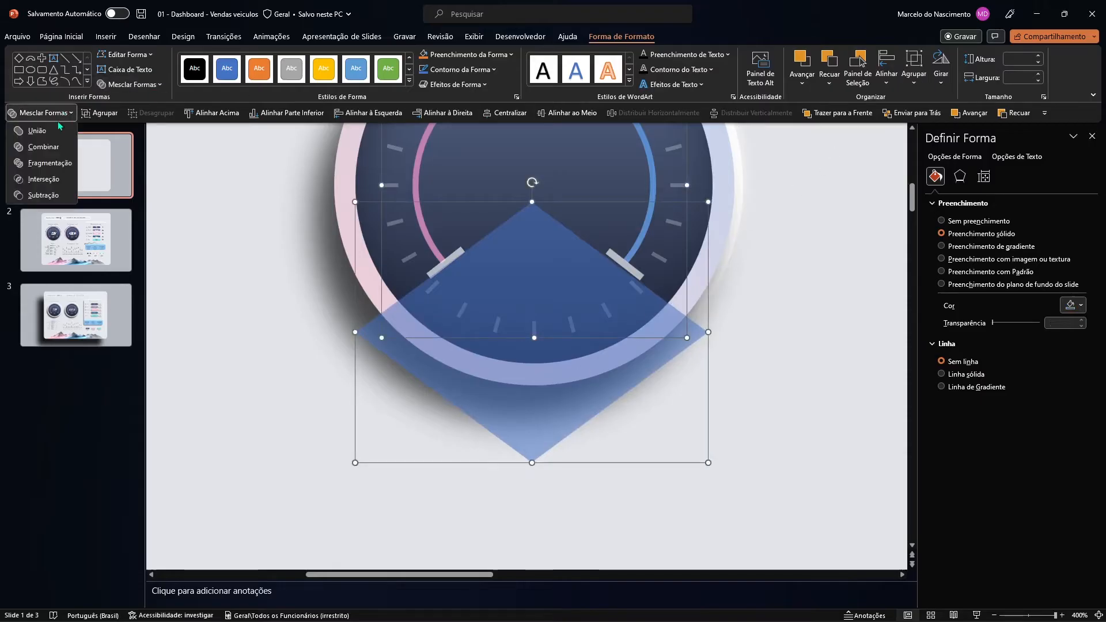
left_click(43, 196)
Align the two end bars to each other's vertical middle.
left_click(438, 274)
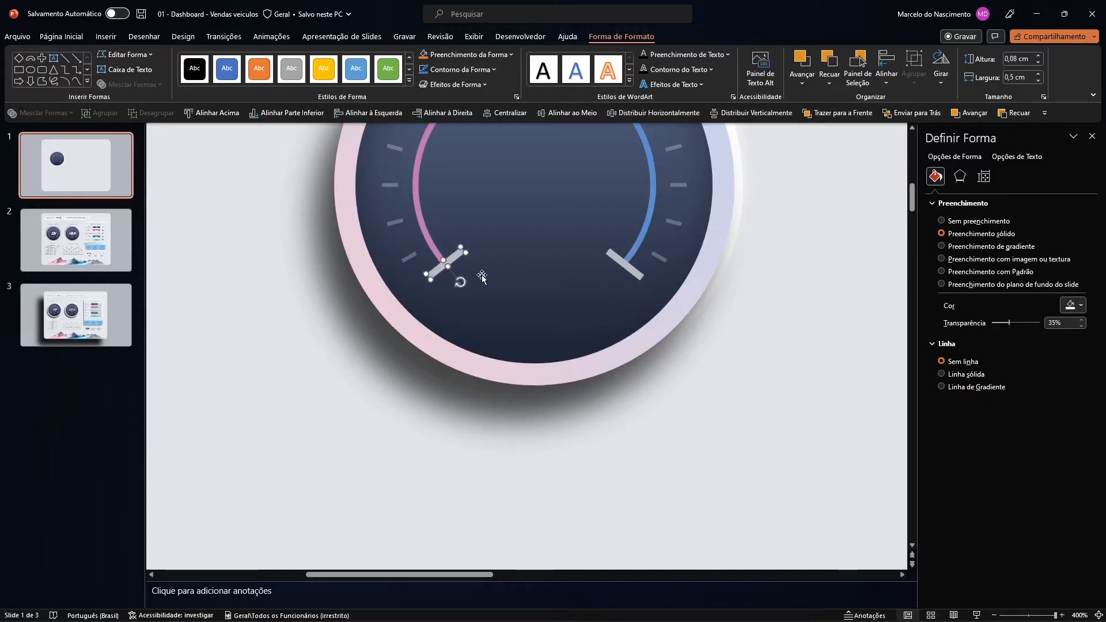
left_click(623, 267, "shift")
left_click(571, 111)
left_click(717, 417)
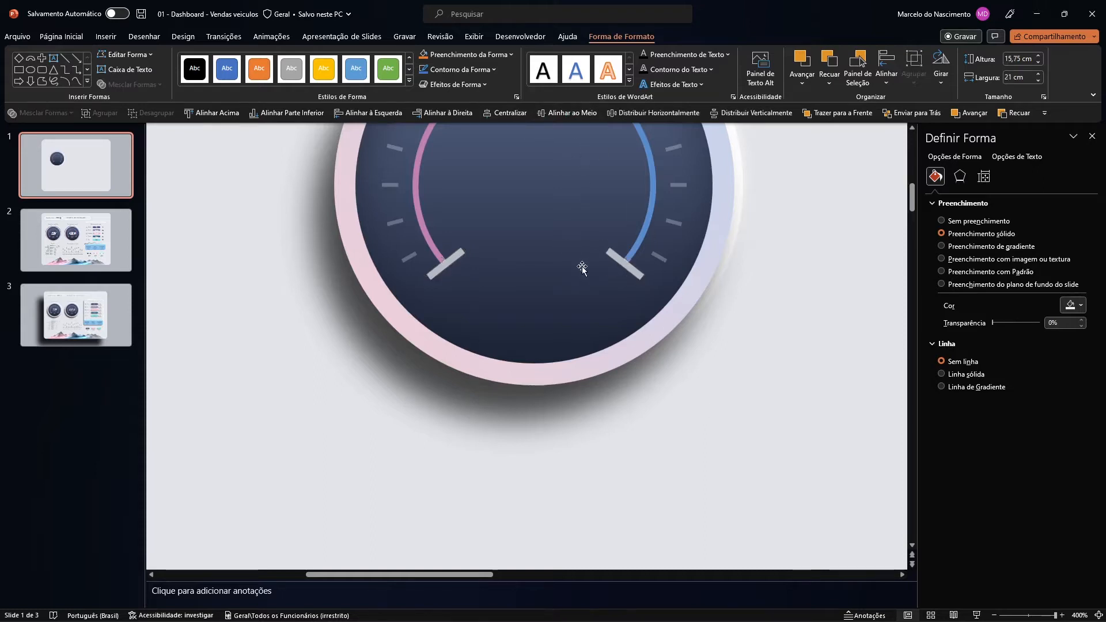
Insert a text box reading "8,2M" and place it in the middle of the gauge.
scroll(518, 317, "down", 10)
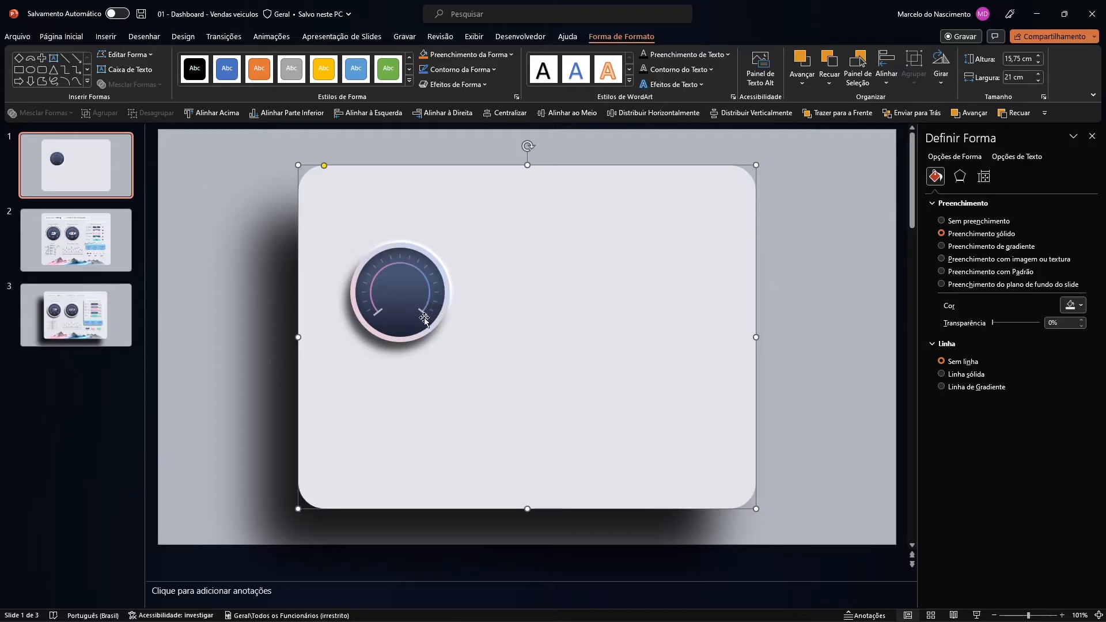
left_click(106, 37)
left_click(694, 87)
left_click(192, 174)
left_click_drag(207, 191, 408, 296)
scroll(408, 295, "up", 10)
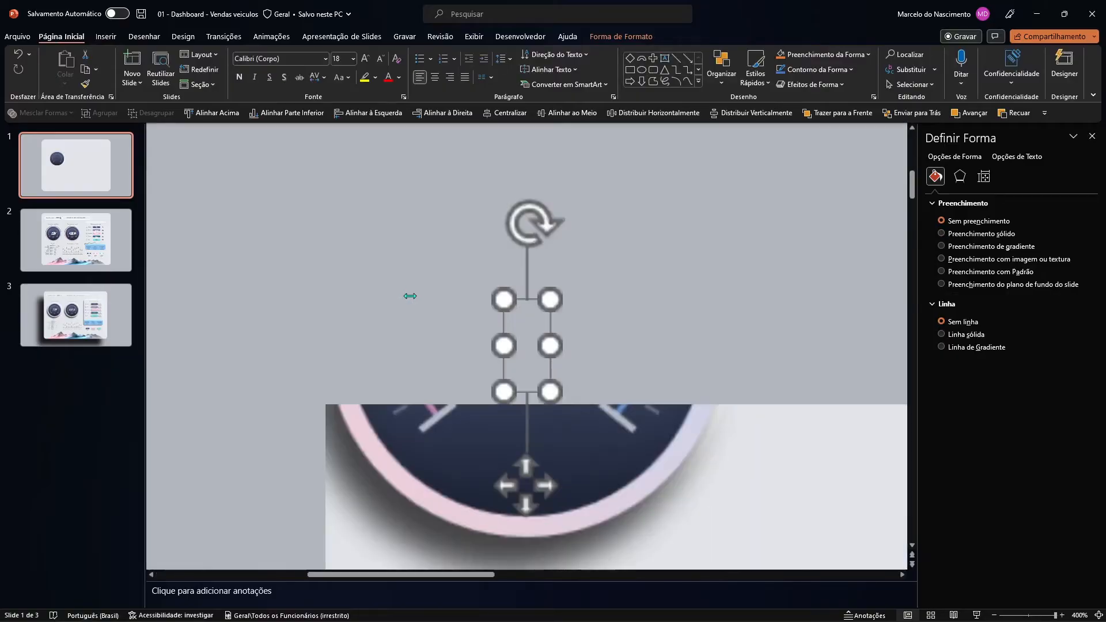
type("7")
key("BackSpace")
type("8,")
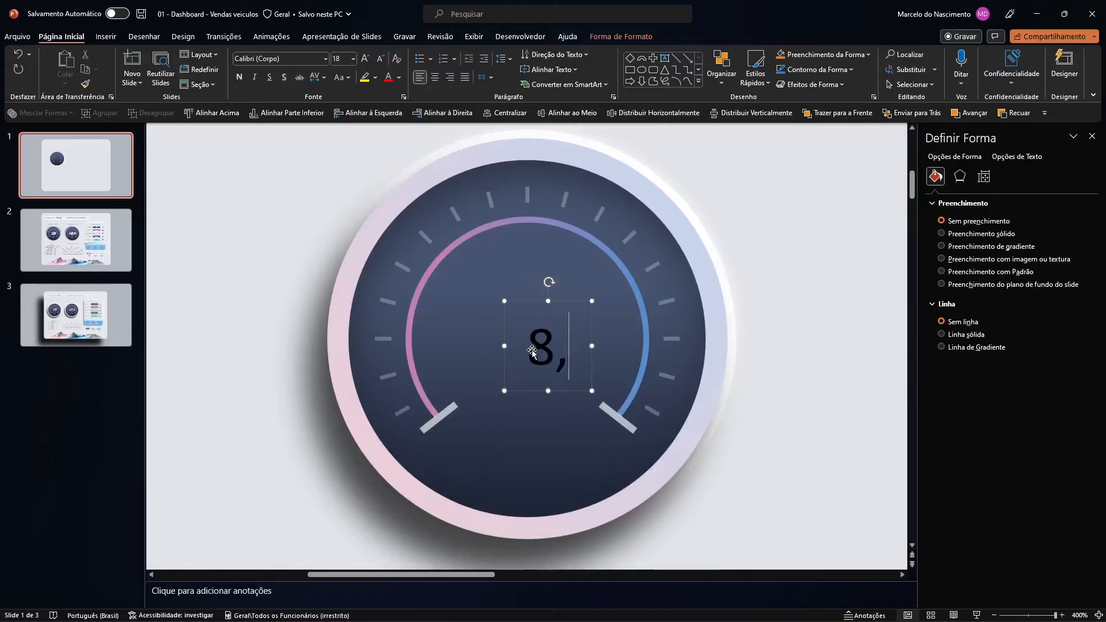
type("2M")
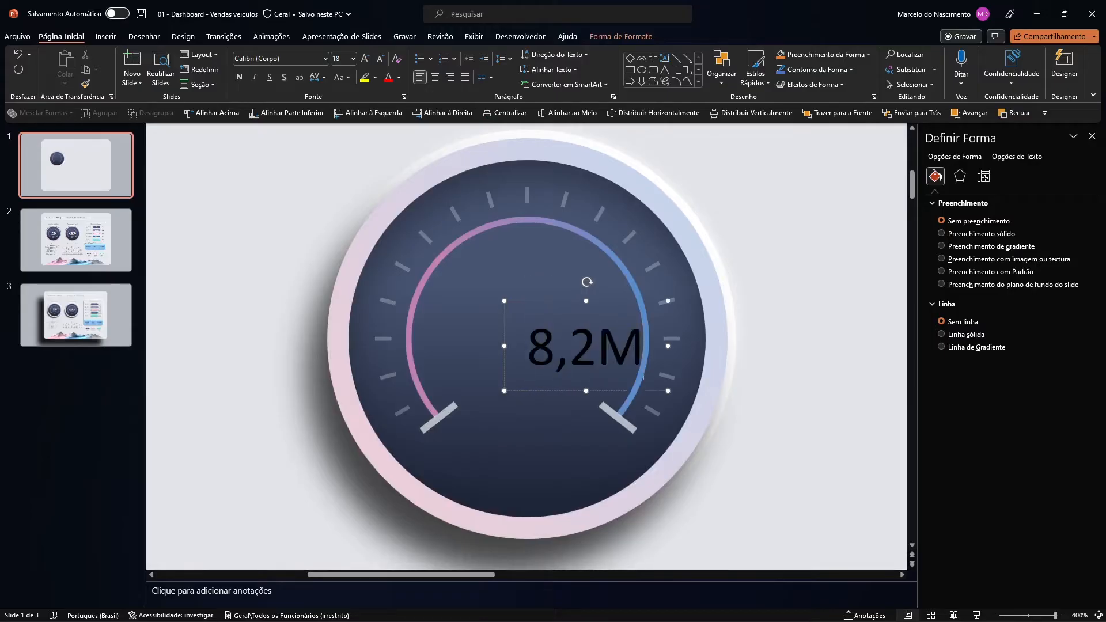
left_click_drag(599, 390, 541, 369)
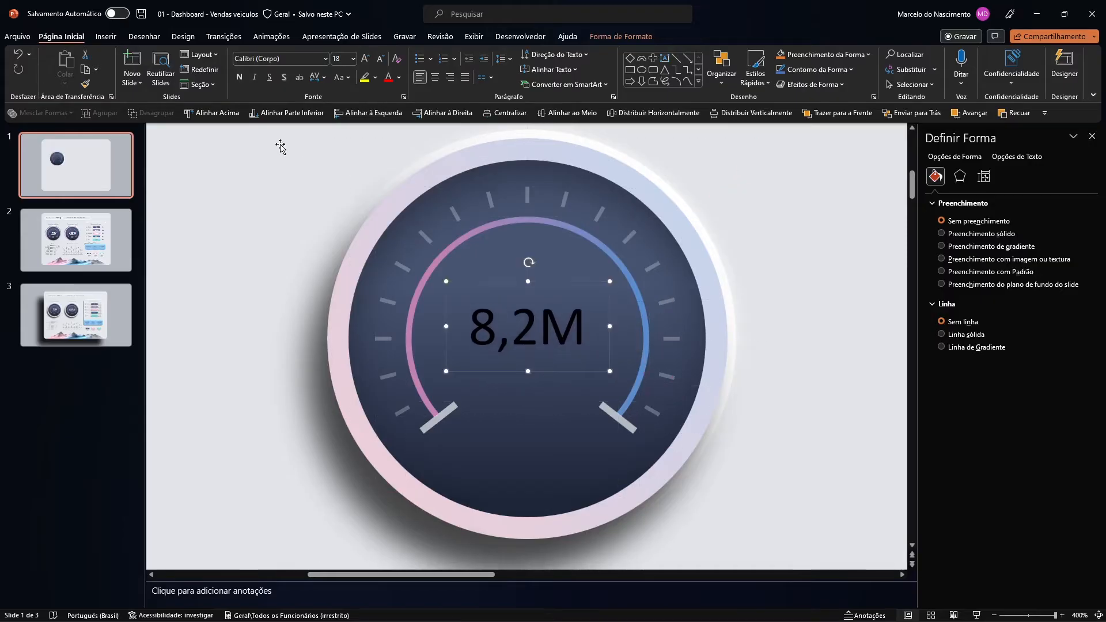
Format the 8,2M text in bold italic Agency FB, keeping the normal character spacing.
left_click(280, 59)
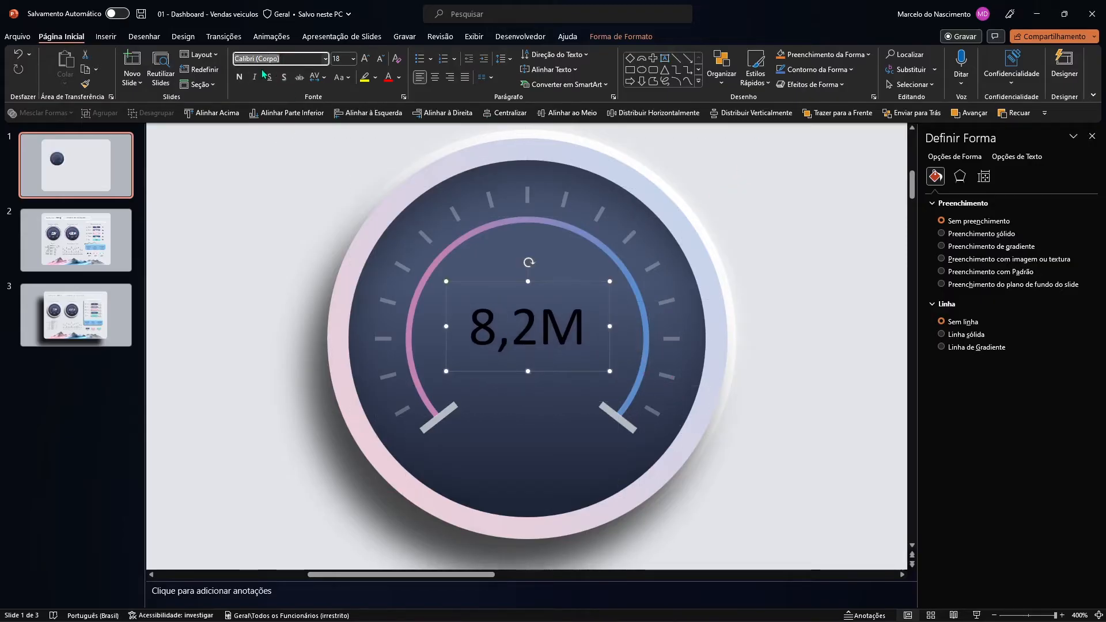
type("Agency FB")
key("Return")
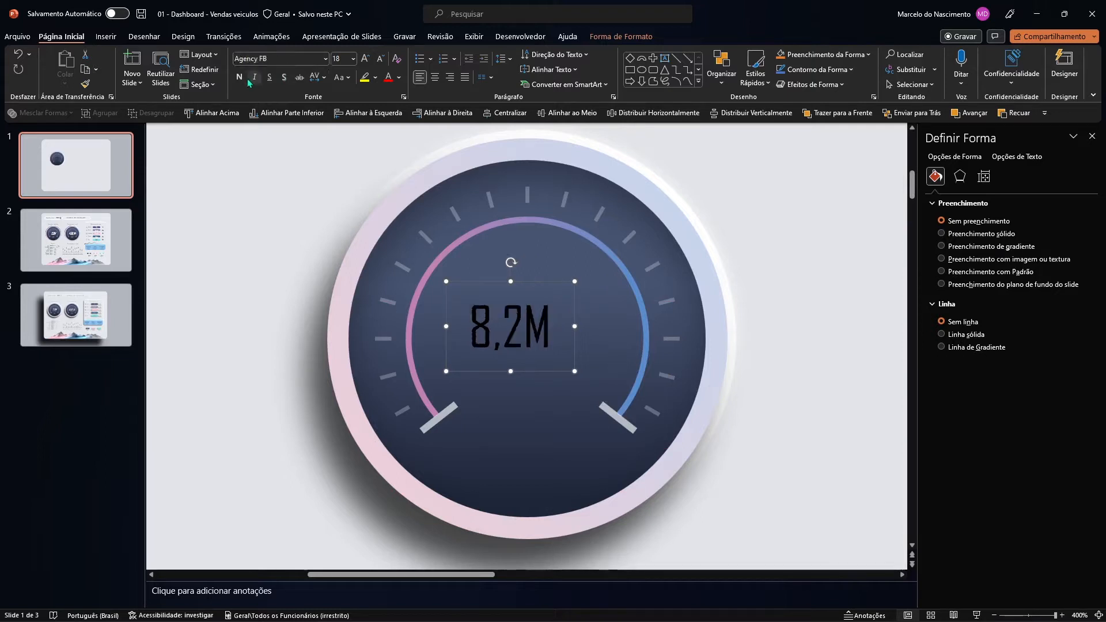
left_click(239, 76)
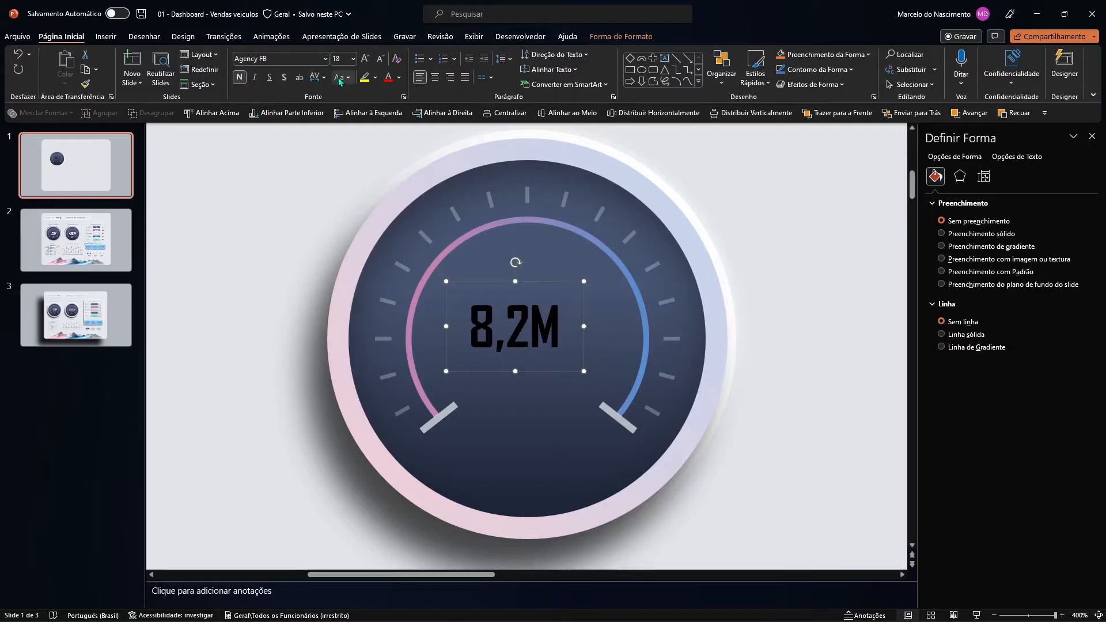
left_click(254, 77)
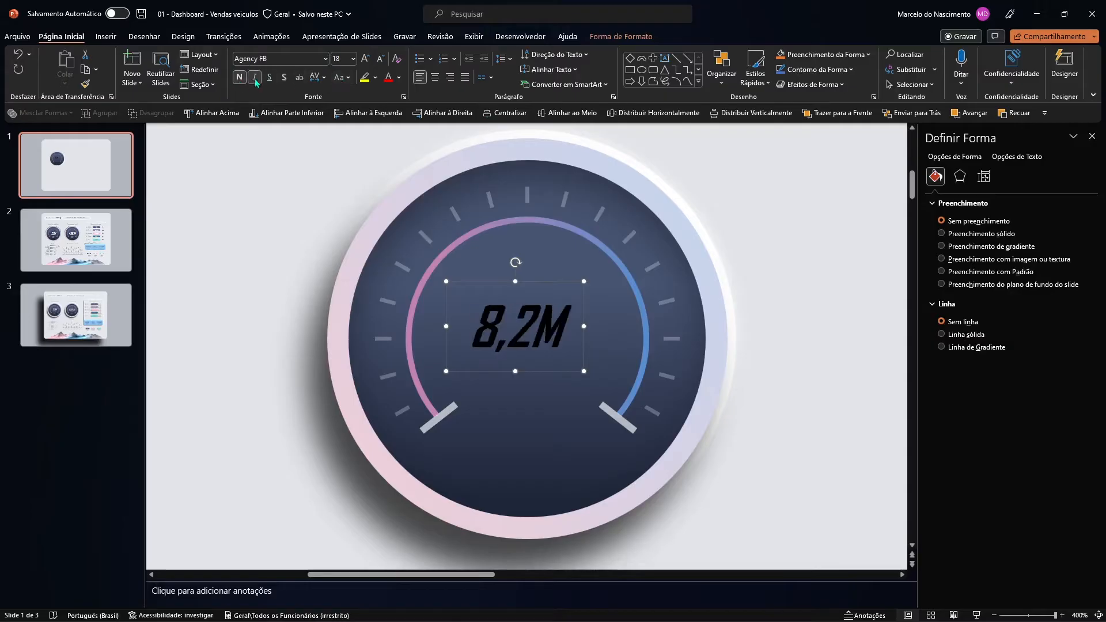
left_click(317, 76)
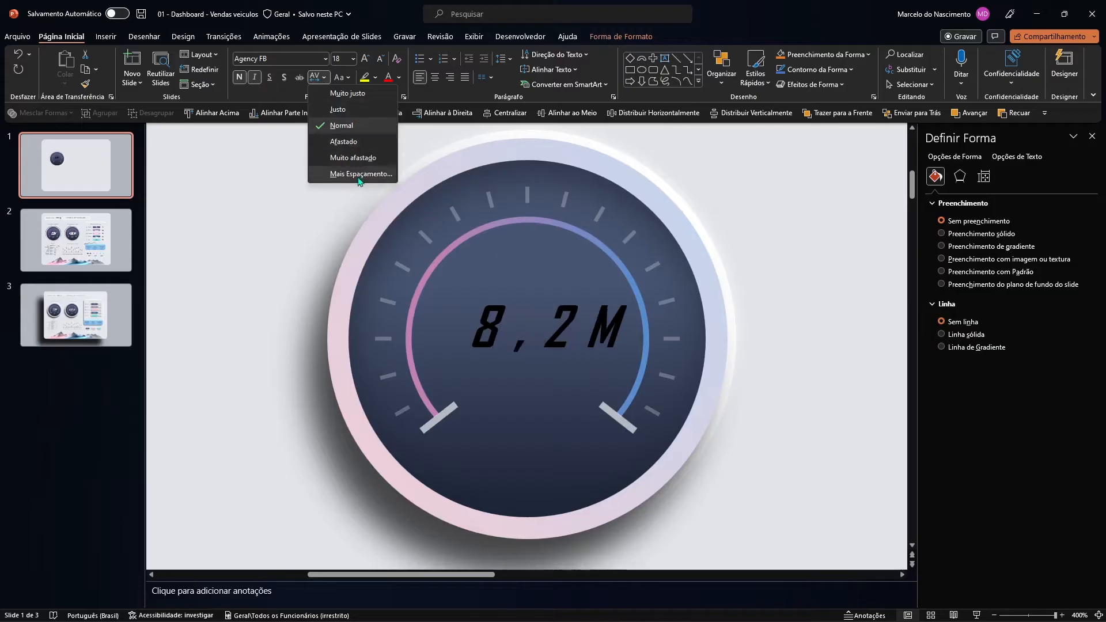
left_click(583, 350)
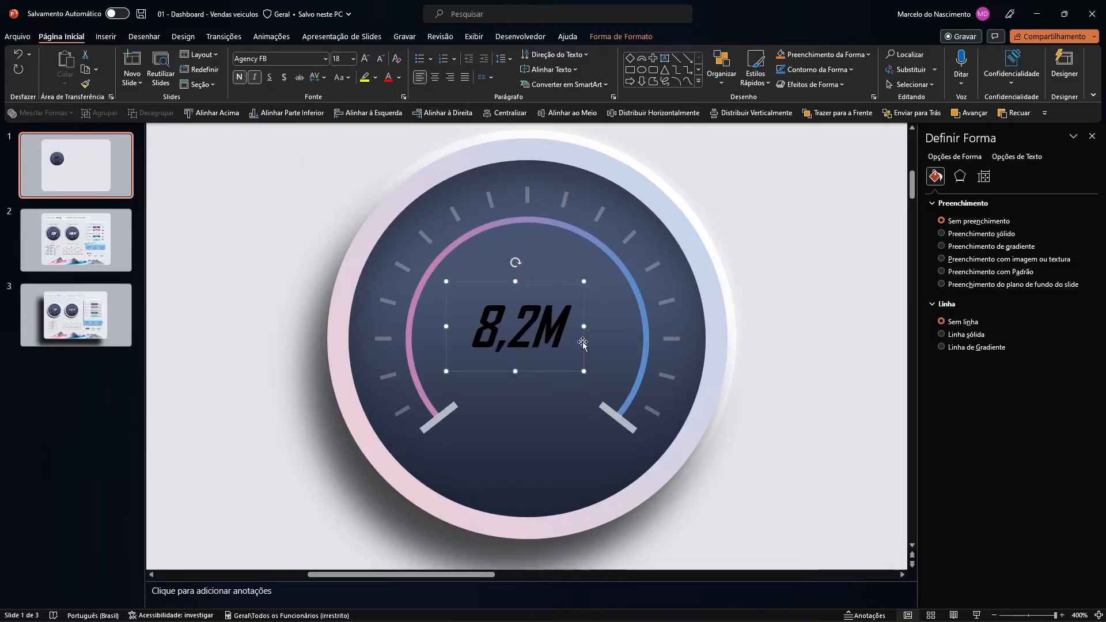
Set the 8,2M text to 24 pt white and center its box horizontally on the gauge's outer circle.
left_click(364, 58)
left_click(365, 59)
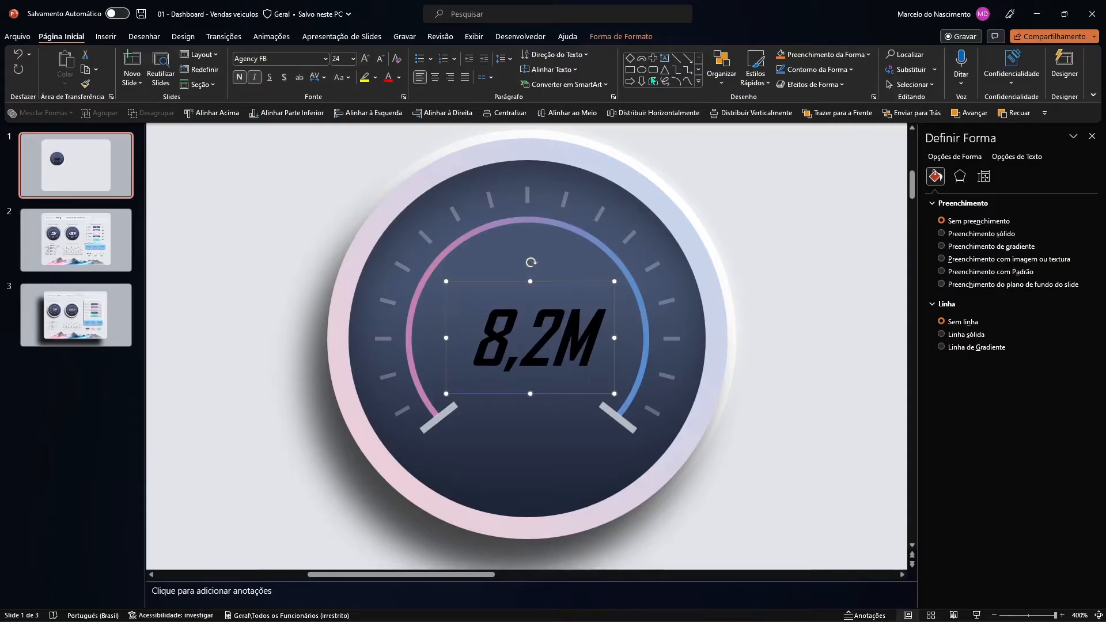
left_click(398, 77)
left_click(388, 108)
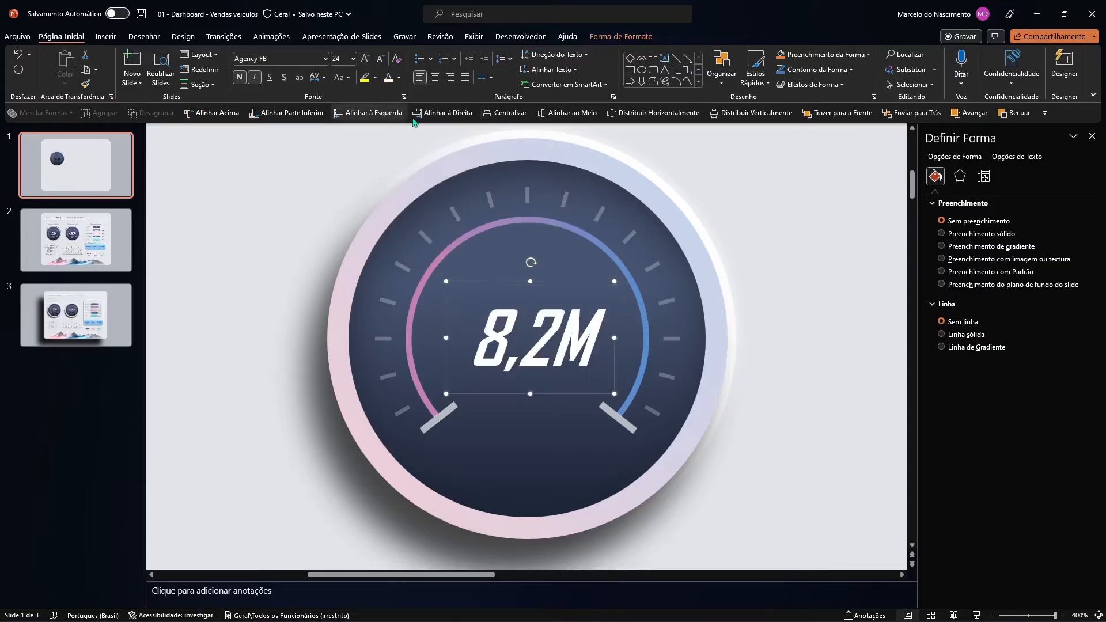
left_click(559, 160, "shift")
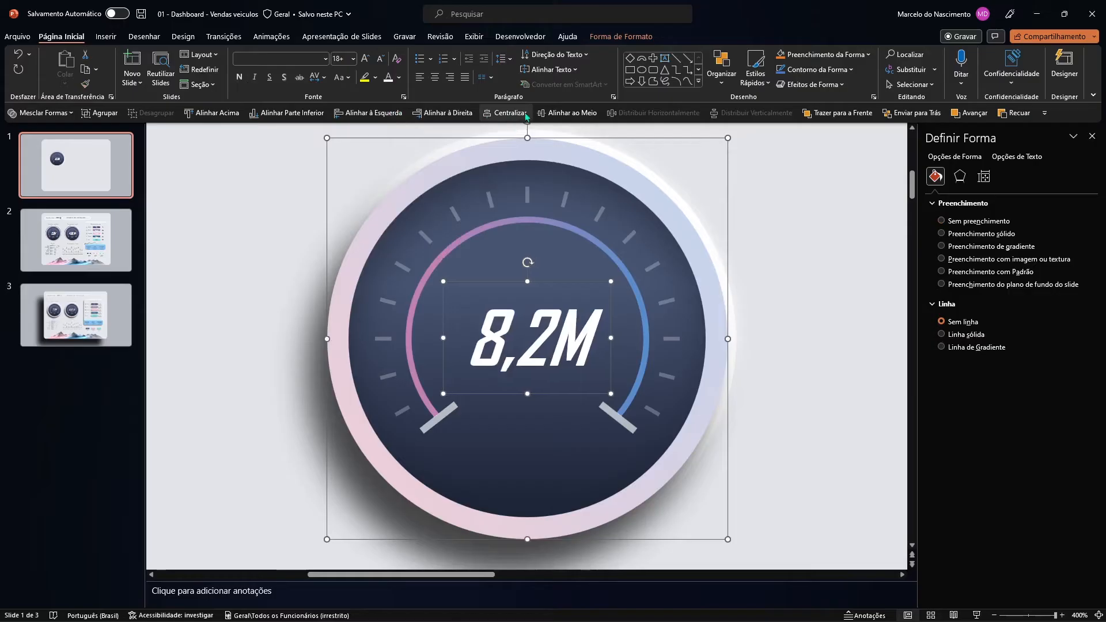
Nudge the 8,2M text box slightly upward inside the gauge.
left_click(668, 293)
left_click(570, 316)
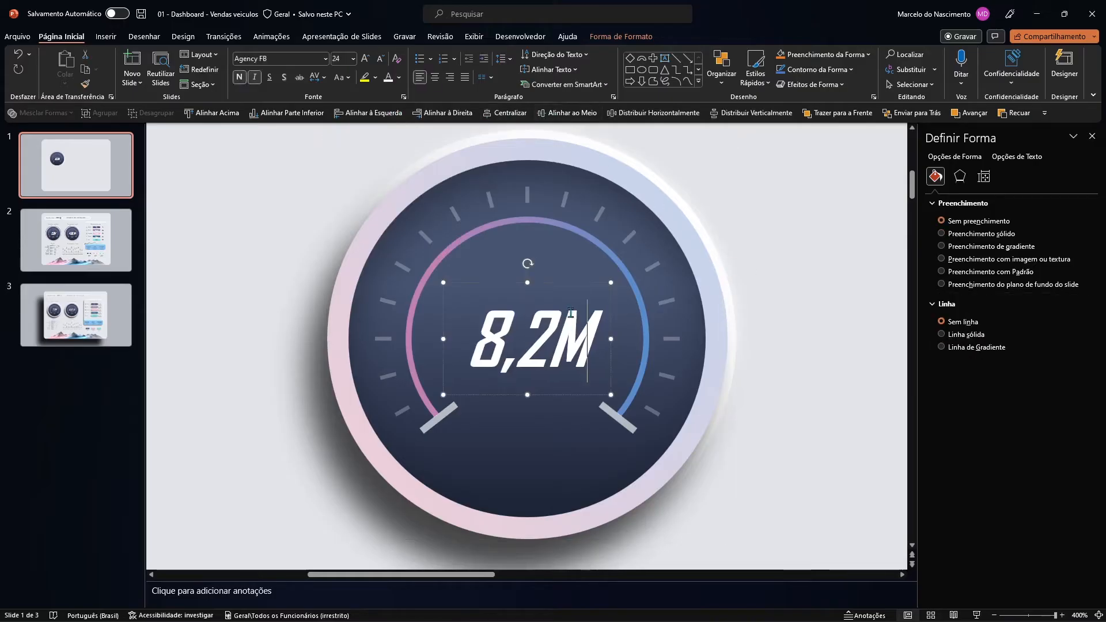
key("ctrl+Up")
key("ctrl+Up")
key("ctrl+Up")
key("ctrl+Up")
key("ctrl+Up")
key("ctrl+Up")
key("ctrl+Up")
key("ctrl+Up")
key("ctrl+Up")
key("ctrl+Up")
key("ctrl+Up")
key("ctrl+Up")
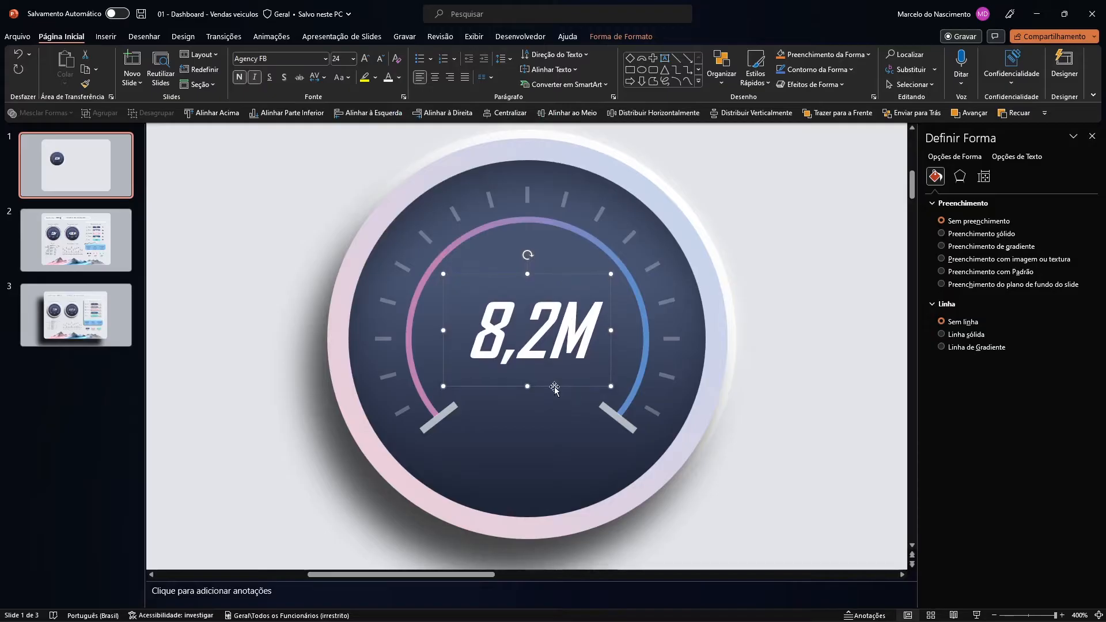
Duplicate the 8,2M text box just below the original and change the copy's font to Montserrat.
left_click_drag(549, 388, 551, 418)
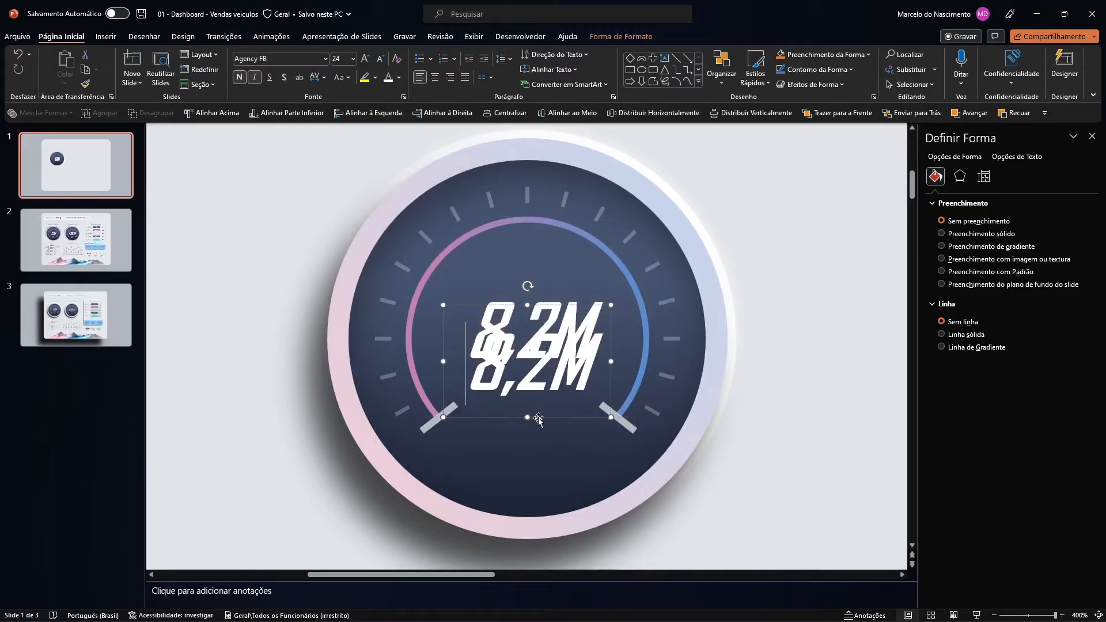
left_click(300, 59)
type("Montserrat")
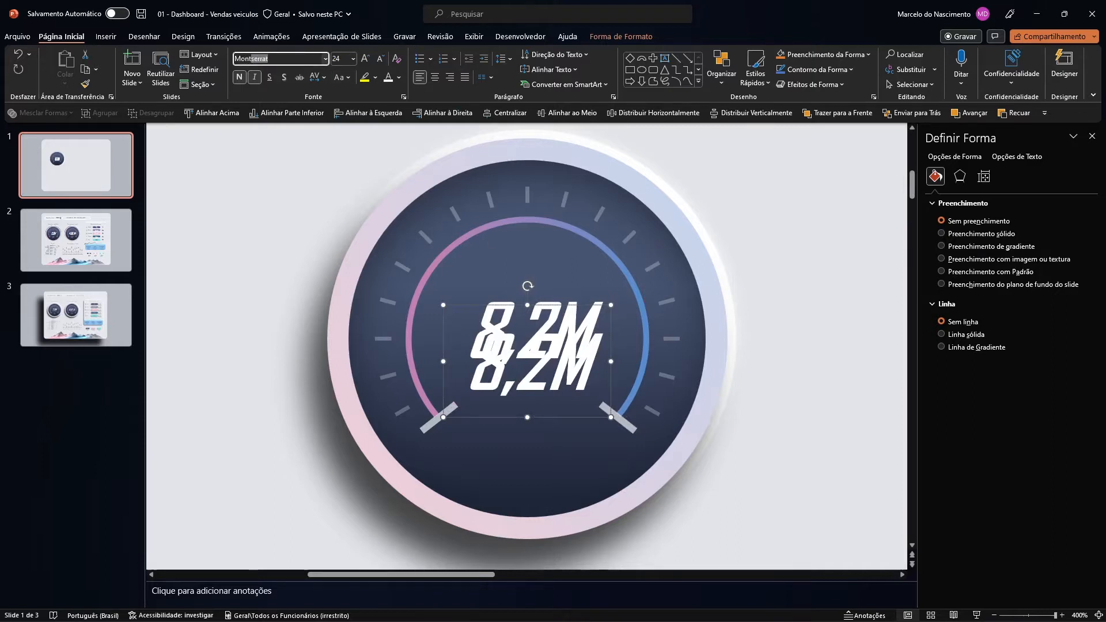
key("Return")
Reduce the copied 8,2M text to 6 pt and keep it just below the large value.
left_click(380, 58)
left_click(380, 59)
left_click(380, 59)
left_click(380, 59)
left_click(380, 59)
left_click(380, 59)
left_click(381, 59)
left_click(380, 58)
left_click(380, 58)
left_click(380, 58)
left_click(380, 59)
left_click(380, 59)
left_click(365, 58)
left_click(364, 58)
left_click_drag(518, 360, 552, 417)
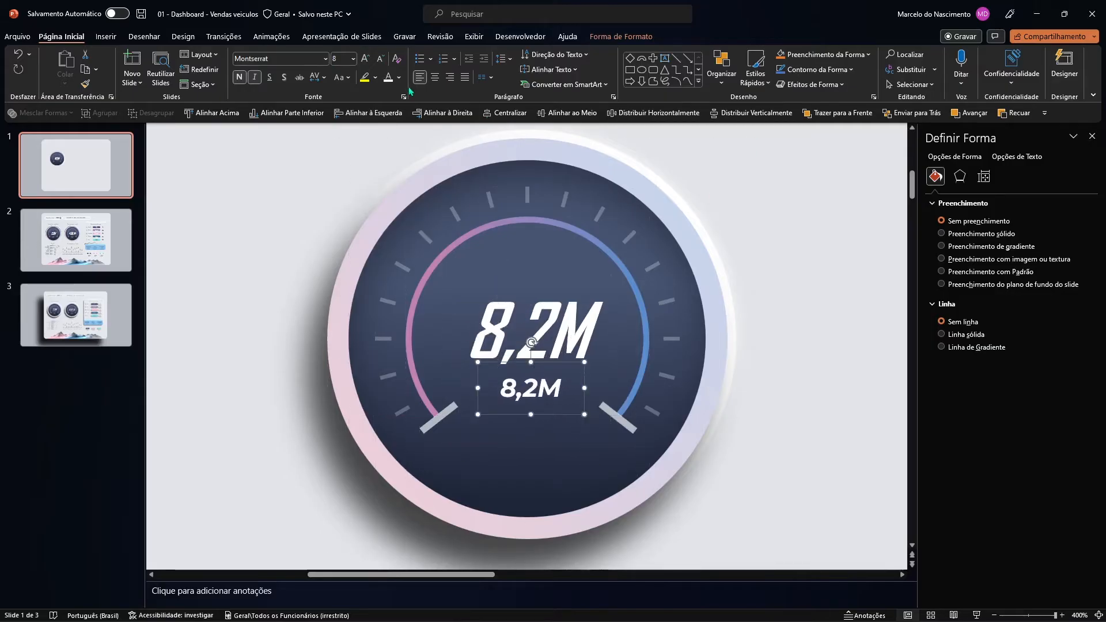
left_click(380, 59)
left_click(380, 58)
Remove bold and italic from the small copied text and replace it with "Realizado".
double_click(527, 380)
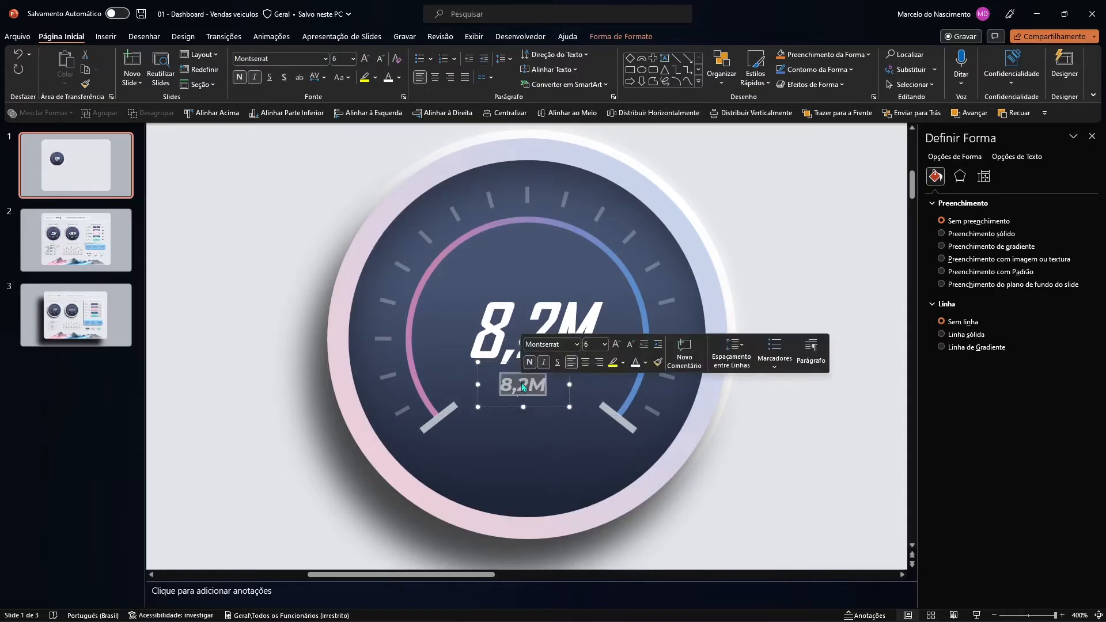
left_click(239, 77)
left_click(254, 77)
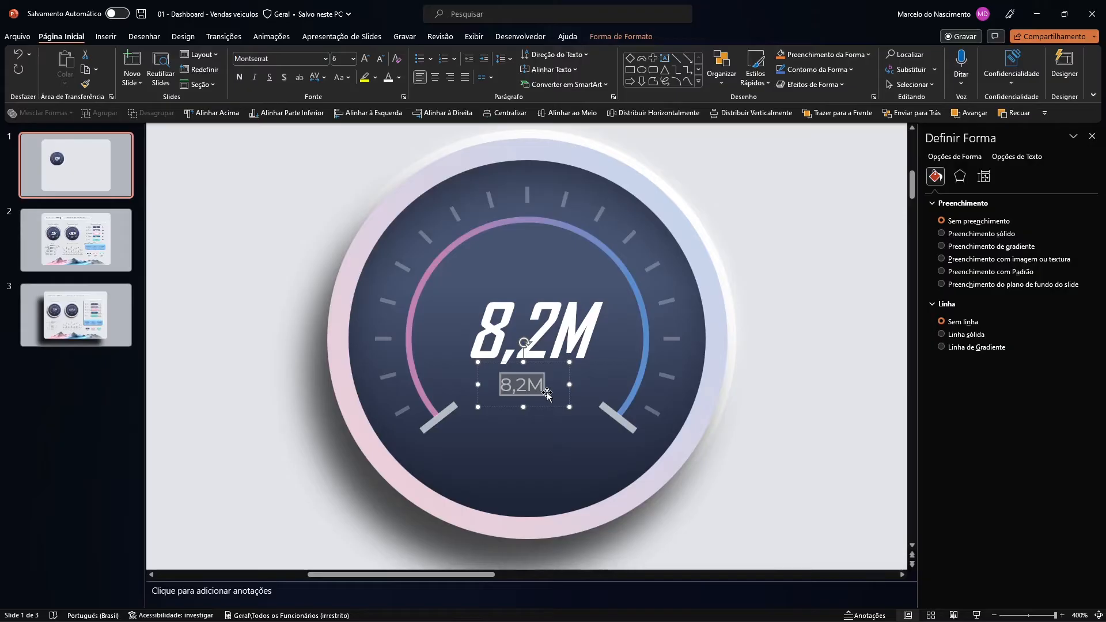
type("Rea")
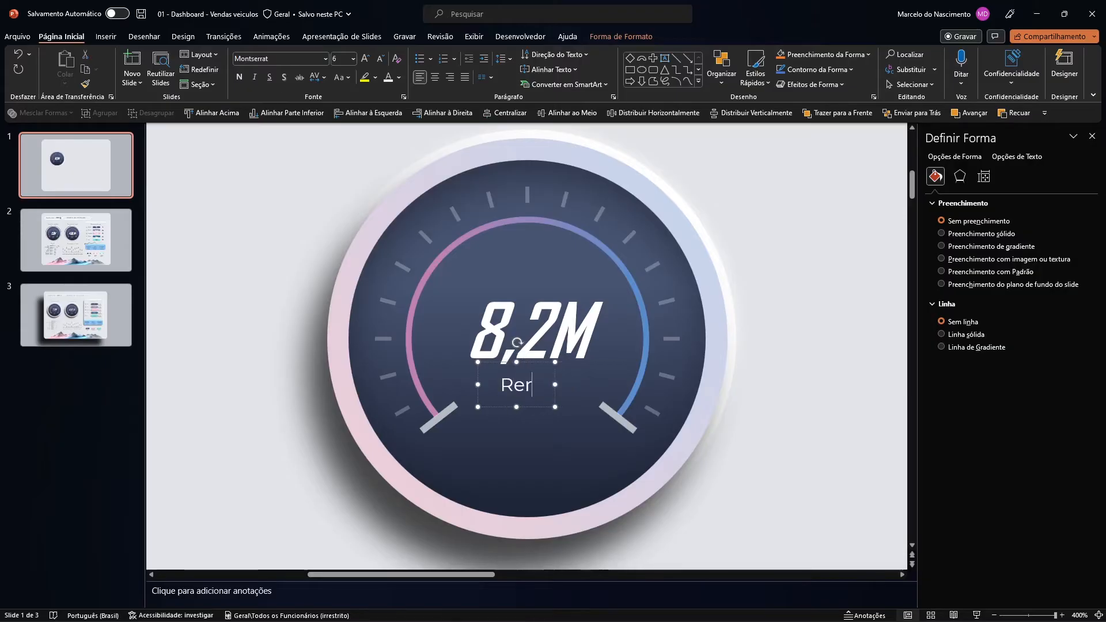
type("lizado")
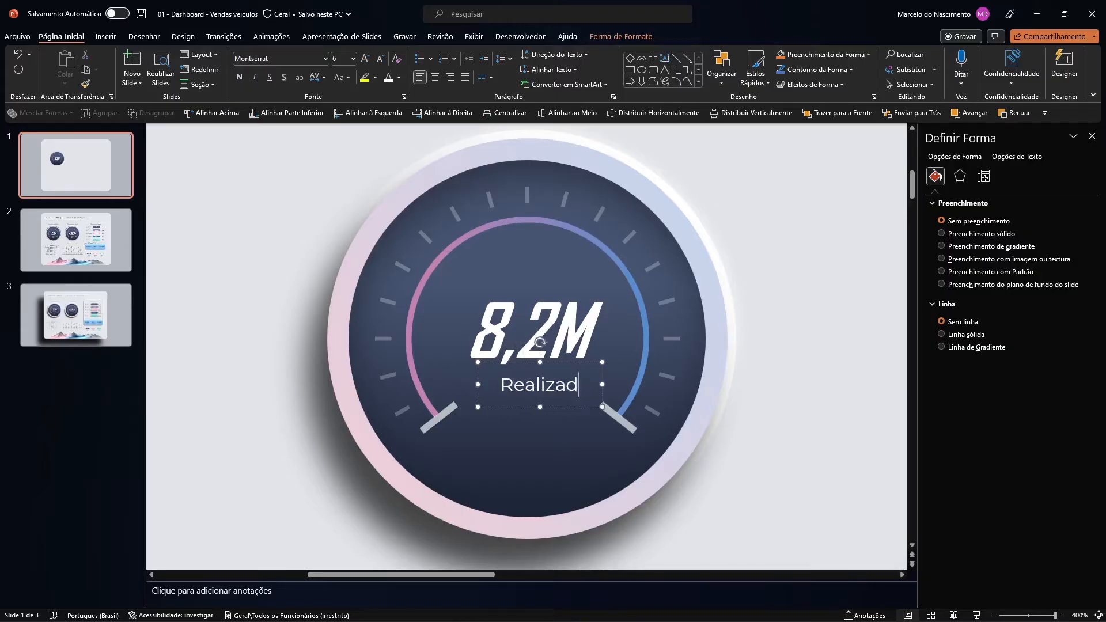
Center the Realizado label horizontally on the gauge's dark inner circle.
left_click(573, 420)
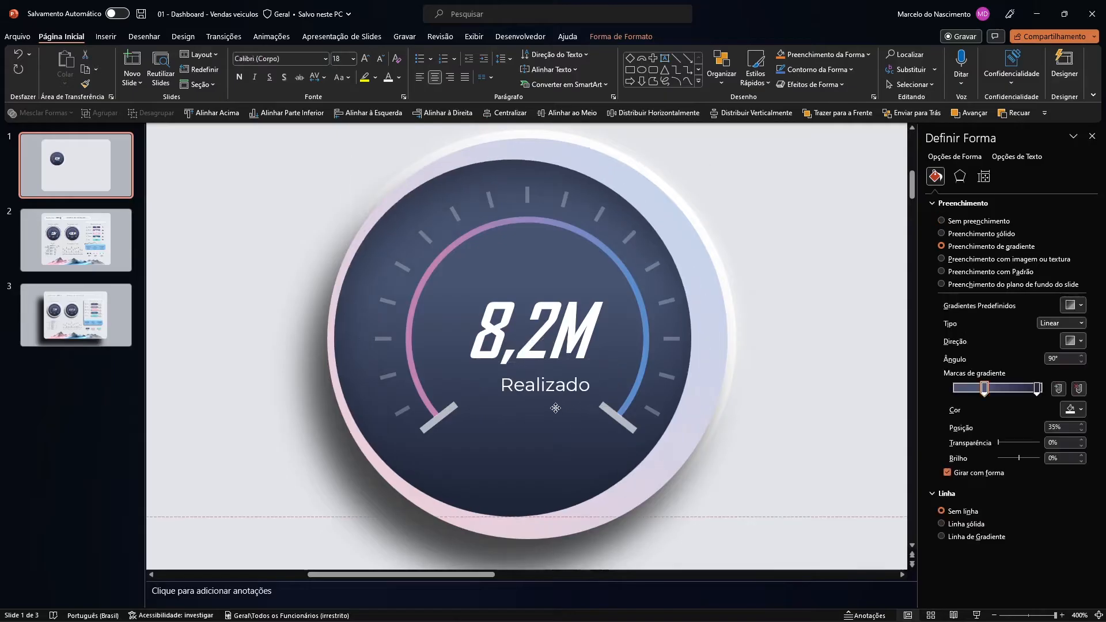
left_click_drag(562, 405, 545, 410)
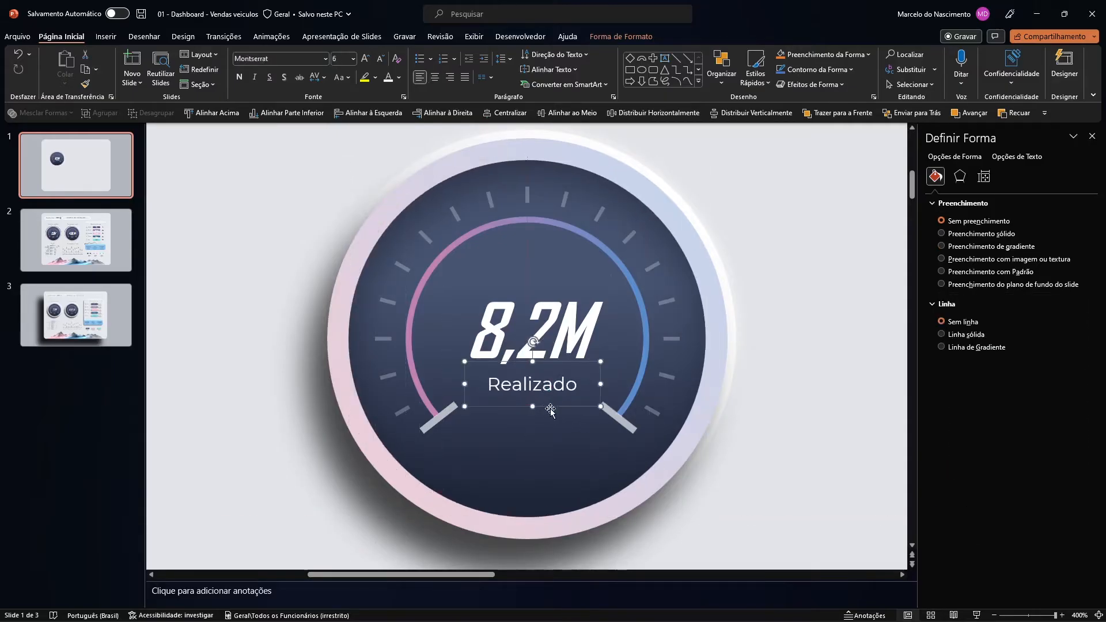
left_click(600, 168, "ctrl")
left_click(507, 114)
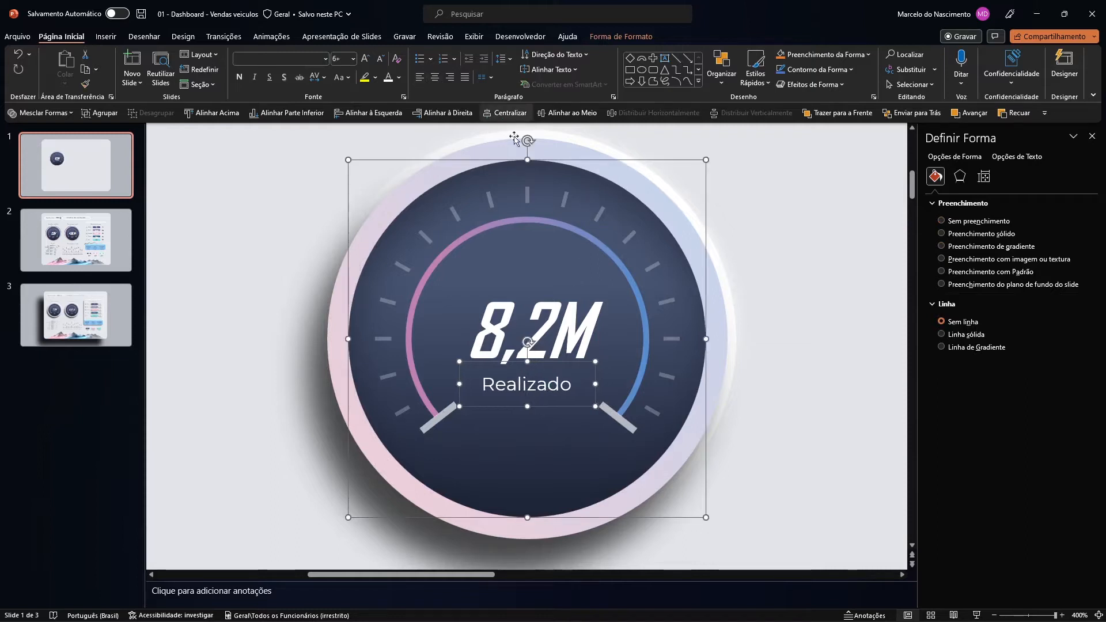
Nudge the Realizado label up slightly, closer to the large 8,2M value.
left_click(801, 355)
left_click(533, 392)
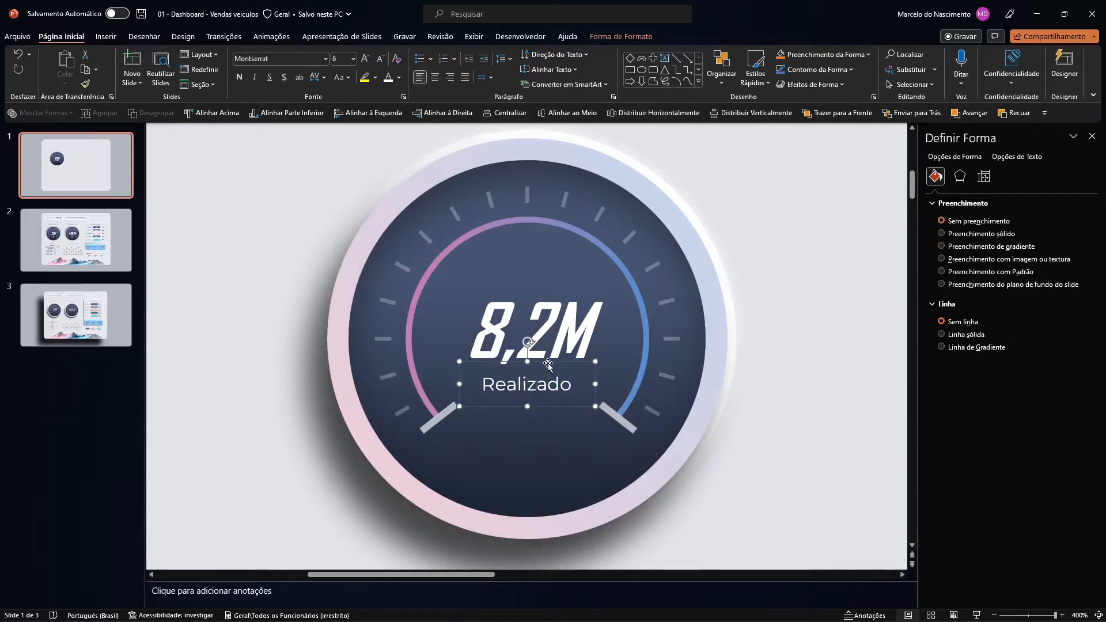
key("ctrl+Up")
key("ctrl+Up")
key("ctrl+Up")
key("ctrl+Up")
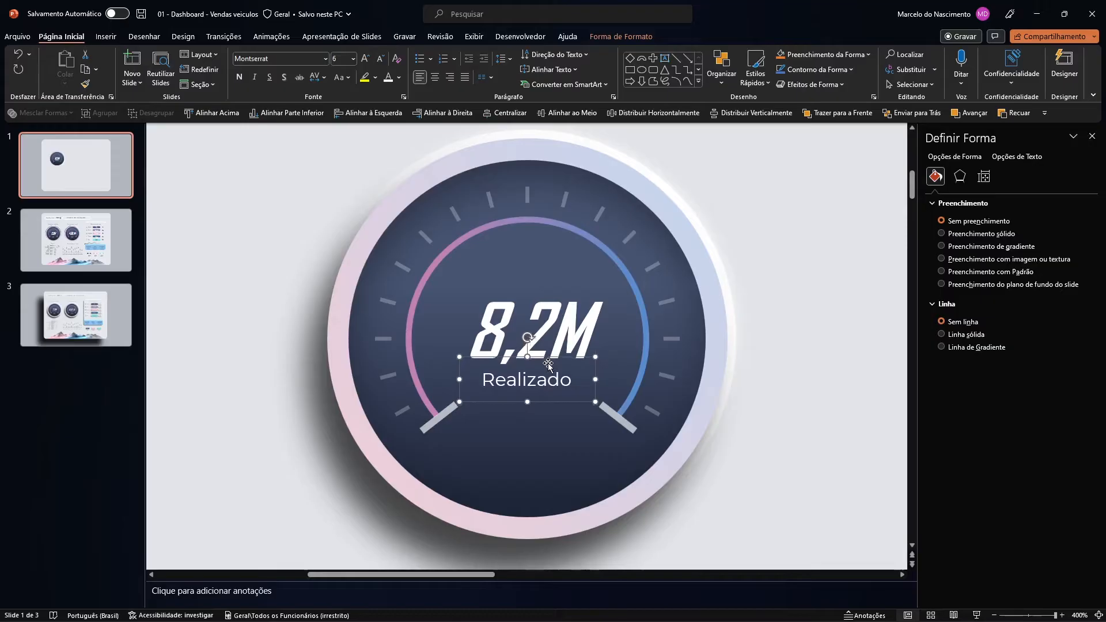
key("ctrl+Up")
Duplicate the Realizado label lower in the gauge, between the end bars, and change the copy's text to "Meta".
left_click_drag(542, 399, 550, 442)
left_click(533, 418)
left_click_drag(489, 418, 544, 464)
double_click(507, 440)
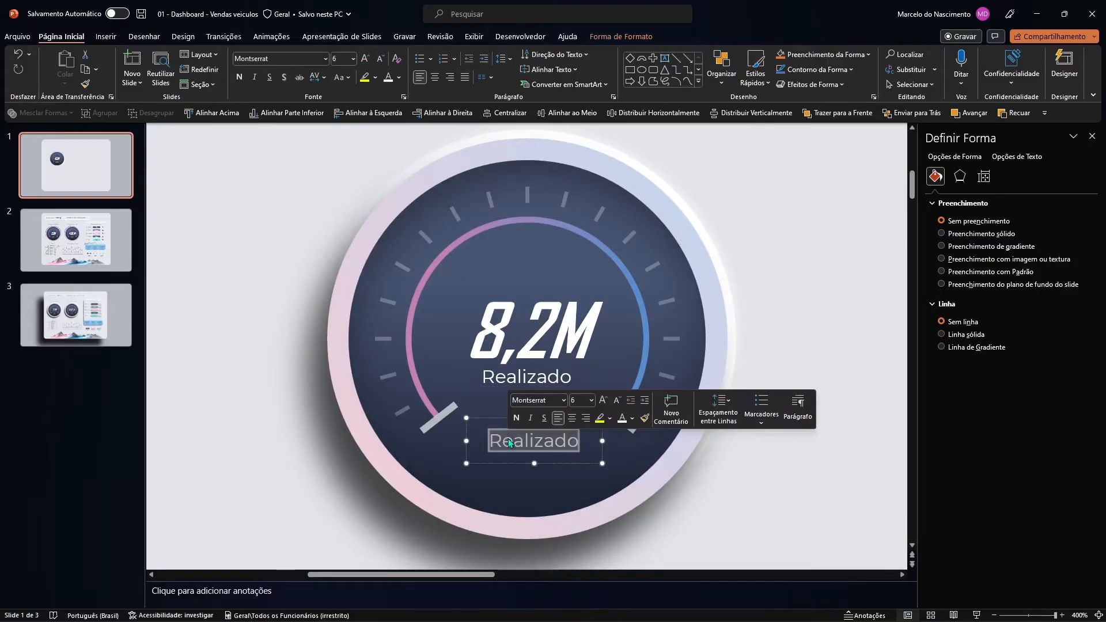
type("Meta")
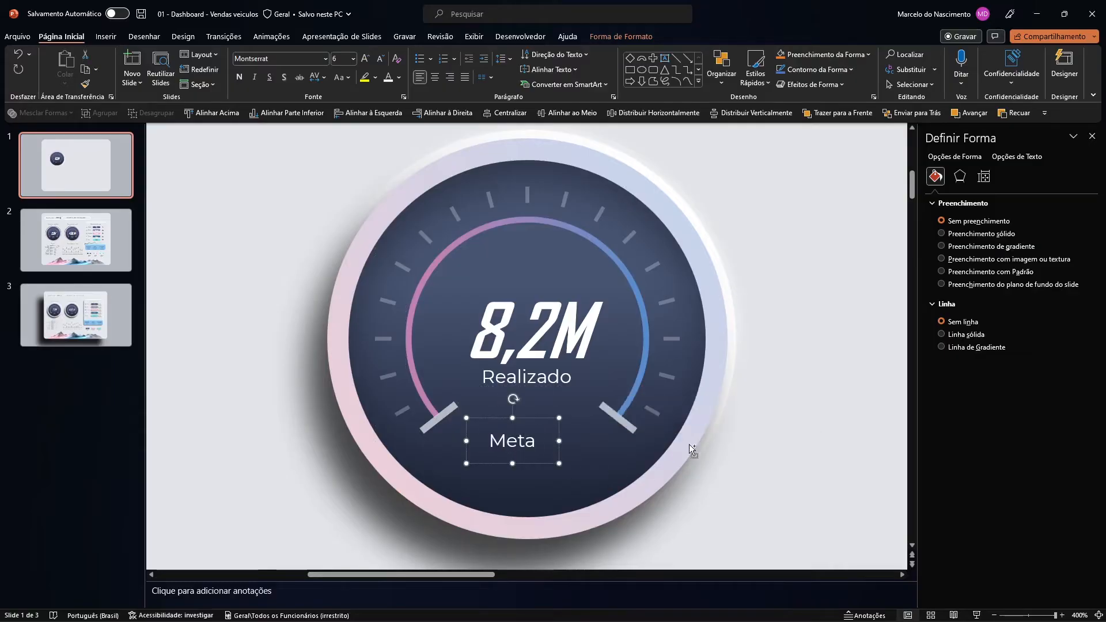
Center the Meta label horizontally on the gauge's dark inner circle.
left_click(678, 424, "shift")
left_click(504, 114)
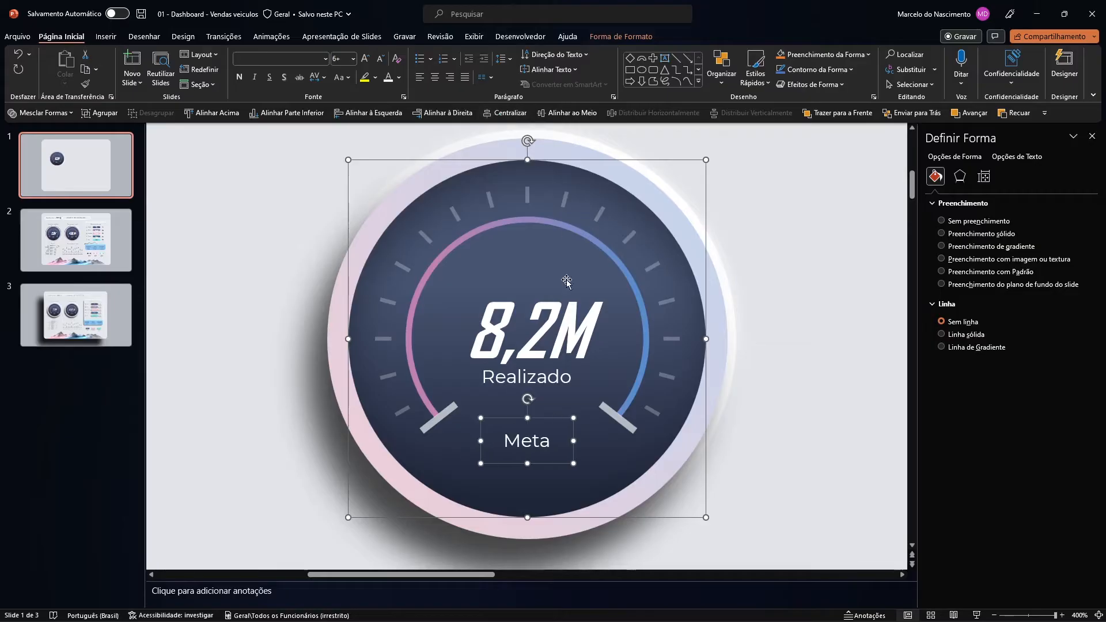
left_click(770, 405)
Color the Meta text with the pink sampled from the lower-left part of the gauge arc.
left_click(549, 444)
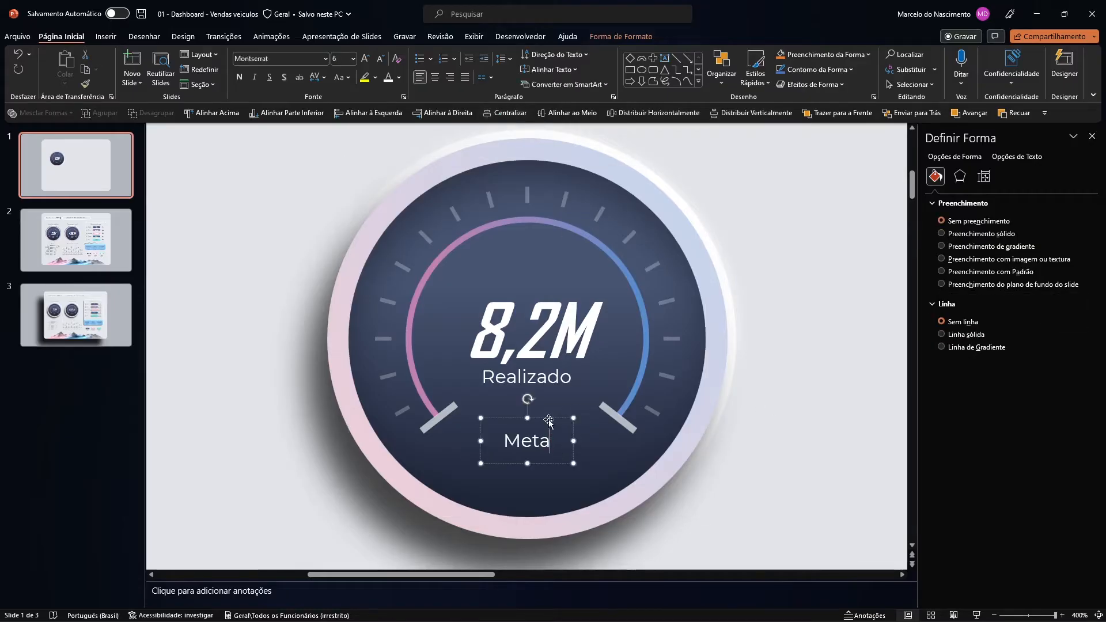
left_click(399, 77)
left_click(419, 256)
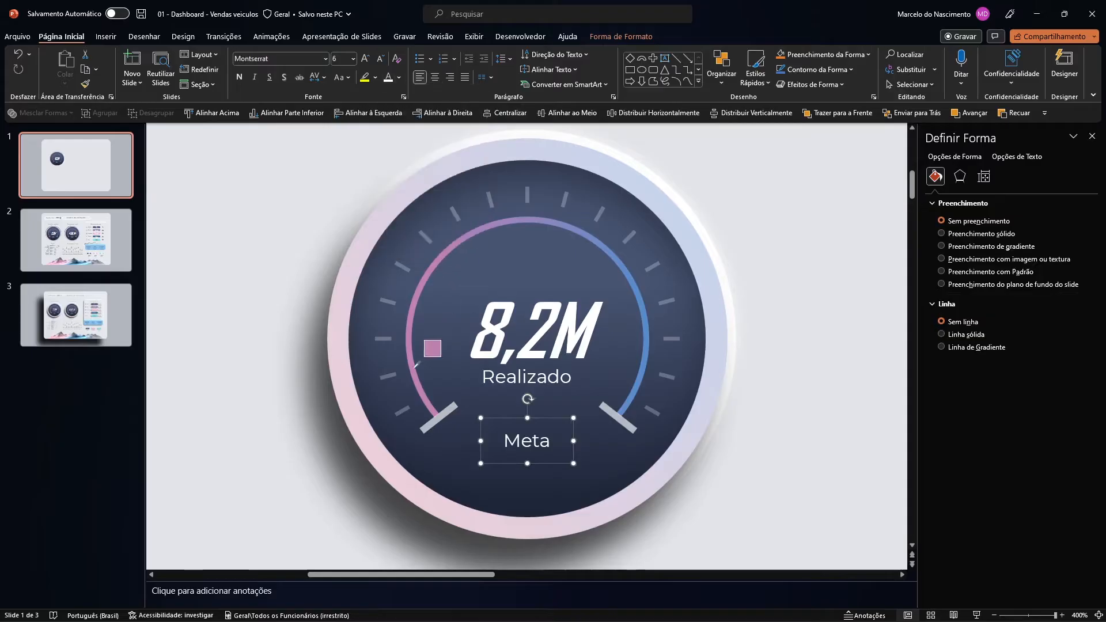
left_click(417, 371)
Duplicate the pink Meta label and arrange the two so one sits directly above the other.
mouse_move(549, 466)
left_mouse_down()
mouse_move(547, 449)
mouse_move(535, 458)
left_mouse_up()
left_click(536, 458)
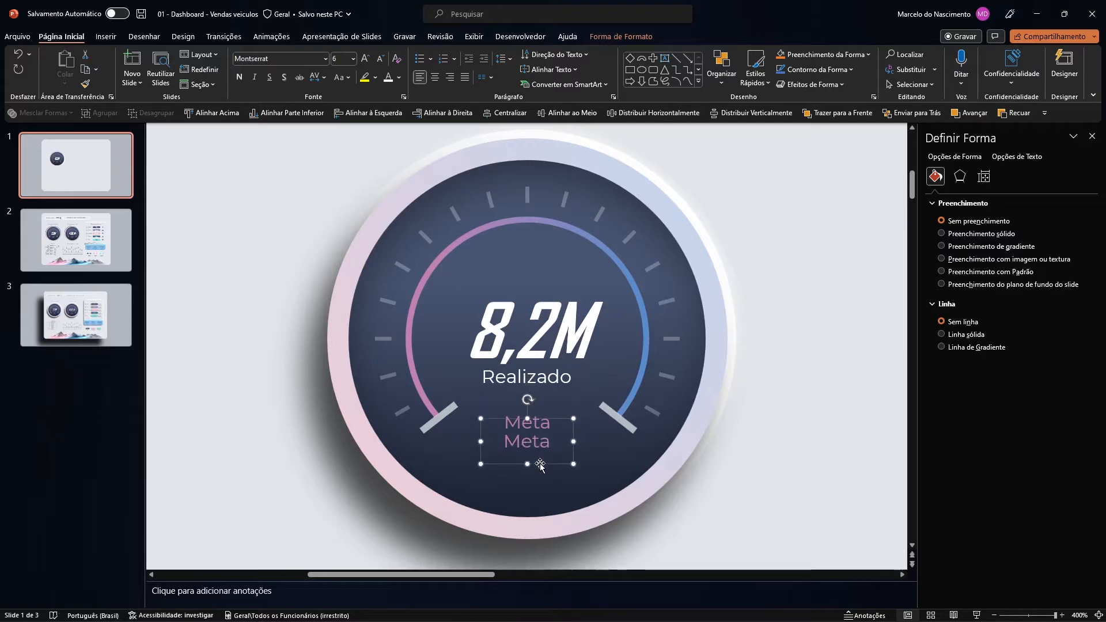
mouse_move(541, 464)
left_mouse_down()
mouse_move(542, 476)
mouse_move(552, 455)
left_mouse_up()
left_click(540, 424)
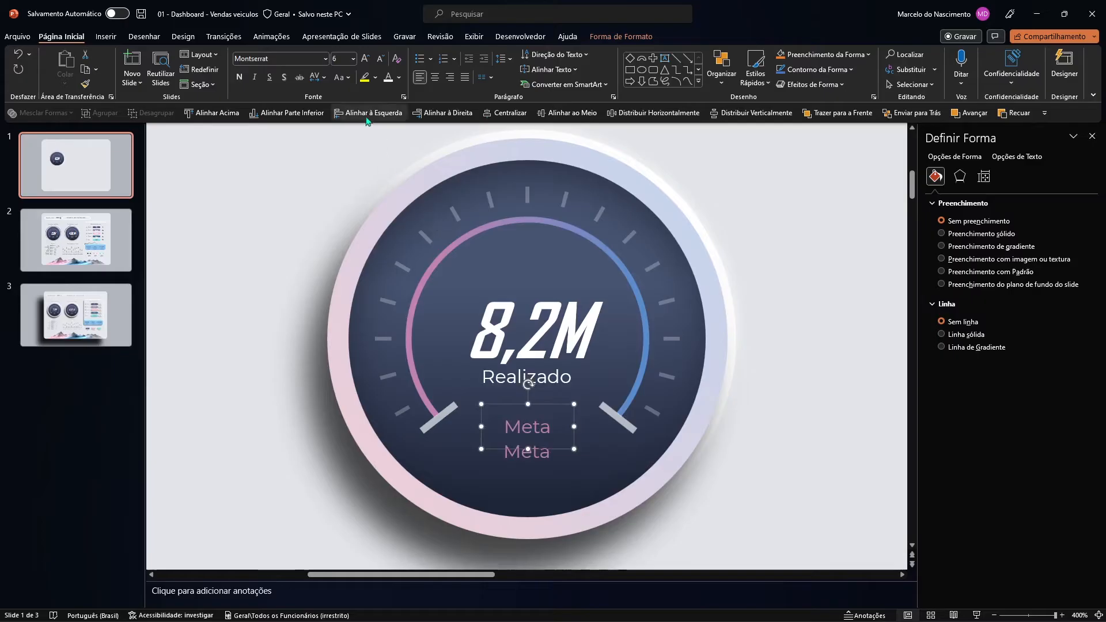
Make the upper Meta copy bold italic and replace its text with "12,5M".
left_click(240, 77)
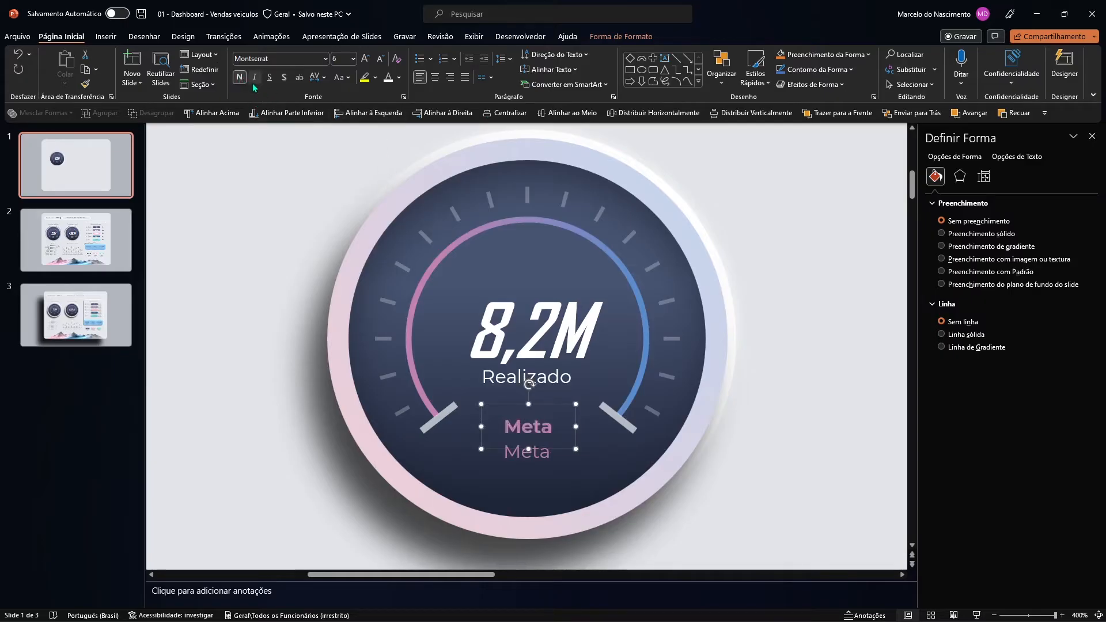
left_click(254, 79)
double_click(536, 427)
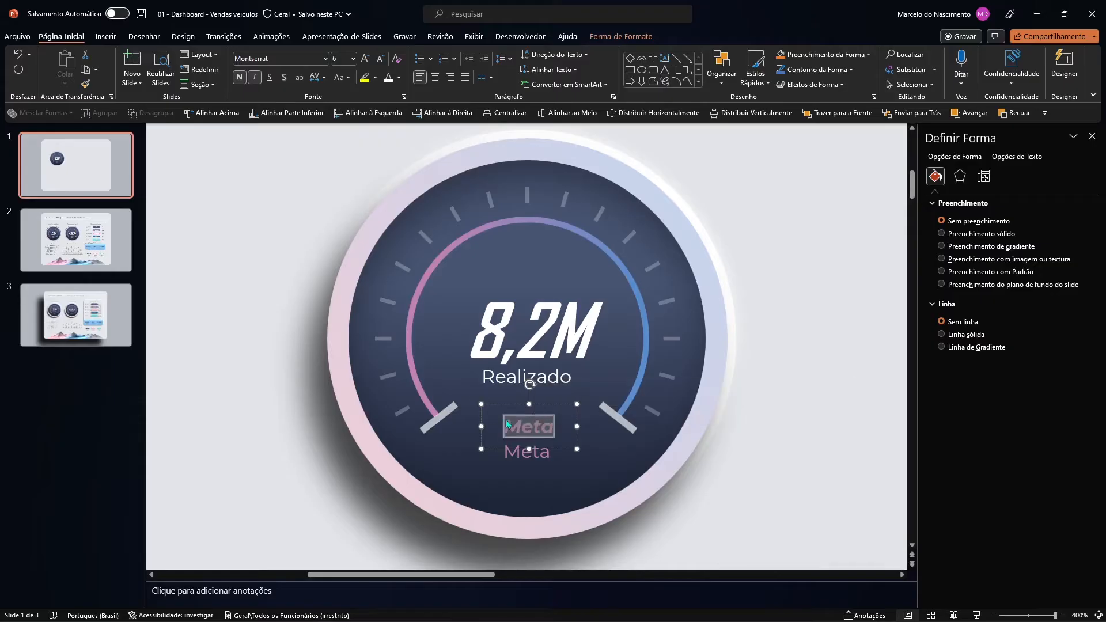
type("12")
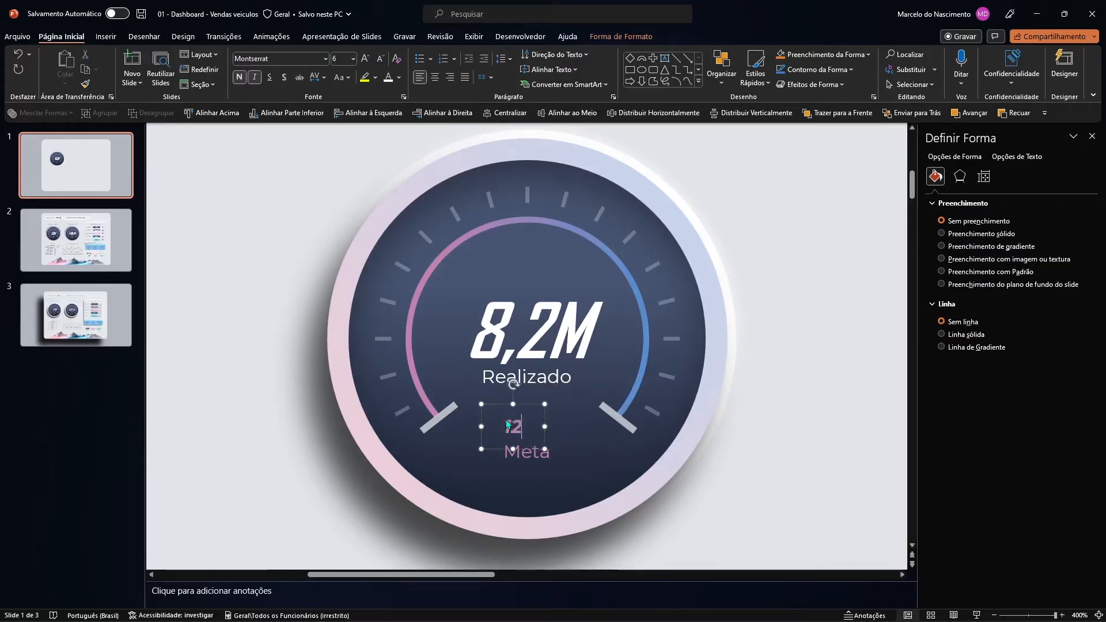
type(",")
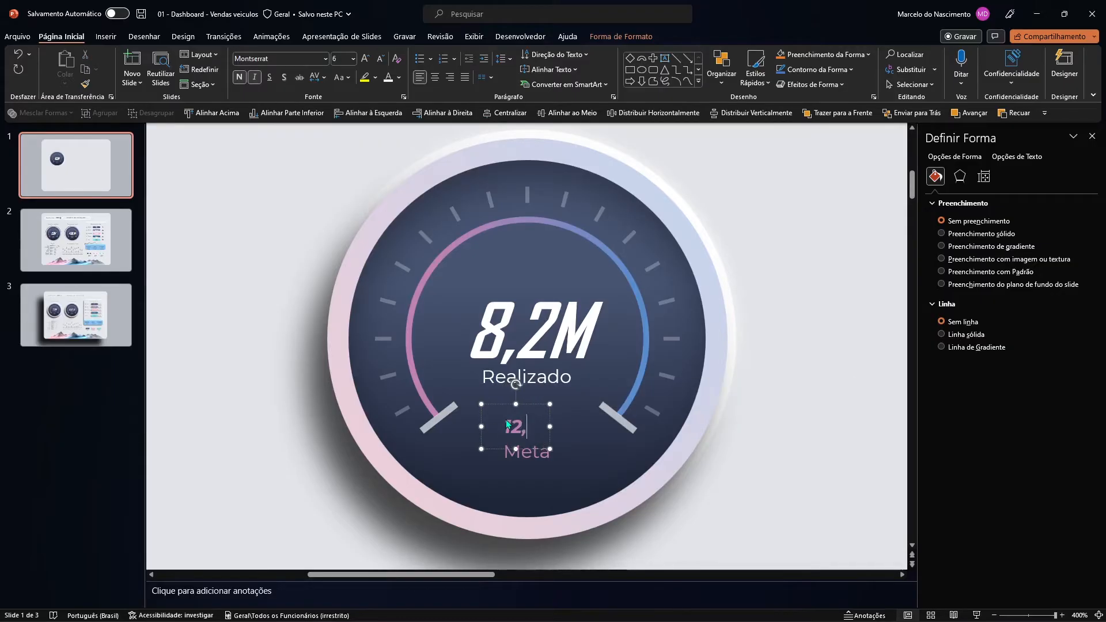
type("5M")
key("ctrl+a")
Center the 12,5M text box horizontally on the gauge's outer circle.
left_click(538, 426)
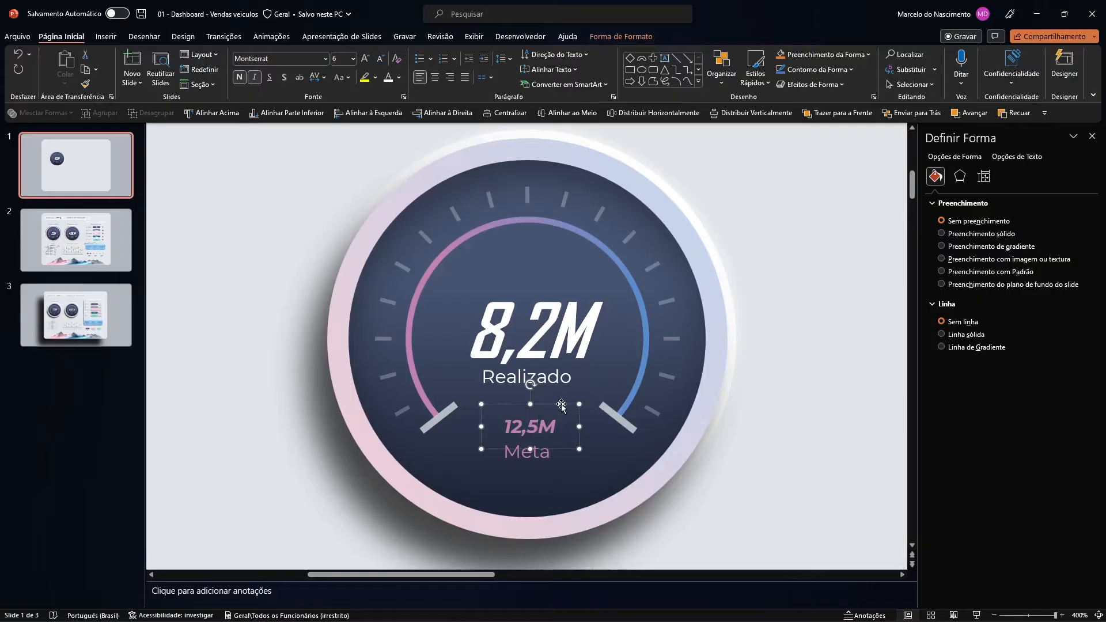
left_click(726, 343, "shift")
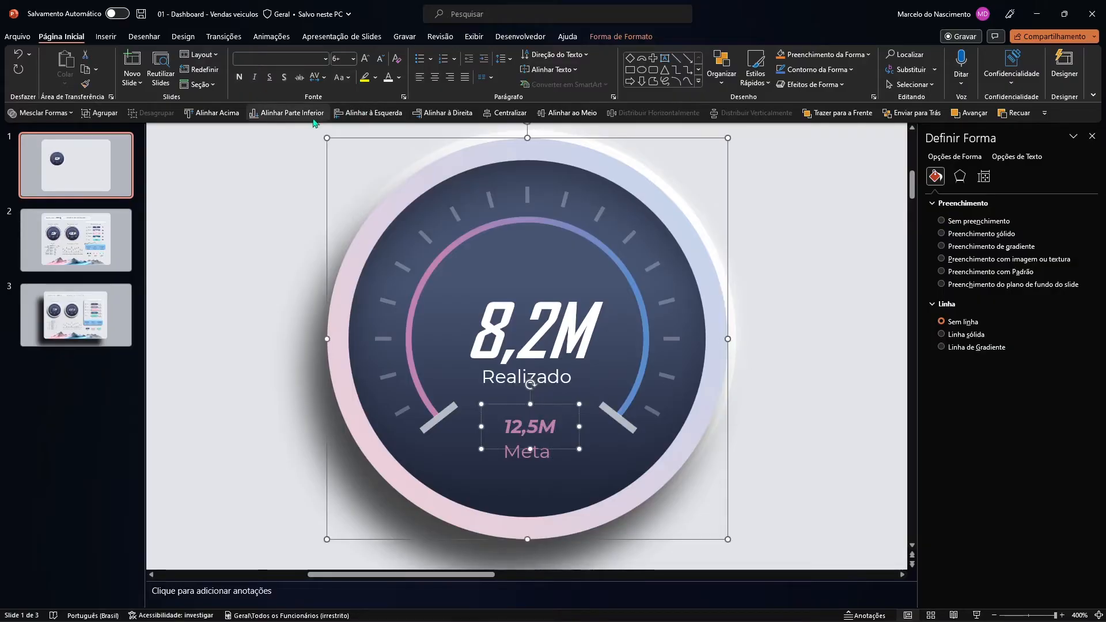
scroll(590, 357, "down", 5, "ctrl")
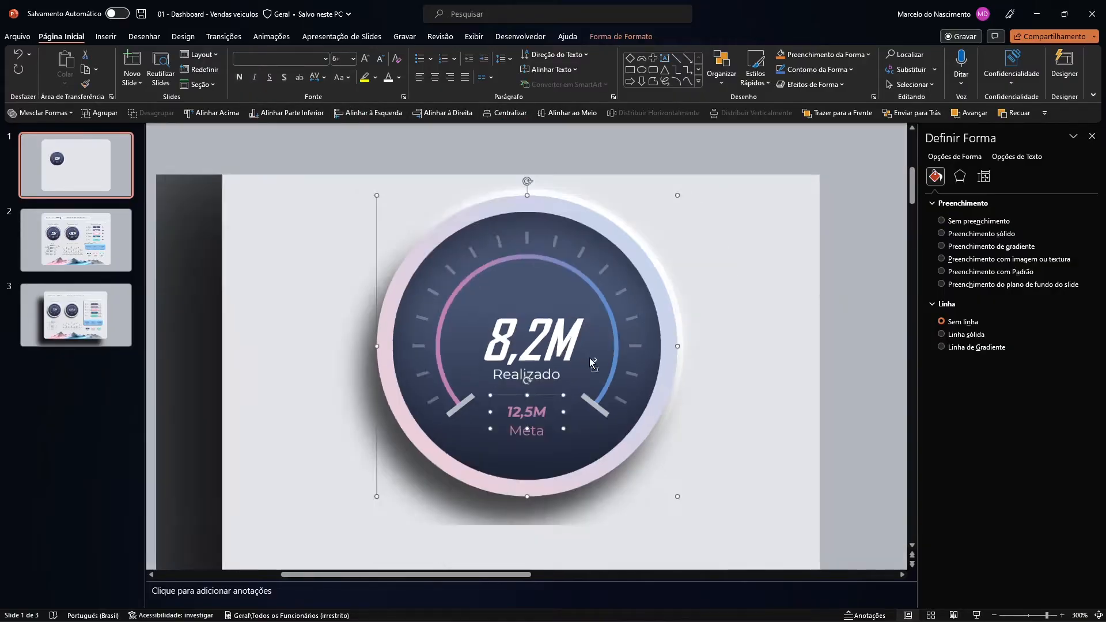
Select all the shapes and texts of the gauge and group them into one object.
scroll(590, 358, "down", 3, "ctrl")
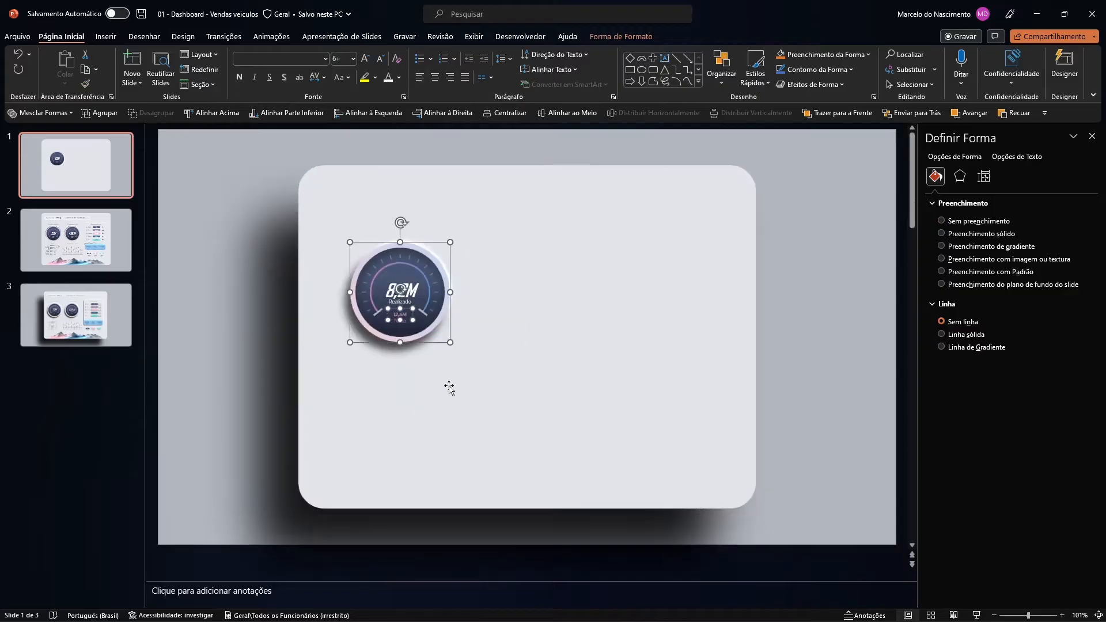
left_click(407, 565)
scroll(447, 469, "down", 2, "ctrl")
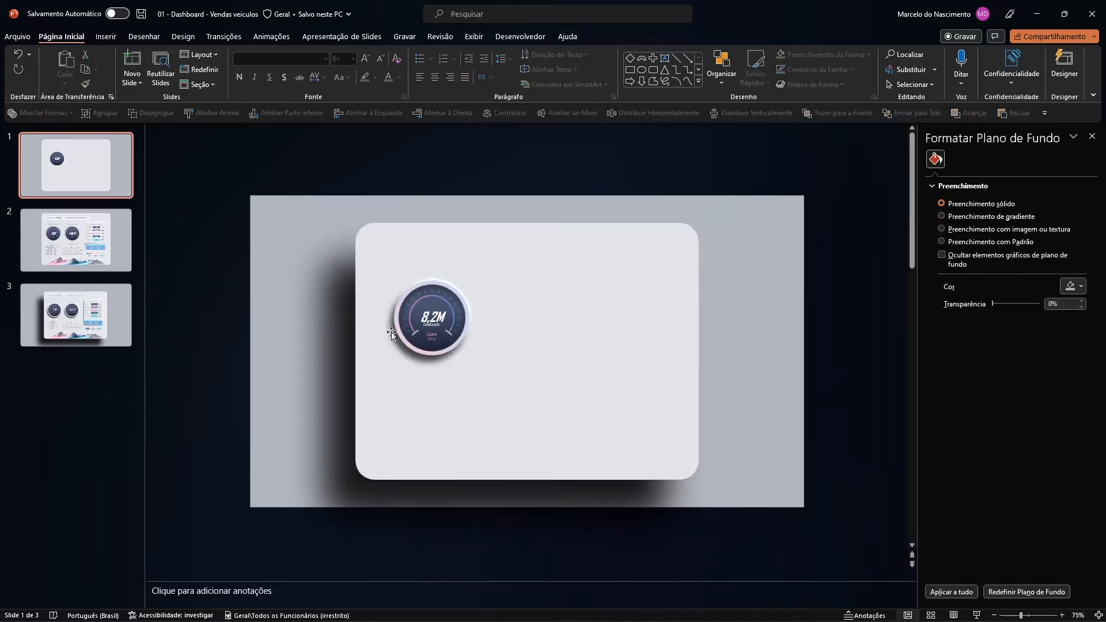
left_click_drag(213, 231, 512, 410)
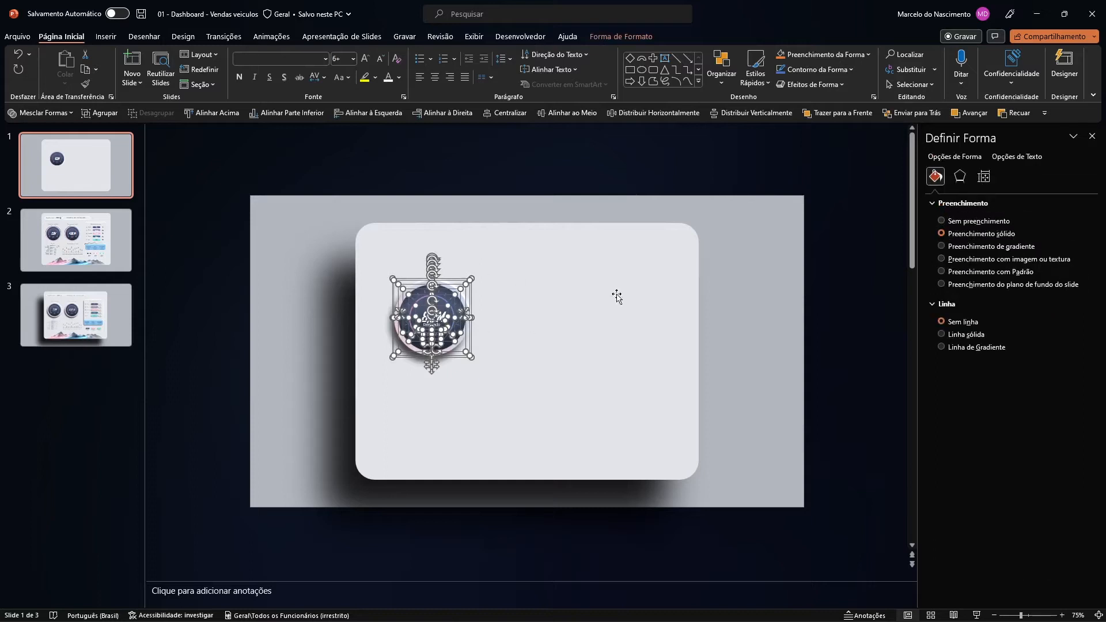
left_click(99, 113)
Duplicate the grouped gauge to its right and align both gauges to their vertical middle.
left_click_drag(462, 320, 558, 320)
left_click(433, 311, "shift")
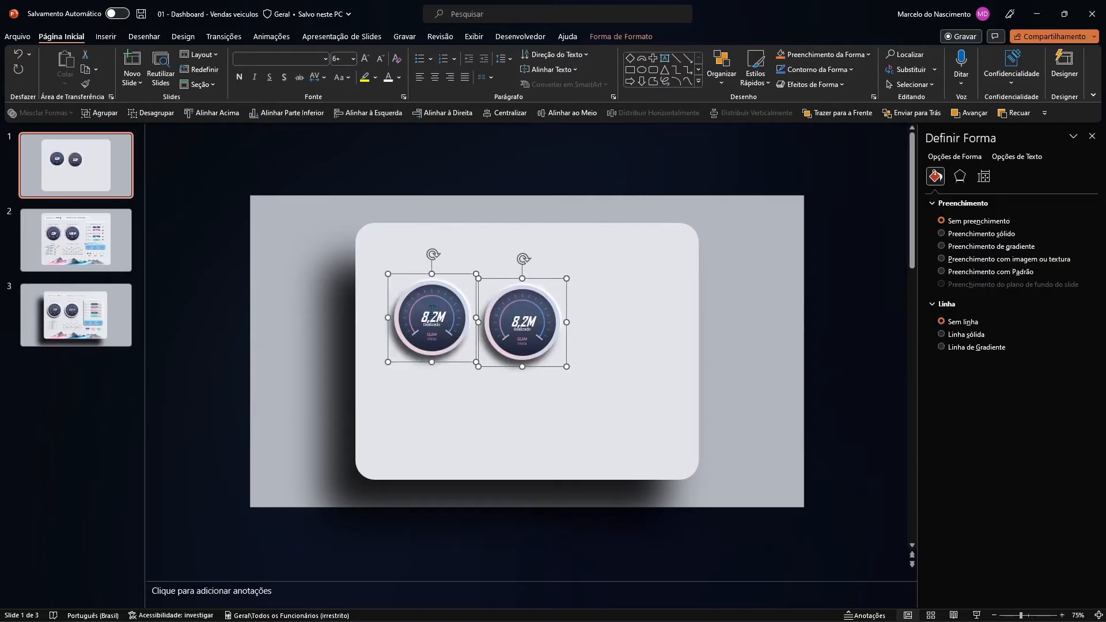
left_click(556, 113)
Shift both gauges together toward the left edge of the rounded dashboard panel.
key("Left")
key("Left")
key("Left")
key("Left")
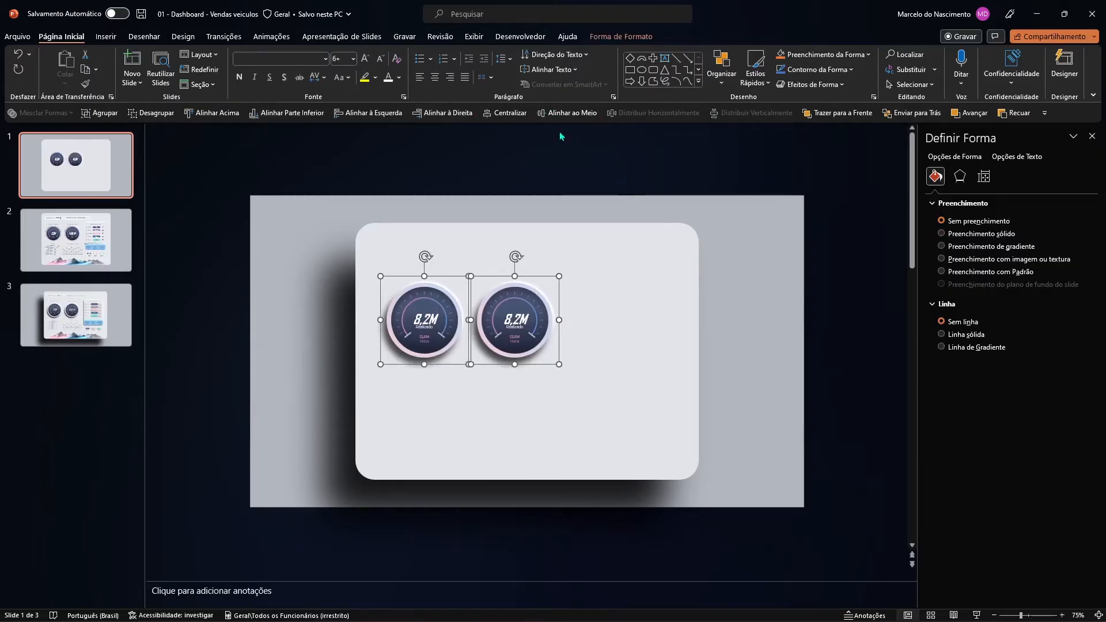
key("Left")
key("Left")
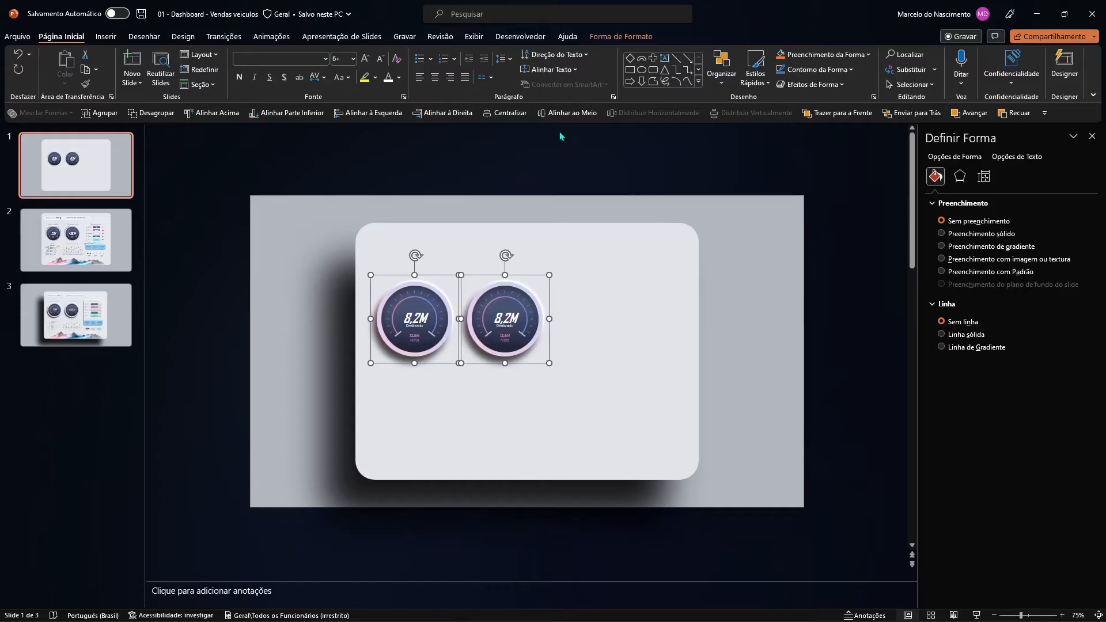
key("Right")
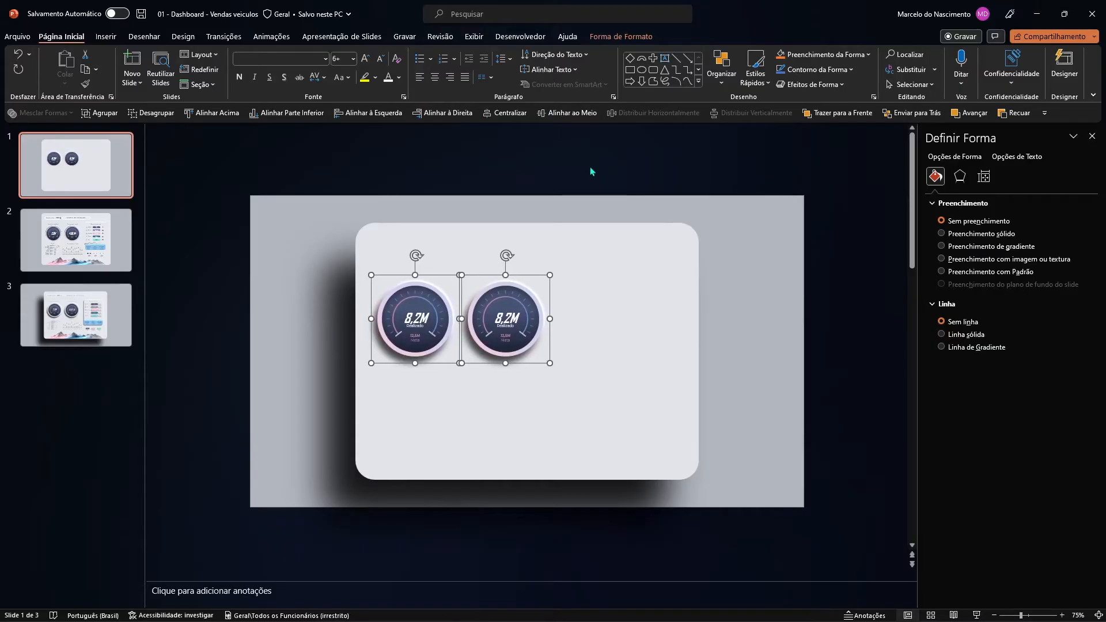
Try to copy the Realizado label out of the grouped right gauge to a spot above the left gauge.
left_click(363, 236)
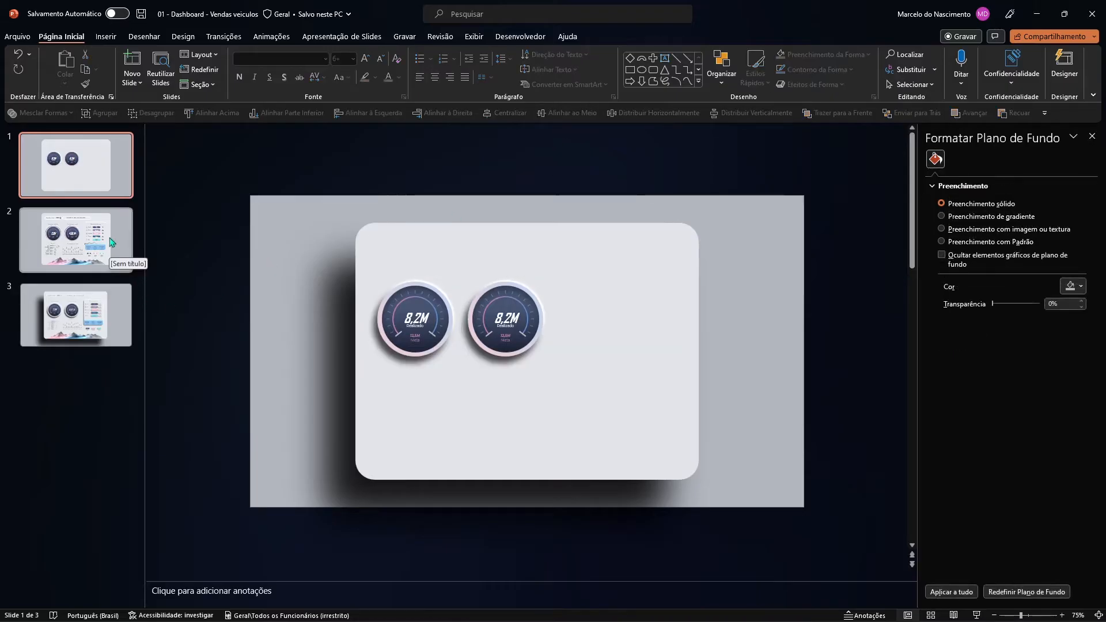
left_click(529, 340)
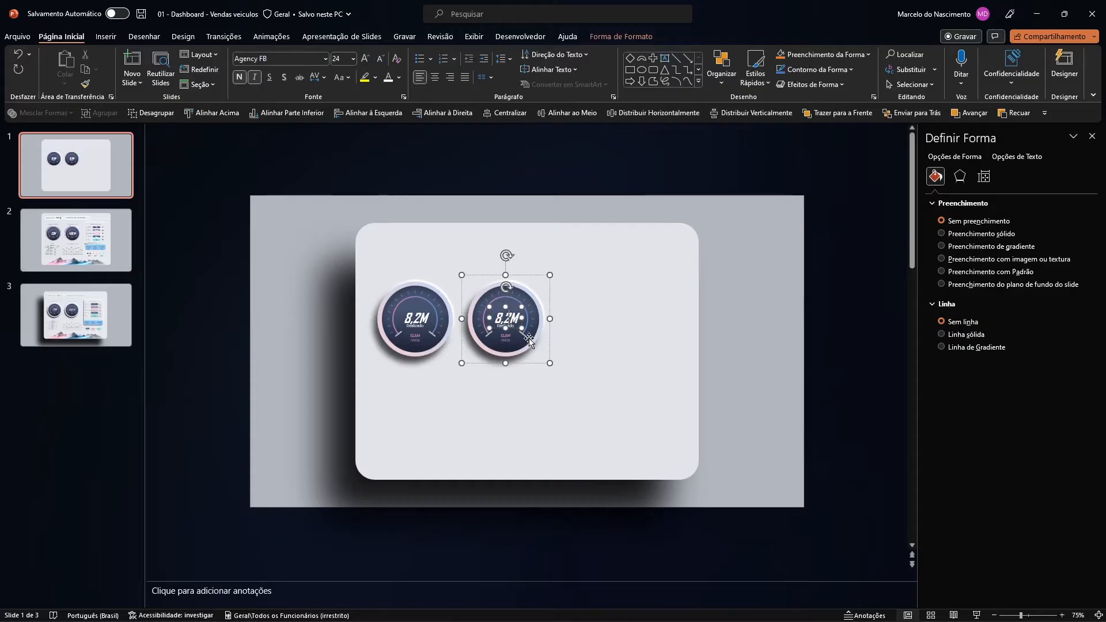
scroll(529, 340, "up", 5, "ctrl")
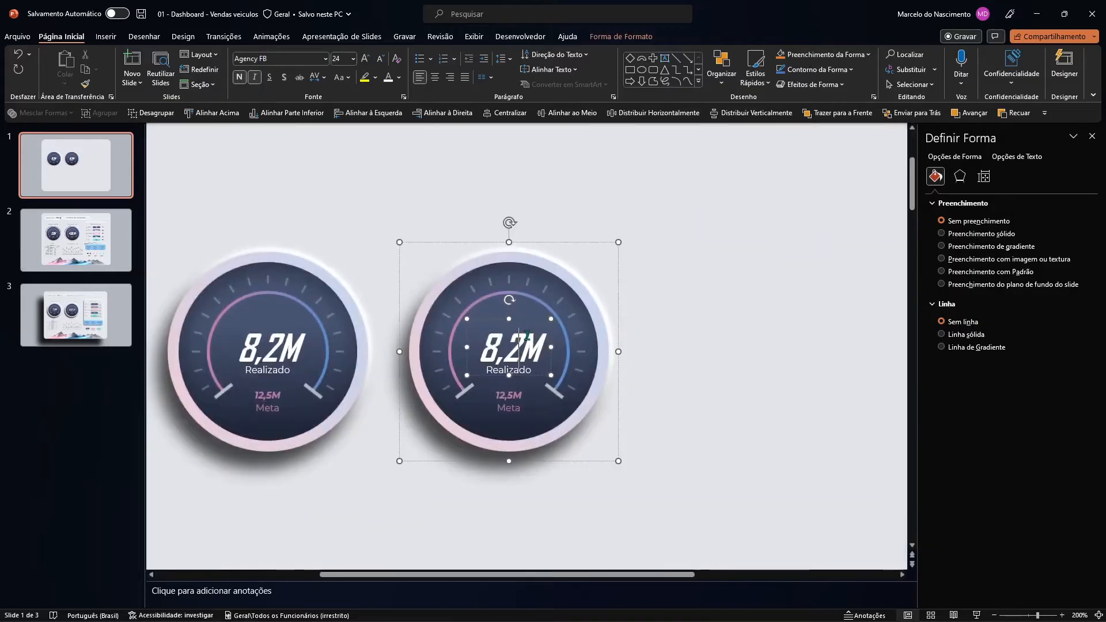
left_click(509, 371)
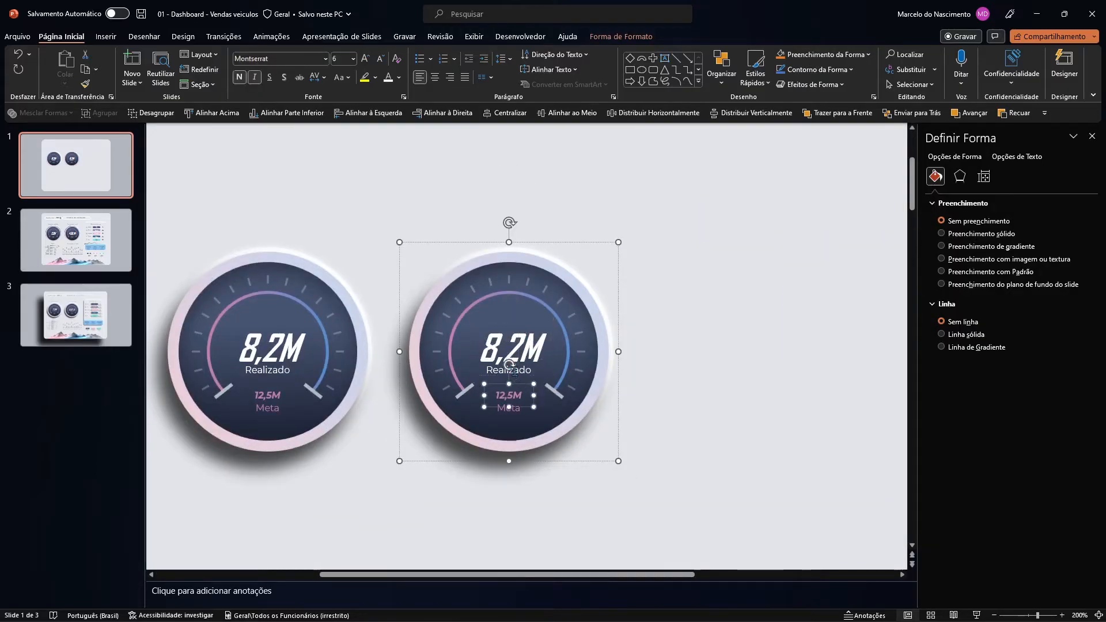
left_click_drag(518, 384, 283, 220)
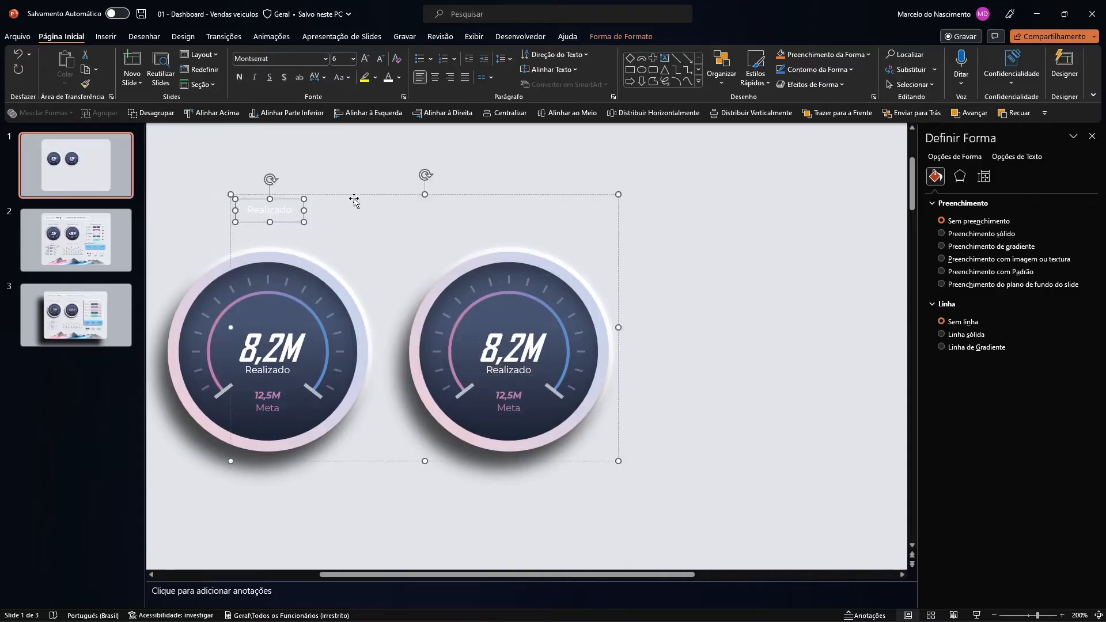
key("ctrl+z")
Ungroup both gauges so their shapes and texts can be edited individually.
left_click(514, 264)
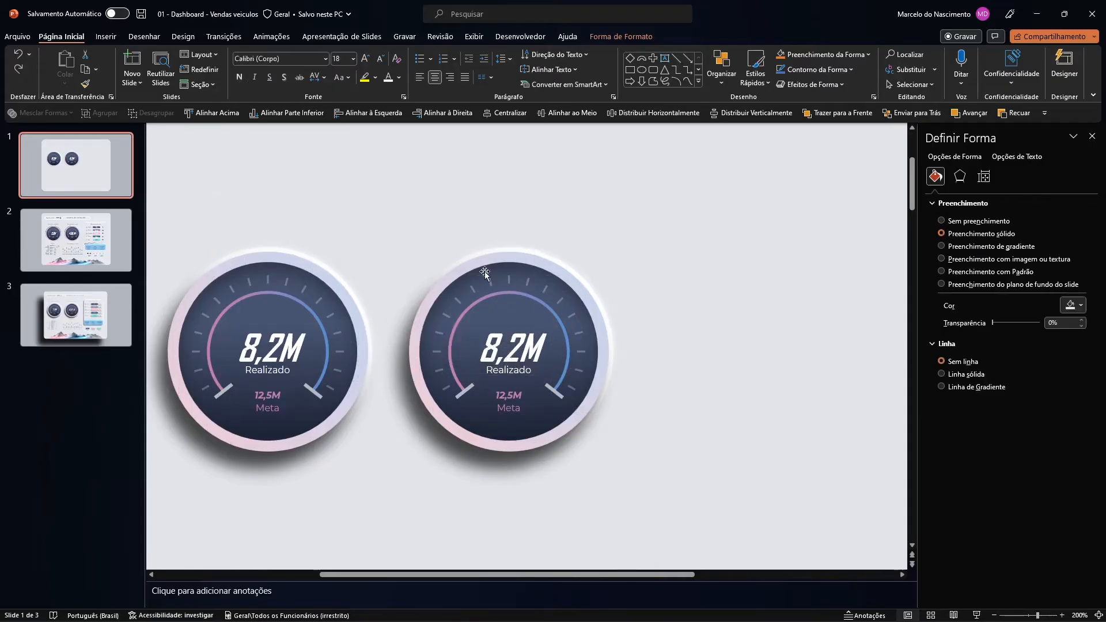
left_click(534, 264)
left_click(330, 274, "shift")
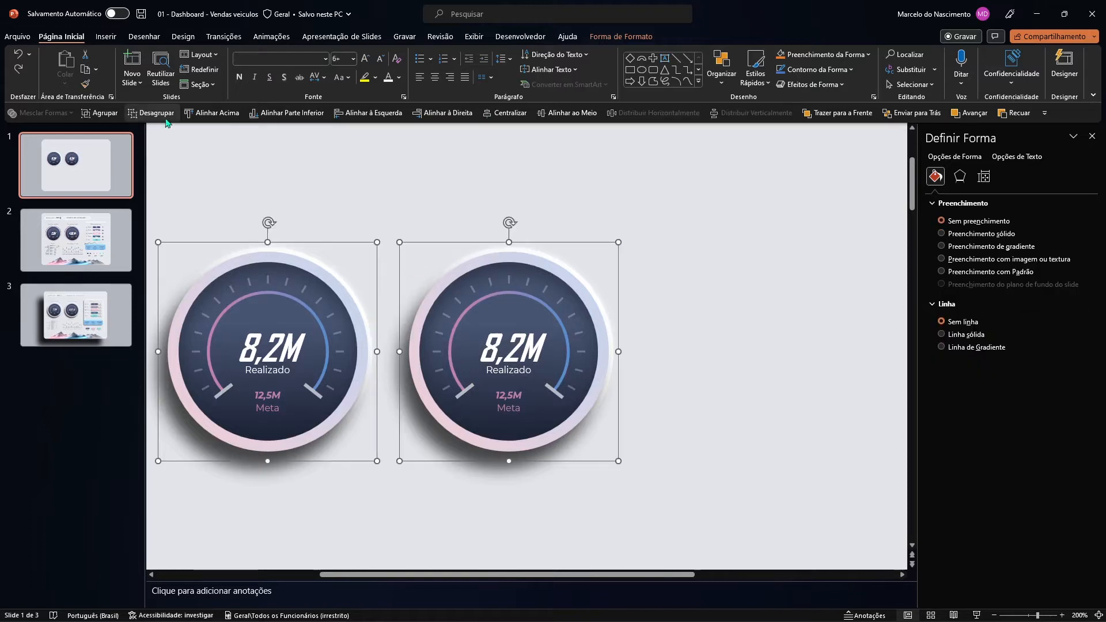
left_click(151, 114)
left_click(494, 254)
Duplicate the right gauge's Realizado label above the left gauge, and place another copy above the right gauge.
left_click(516, 381)
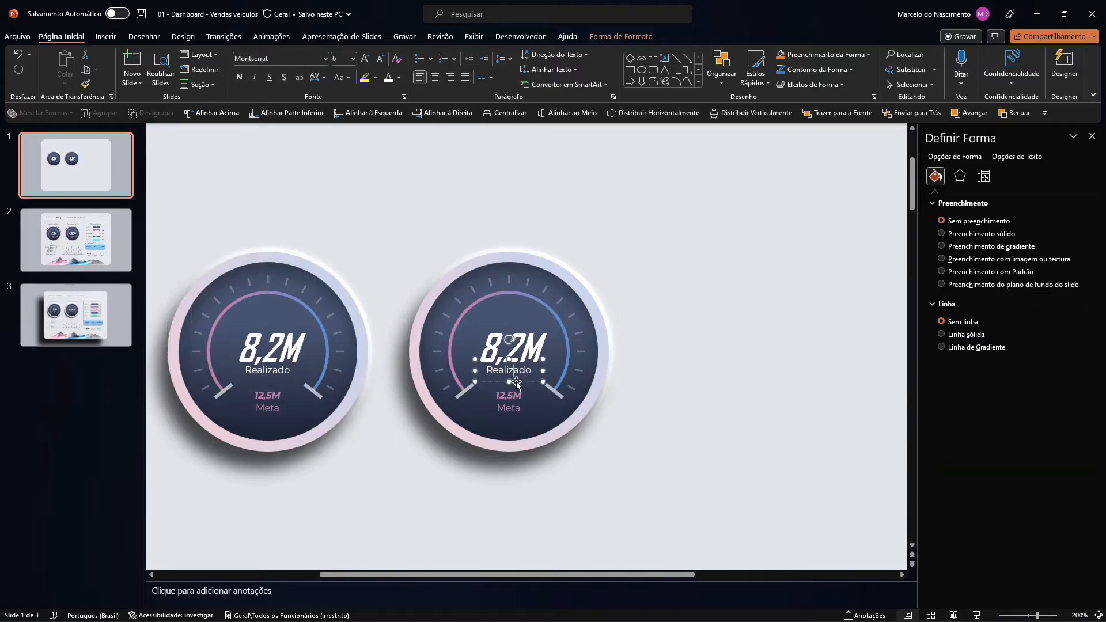
left_click_drag(518, 379, 274, 226)
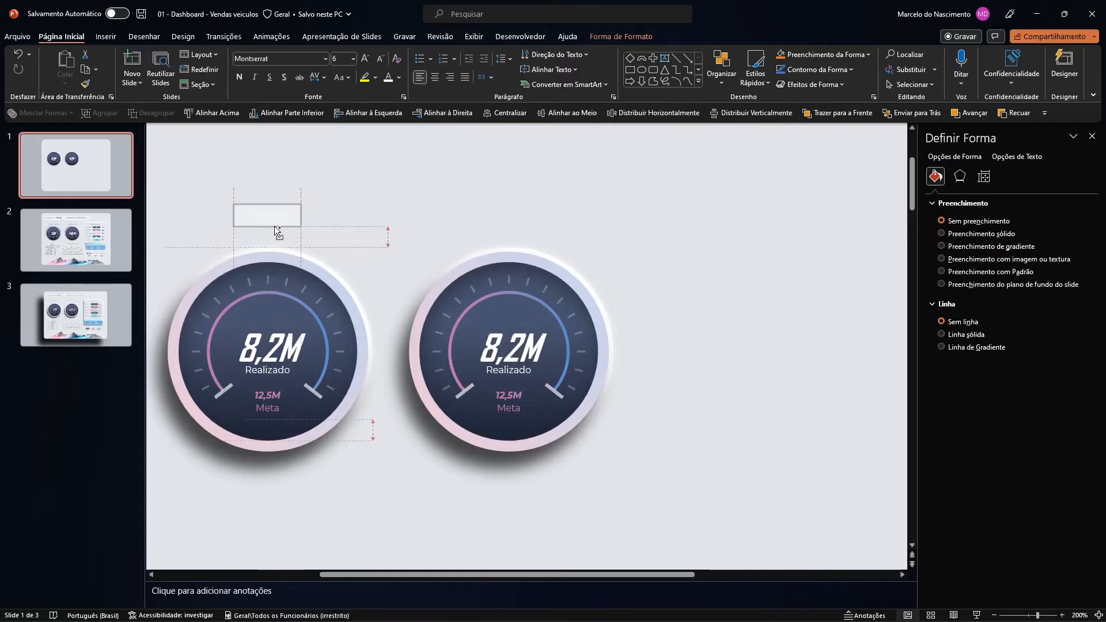
double_click(272, 215)
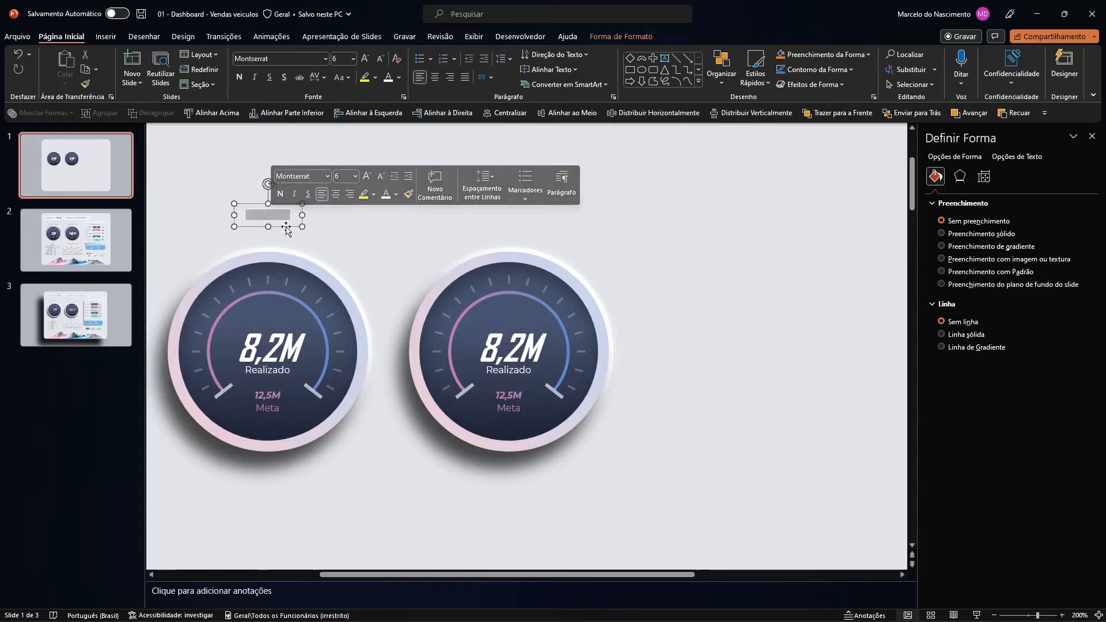
left_click(286, 226)
left_click_drag(286, 226, 535, 230)
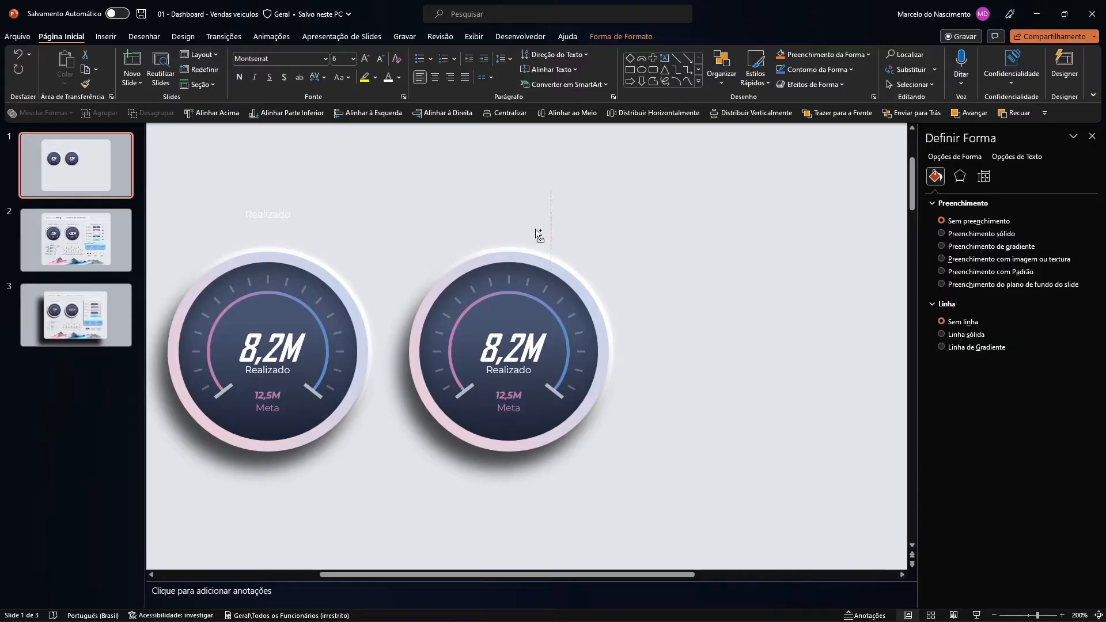
Replace the right gauge's main value with 386 Bi.
left_click(513, 364)
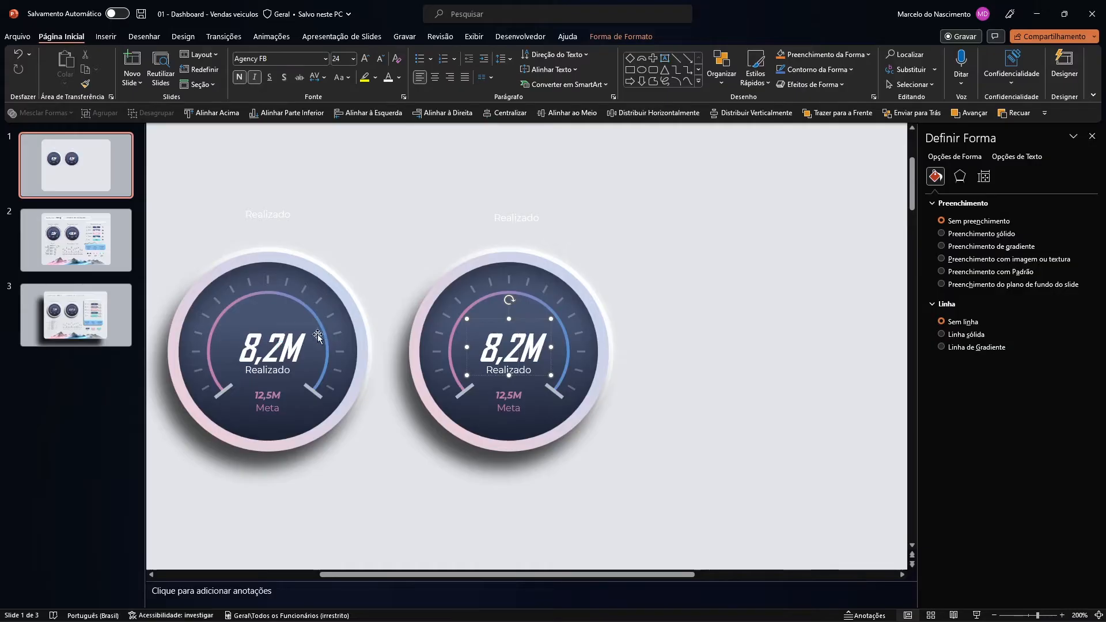
left_click(510, 356)
left_click(535, 350)
key("BackSpace")
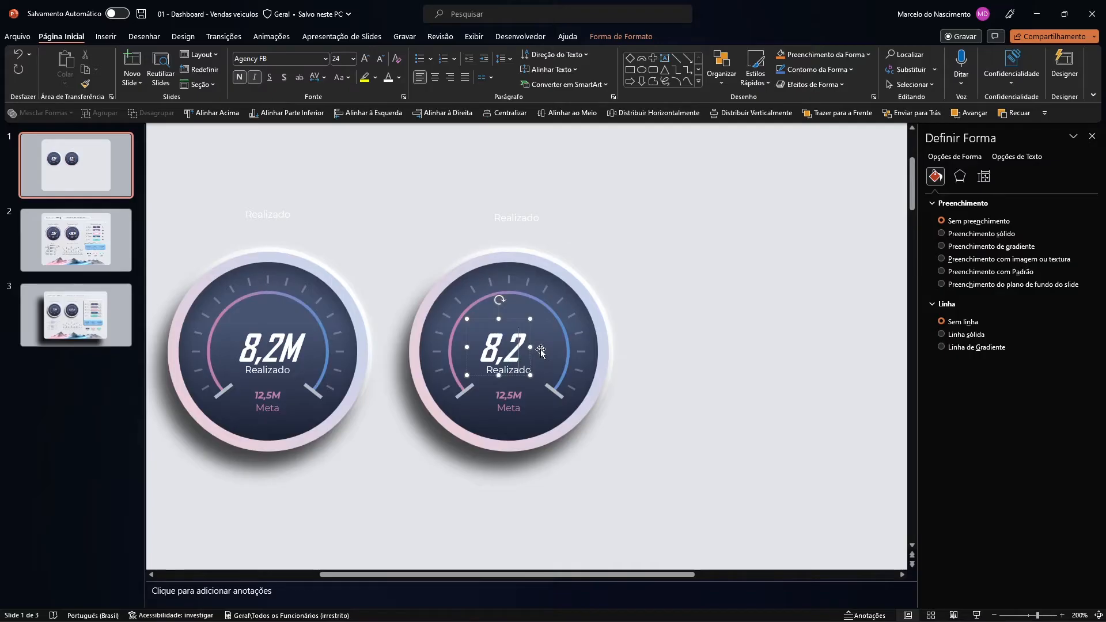
key("BackSpace")
key("BackSpace")
key("BackSpace")
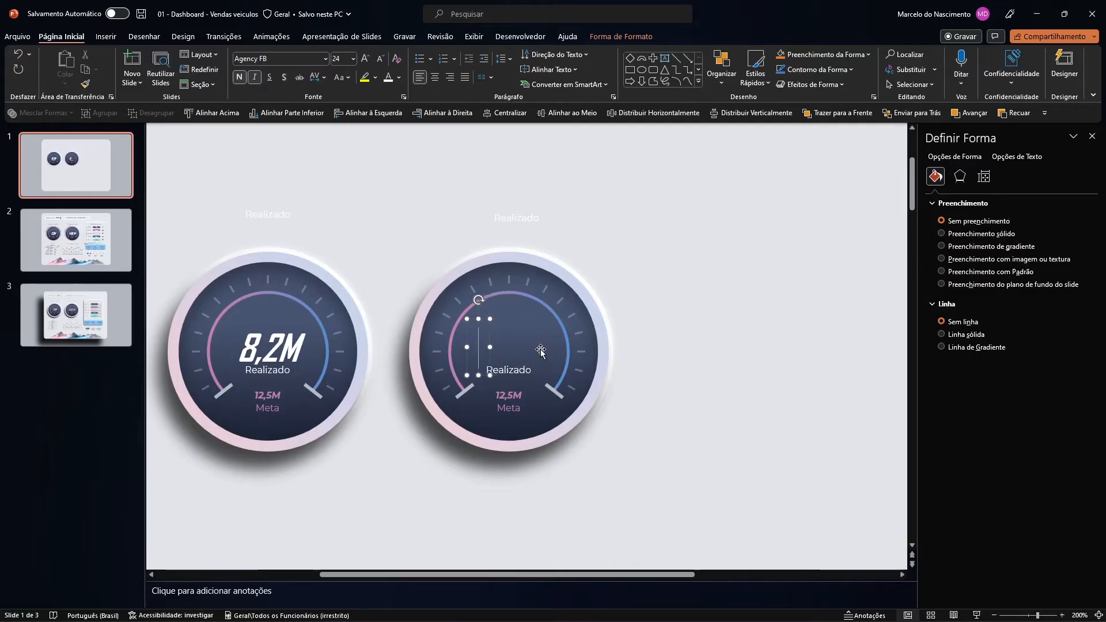
type("386")
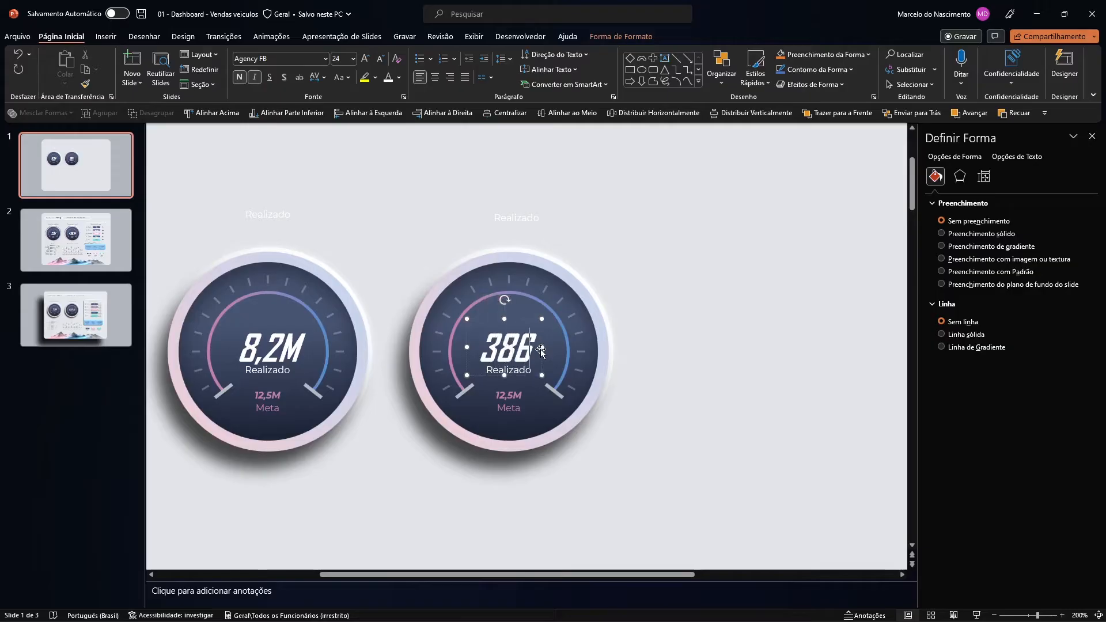
type(" Bi")
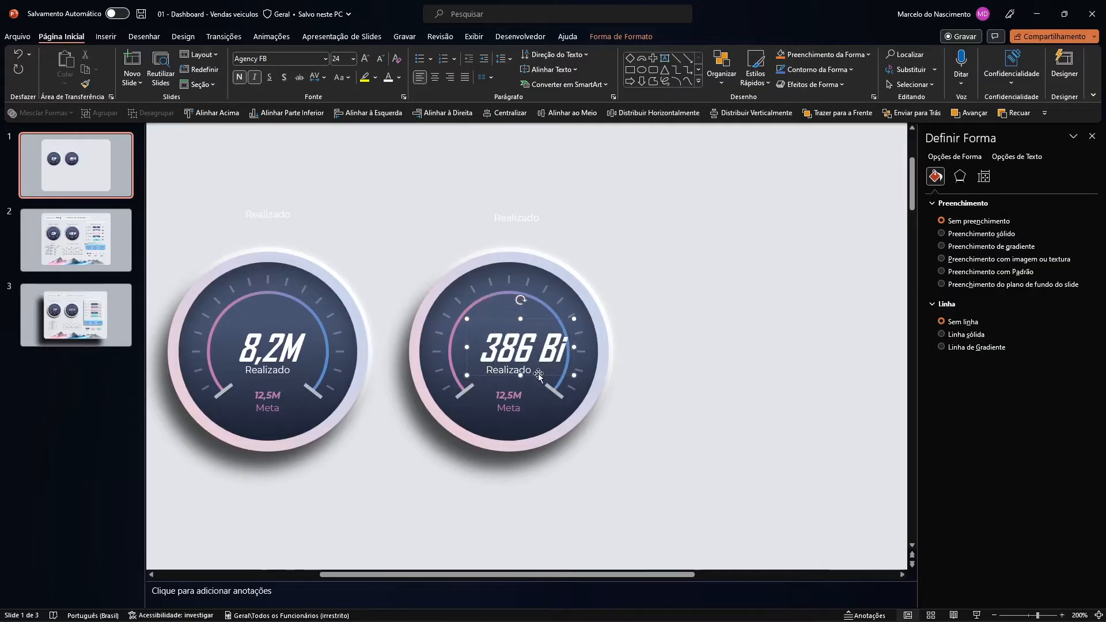
Center the 386 Bi text horizontally on the right gauge's outer circle.
left_click(517, 265, "shift")
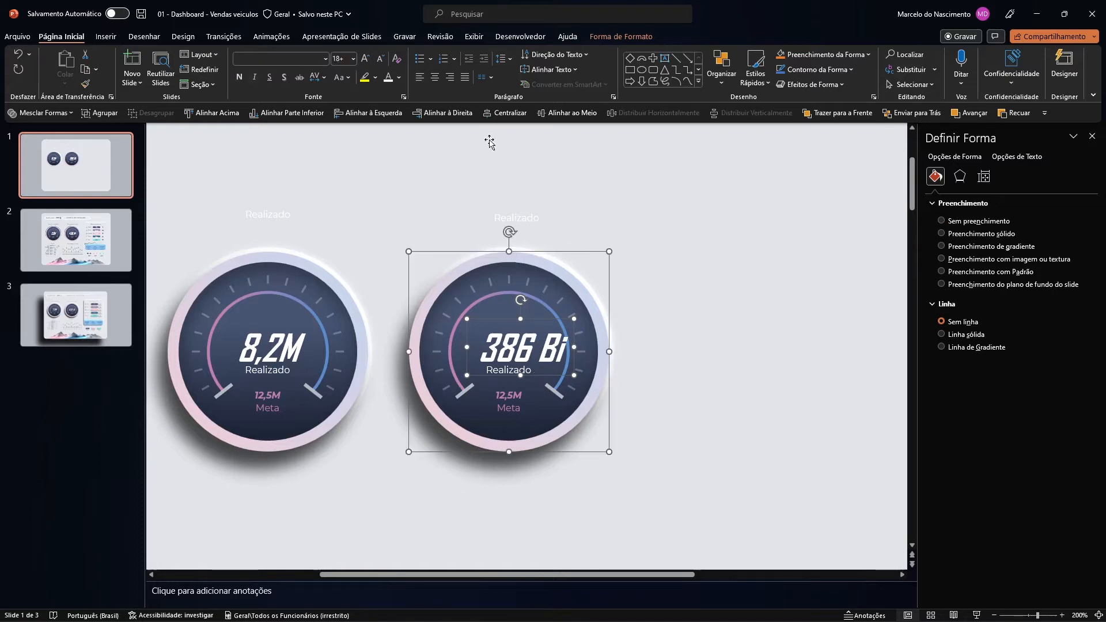
left_click(506, 113)
left_click(646, 263)
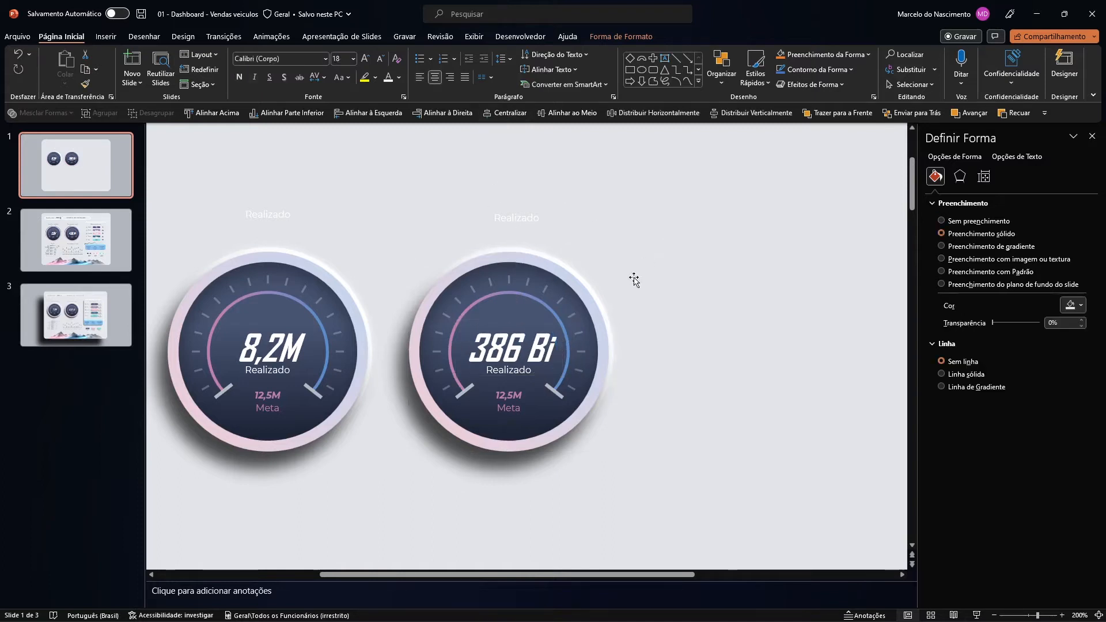
Change the right gauge's Meta value to 458 Bi and center it horizontally on the gauge's dark circle.
left_click(527, 344)
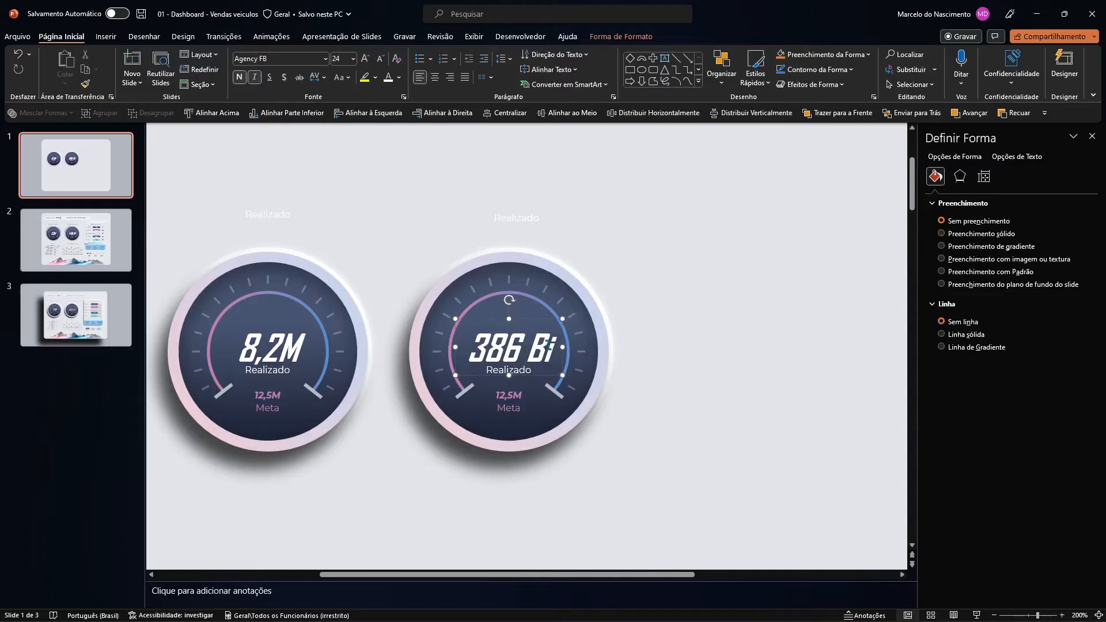
double_click(520, 394)
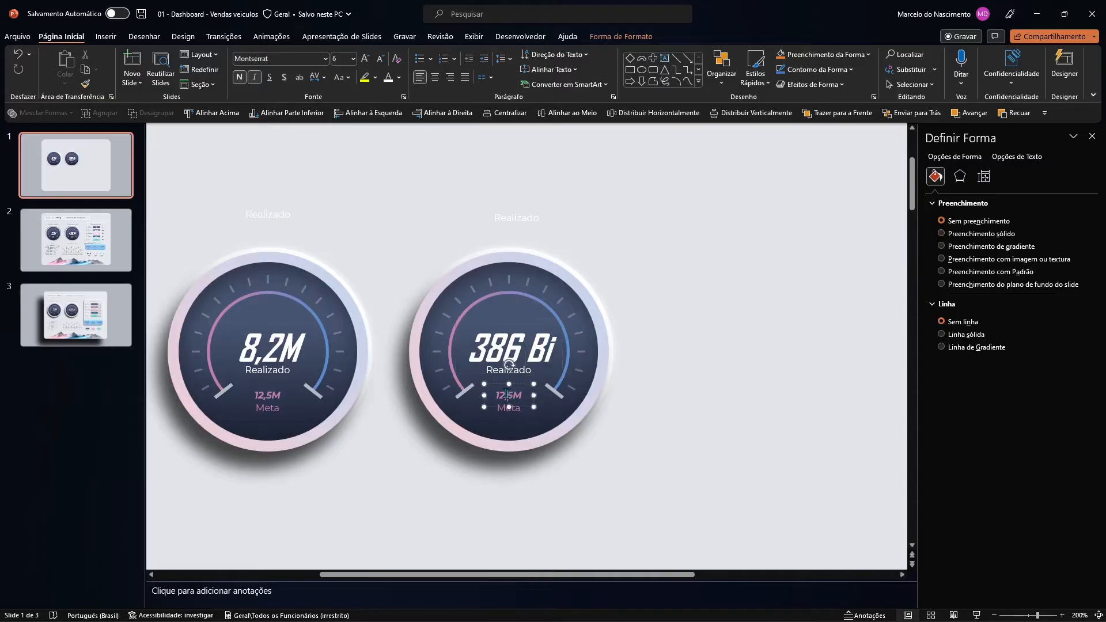
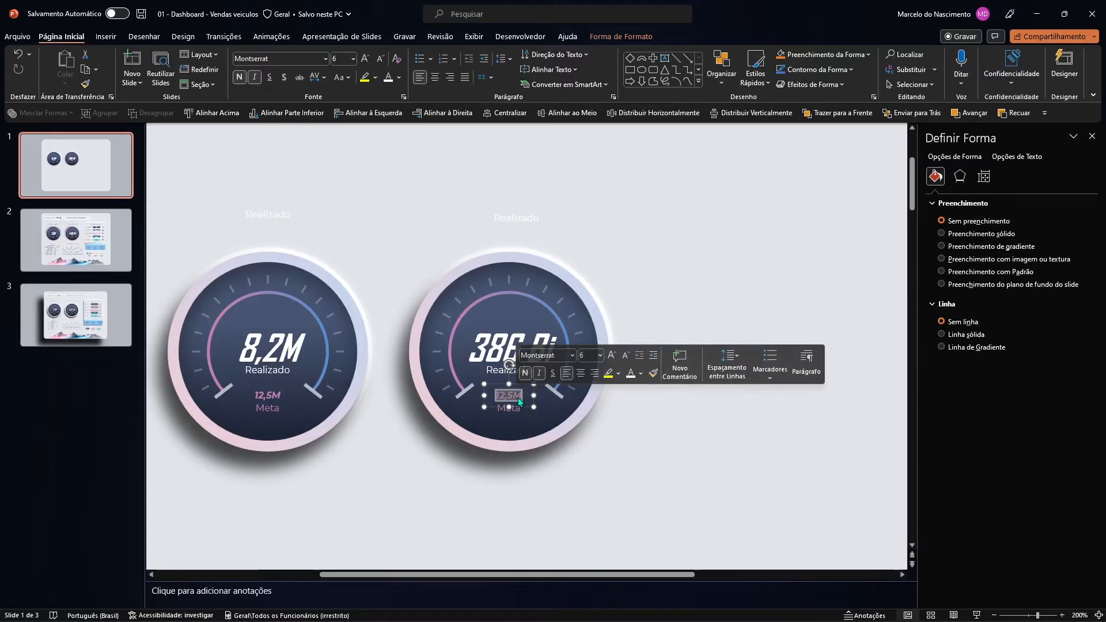
type("5")
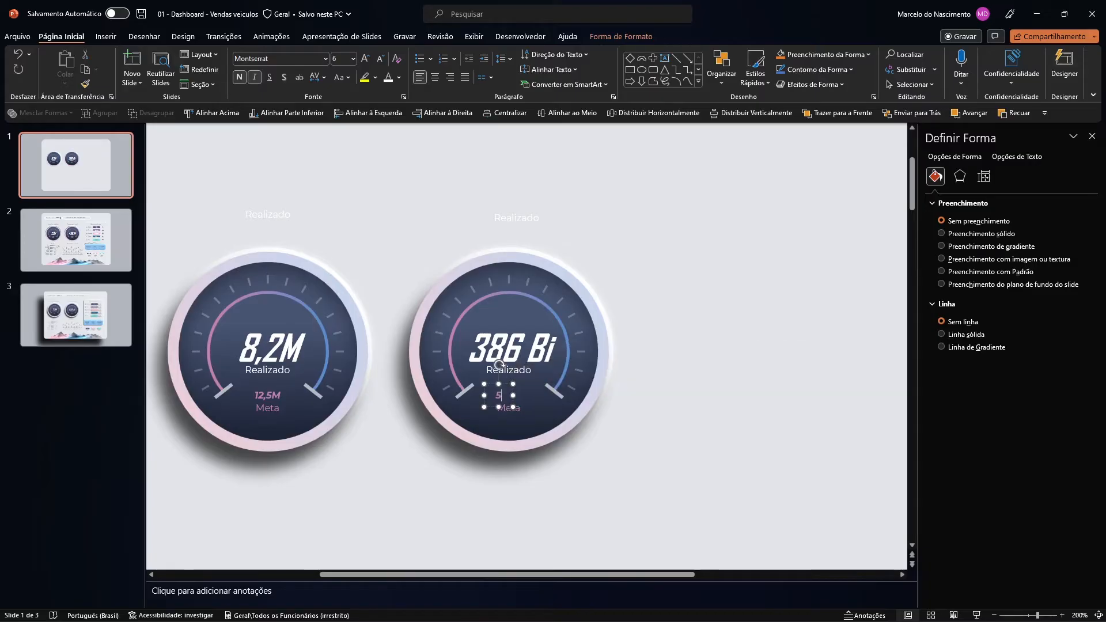
key("BackSpace")
type("458 Bi")
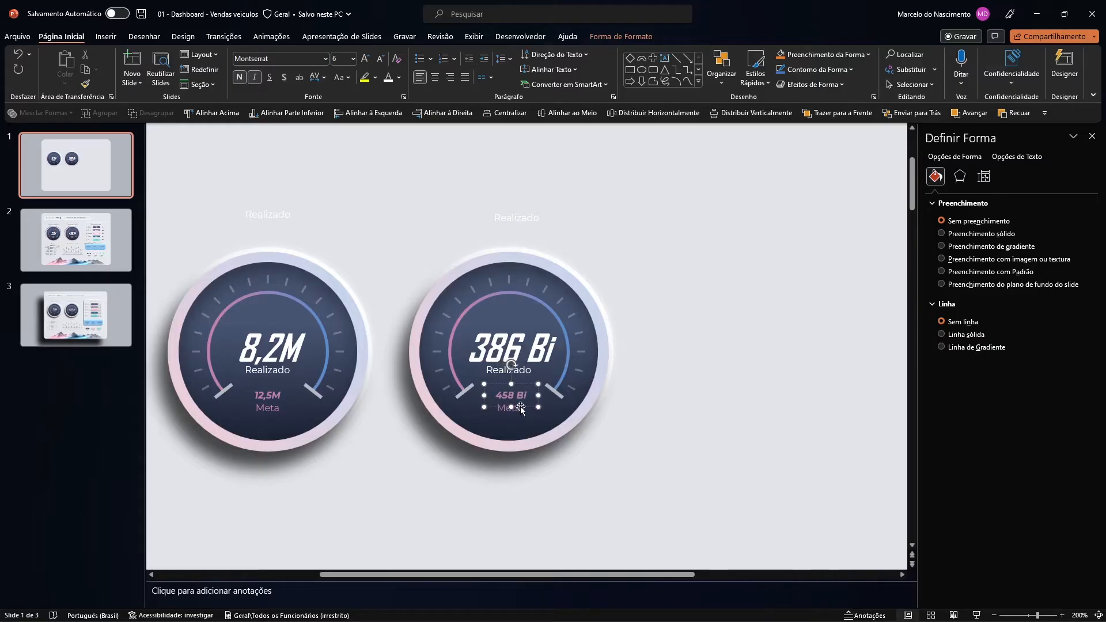
left_click(595, 311, "shift")
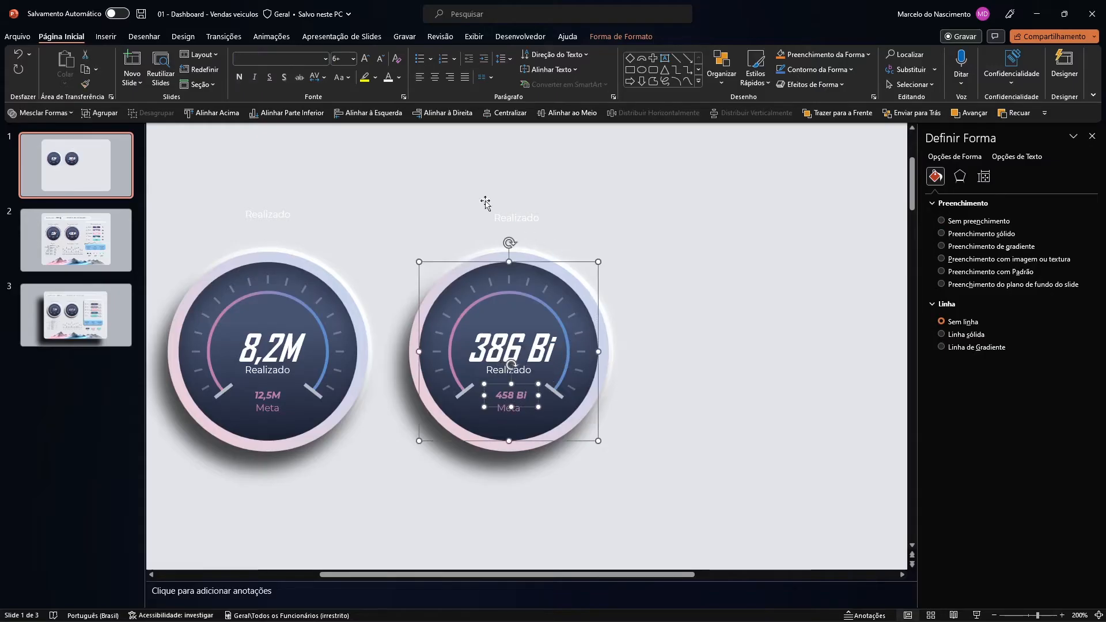
left_click(625, 248)
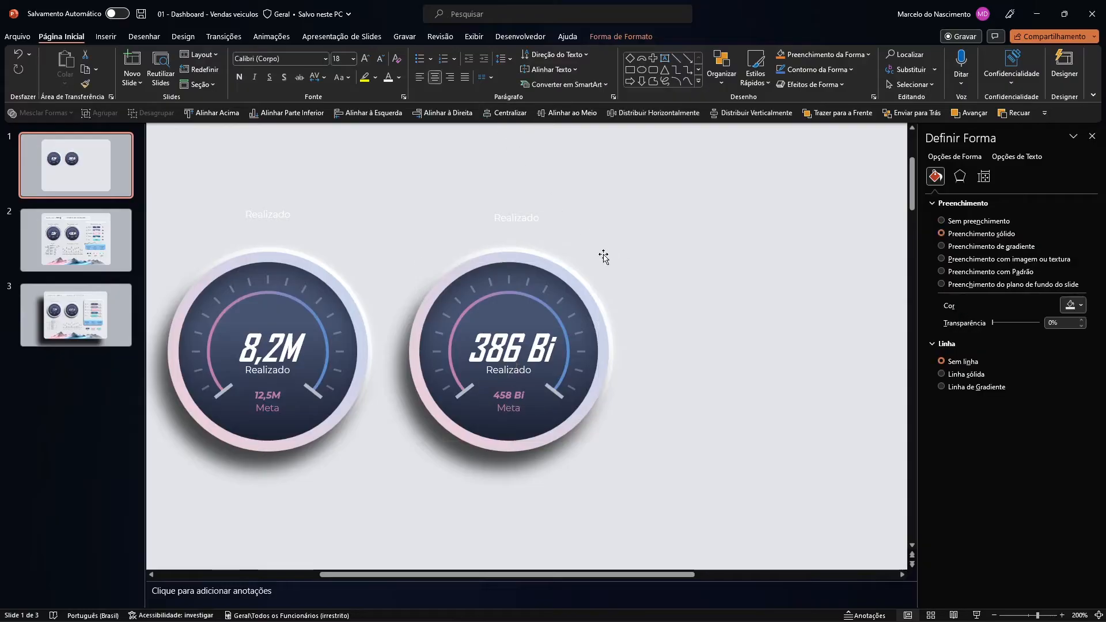
Give both Realizado labels above the gauges the custom gray font color RGB 138, 139, 140.
scroll(602, 254, "down", 5, "ctrl")
left_click(528, 346)
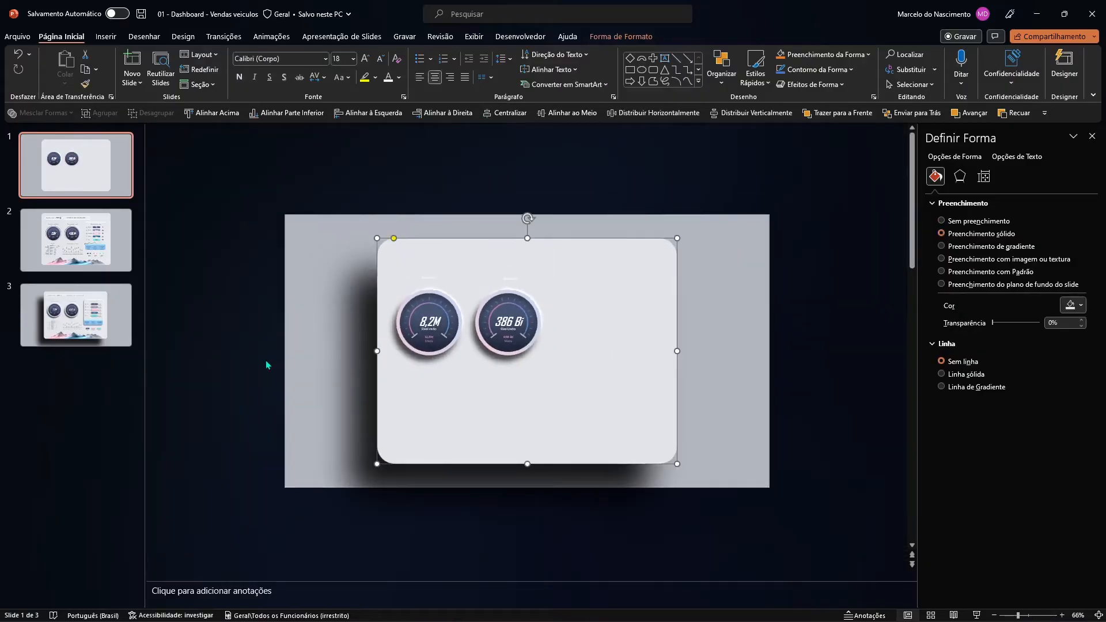
left_click(230, 362)
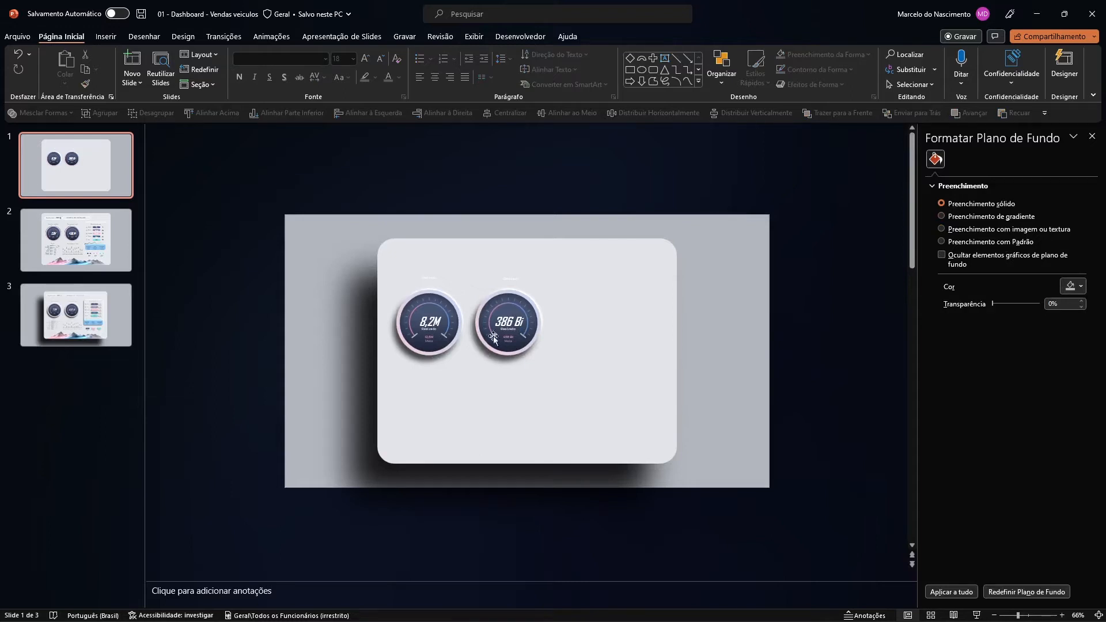
left_click(430, 279)
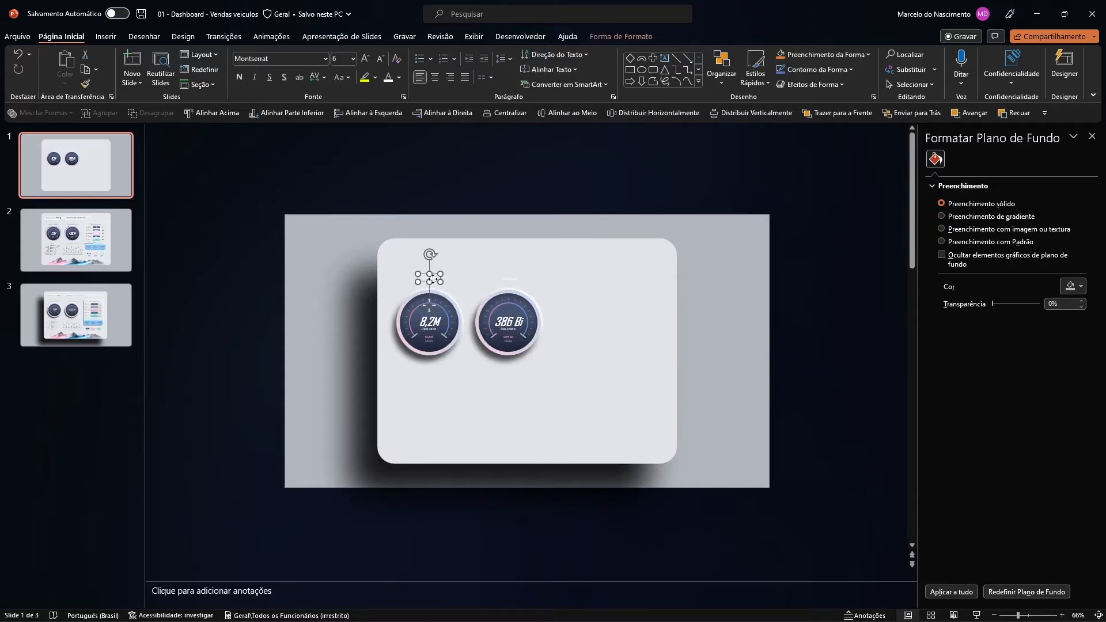
left_click(506, 279, "shift")
scroll(506, 279, "up", 5, "ctrl")
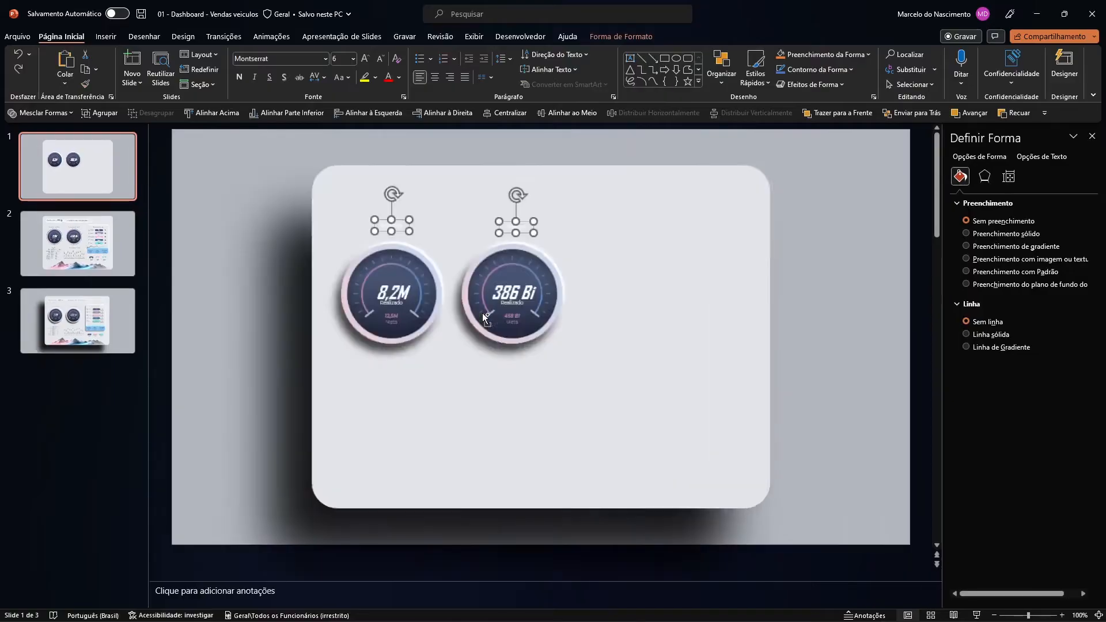
left_click(399, 77)
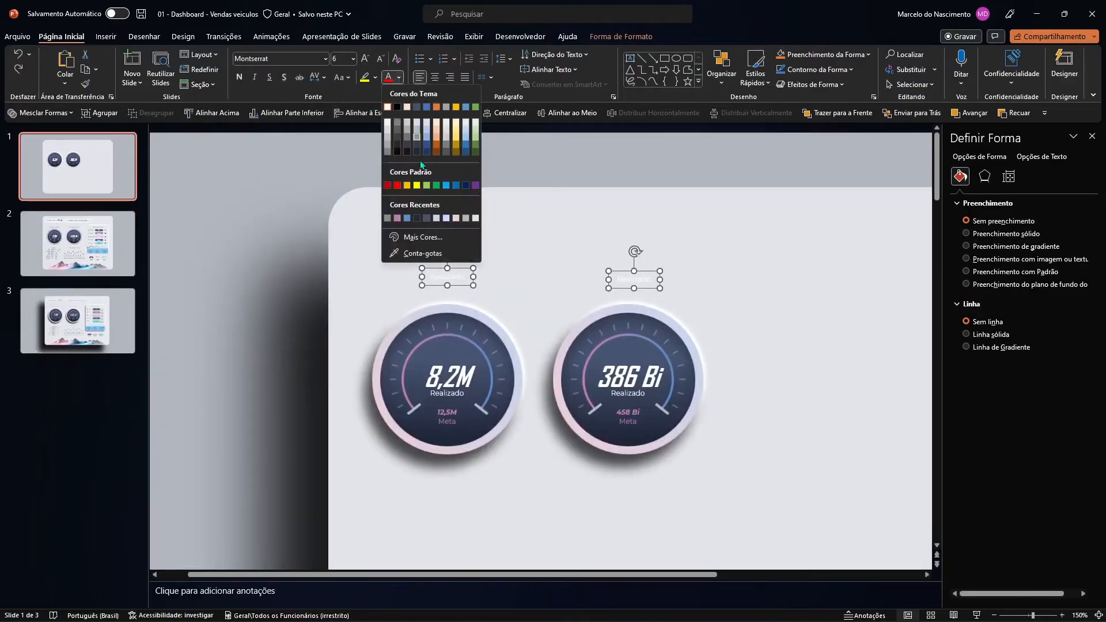
left_click(415, 237)
left_click(517, 229)
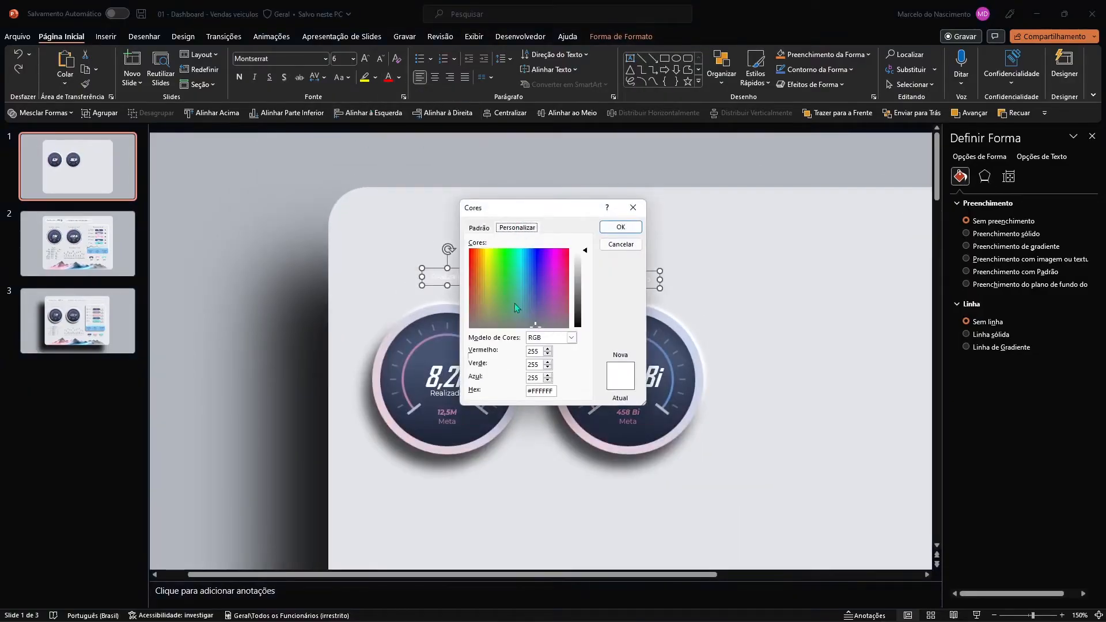
double_click(542, 351)
type("138")
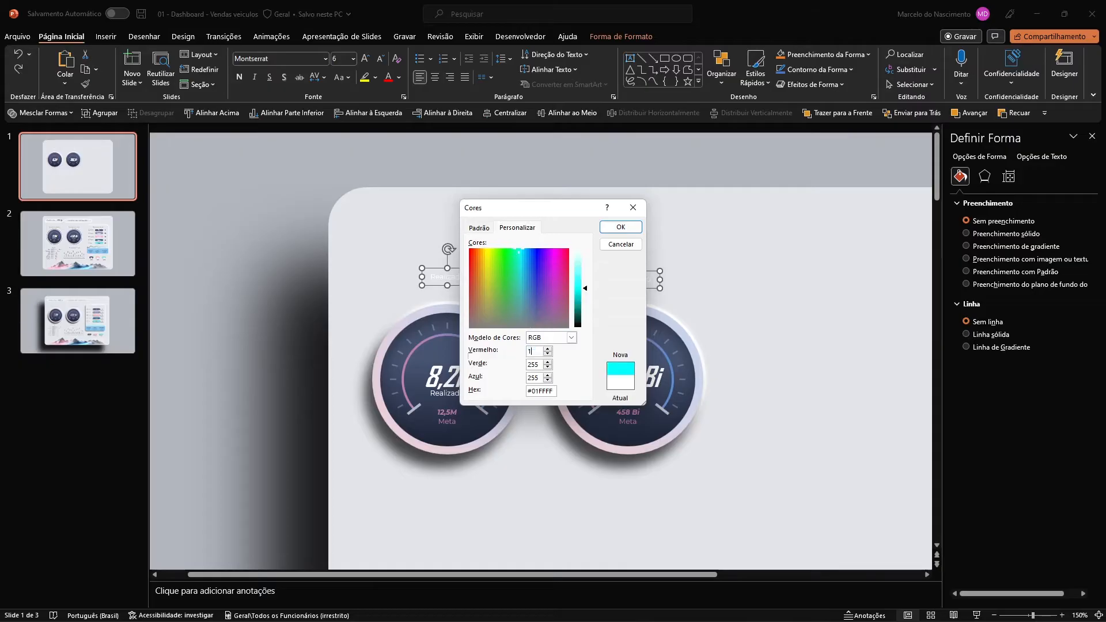
key("Tab")
type("139")
key("Tab")
type("140")
key("Return")
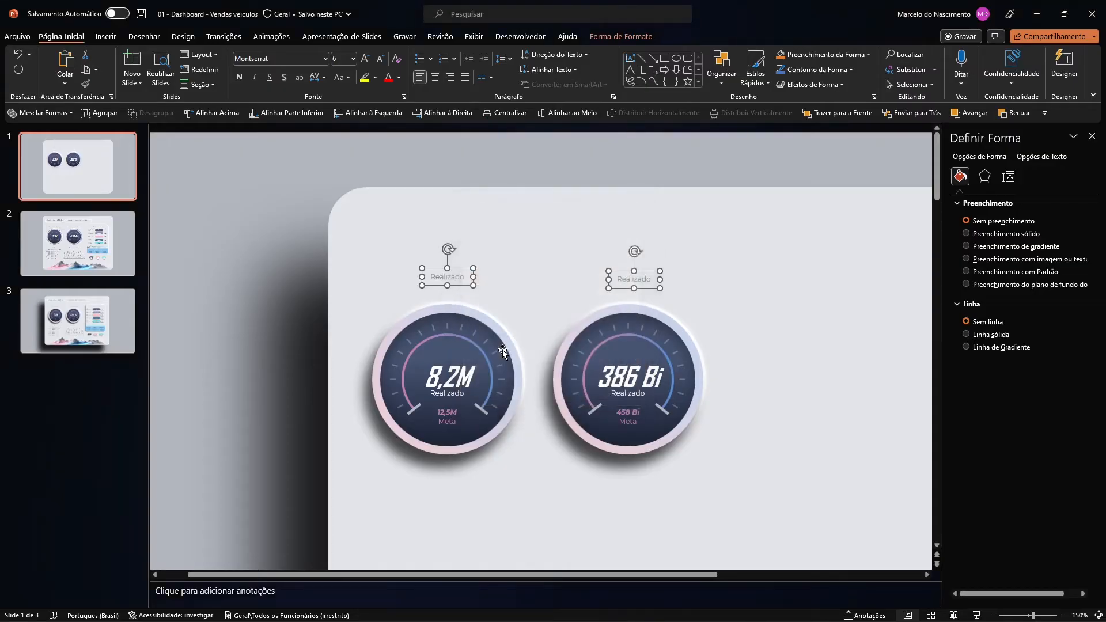
Set the font size of the two gray Realizado labels above the gauges to 10.
scroll(504, 351, "up", 5)
left_click(343, 59)
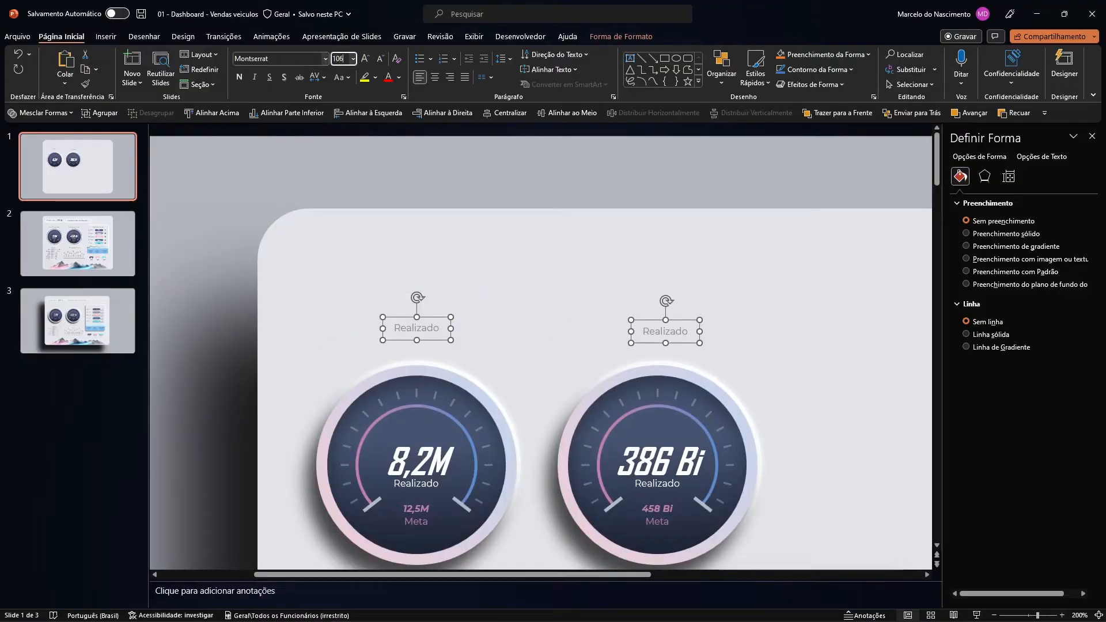
key("Return")
left_click(383, 254)
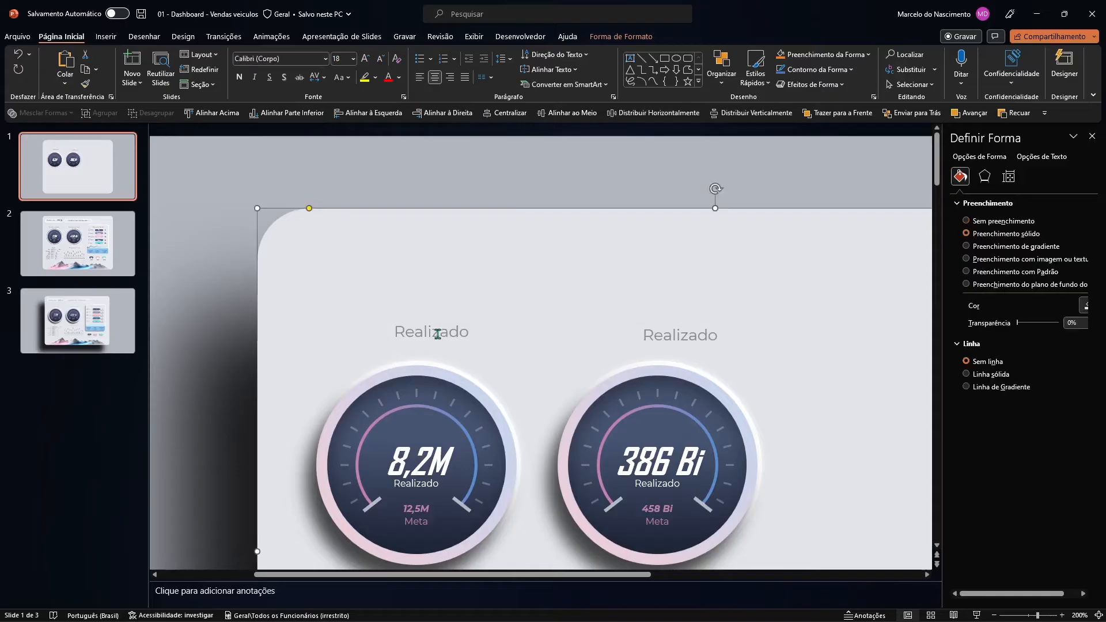
Change the left gauge's heading to "Veículos vendidos" and the right gauge's heading to "Faturamento total".
double_click(439, 330)
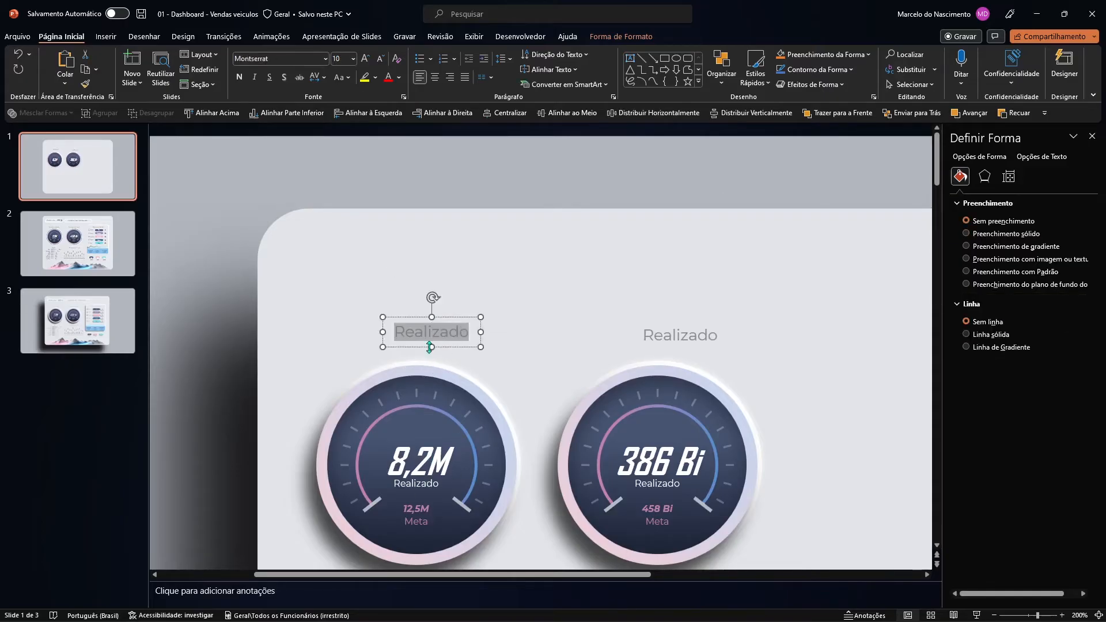
type("veiculos vendidos")
right_click(432, 337)
left_click(463, 345)
double_click(670, 337)
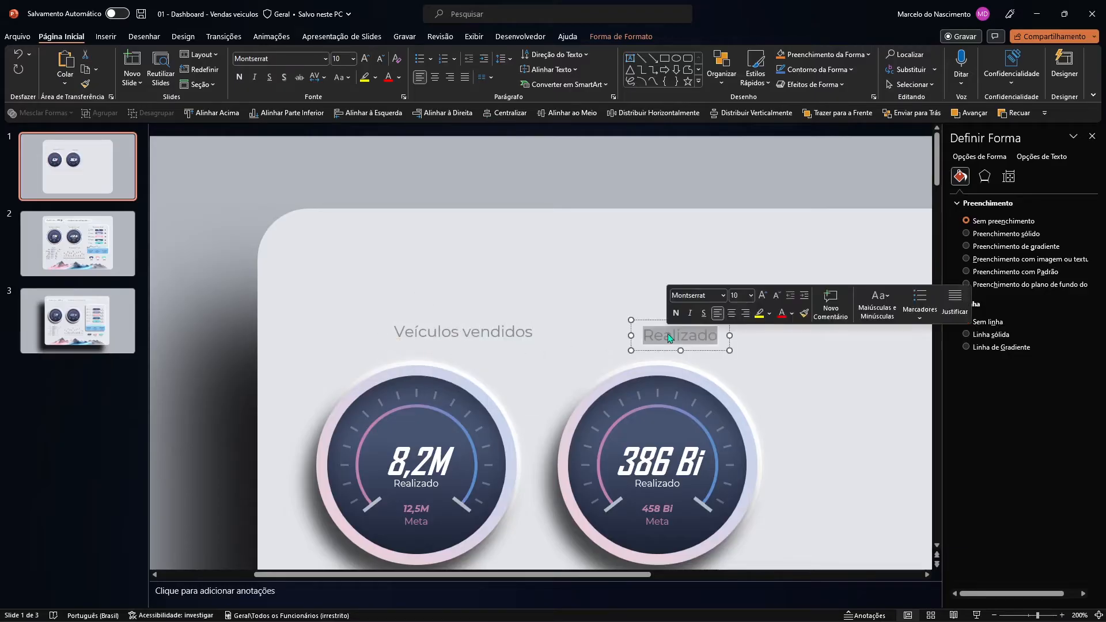
type("Faturamento total")
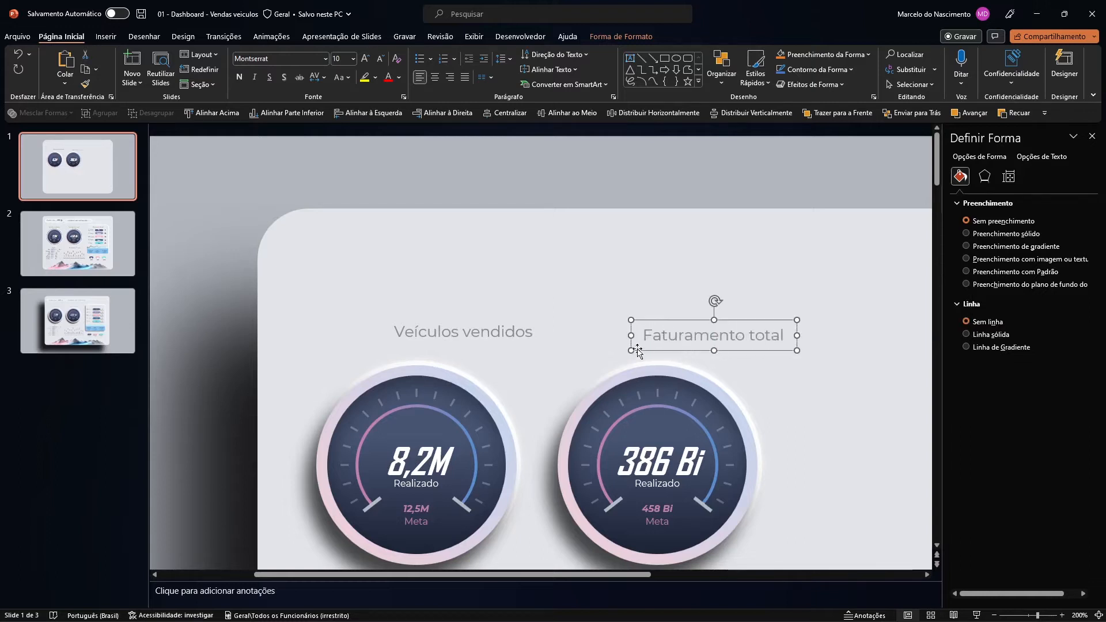
Convert both gauge headings to uppercase and position them above the gauges, aligned to each other by their middles.
left_click(498, 337, "shift")
left_click(342, 77)
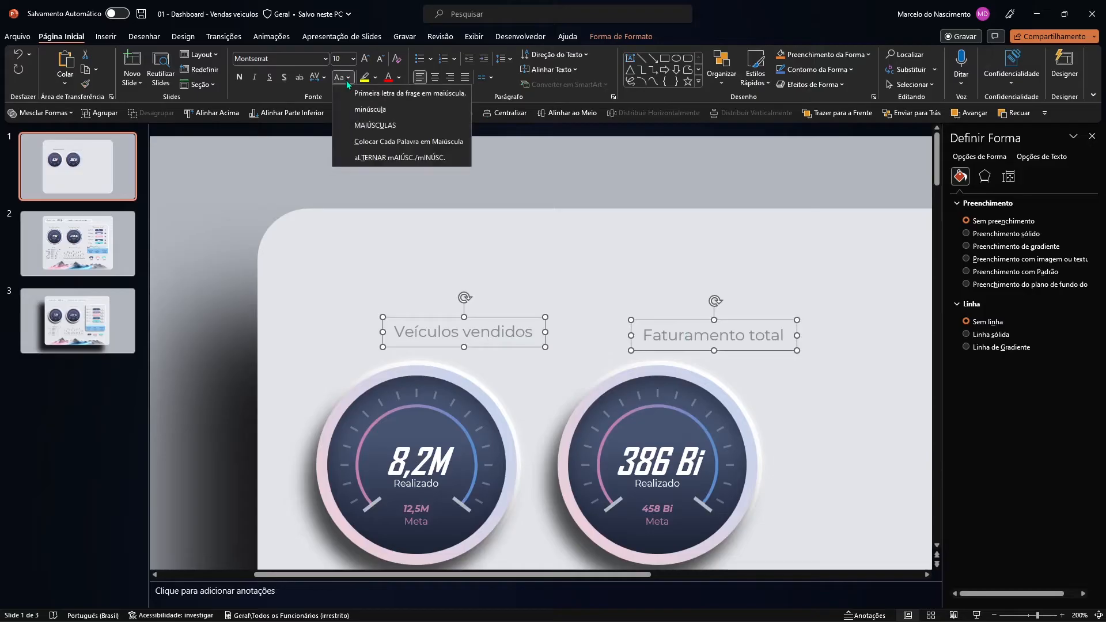
left_click(376, 126)
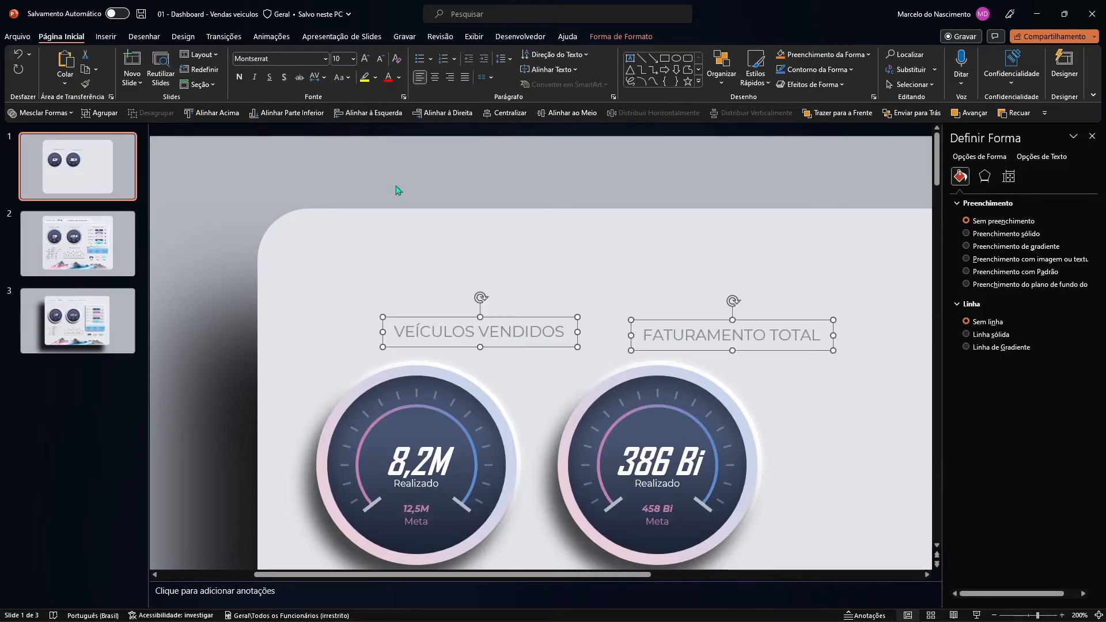
scroll(521, 285, "down", 5)
left_click_drag(521, 242, 492, 241)
left_click(555, 116)
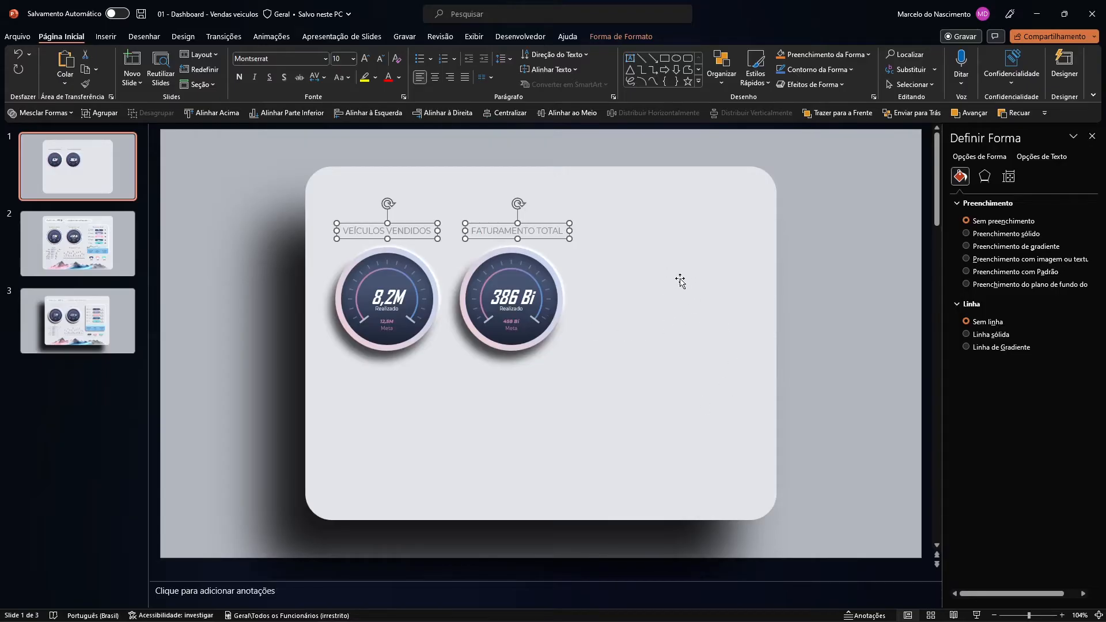
Draw a rounded rectangle about 8.1 cm high and 6.3 cm wide on the right part of the light dashboard card.
left_click(106, 36)
left_click(237, 83)
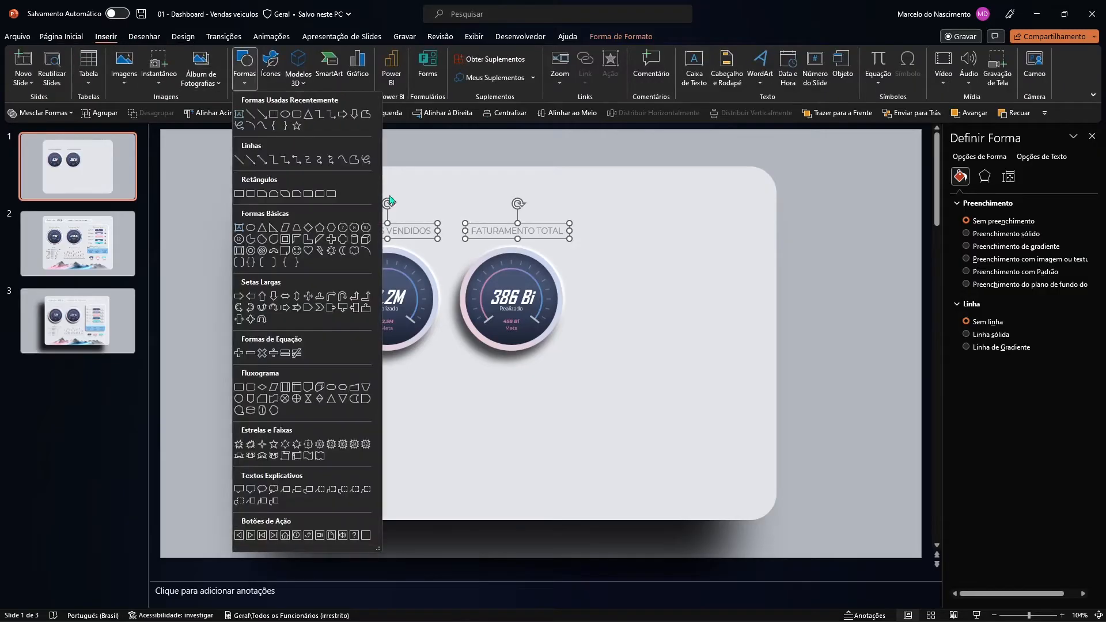
left_click(297, 114)
left_click_drag(627, 254, 756, 431)
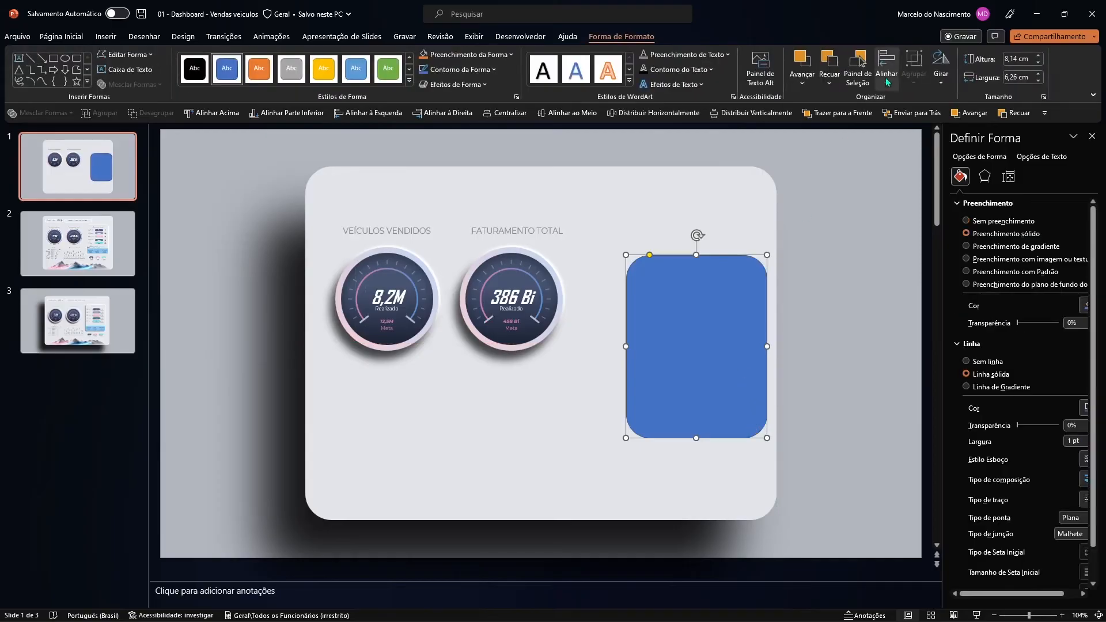
Set the rounded rectangle's height to 8,4 cm and its width to 6,3 cm.
left_click(1016, 58)
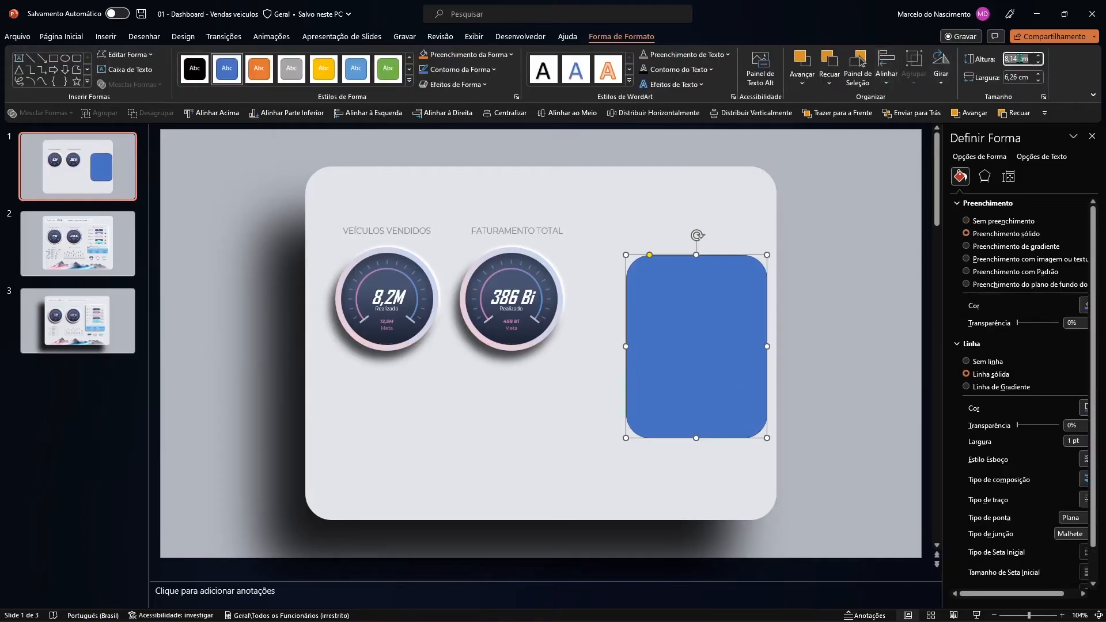
type("8,4")
key("Tab")
type("6")
key("Return")
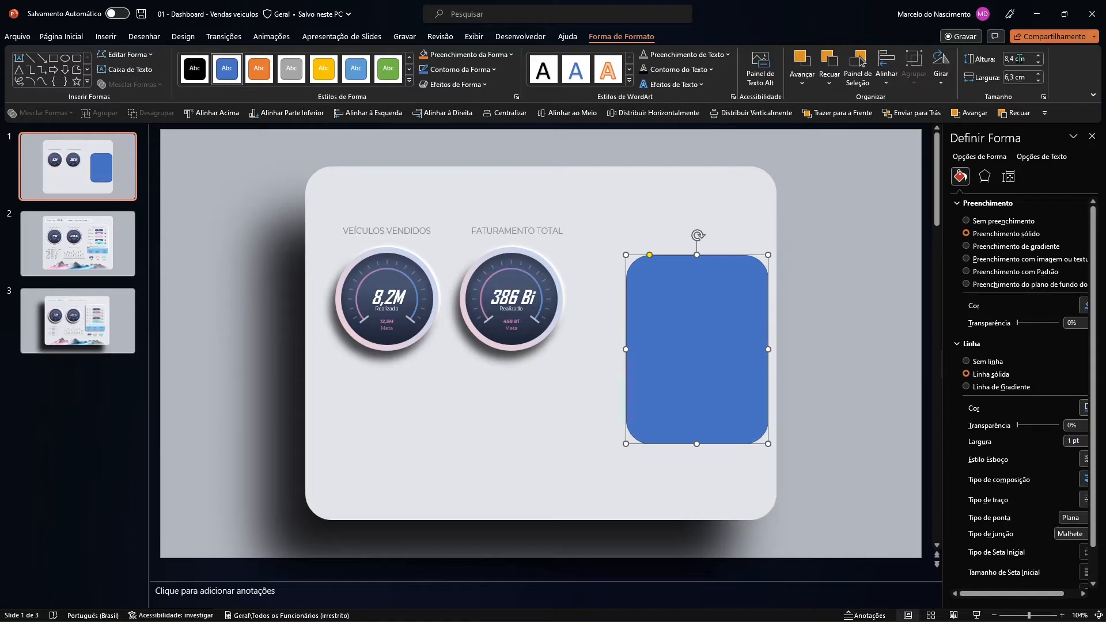
Remove the rounded rectangle's outline and fill it with the light gray sampled from the dashboard card.
left_click(987, 361)
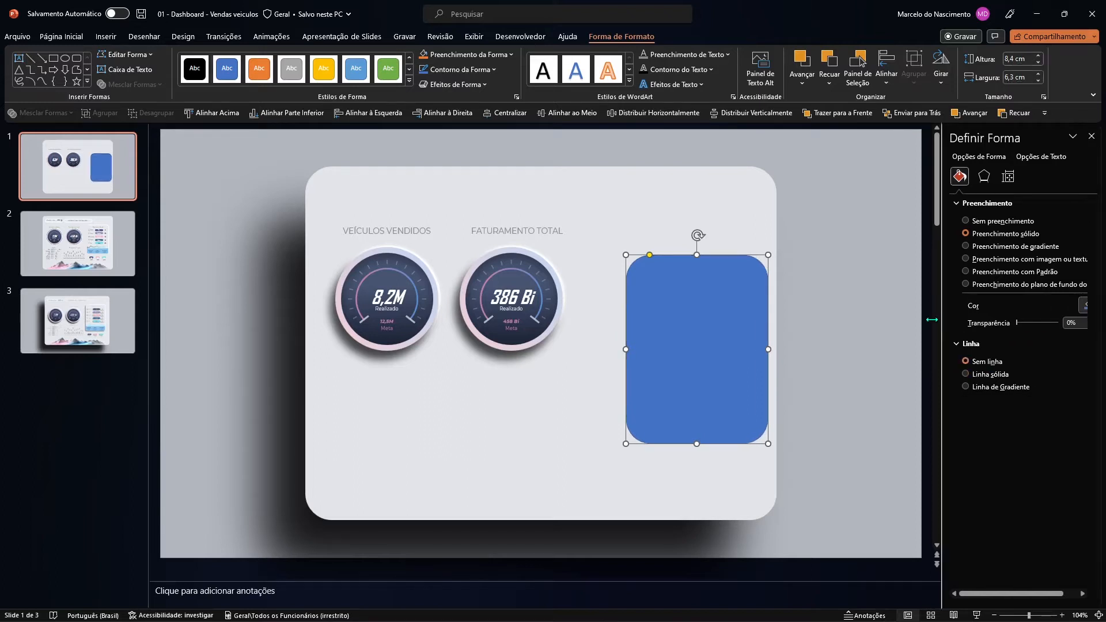
left_click_drag(938, 319, 919, 319)
left_click(1073, 305)
left_click(1031, 478)
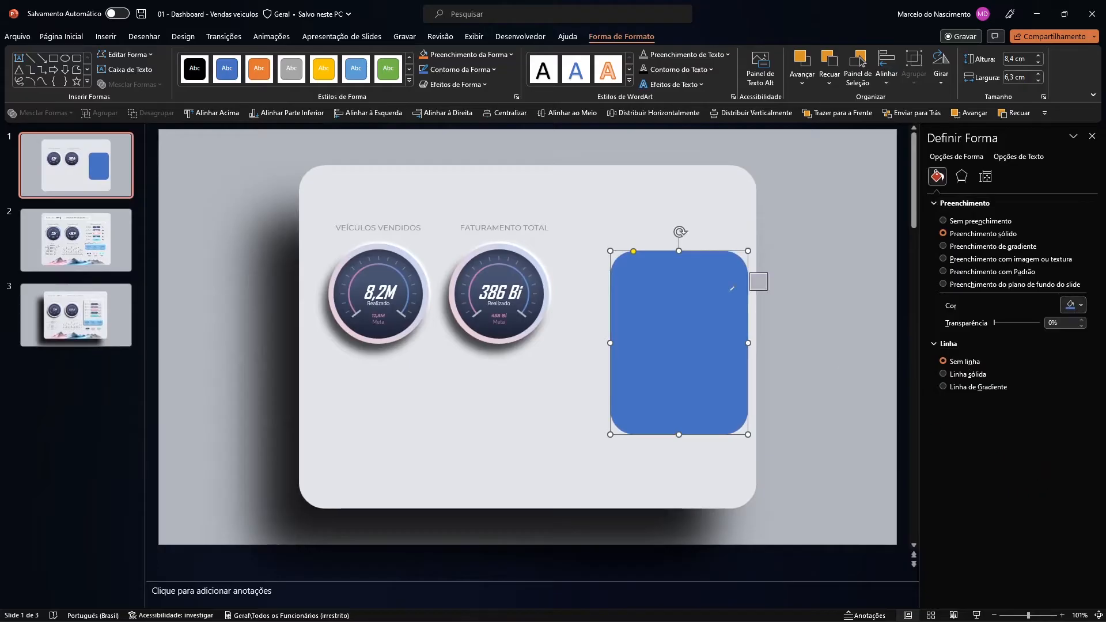
left_click(650, 192)
Add a black shadow to the light gray rounded rectangle.
left_click(961, 176)
left_click(963, 203)
left_click(1073, 219)
left_click(1073, 220)
left_click(1079, 245)
left_click(1023, 271)
Set the rectangle's shadow to 60% transparency, 7 pt blur, 135° angle and 9 pt distance.
left_click_drag(1069, 258, 1005, 260)
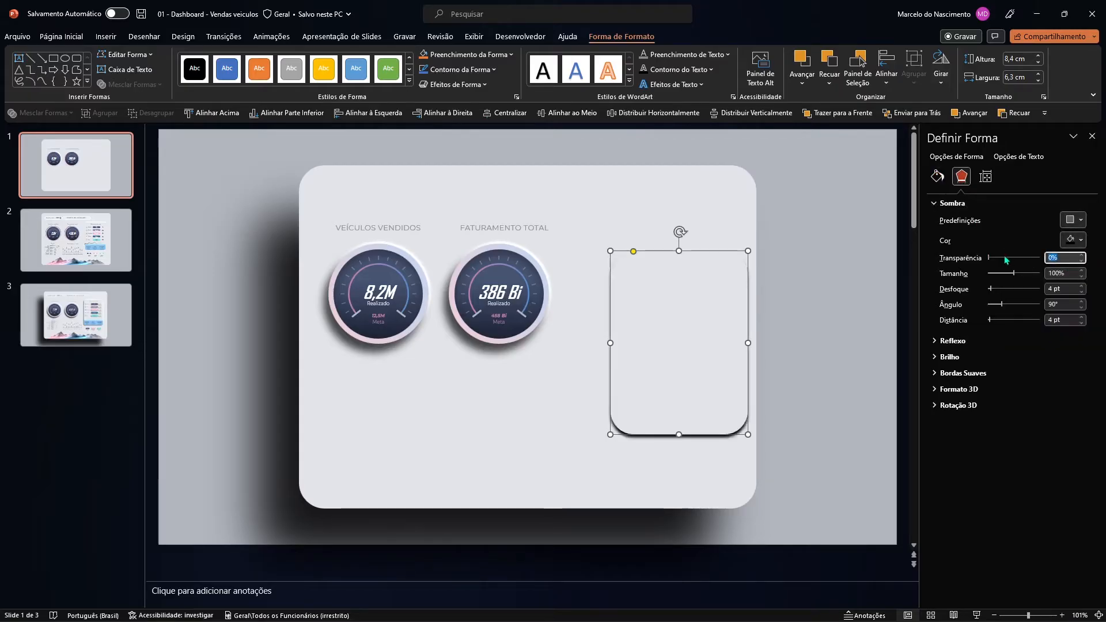
type("60")
key("Tab")
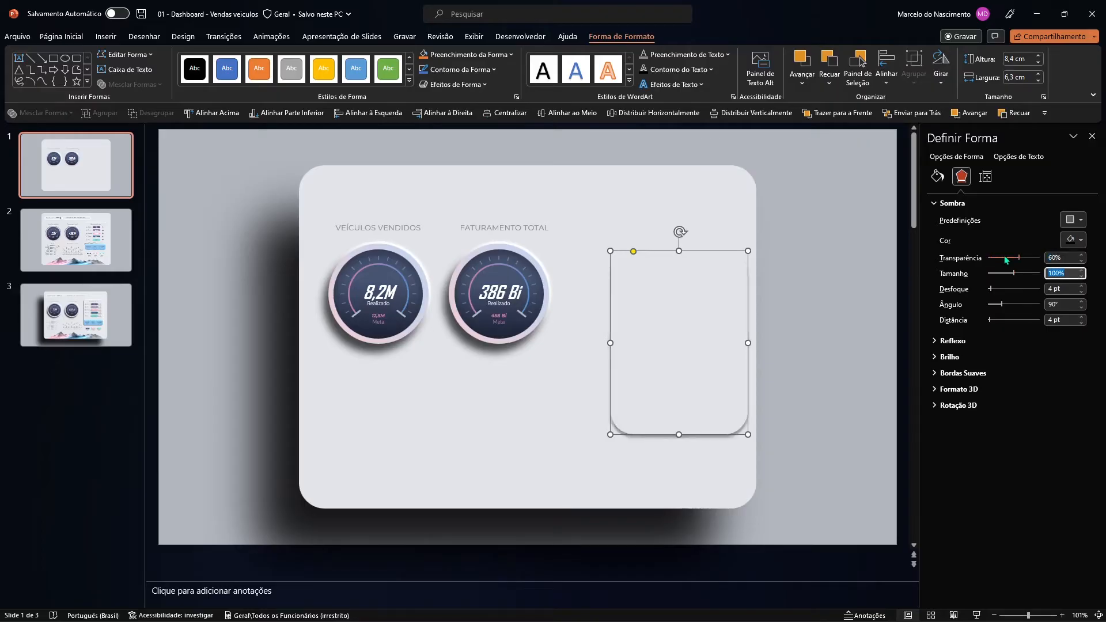
key("Tab")
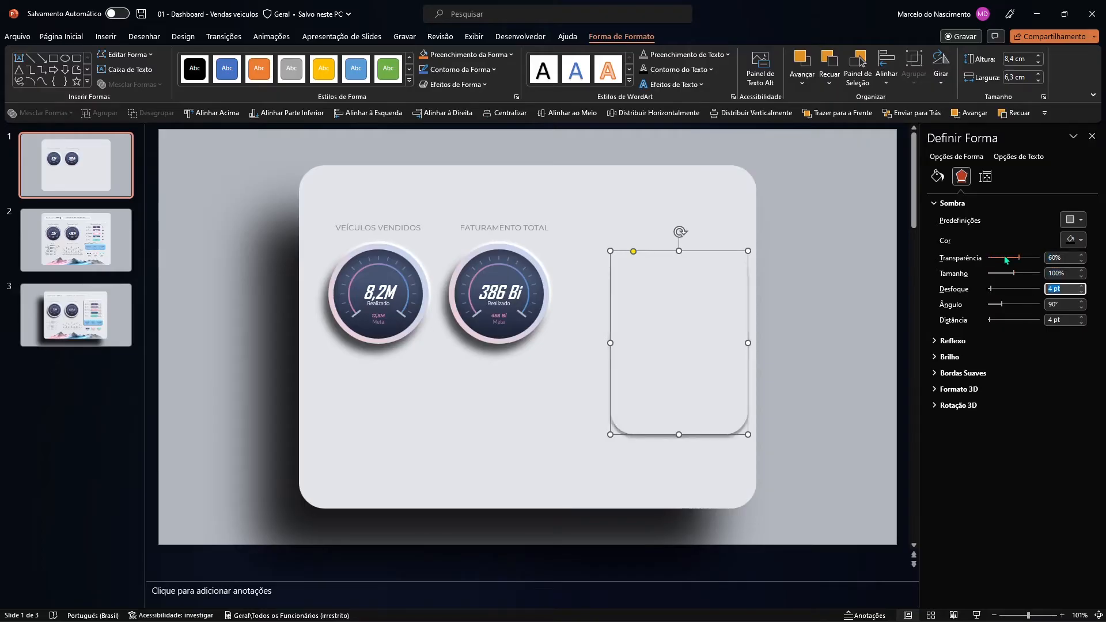
type("7")
key("Tab")
type("13")
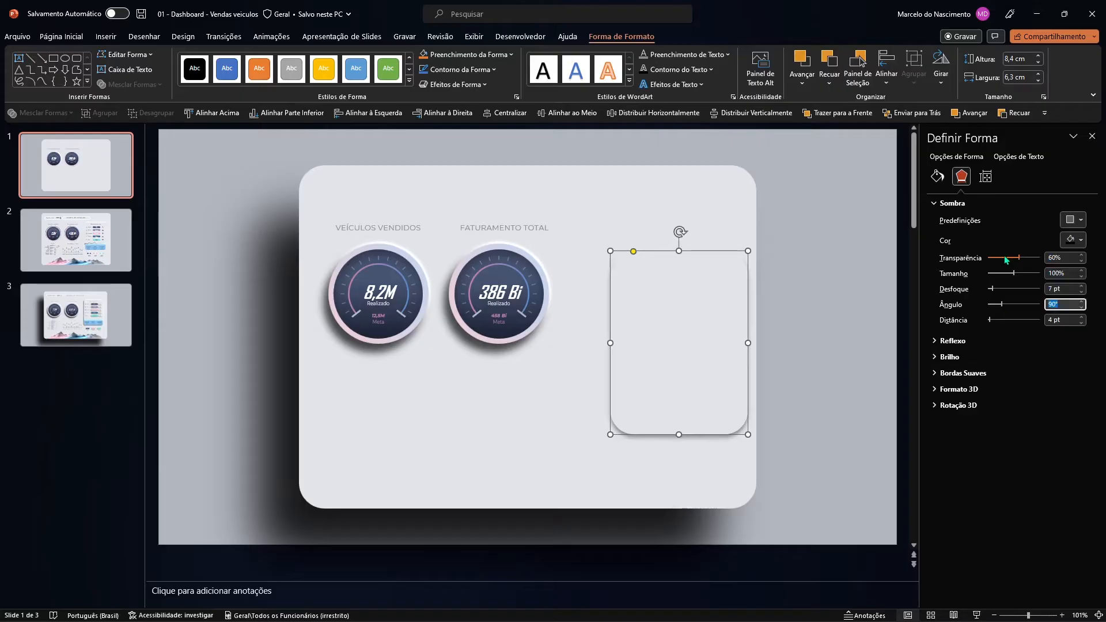
type("5")
key("Tab")
key("Tab")
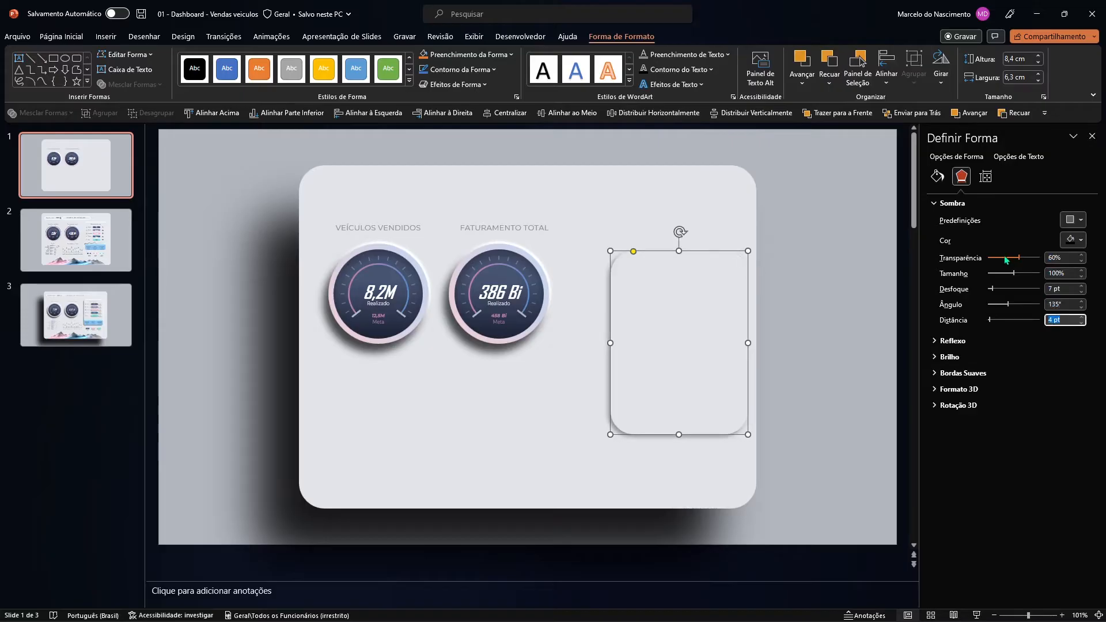
type("9")
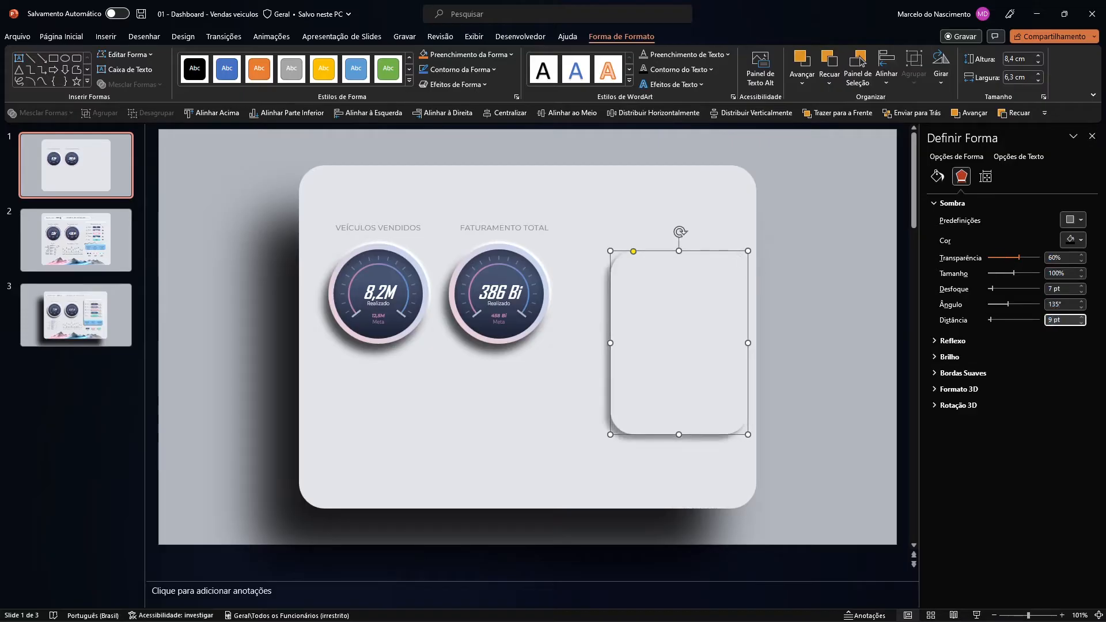
Reduce the corner rounding of the shadowed rounded rectangle.
scroll(629, 305, "up", 5)
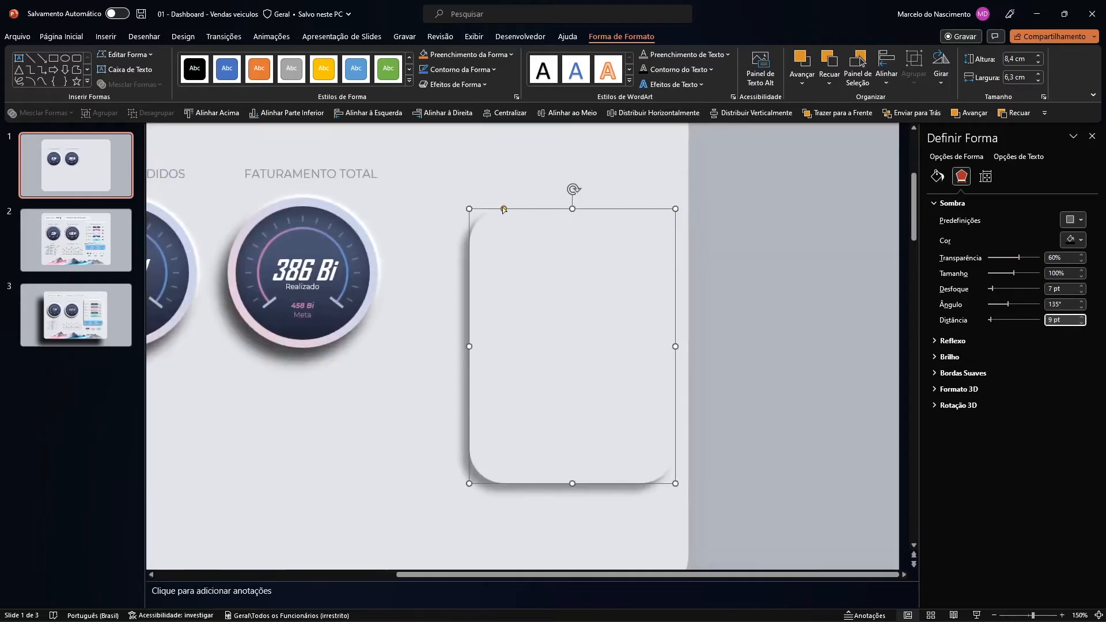
left_click(504, 210)
key("Delete")
key("ctrl+z")
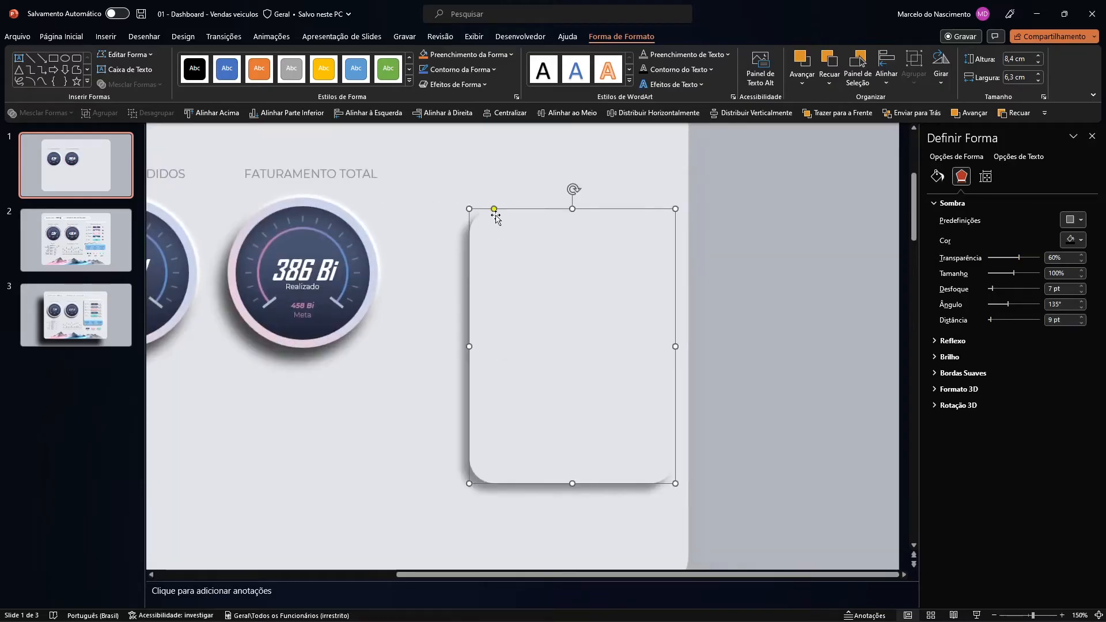
left_click_drag(494, 209, 487, 210)
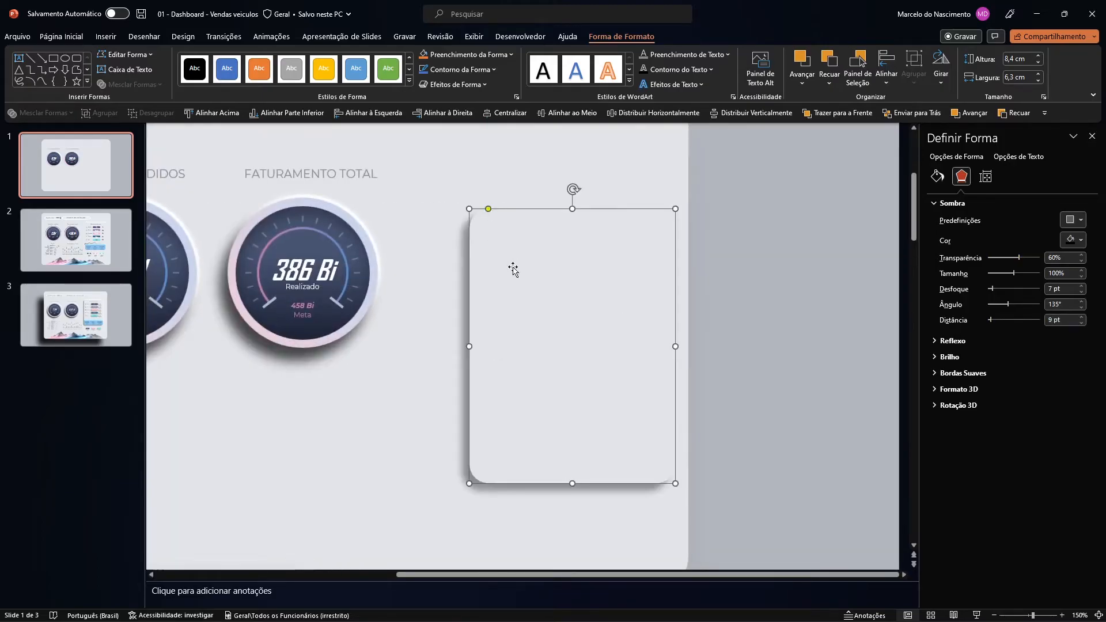
Duplicate the rounded rectangle slightly up and to the right, and remove the copy's shadow.
left_click_drag(542, 326, 569, 305)
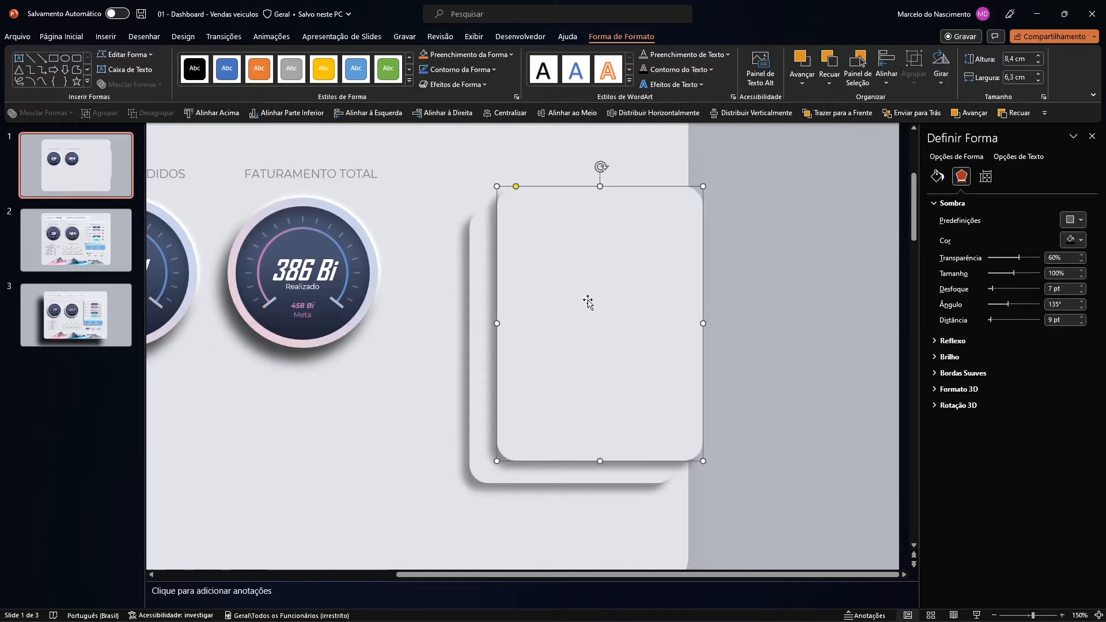
scroll(590, 301, "down", 5)
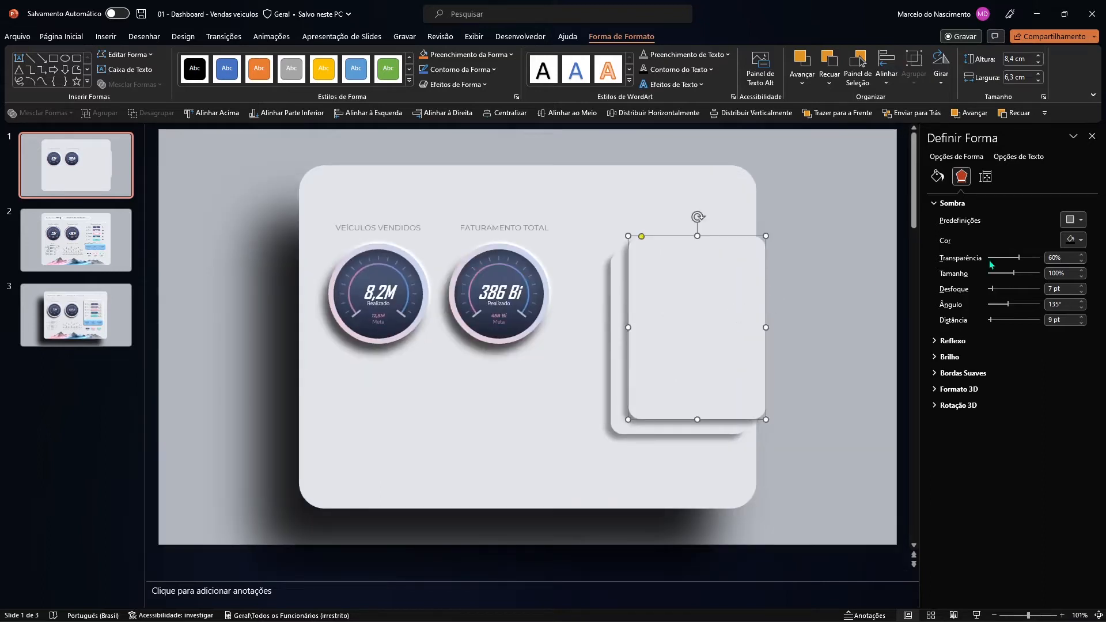
left_click(1073, 219)
left_click(1024, 248)
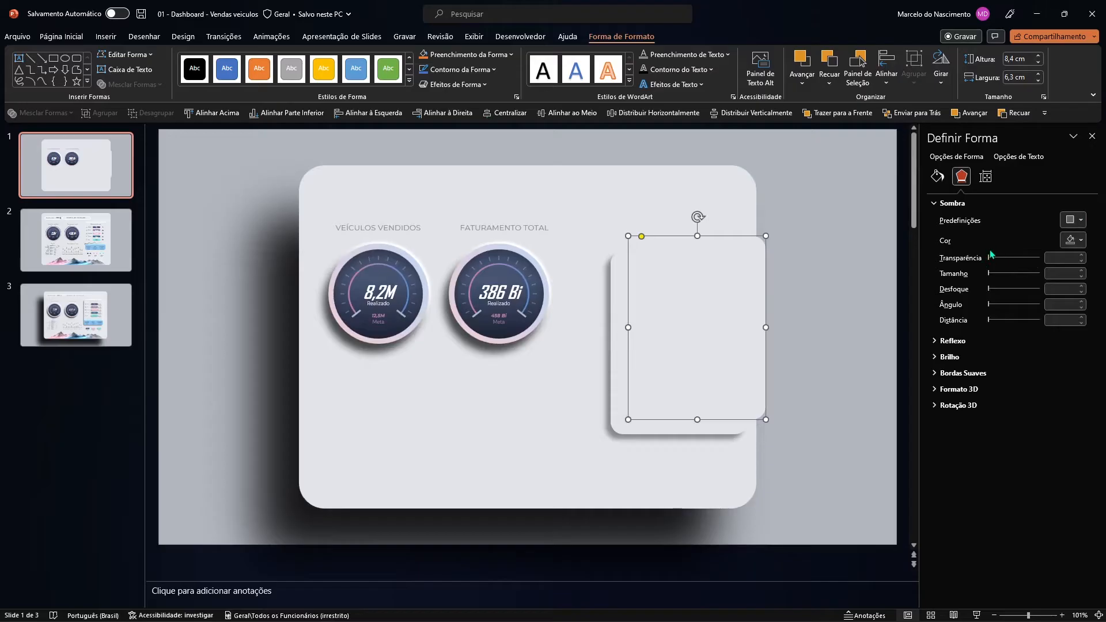
Fill the copied rounded rectangle with solid white.
left_click(937, 176)
left_click(1072, 305)
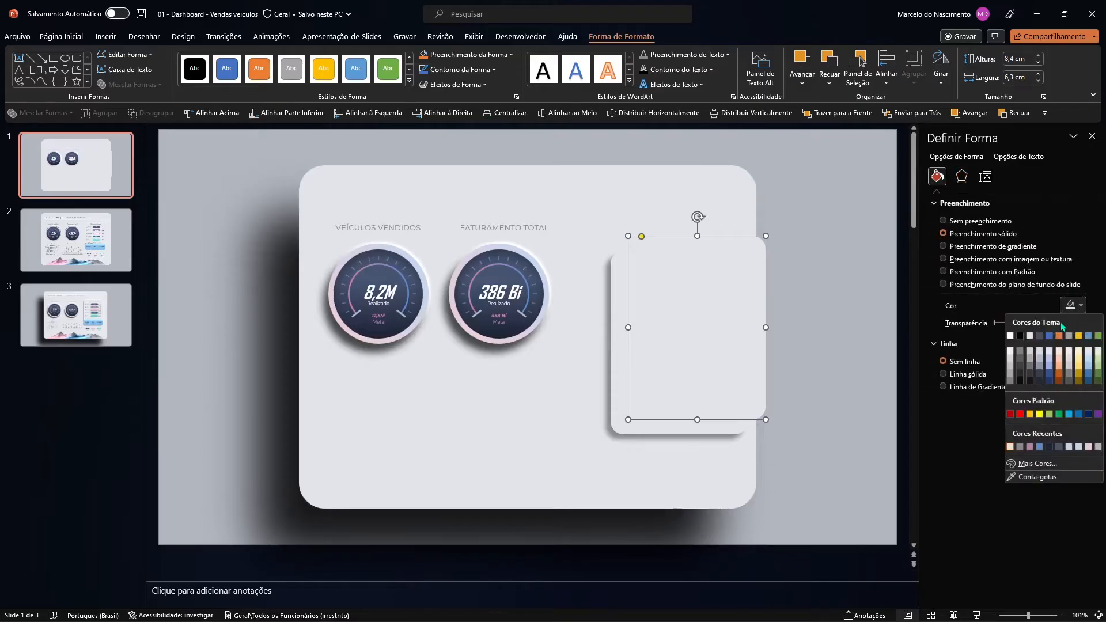
left_click(1009, 335)
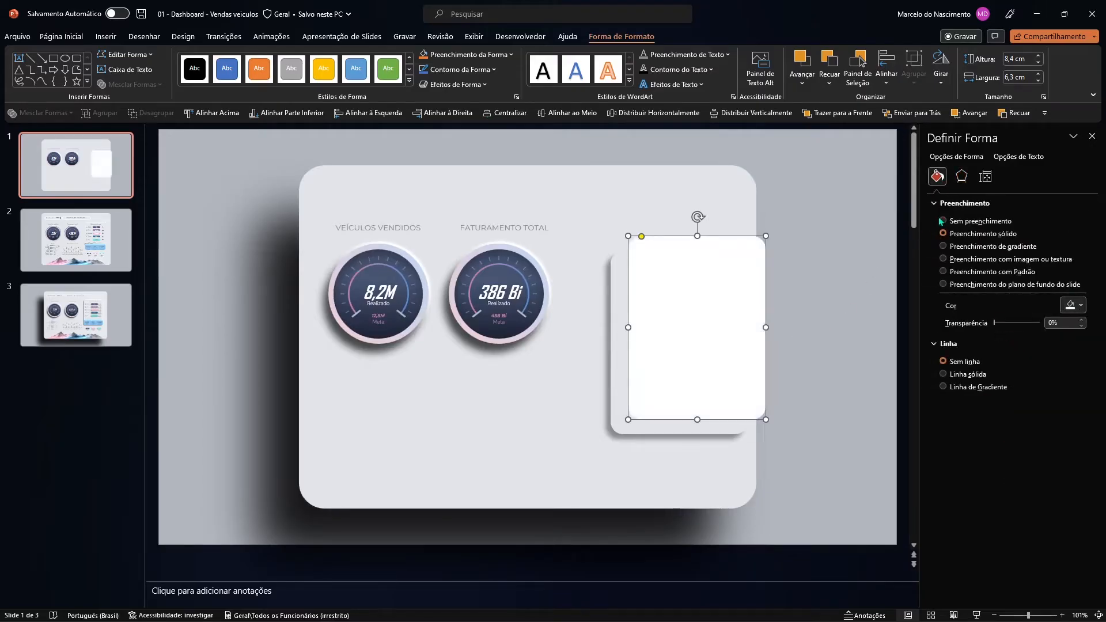
Add a white glow with a size of 5 pt to the white rounded rectangle.
left_click(962, 177)
left_click(949, 203)
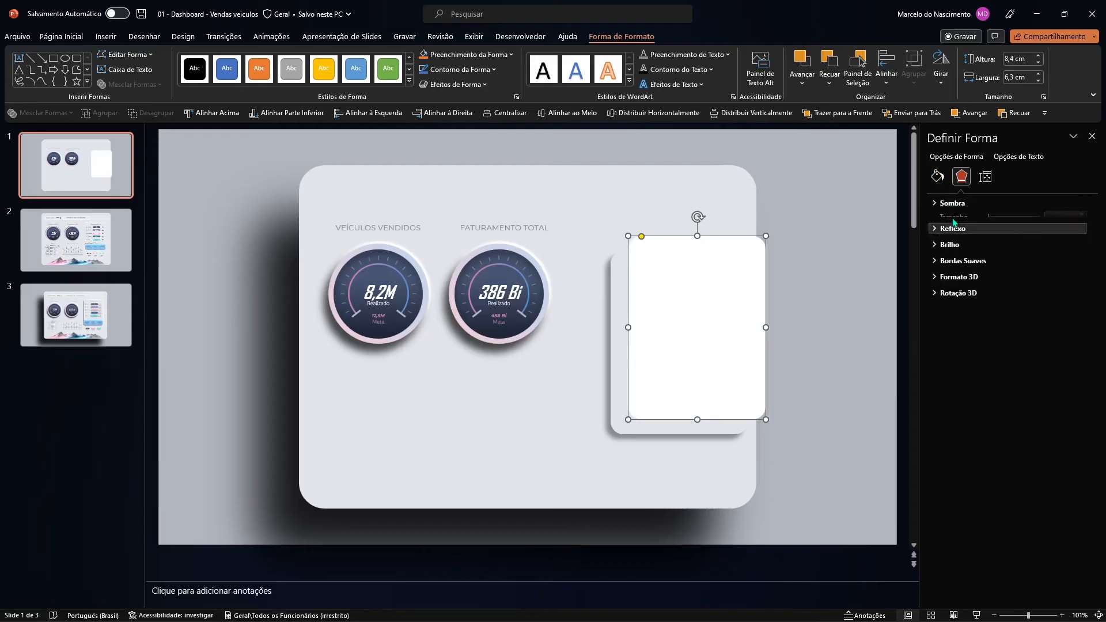
left_click(945, 237)
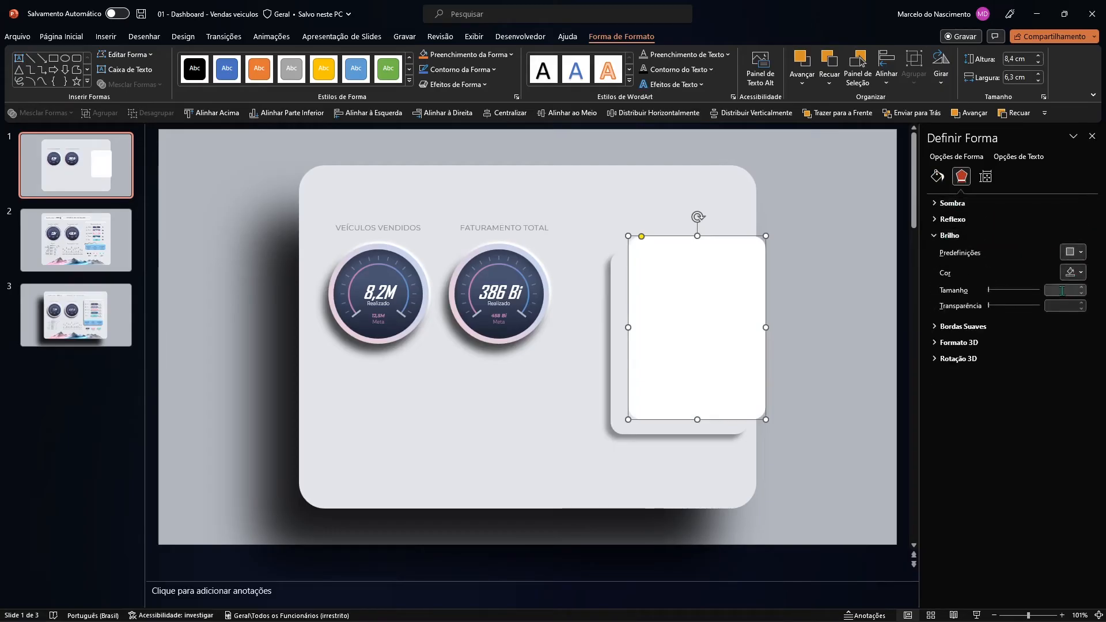
left_click(1080, 273)
left_click(1015, 305)
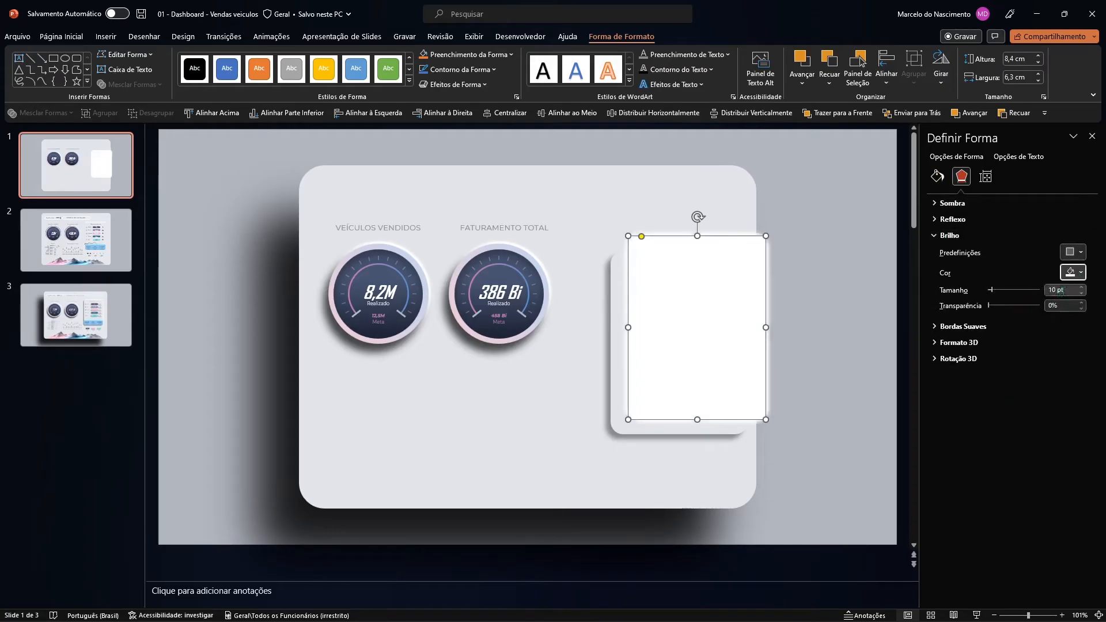
mouse_move(989, 307)
left_mouse_down()
mouse_move(1010, 308)
mouse_move(976, 307)
left_mouse_up()
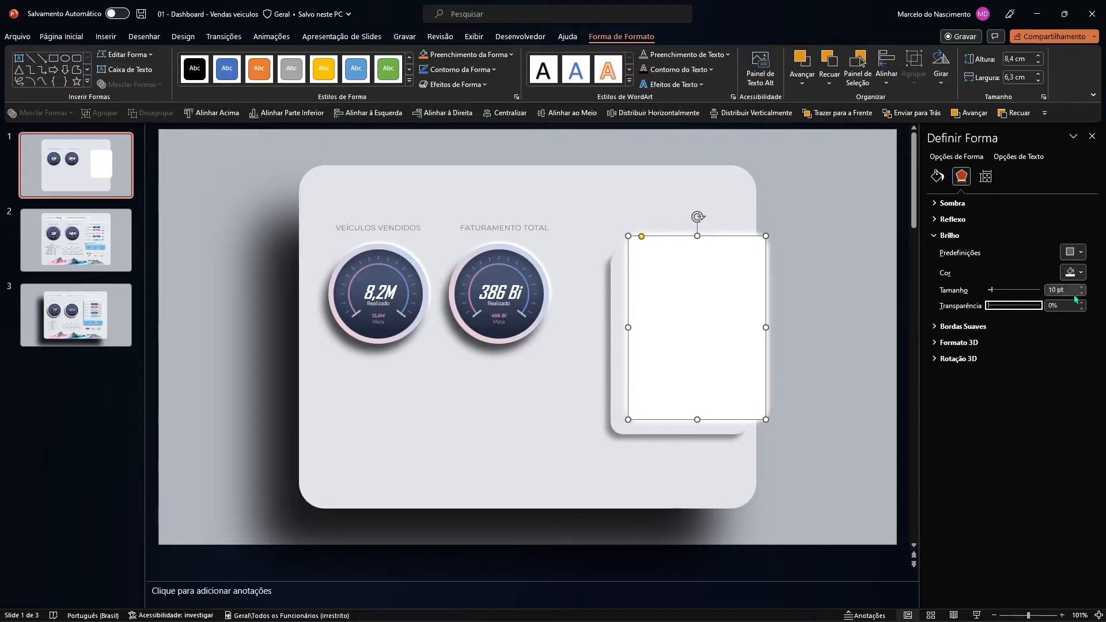
key("shift+Tab")
type("5")
key("Return")
Move the white rectangle slightly up and to the right, and bring the shadowed gray rectangle to the front.
left_click_drag(672, 311, 681, 304)
left_click(632, 311)
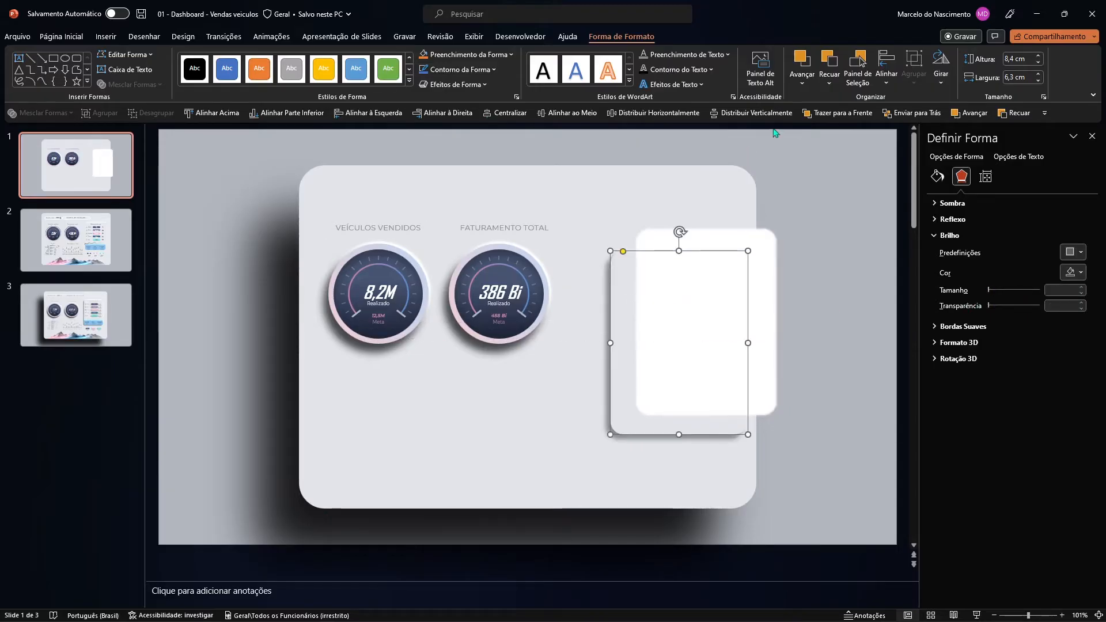
left_click(836, 112)
scroll(685, 342, "up", 5)
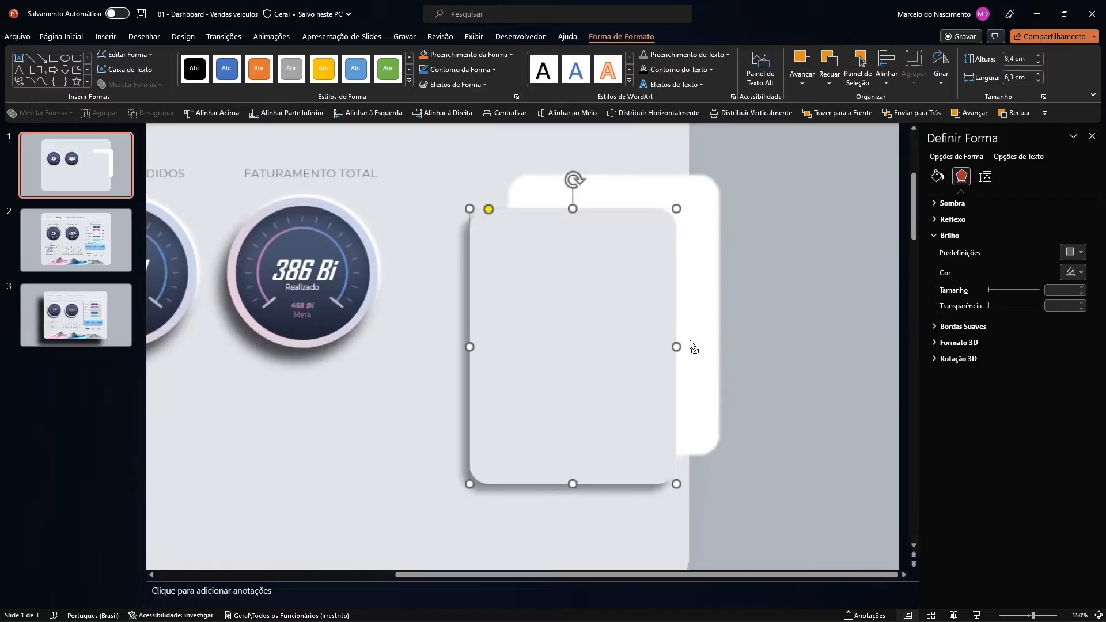
Stack the gray and white rounded rectangles exactly by aligning both their vertical middles and horizontal centers.
left_click(698, 256, "shift")
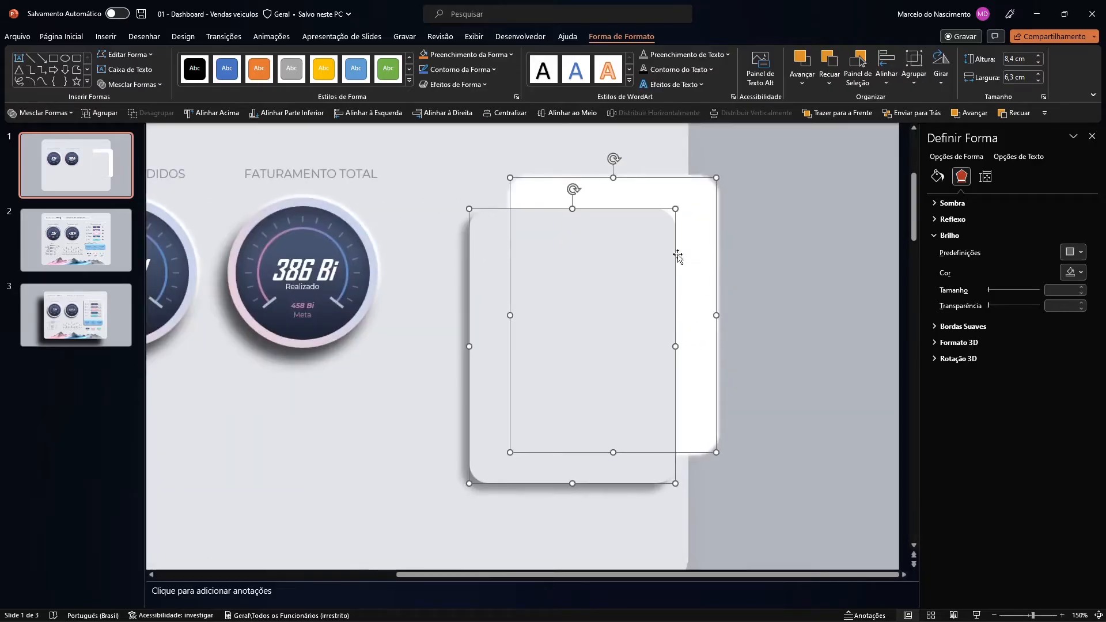
left_click(555, 114)
left_click(512, 114)
left_click(770, 212)
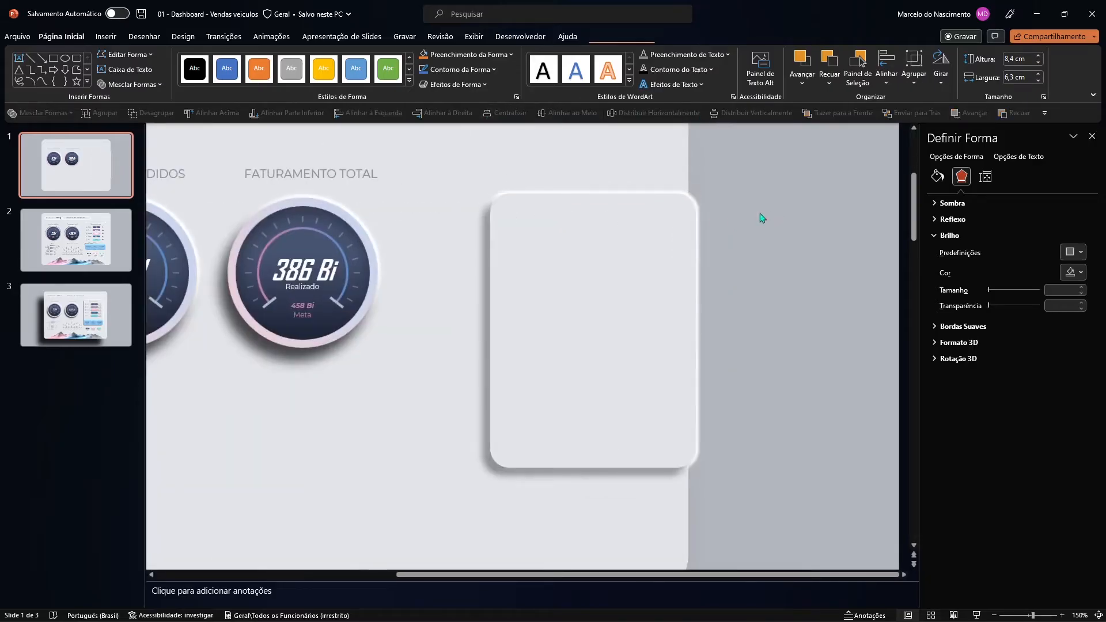
scroll(743, 224, "down", 5)
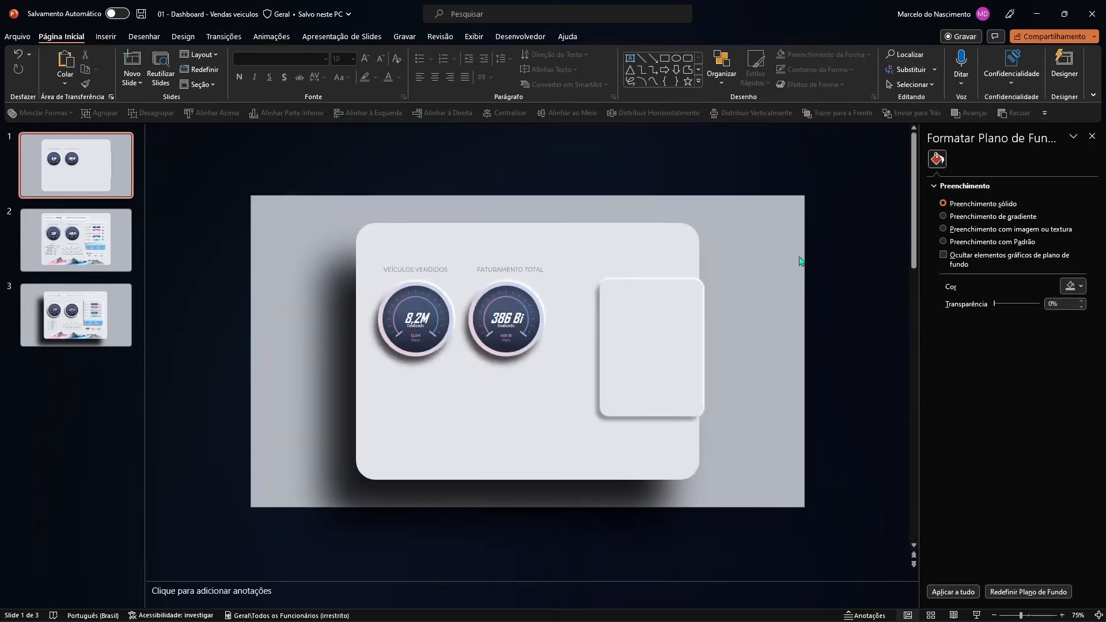
Move the stacked gray and white rectangles together leftward and slightly up so the panel sits inside the light card beside the gauges.
left_click_drag(804, 249, 575, 447)
left_click_drag(683, 334, 662, 324)
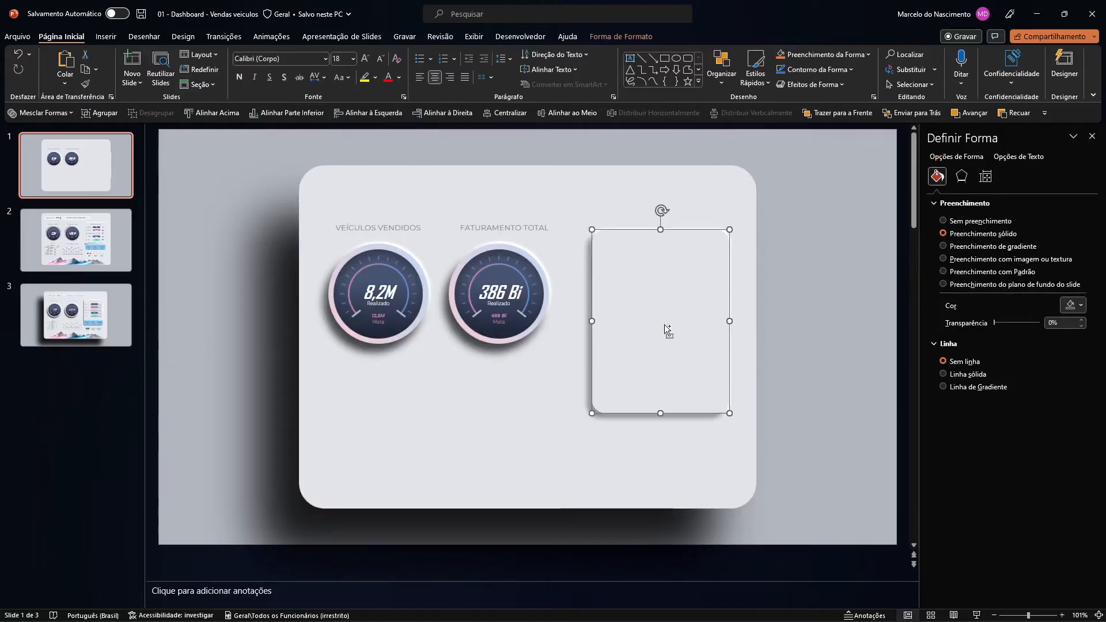
Nudge the front gray rectangle slightly down and to the left to expose more of the white highlight along the panel's upper and right edges.
scroll(723, 243, "up", 10)
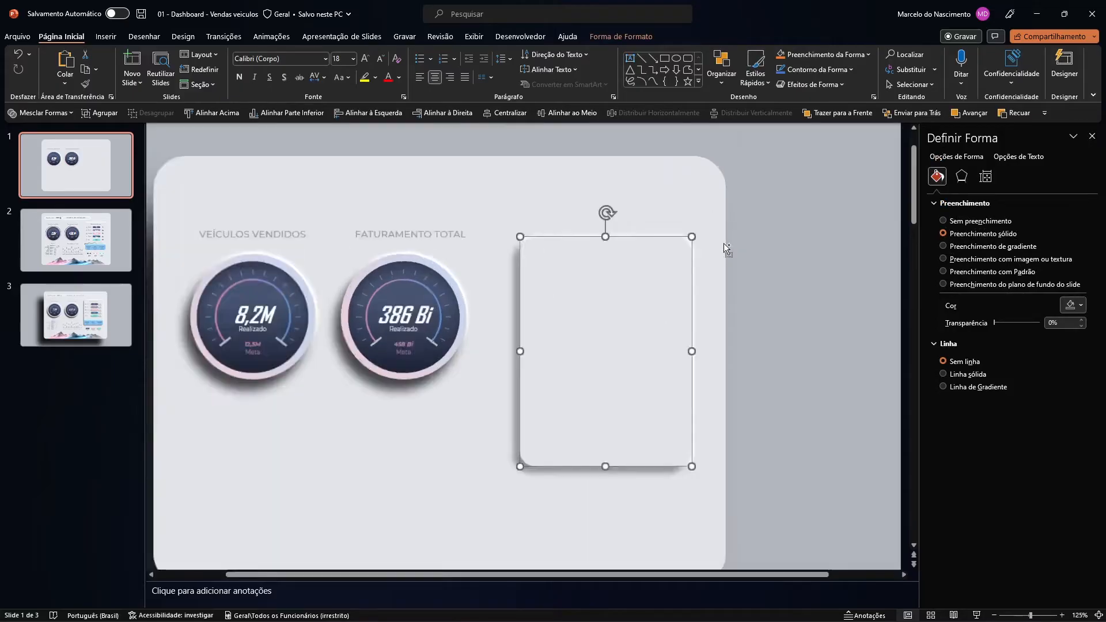
left_click(685, 174)
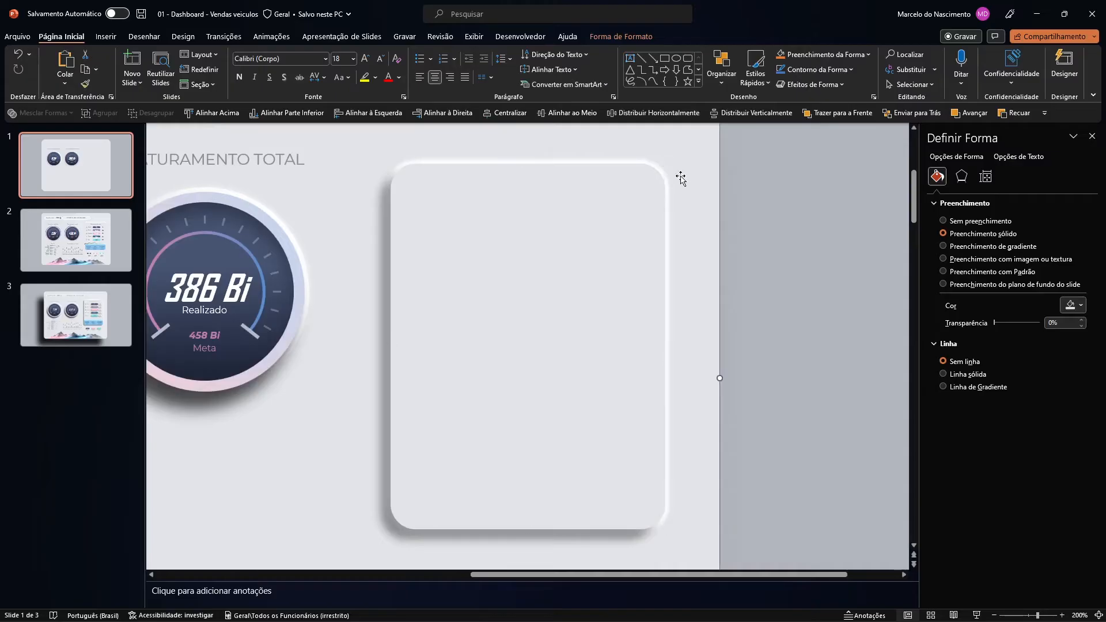
left_click(649, 166)
left_click(642, 161)
left_click(636, 219)
key("ctrl+Down")
key("ctrl+Left")
key("ctrl+Down")
key("ctrl+Left")
key("ctrl+Down")
Group the gray rectangle and its white highlight rectangle into one panel.
scroll(633, 253, "down", 5)
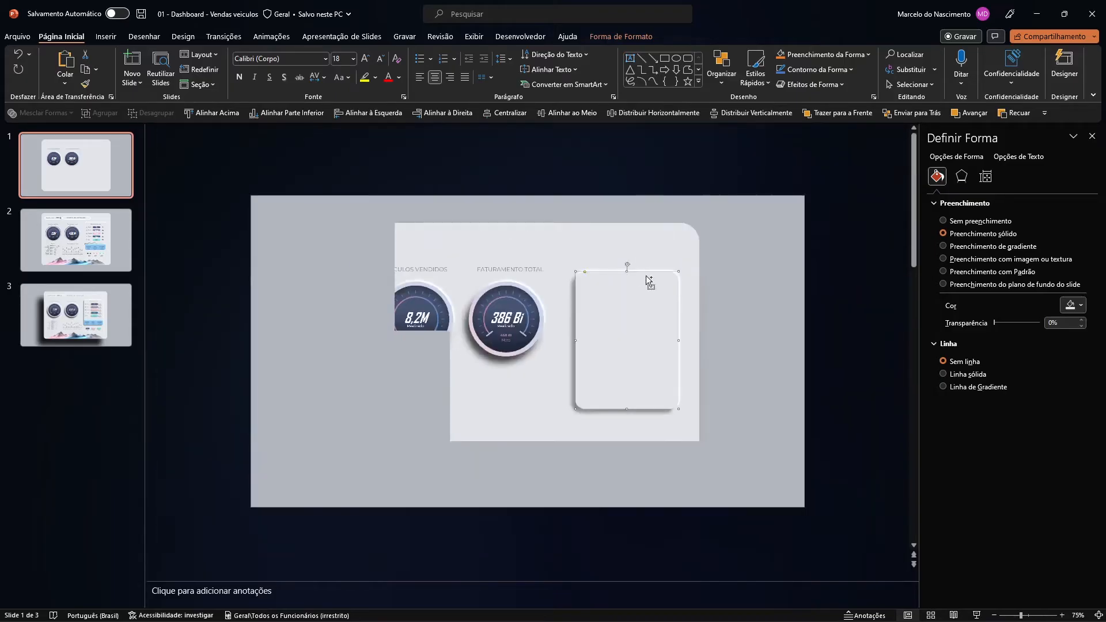
left_click_drag(842, 241, 552, 431)
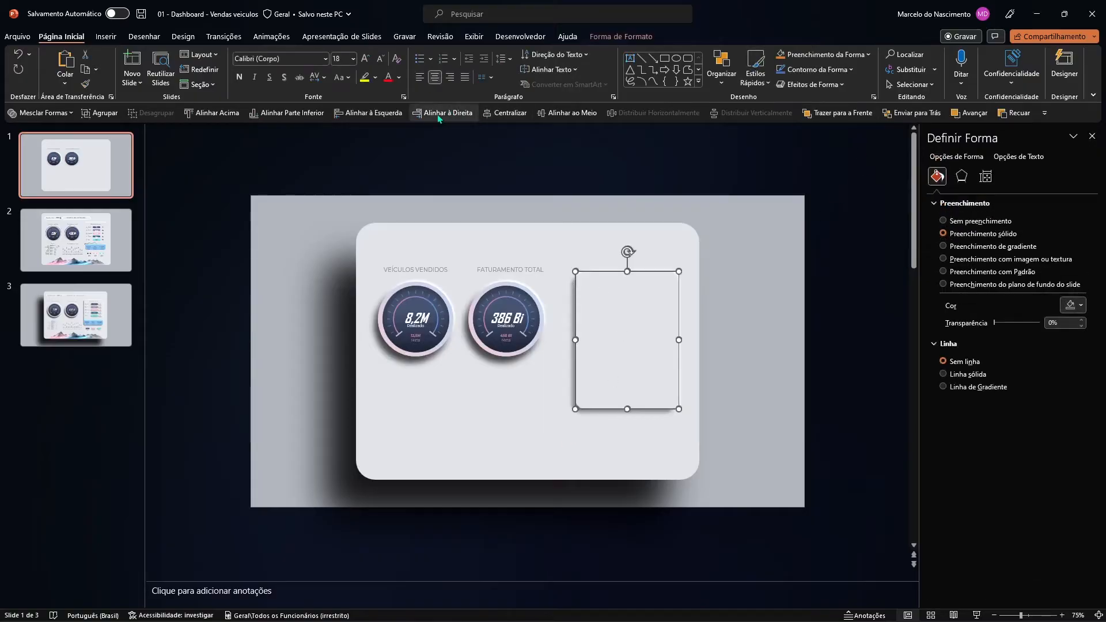
left_click(99, 112)
Draw a rectangle with rounded top corners, about 2.83 cm high and 7.25 cm wide, over the lower part of the panel.
left_click(106, 37)
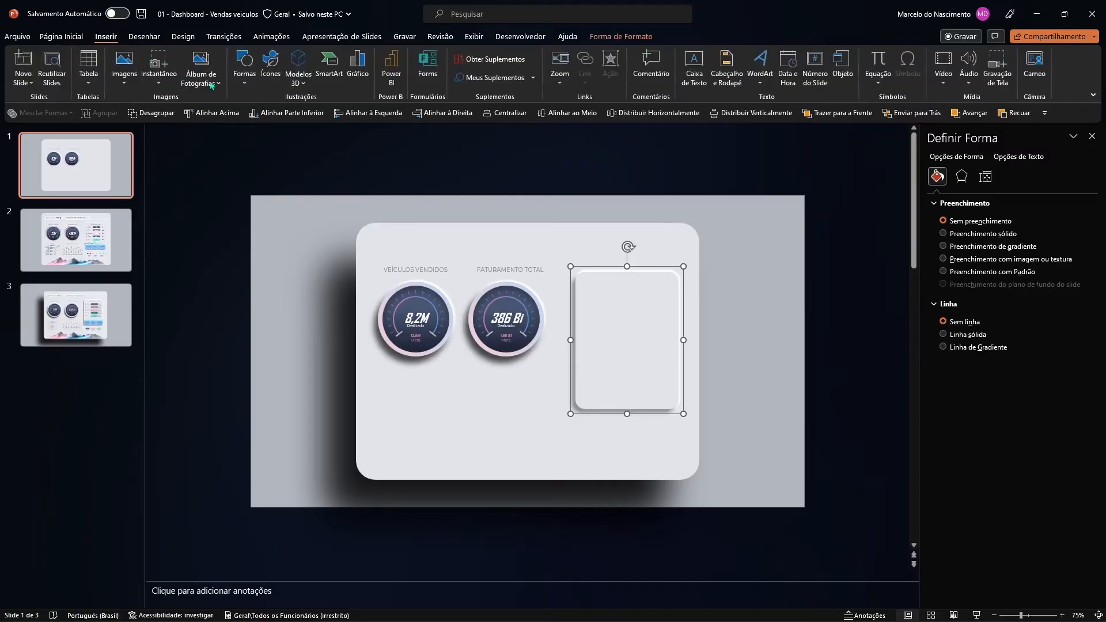
left_click(245, 65)
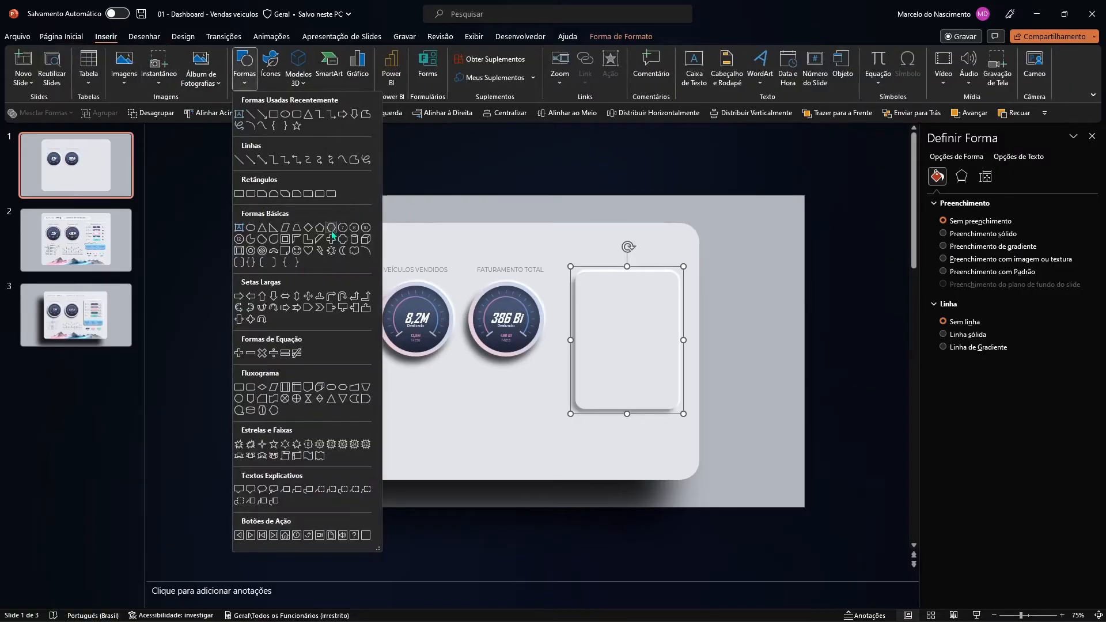
left_click(320, 194)
left_click_drag(592, 358, 712, 404)
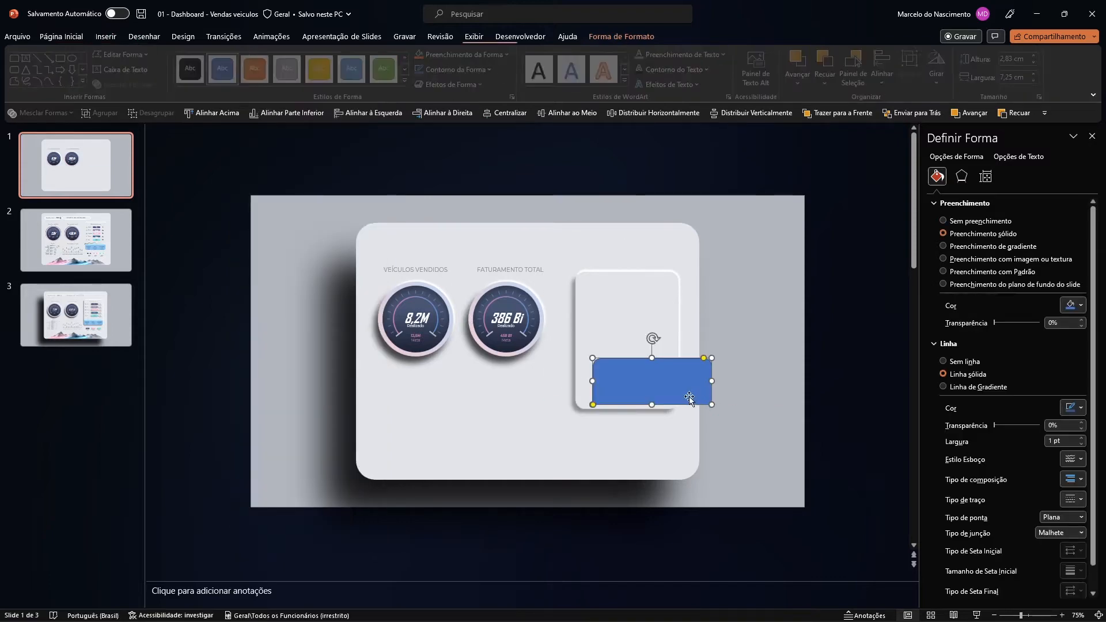
Rotate the blue rectangle 180° so its rounded corners face down, and remove its outline.
scroll(605, 277, "up", 5)
left_click_drag(594, 280, 600, 433)
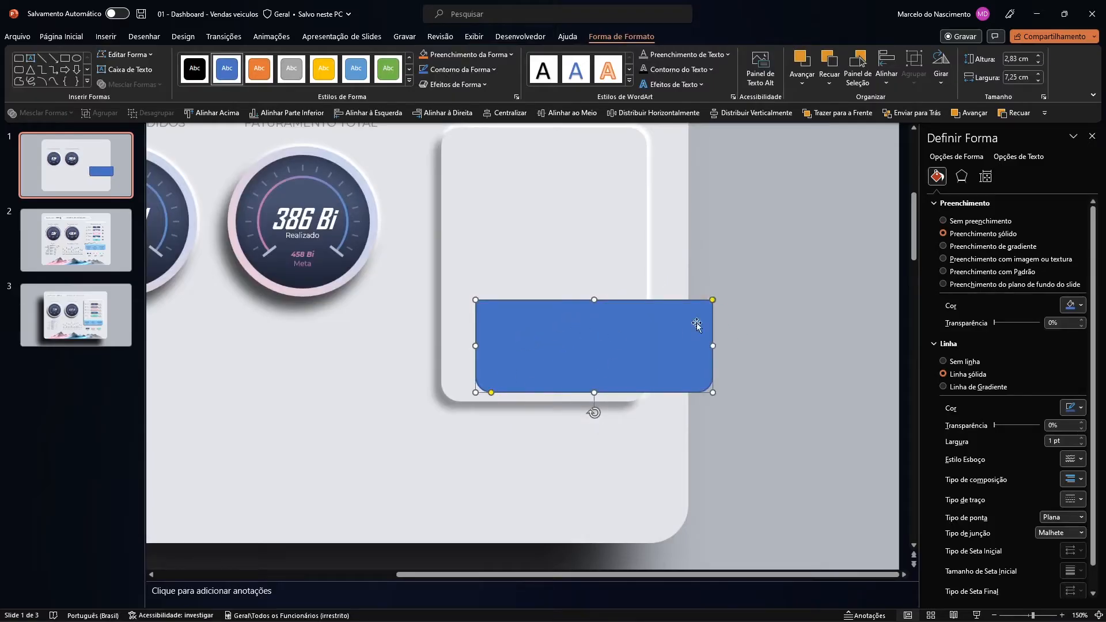
left_click(960, 363)
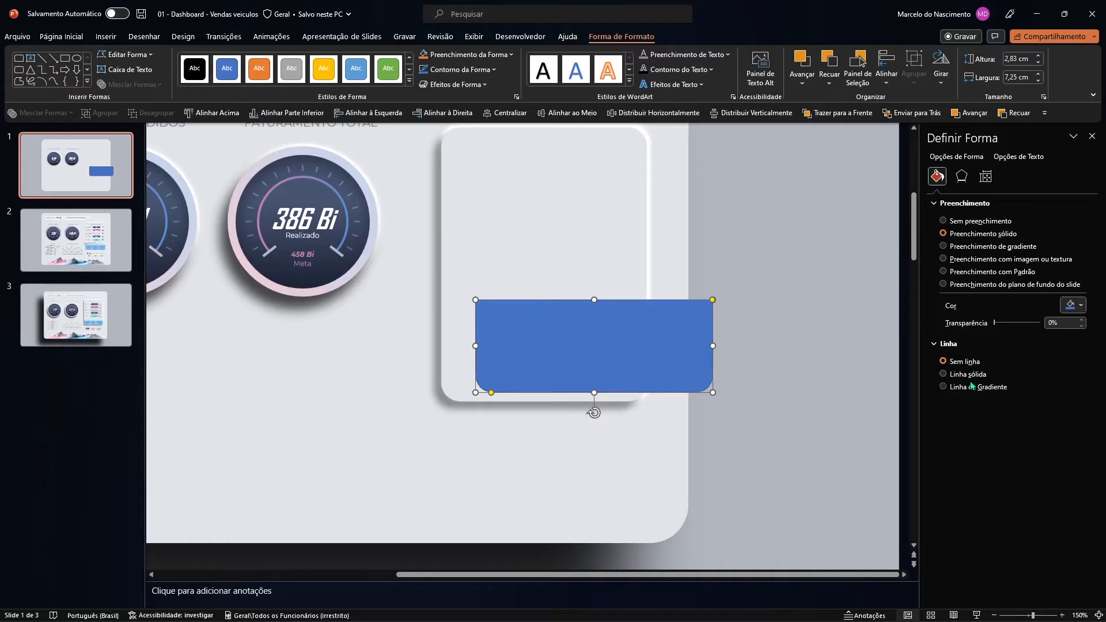
Set the blue shape to 1.49 cm high and 6.3 cm wide, and fit it onto the panel's bottom edge.
left_click_drag(622, 346, 600, 338)
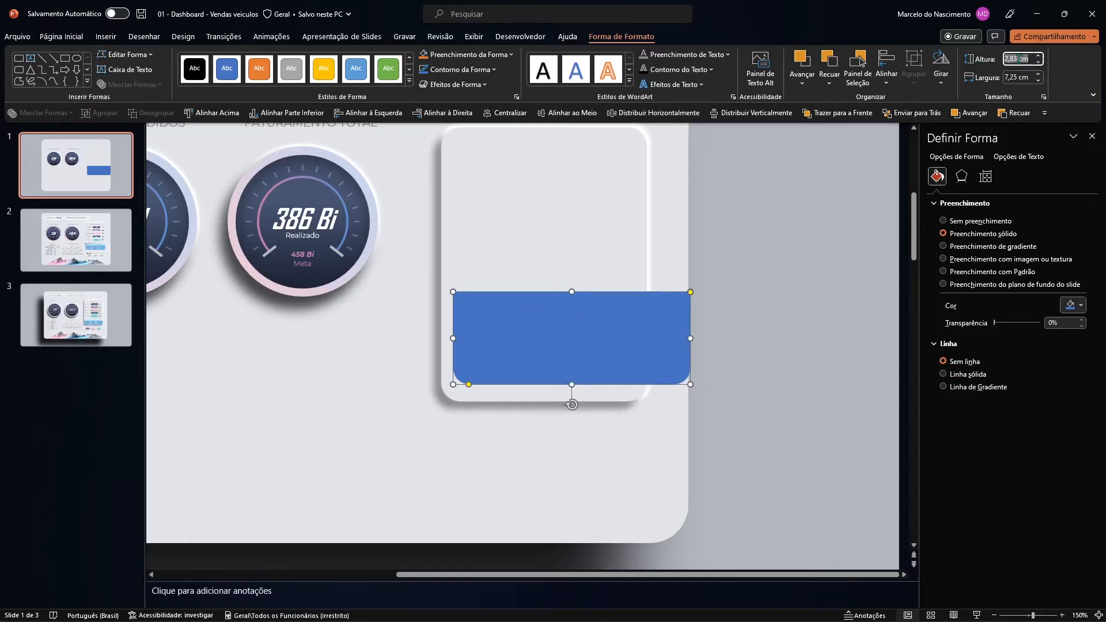
type("1,49")
key("Tab")
type("6,3")
key("Return")
left_click_drag(588, 362, 557, 382)
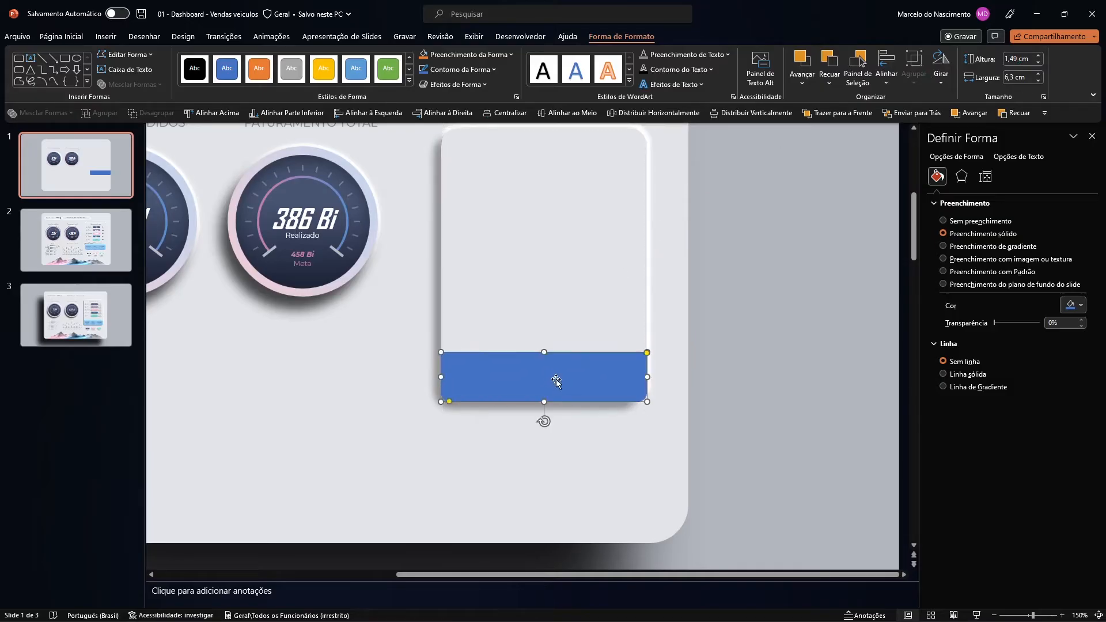
Center the blue shape horizontally on the grouped panel, inspect its bottom corners up close, and leave only the blue shape selected.
left_click(561, 309, "shift")
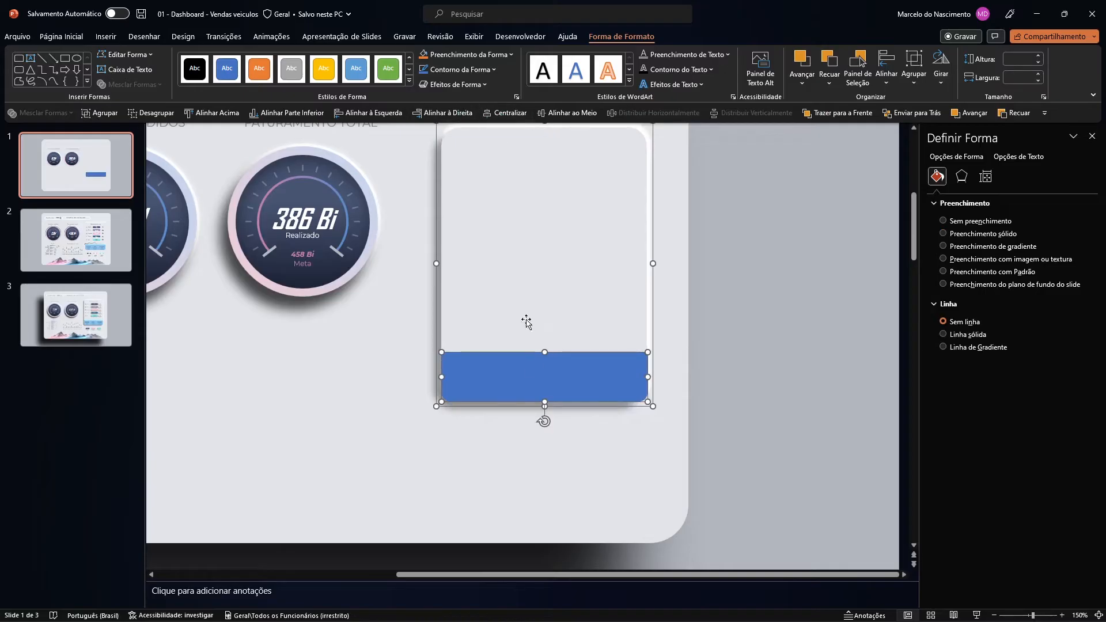
scroll(538, 399, "up", 10)
scroll(510, 400, "down", 3)
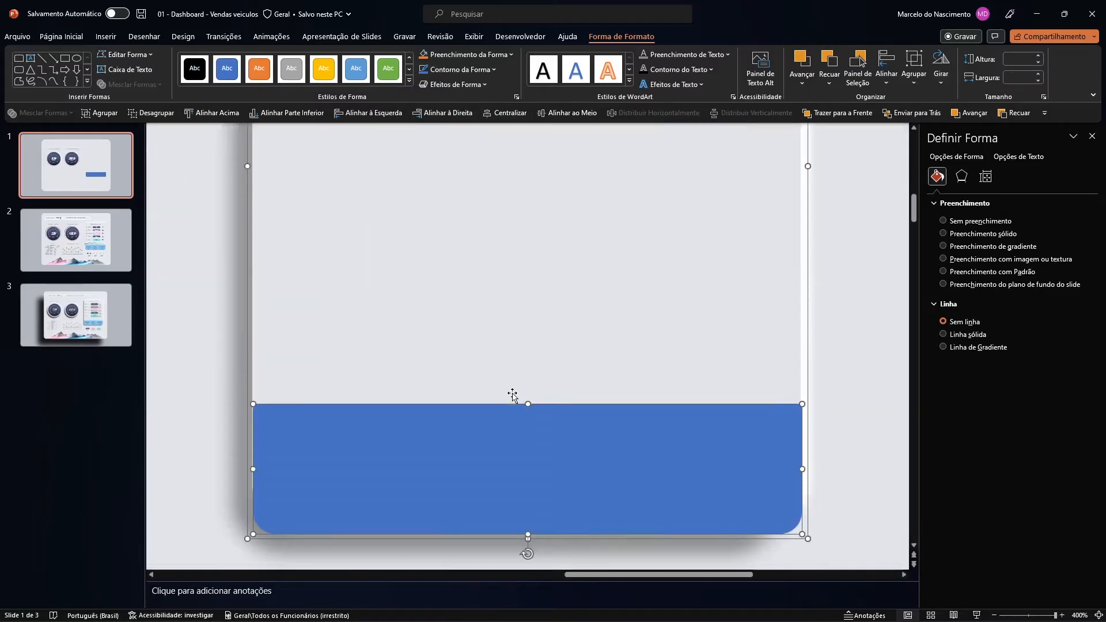
left_click(847, 397)
left_click(608, 407)
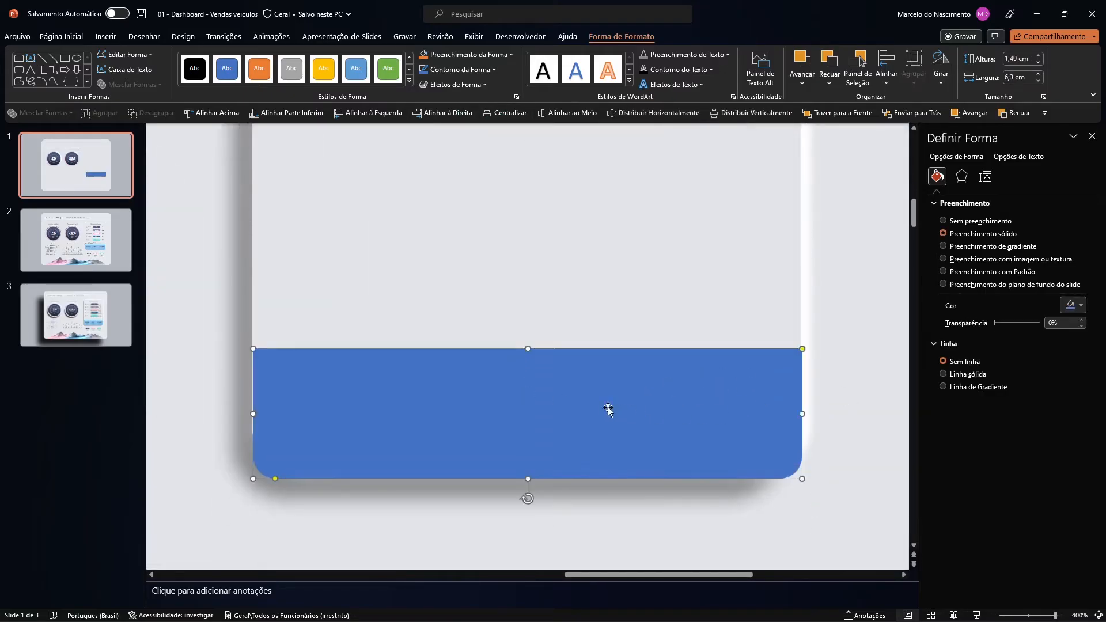